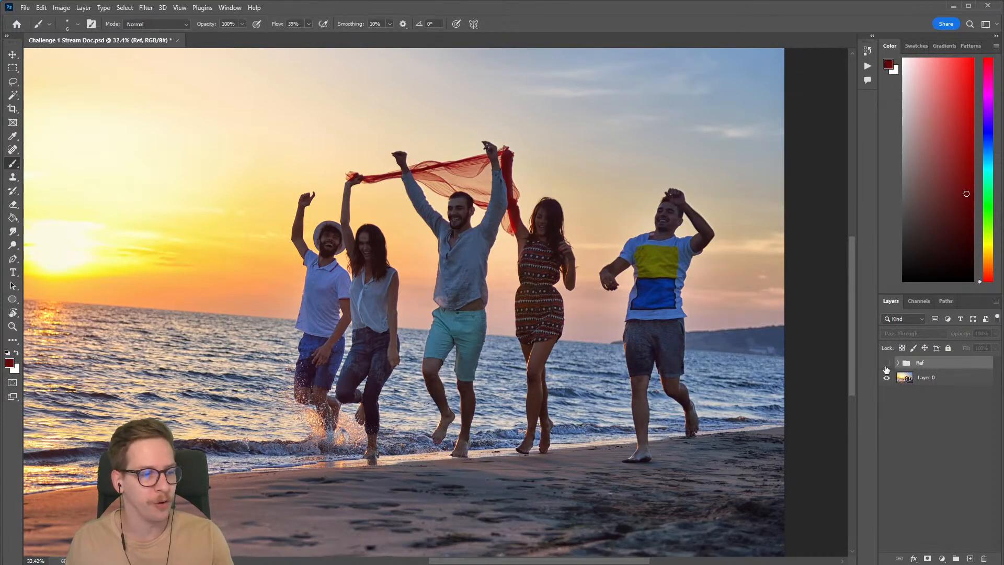
Step: Examine the five people, the red scarf and the surrounding beach background in the photo
{"action": "scroll", "coordinate": [740, 288], "scroll_direction": "up", "scroll_amount": 5}
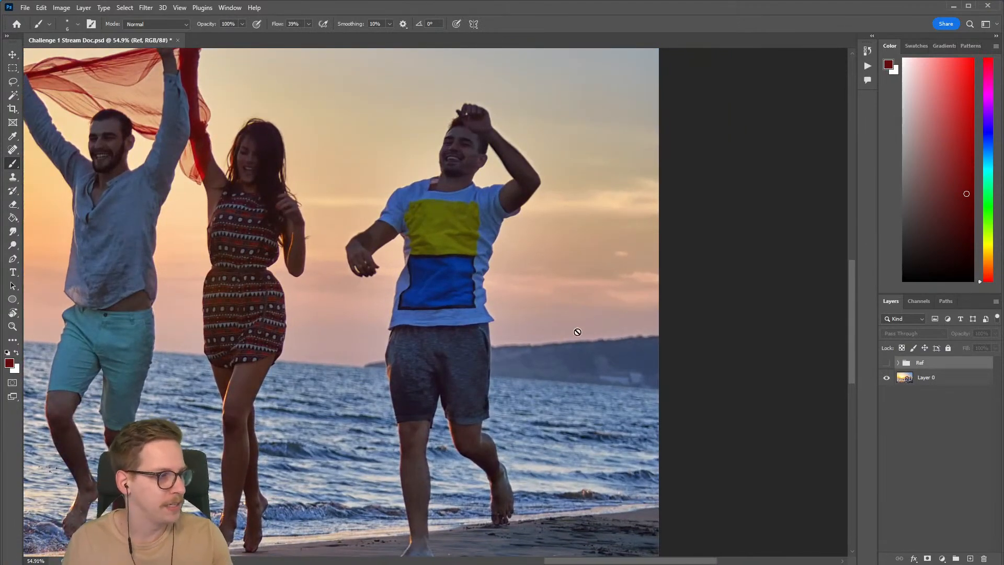
{"action": "scroll", "coordinate": [588, 294], "scroll_direction": "down", "scroll_amount": 3}
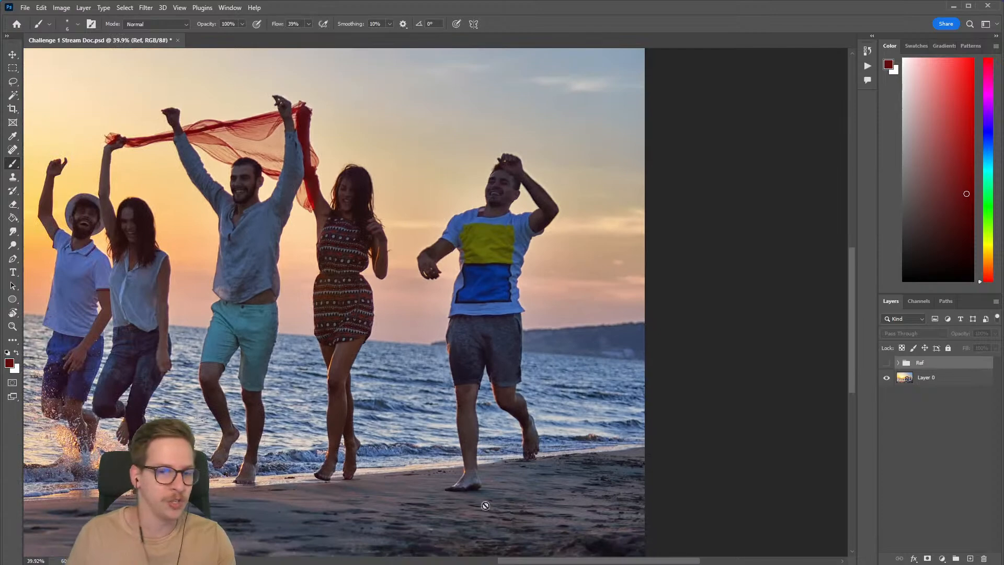
{"action": "scroll", "coordinate": [559, 296], "scroll_direction": "left", "scroll_amount": 5}
{"action": "scroll", "coordinate": [559, 295], "scroll_direction": "up", "scroll_amount": 2}
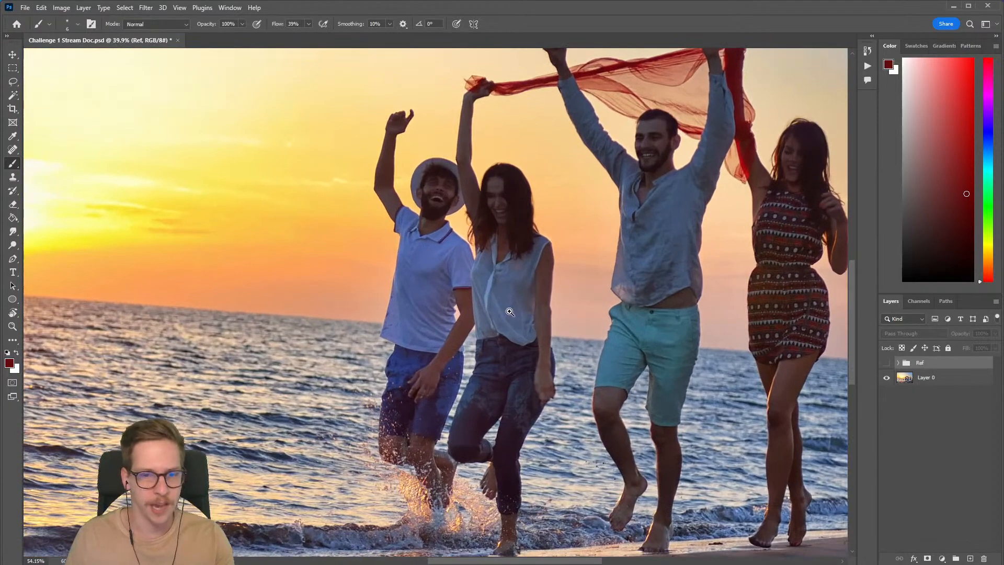
{"action": "left_click_drag", "start_coordinate": [482, 325], "coordinate": [461, 306]}
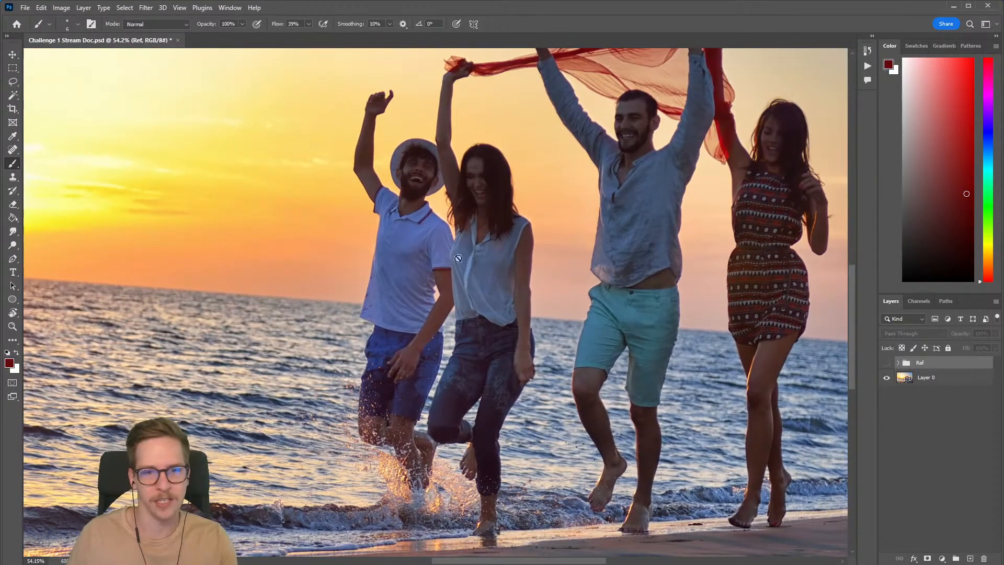
{"action": "left_click_drag", "start_coordinate": [638, 271], "coordinate": [418, 345]}
{"action": "scroll", "coordinate": [499, 293], "scroll_direction": "down", "scroll_amount": 2}
{"action": "mouse_move", "coordinate": [504, 302]}
{"action": "left_mouse_down"}
{"action": "mouse_move", "coordinate": [493, 306]}
{"action": "mouse_move", "coordinate": [494, 273]}
{"action": "left_mouse_up"}
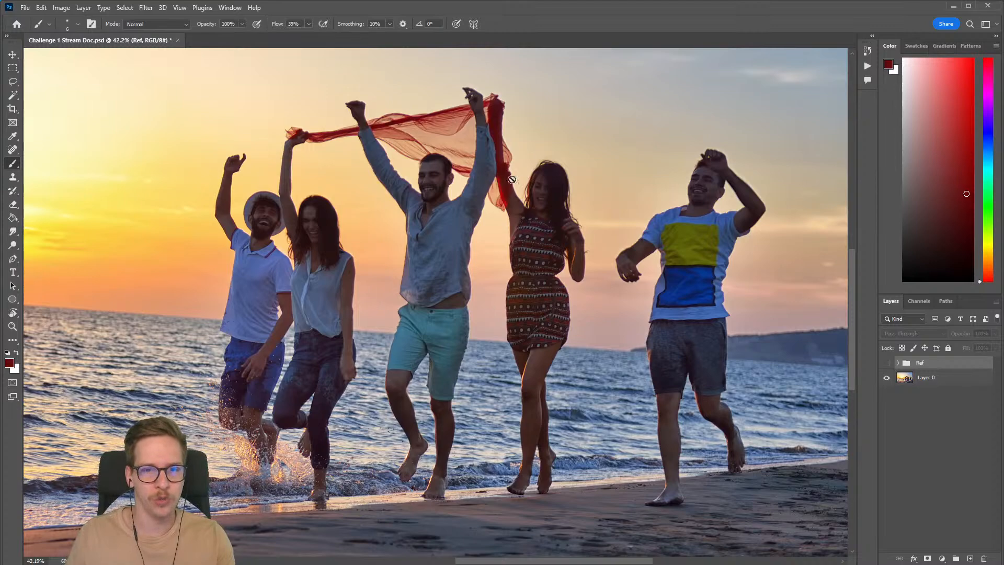
{"action": "scroll", "coordinate": [480, 168], "scroll_direction": "down", "scroll_amount": 1}
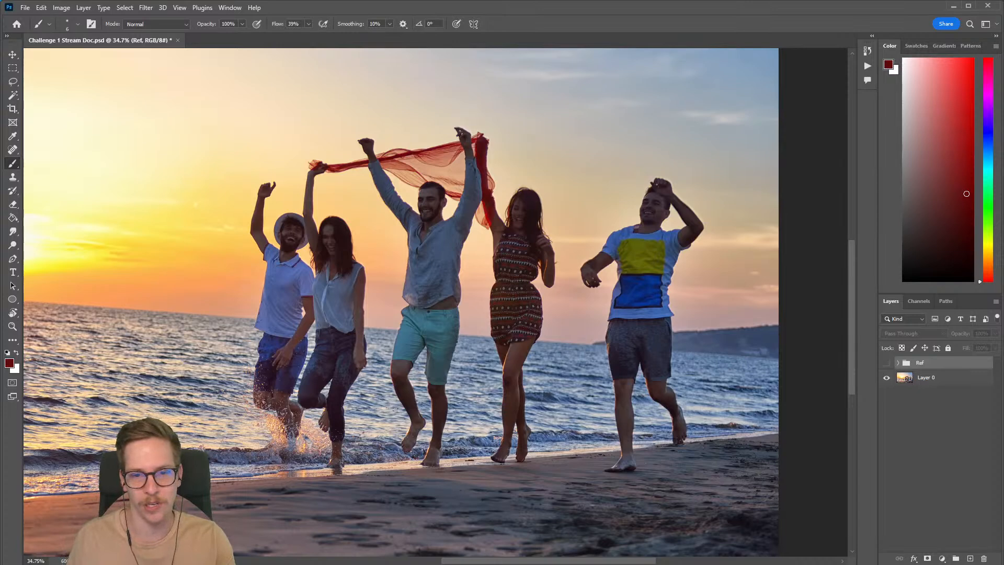
{"action": "left_click_drag", "start_coordinate": [808, 282], "coordinate": [795, 297]}
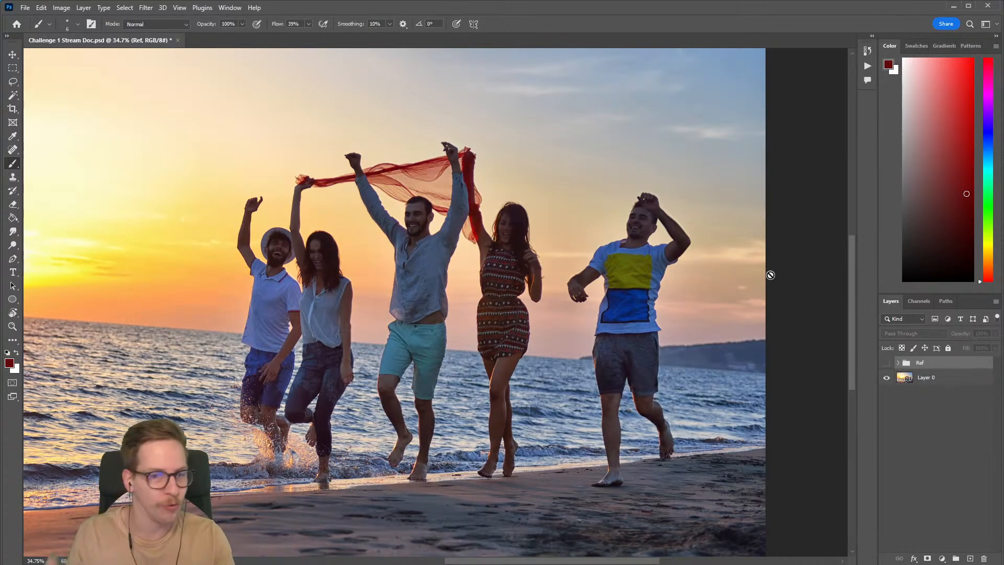
Step: Select the middle man holding the red scarf on Layer 0 with the Object Selection Tool
{"action": "left_click", "coordinate": [930, 385]}
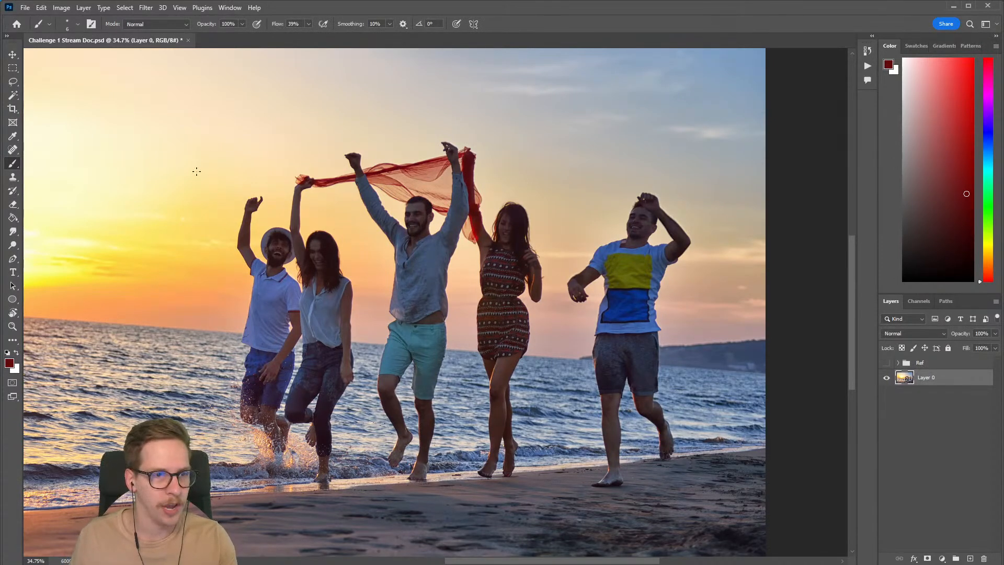
{"action": "left_click", "coordinate": [14, 97]}
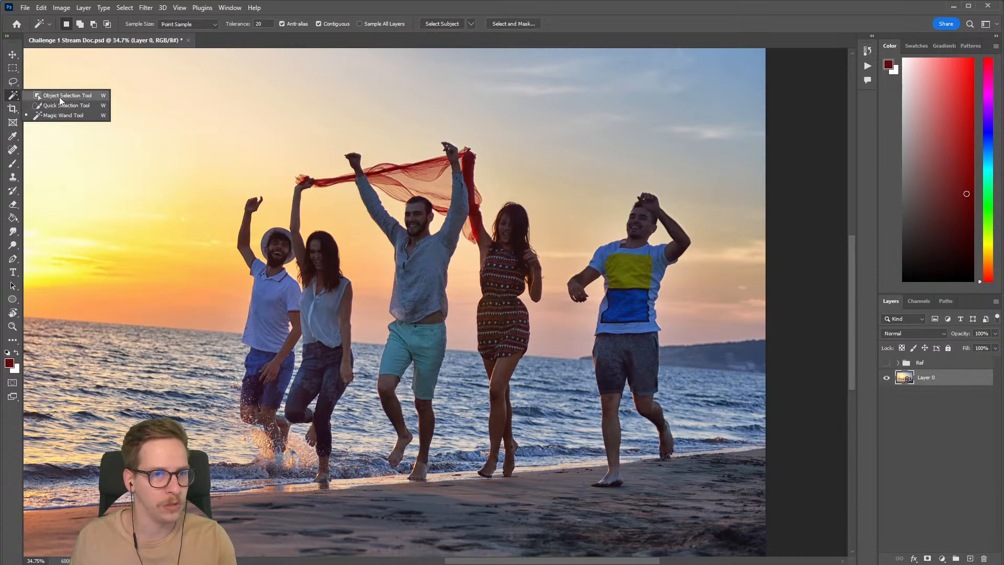
{"action": "left_click", "coordinate": [62, 96]}
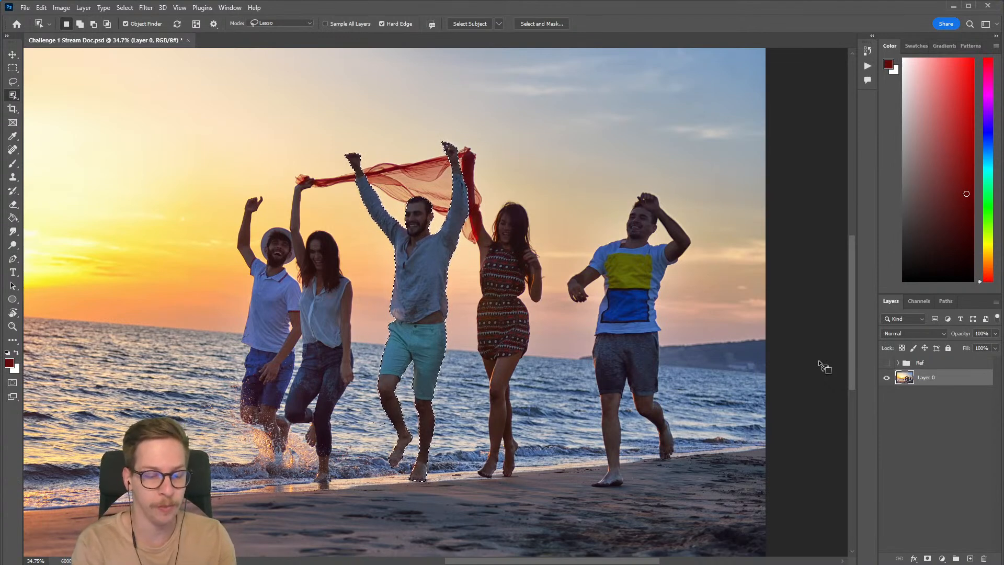
Step: Invert the selection and add it as a mask on Layer 0 so the middle man is hidden
{"action": "key", "text": "ctrl+shift+i"}
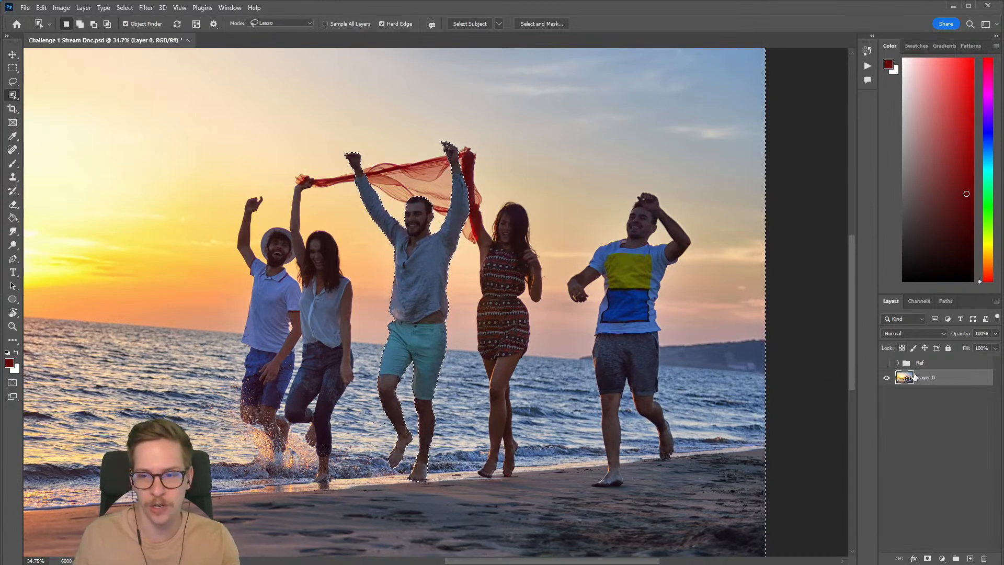
{"action": "left_click", "coordinate": [927, 558]}
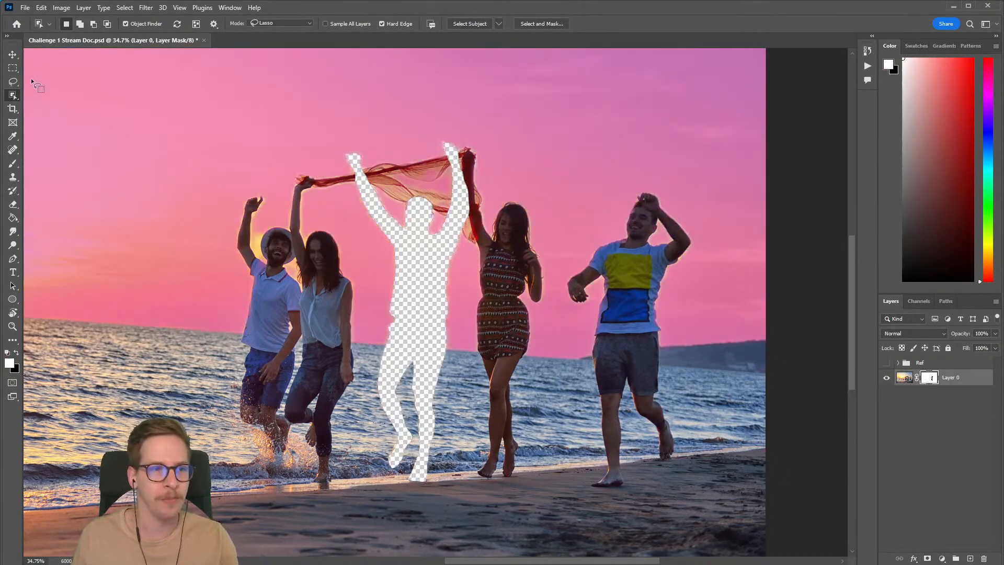
{"action": "left_click", "coordinate": [12, 81]}
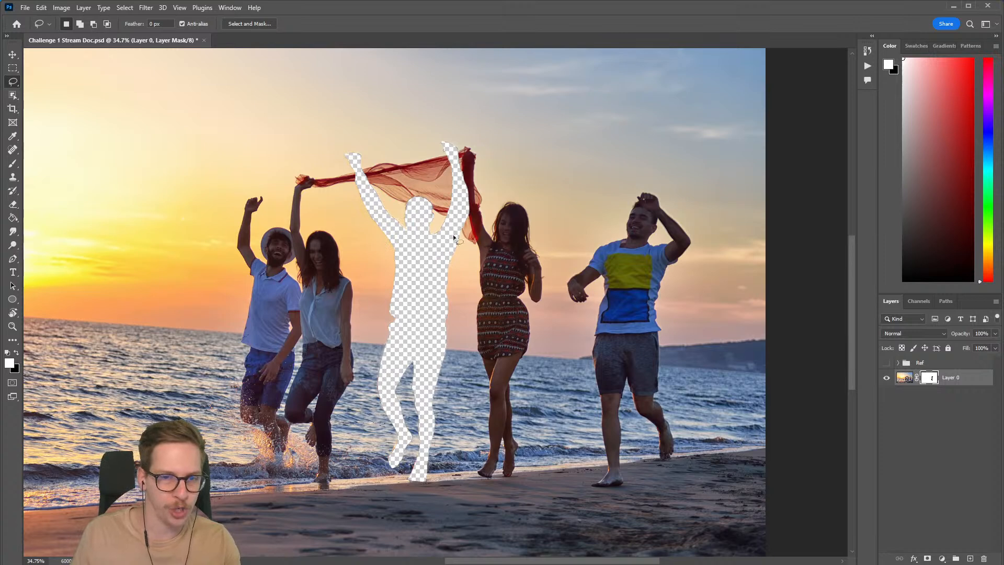
Step: Load the masked-out man's silhouette as a selection from Layer 0's mask and inspect its edges around the head
{"action": "left_click_drag", "start_coordinate": [931, 383], "coordinate": [934, 386]}
{"action": "left_click", "coordinate": [931, 382], "text": "ctrl"}
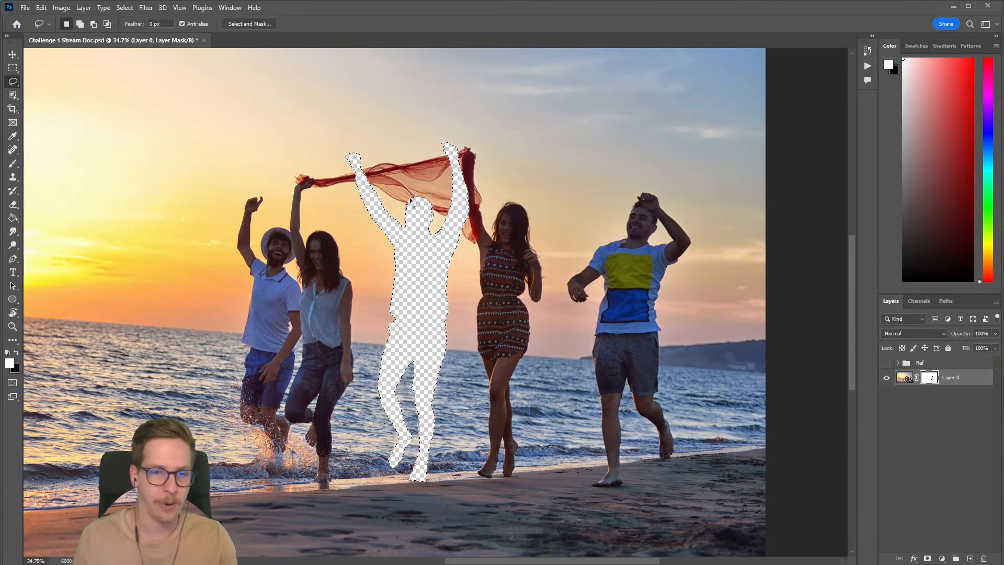
{"action": "left_click_drag", "start_coordinate": [421, 273], "coordinate": [439, 262]}
{"action": "left_click_drag", "start_coordinate": [424, 192], "coordinate": [467, 252]}
{"action": "mouse_move", "coordinate": [291, 172]}
{"action": "left_mouse_down"}
{"action": "mouse_move", "coordinate": [307, 171]}
{"action": "mouse_move", "coordinate": [385, 224]}
{"action": "left_mouse_up"}
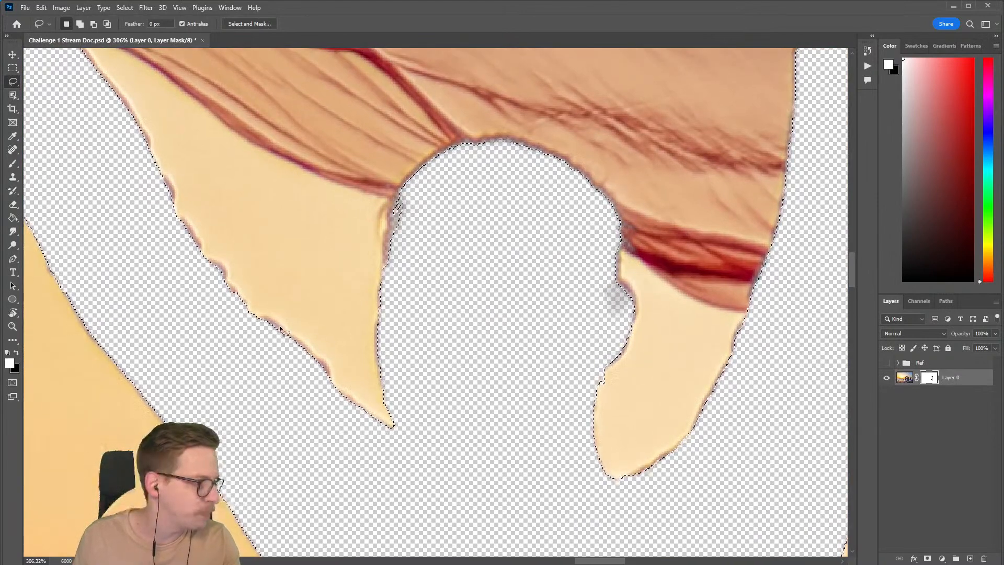
{"action": "left_click_drag", "start_coordinate": [446, 369], "coordinate": [394, 400]}
{"action": "left_click_drag", "start_coordinate": [489, 415], "coordinate": [423, 259]}
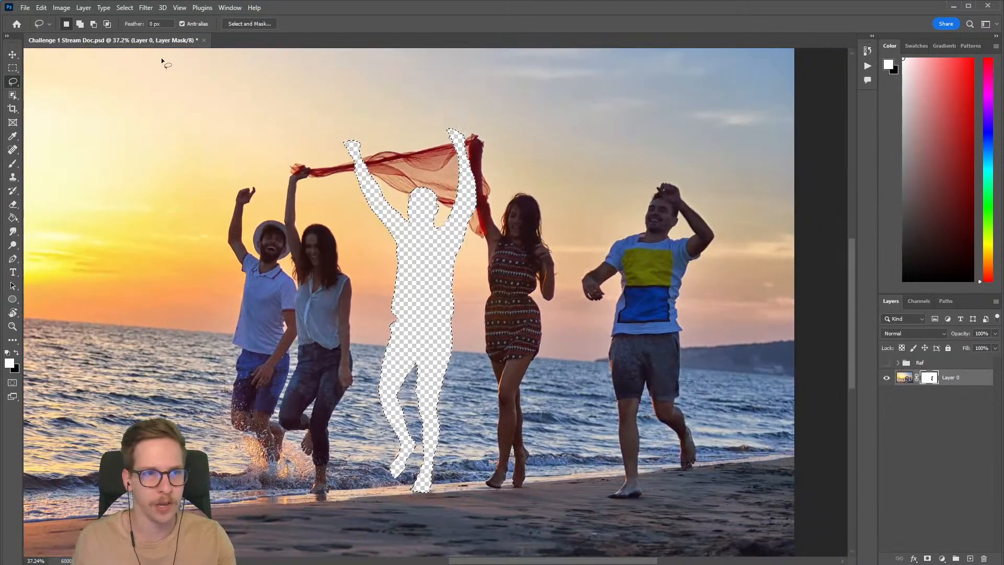
Step: Expand the silhouette selection by 7 pixels
{"action": "left_click", "coordinate": [125, 8]}
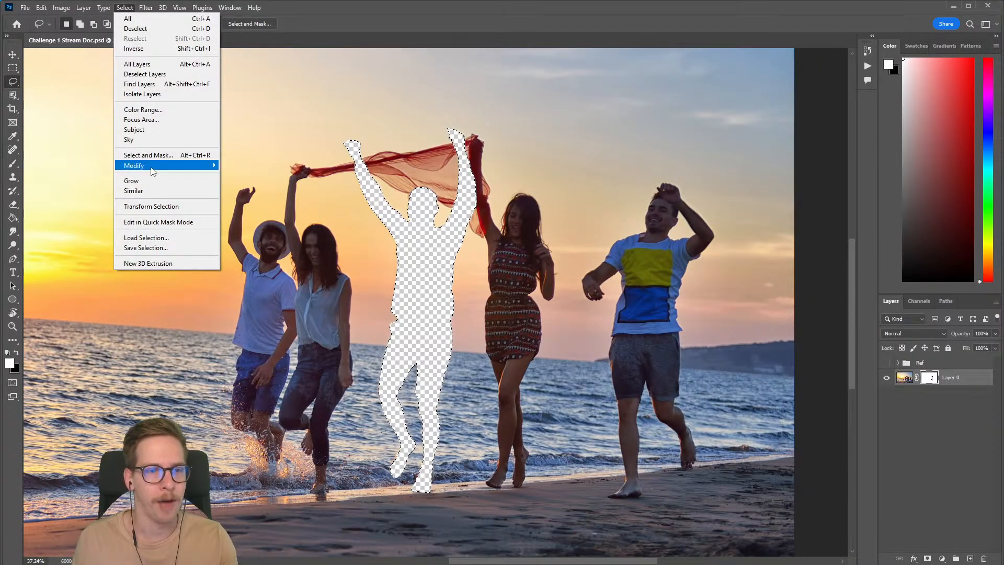
{"action": "mouse_move", "coordinate": [151, 165]}
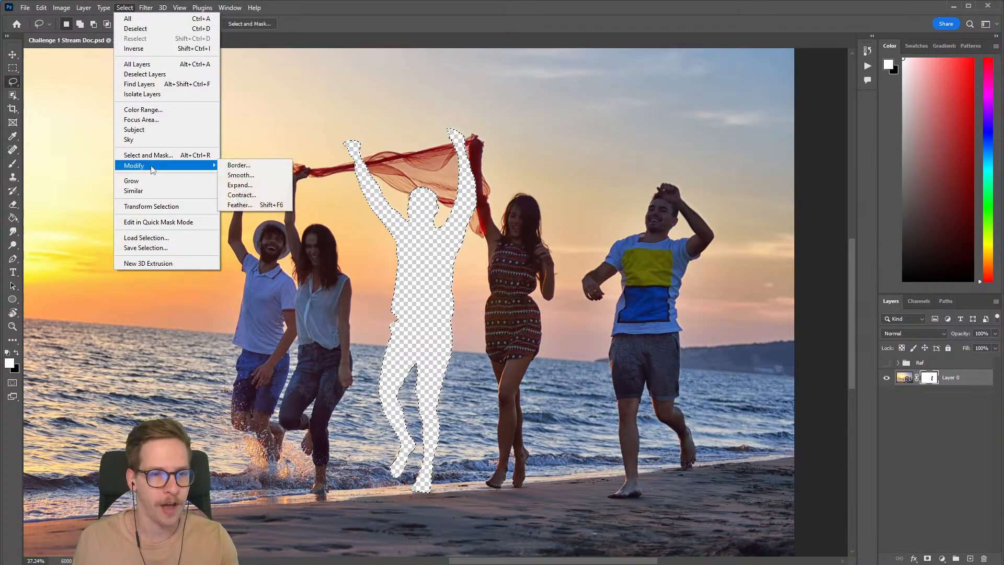
{"action": "left_click", "coordinate": [240, 186]}
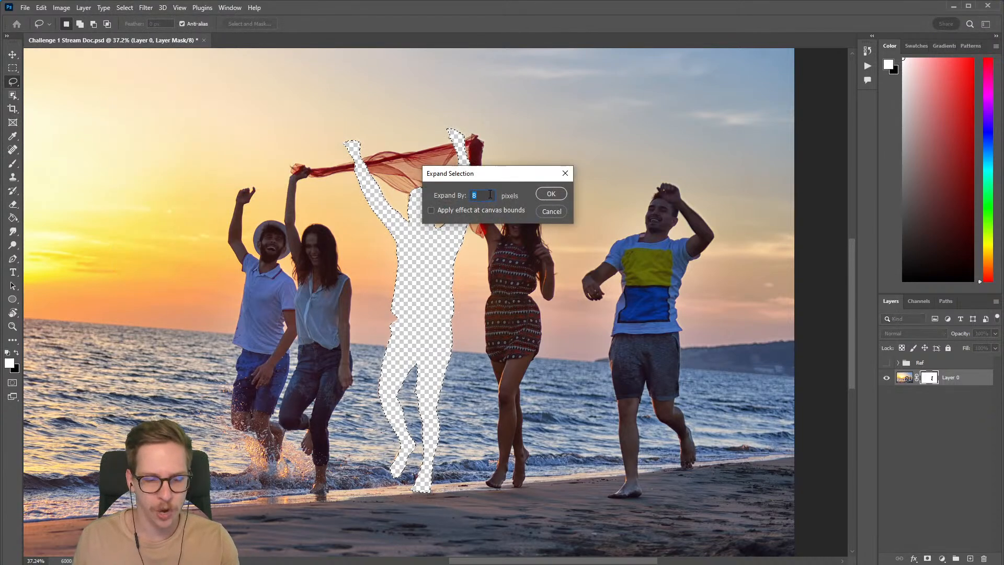
{"action": "type", "text": "7"}
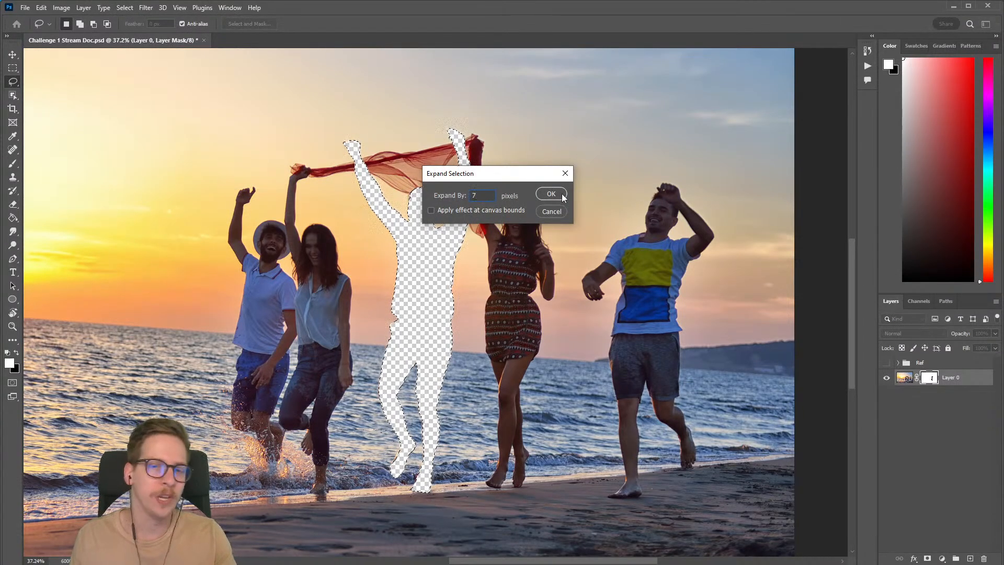
{"action": "left_click", "coordinate": [551, 193]}
Step: Inspect the expanded selection's edge along the man's arms, head and legs
{"action": "left_click_drag", "start_coordinate": [432, 203], "coordinate": [549, 202]}
{"action": "left_click_drag", "start_coordinate": [301, 190], "coordinate": [392, 217]}
{"action": "left_click_drag", "start_coordinate": [215, 191], "coordinate": [244, 369]}
{"action": "left_click_drag", "start_coordinate": [494, 319], "coordinate": [460, 175]}
{"action": "left_click_drag", "start_coordinate": [496, 418], "coordinate": [485, 100]}
{"action": "left_click_drag", "start_coordinate": [473, 460], "coordinate": [471, 162]}
{"action": "left_click_drag", "start_coordinate": [466, 190], "coordinate": [443, 240]}
{"action": "left_click_drag", "start_coordinate": [479, 181], "coordinate": [469, 235]}
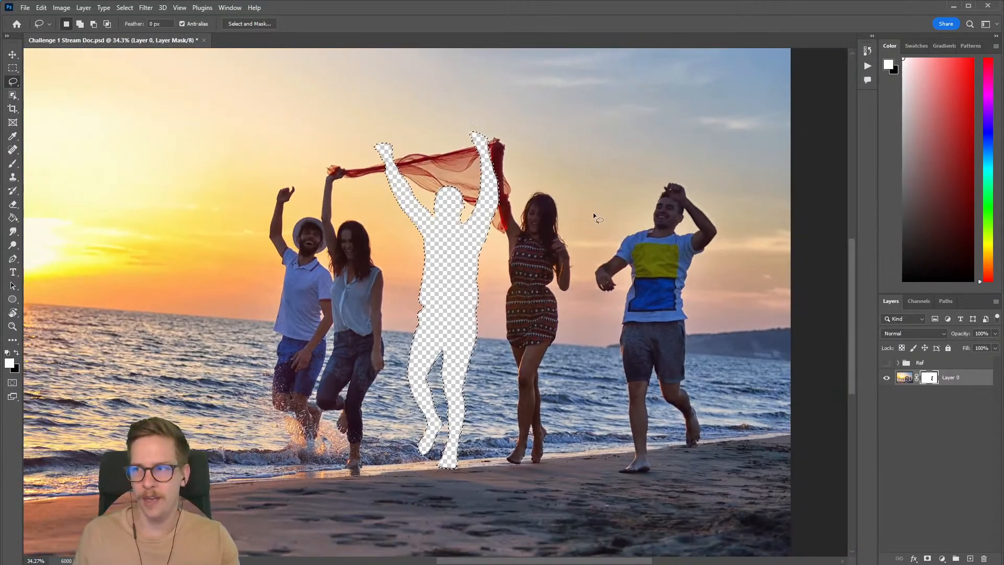
Step: Create a new empty layer above Layer 0, keeping the silhouette selection active
{"action": "left_click", "coordinate": [904, 377]}
{"action": "key", "text": "ctrl+shift+n"}
{"action": "key", "text": "Return"}
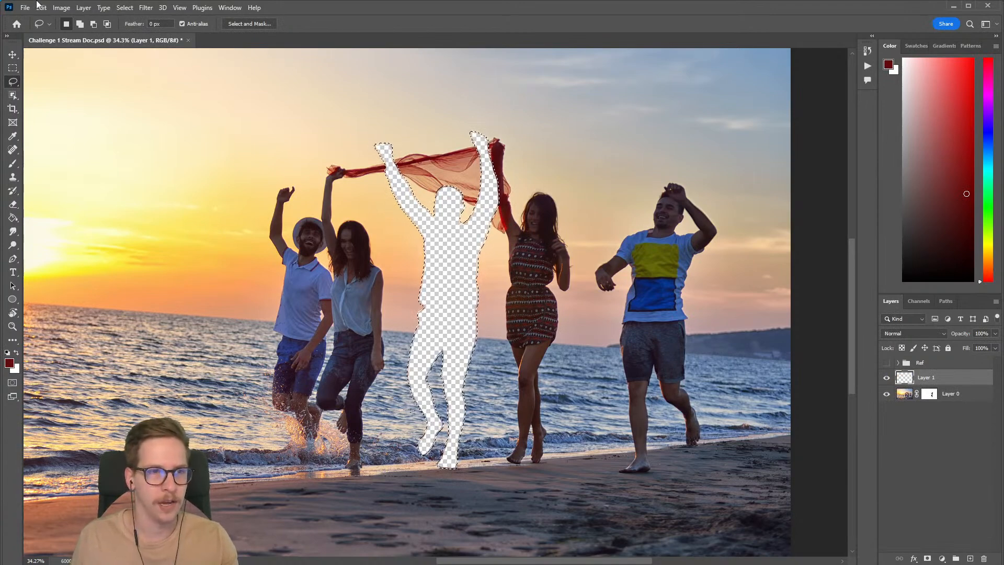
{"action": "left_click", "coordinate": [82, 7]}
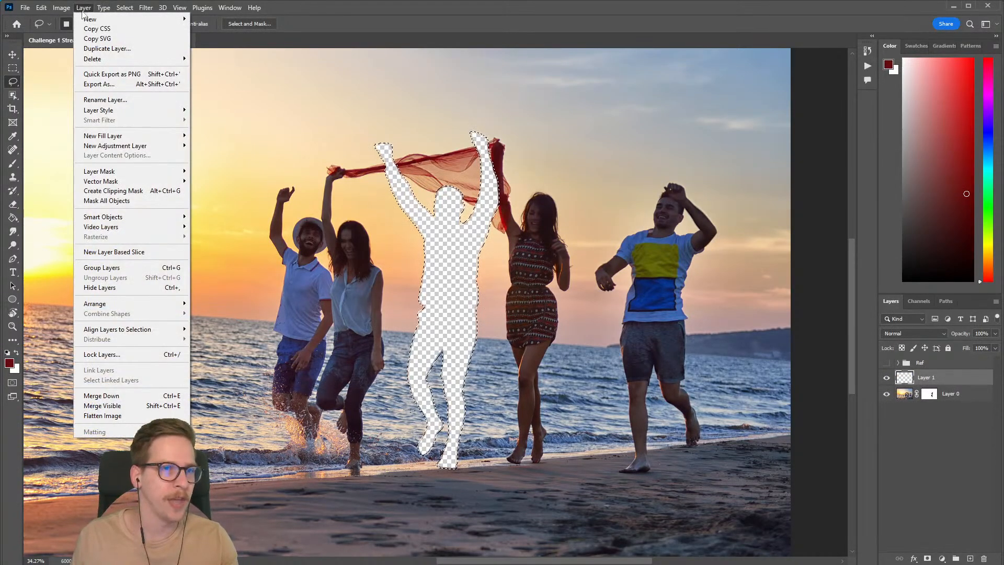
{"action": "mouse_move", "coordinate": [130, 22]}
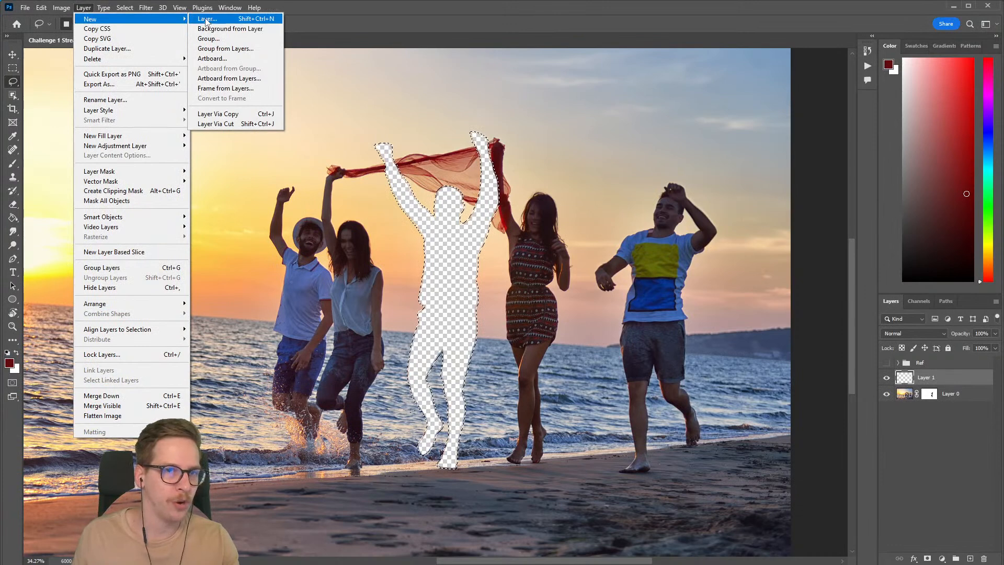
{"action": "left_click", "coordinate": [339, 14]}
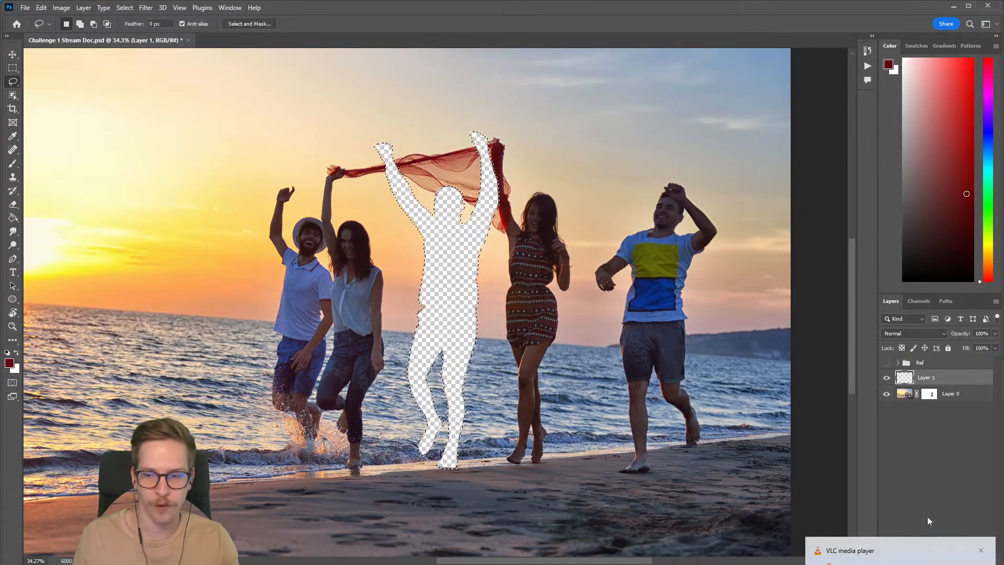
{"action": "left_click", "coordinate": [981, 550]}
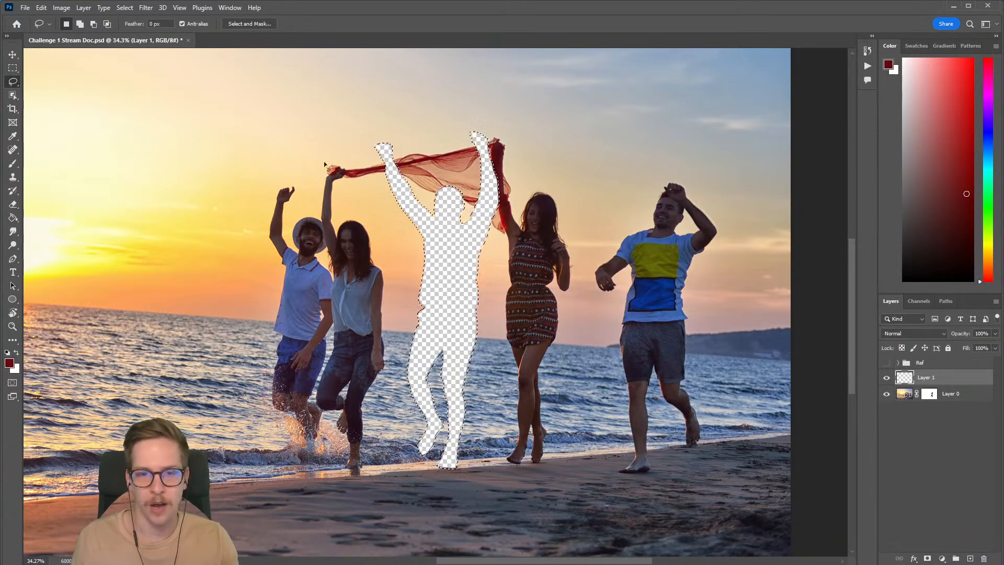
Step: Start Content-Aware Fill for the silhouette selection on the new layer
{"action": "left_click", "coordinate": [41, 8]}
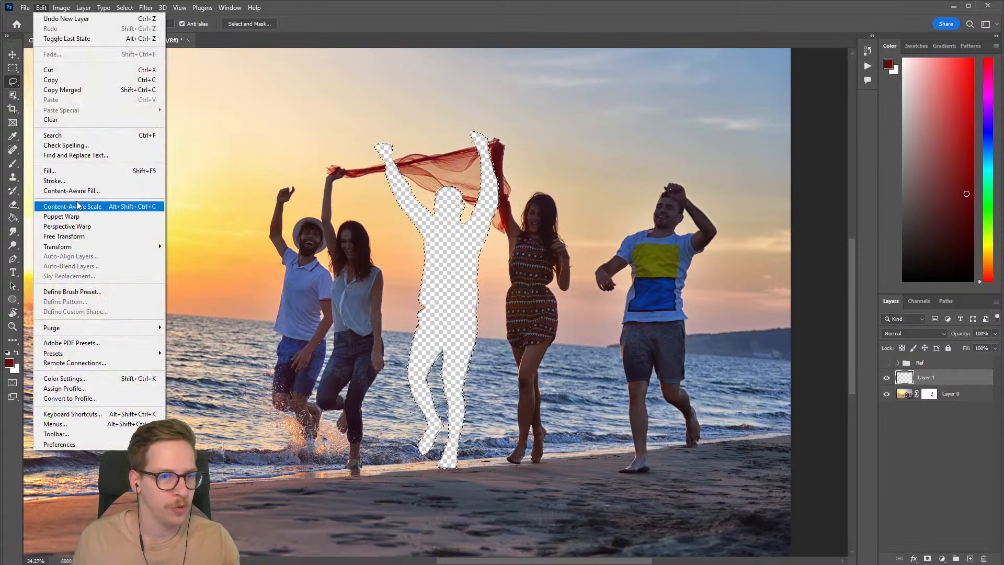
{"action": "left_click", "coordinate": [108, 194]}
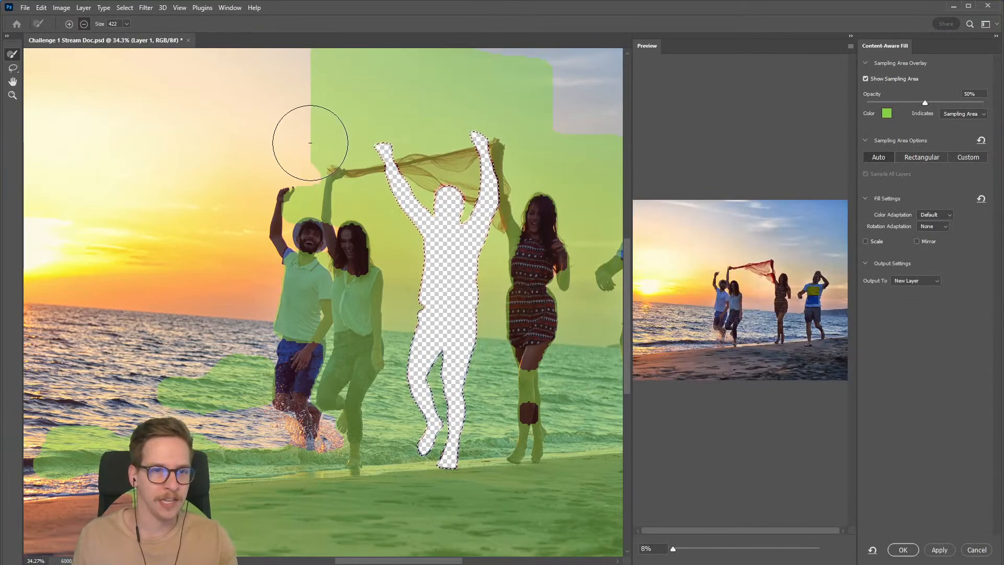
{"action": "scroll", "coordinate": [314, 149], "scroll_direction": "down", "scroll_amount": 3}
{"action": "left_click_drag", "start_coordinate": [323, 162], "coordinate": [284, 223]}
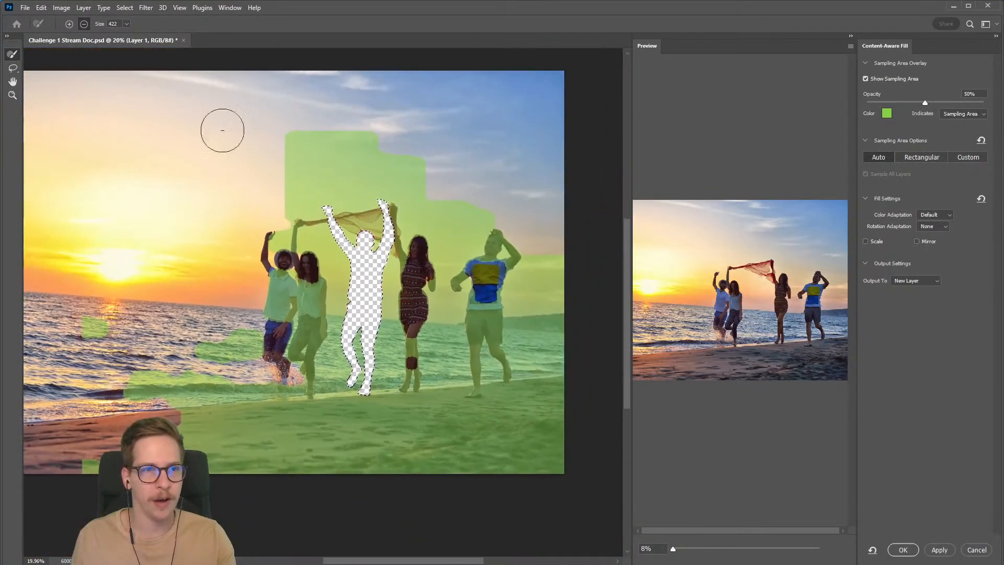
Step: Subtract the entire automatic sampling area using a sampling brush of size 5000
{"action": "left_click", "coordinate": [126, 23]}
{"action": "left_click_drag", "start_coordinate": [131, 35], "coordinate": [139, 35]}
{"action": "left_click", "coordinate": [363, 310]}
{"action": "mouse_move", "coordinate": [358, 318]}
{"action": "left_mouse_down"}
{"action": "mouse_move", "coordinate": [291, 309]}
{"action": "mouse_move", "coordinate": [433, 332]}
{"action": "left_mouse_up"}
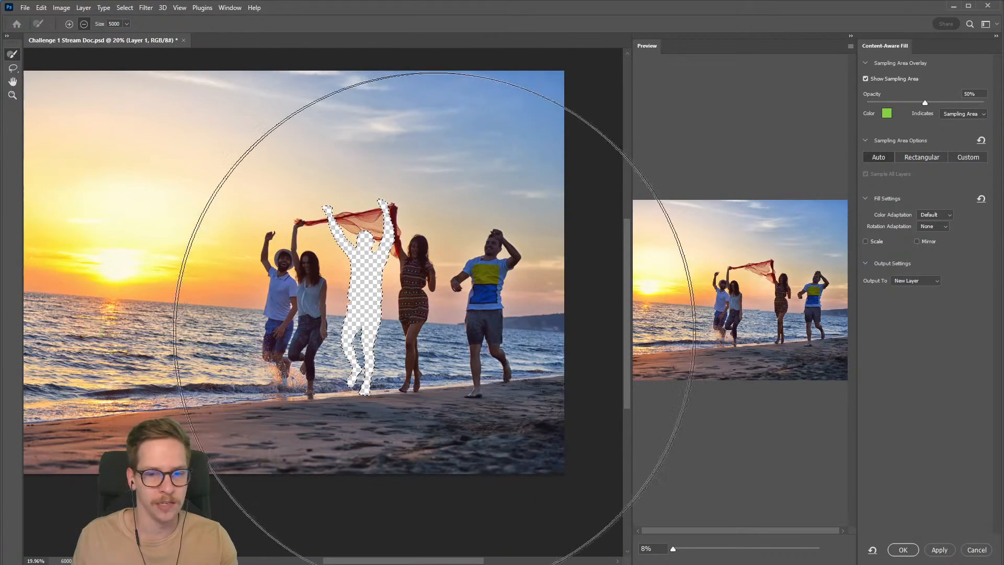
Step: With a size 332 sampling brush, add sampling area around the silhouette's torso and legs and trim it beside the neighbouring woman
{"action": "left_click", "coordinate": [127, 24]}
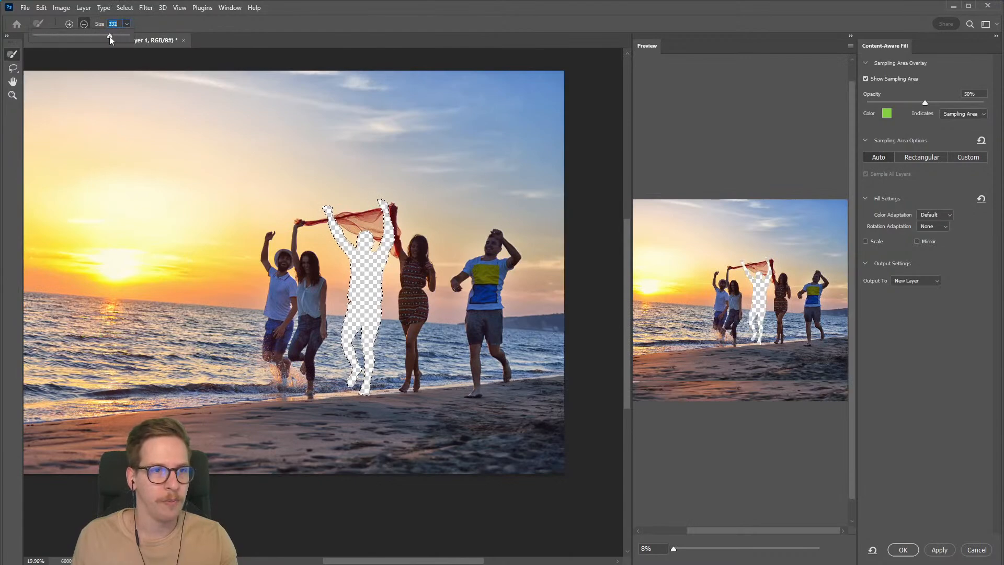
{"action": "left_click", "coordinate": [69, 25]}
{"action": "left_click_drag", "start_coordinate": [385, 300], "coordinate": [415, 279]}
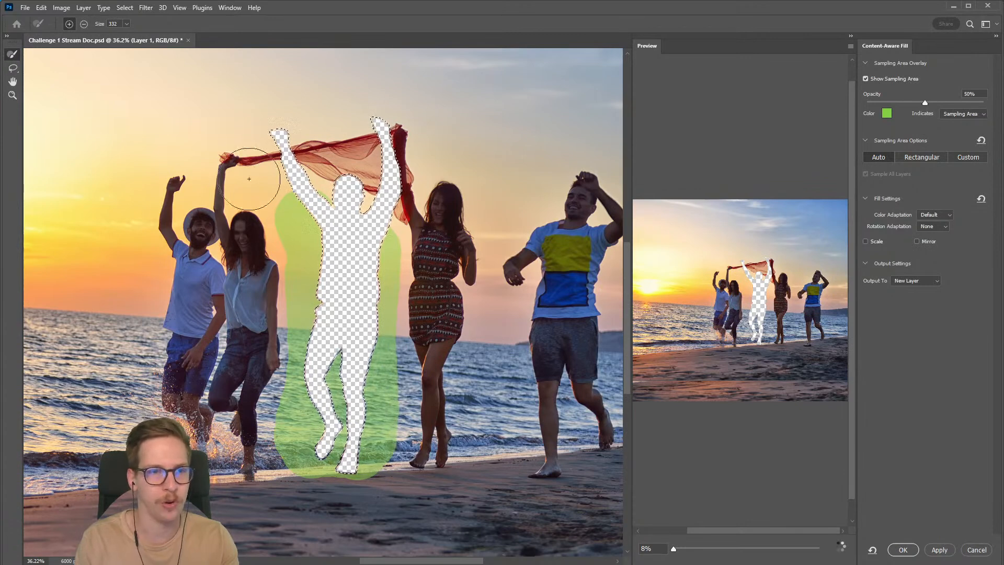
{"action": "left_click", "coordinate": [85, 25]}
{"action": "mouse_move", "coordinate": [252, 244]}
{"action": "left_mouse_down"}
{"action": "mouse_move", "coordinate": [255, 263]}
{"action": "mouse_move", "coordinate": [250, 214]}
{"action": "left_mouse_up"}
Step: Enlarge the fill preview to 23% and add sampling area beside the silhouette's raised arm nearest the sun
{"action": "left_click", "coordinate": [68, 24]}
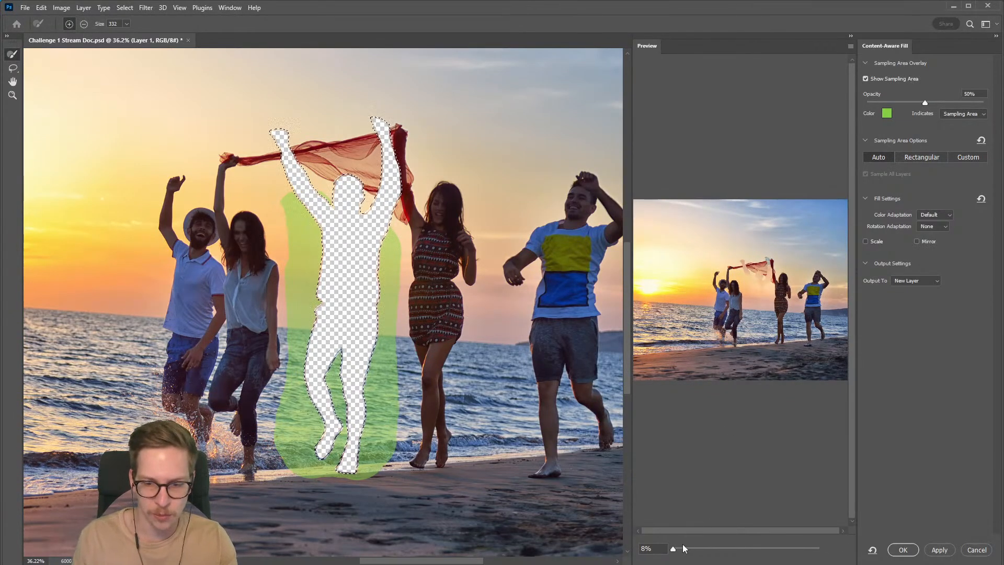
{"action": "left_click_drag", "start_coordinate": [672, 550], "coordinate": [732, 532]}
{"action": "left_click_drag", "start_coordinate": [754, 532], "coordinate": [755, 531]}
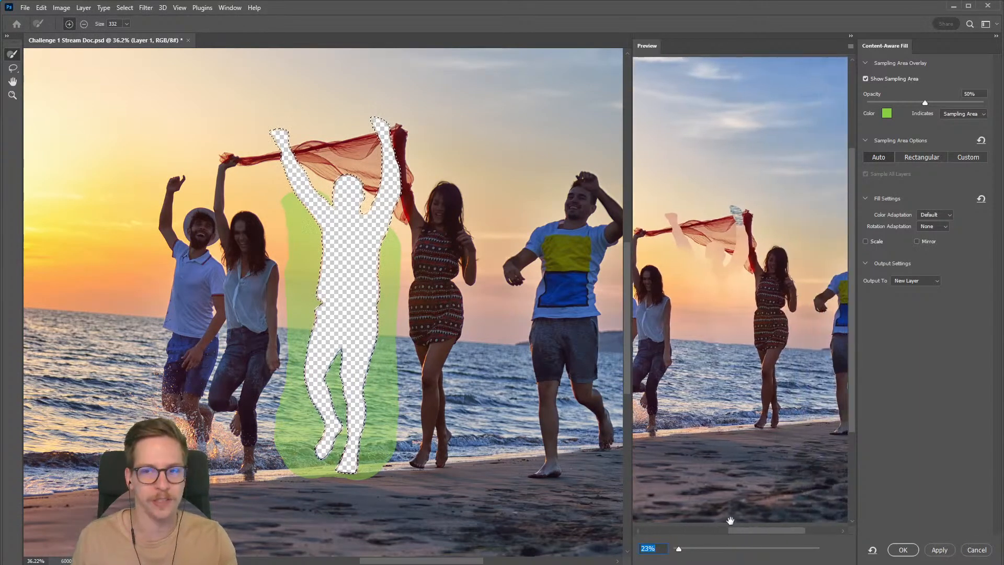
{"action": "mouse_move", "coordinate": [311, 213]}
{"action": "left_mouse_down"}
{"action": "mouse_move", "coordinate": [285, 197]}
{"action": "mouse_move", "coordinate": [307, 247]}
{"action": "left_mouse_up"}
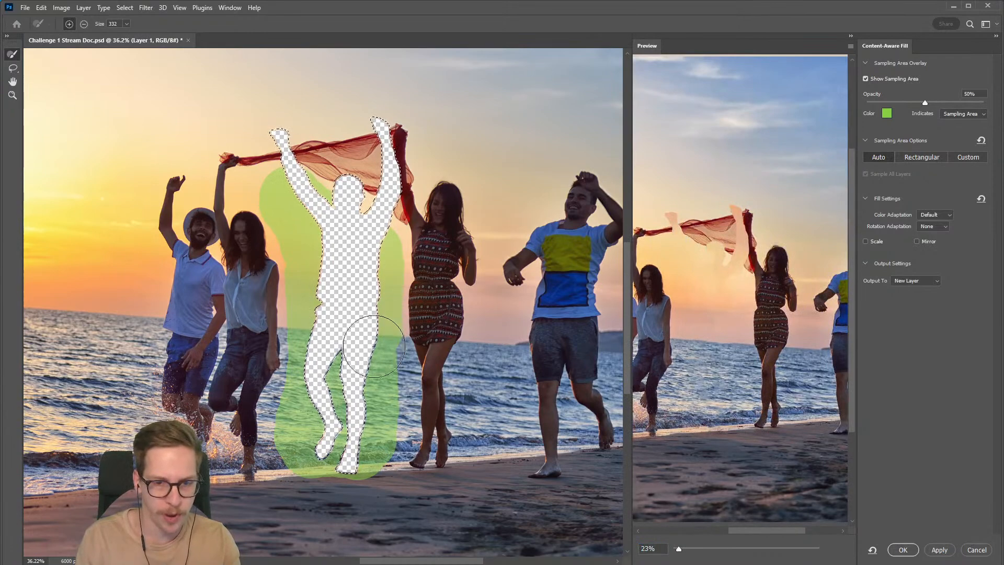
Step: Extend the sampling area beside the silhouette's lower legs and, with a size 130 brush, across the sky above its raised hands
{"action": "left_click_drag", "start_coordinate": [371, 450], "coordinate": [373, 422]}
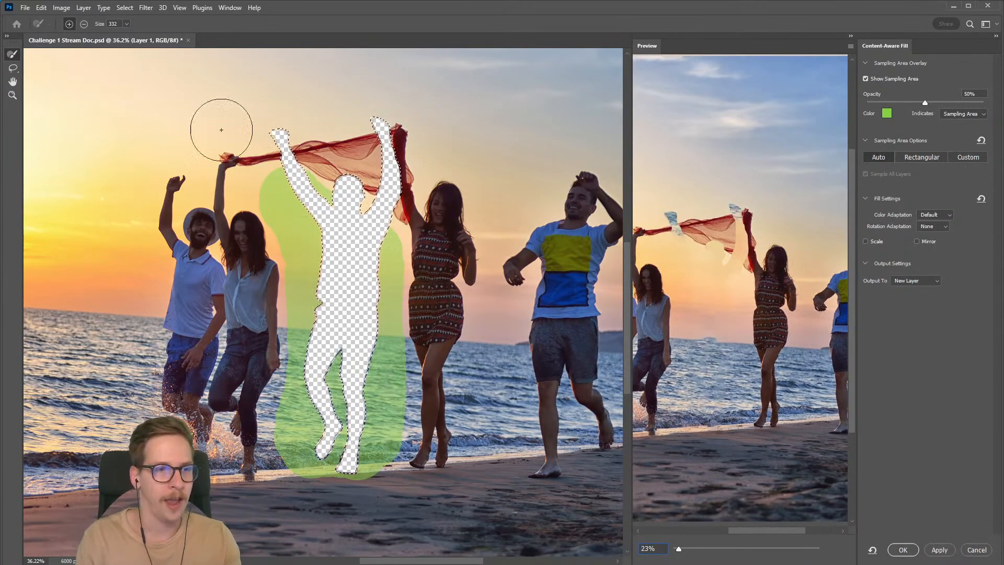
{"action": "left_click", "coordinate": [126, 23]}
{"action": "left_click_drag", "start_coordinate": [125, 36], "coordinate": [104, 36]}
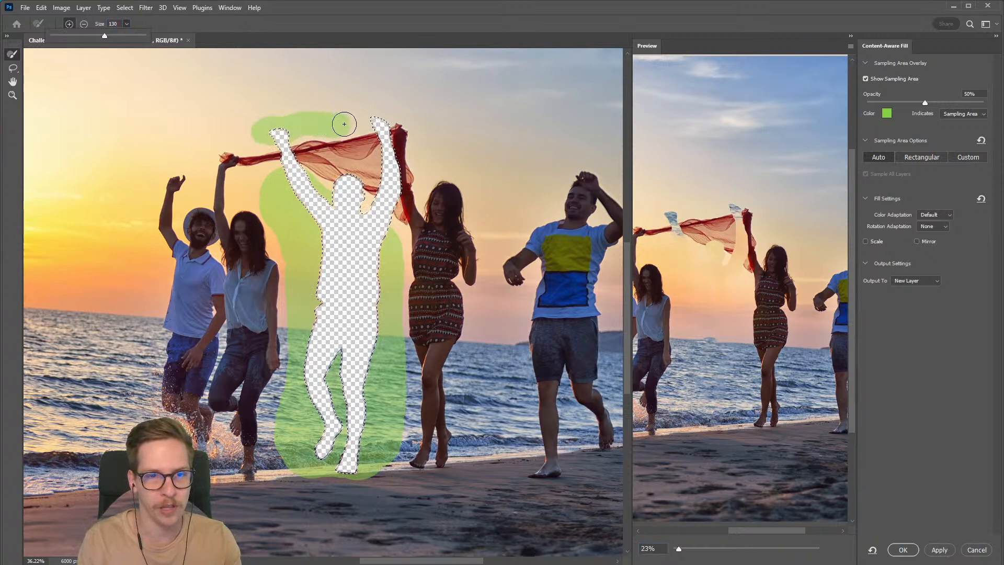
{"action": "left_click_drag", "start_coordinate": [398, 103], "coordinate": [269, 113]}
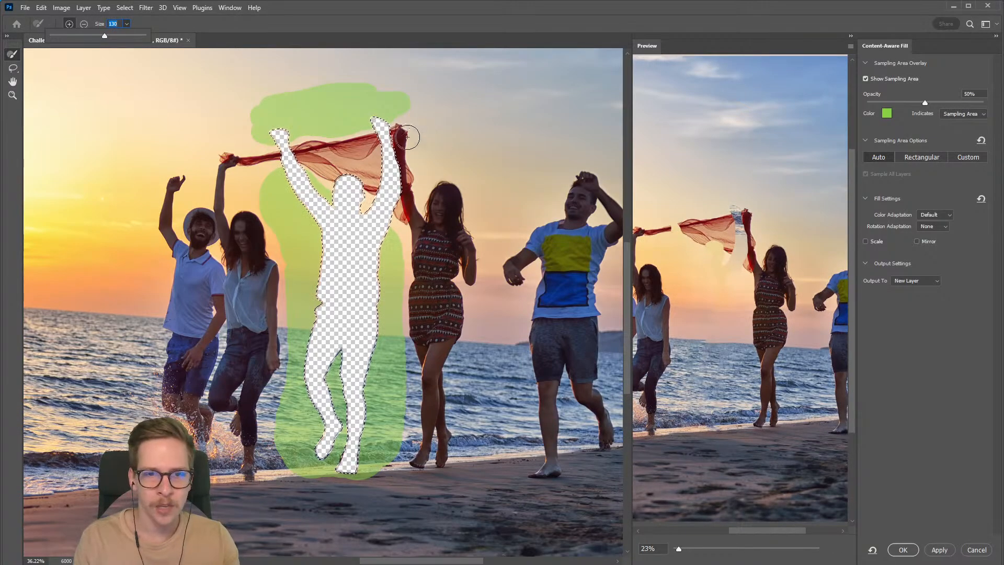
Step: Add sampling area along the silhouette's sides and raised arm, and subtract the strip beside the legs of the woman in jeans
{"action": "left_click_drag", "start_coordinate": [390, 239], "coordinate": [391, 245]}
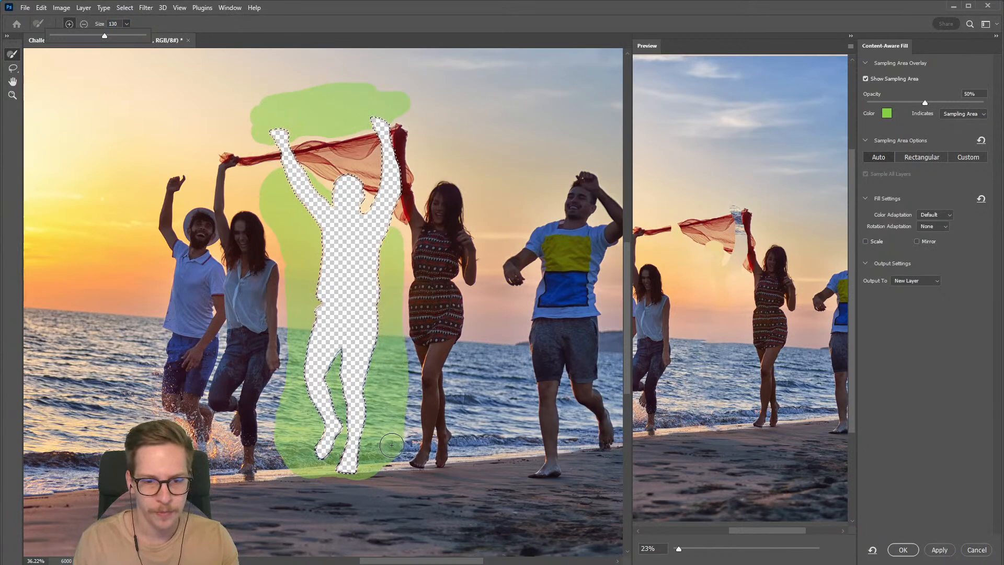
{"action": "mouse_move", "coordinate": [264, 182]}
{"action": "left_mouse_down"}
{"action": "mouse_move", "coordinate": [245, 193]}
{"action": "mouse_move", "coordinate": [273, 197]}
{"action": "mouse_move", "coordinate": [248, 190]}
{"action": "mouse_move", "coordinate": [275, 211]}
{"action": "left_mouse_up"}
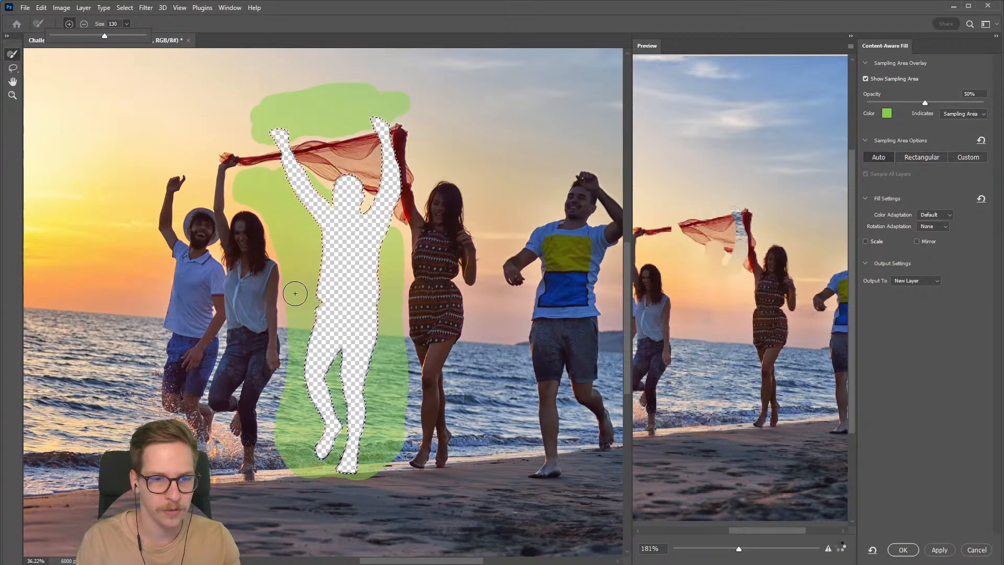
{"action": "left_click_drag", "start_coordinate": [296, 316], "coordinate": [294, 298]}
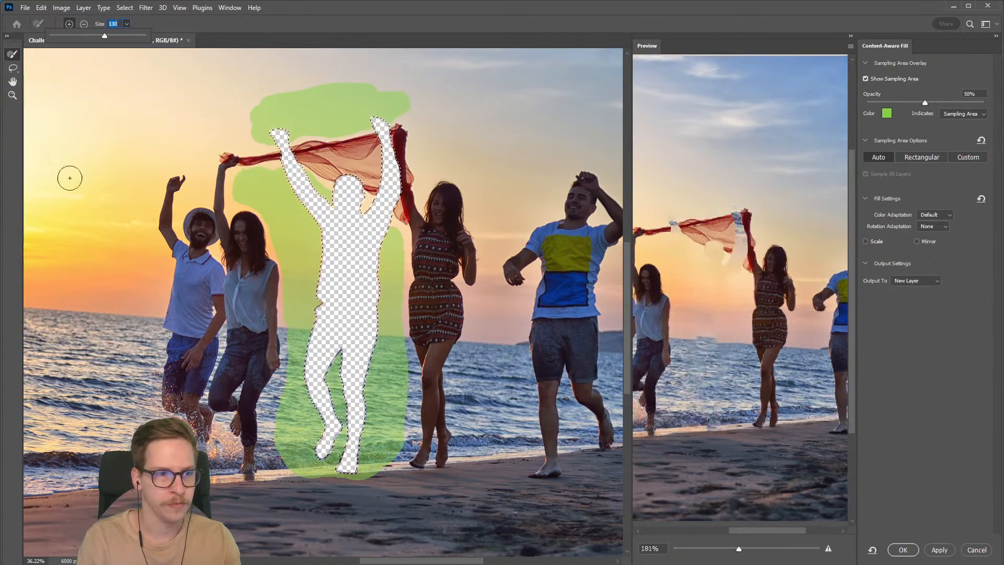
{"action": "left_click", "coordinate": [84, 24]}
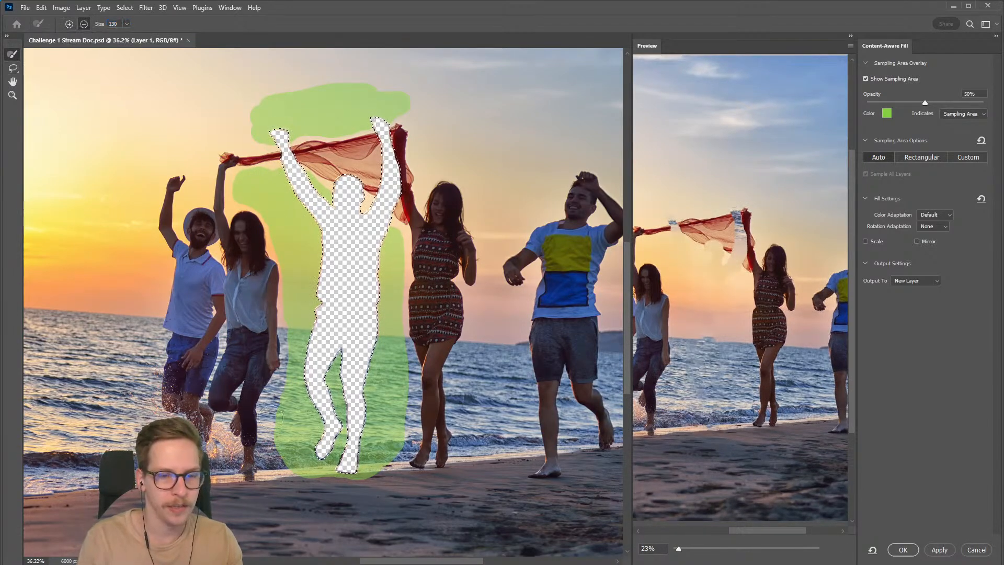
{"action": "left_click_drag", "start_coordinate": [276, 363], "coordinate": [277, 449]}
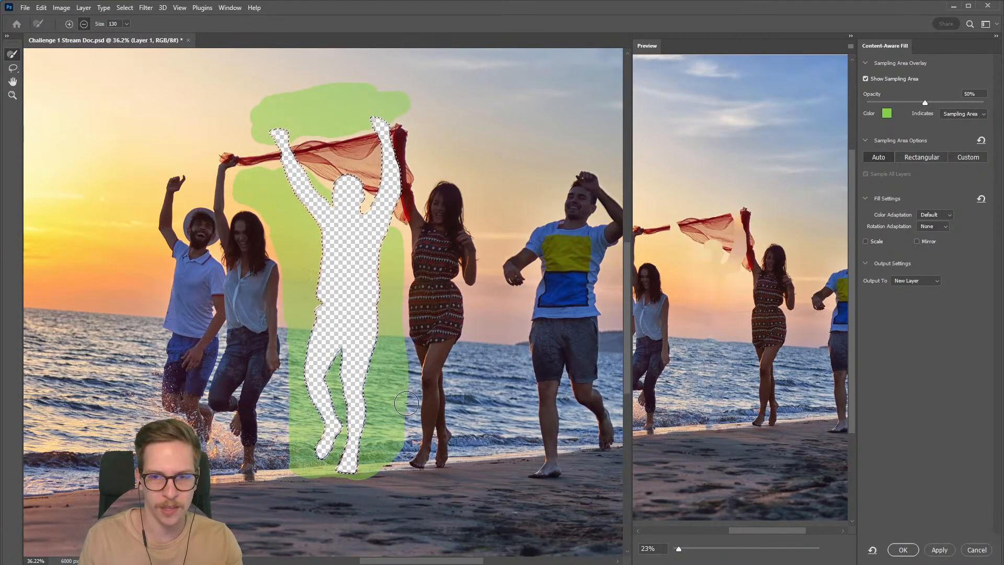
{"action": "left_click_drag", "start_coordinate": [408, 389], "coordinate": [395, 413]}
{"action": "key", "text": "ctrl+z"}
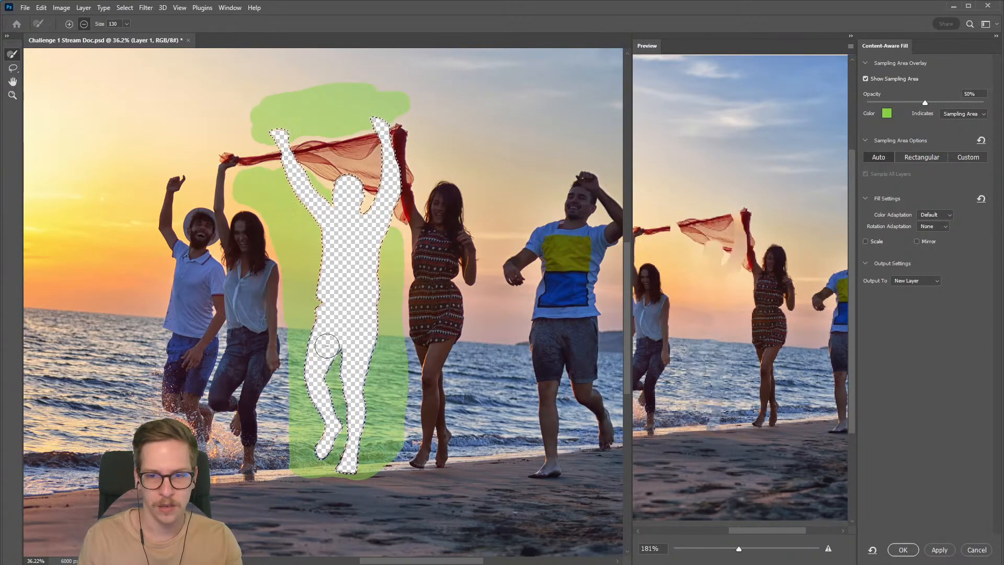
{"action": "left_click", "coordinate": [69, 24]}
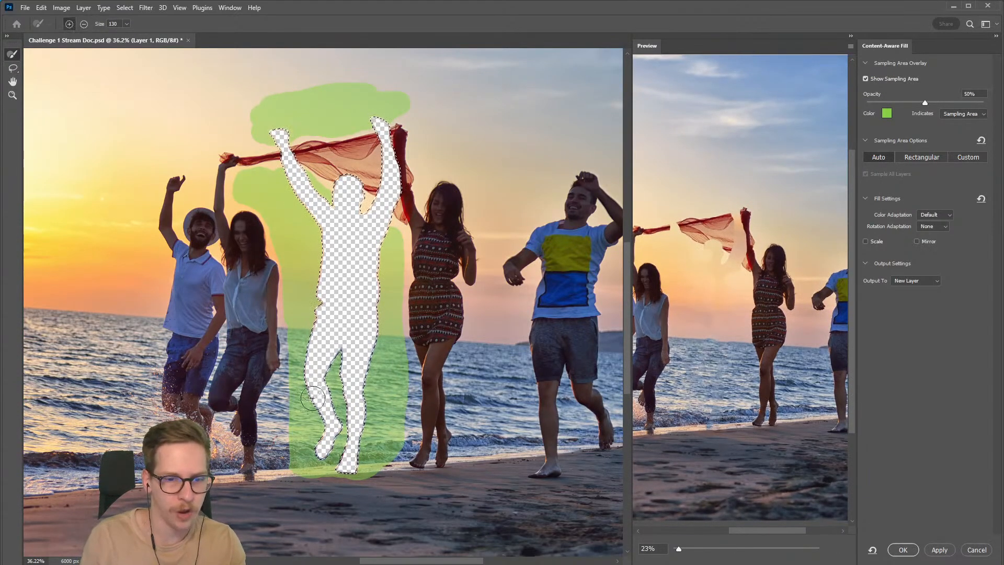
{"action": "left_click_drag", "start_coordinate": [290, 391], "coordinate": [298, 419]}
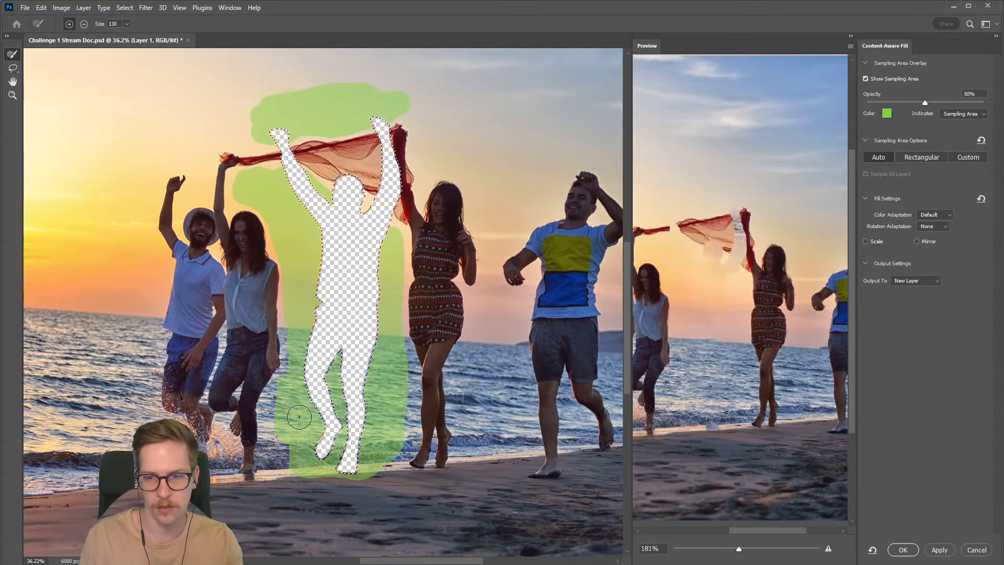
{"action": "mouse_move", "coordinate": [401, 364]}
{"action": "left_mouse_down"}
{"action": "mouse_move", "coordinate": [400, 416]}
{"action": "mouse_move", "coordinate": [398, 383]}
{"action": "left_mouse_up"}
{"action": "key", "text": "ctrl+z"}
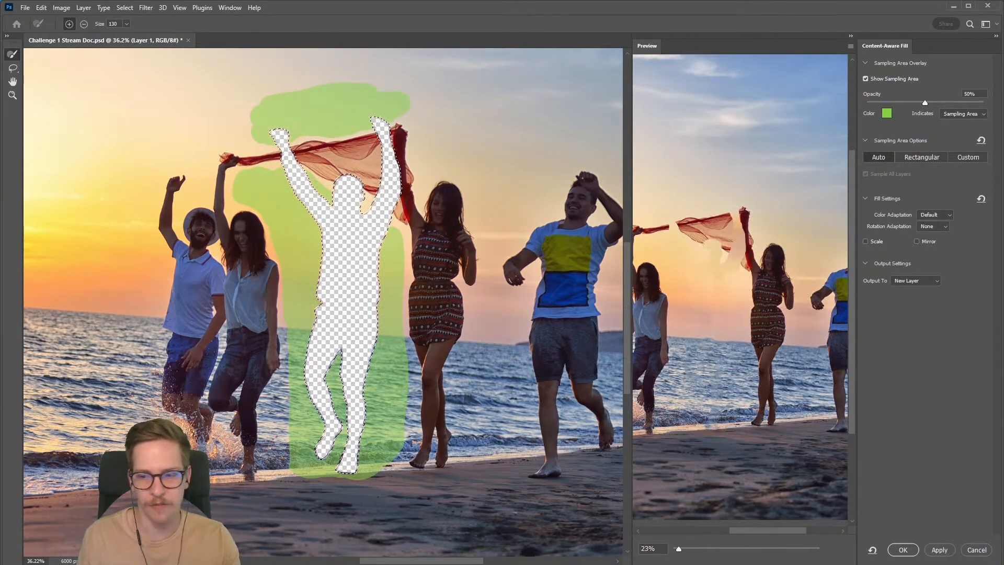
Step: Apply the Content-Aware Fill to a new layer and clear the selection
{"action": "left_click", "coordinate": [902, 550]}
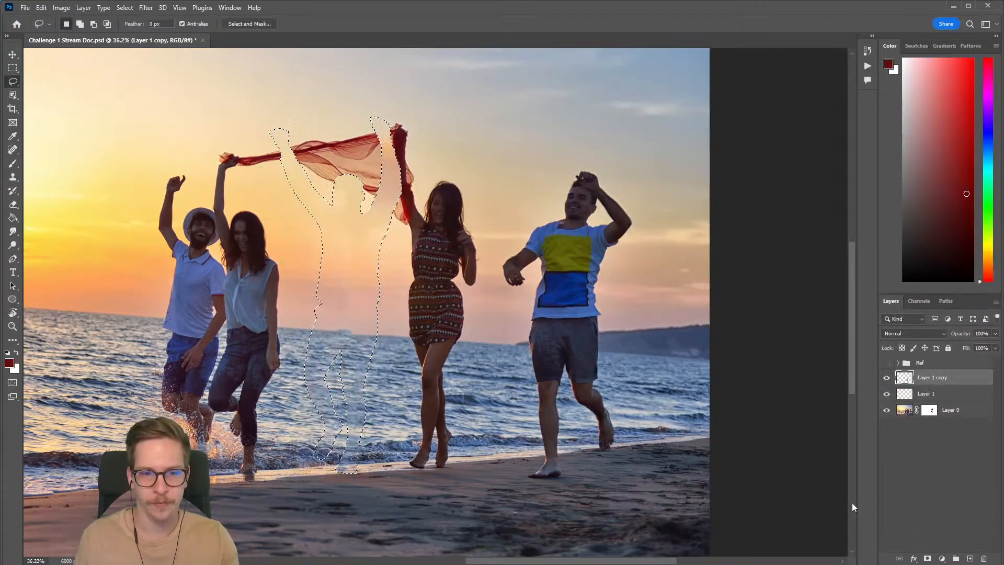
{"action": "key", "text": "ctrl+d"}
{"action": "left_click_drag", "start_coordinate": [374, 235], "coordinate": [384, 265]}
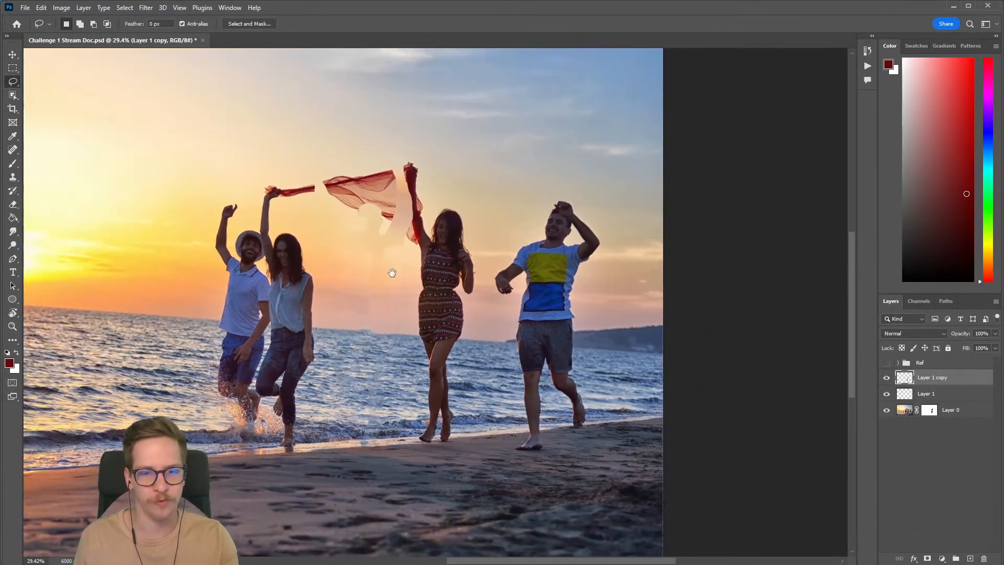
Step: Compare the photo with and without the new fill layer, and delete the leftover Layer 1
{"action": "left_click", "coordinate": [888, 379]}
{"action": "left_click", "coordinate": [888, 379]}
{"action": "left_click", "coordinate": [888, 379]}
{"action": "left_click", "coordinate": [888, 379]}
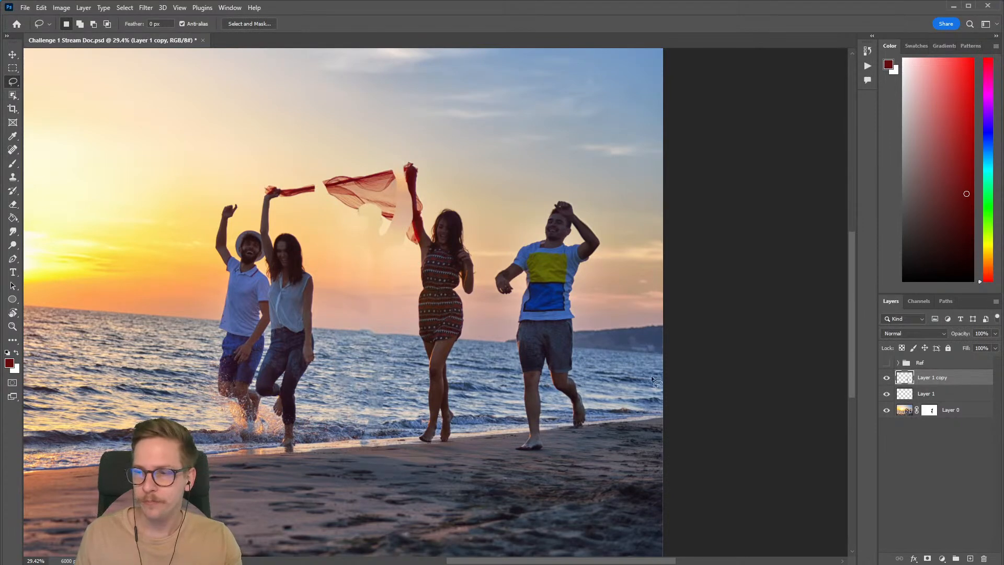
{"action": "left_click", "coordinate": [886, 379]}
{"action": "left_click", "coordinate": [886, 379]}
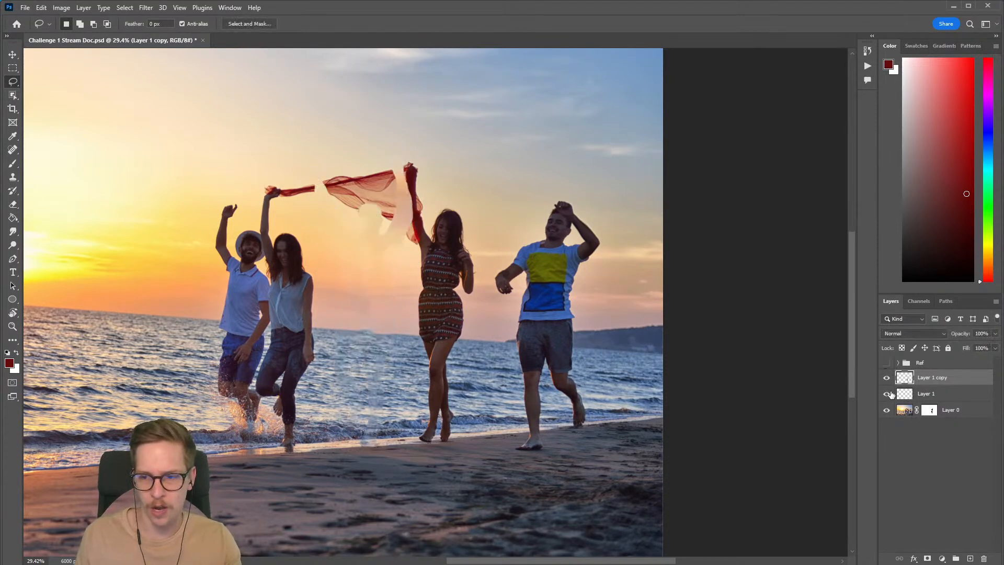
{"action": "left_click", "coordinate": [919, 394]}
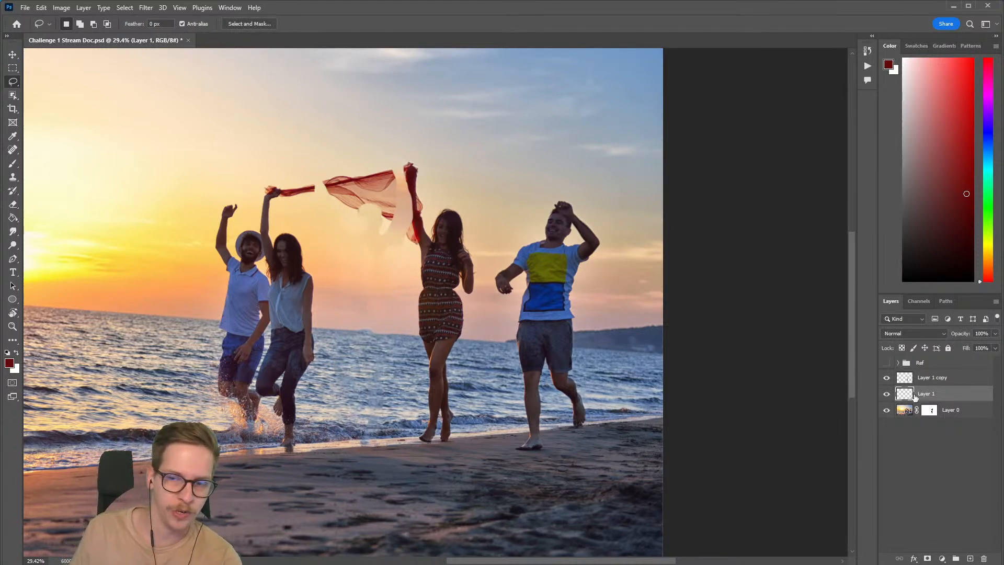
{"action": "key", "text": "Delete"}
Step: Rename the Layer 1 copy layer to Fill and save the document
{"action": "left_click", "coordinate": [886, 377]}
{"action": "left_click", "coordinate": [927, 376]}
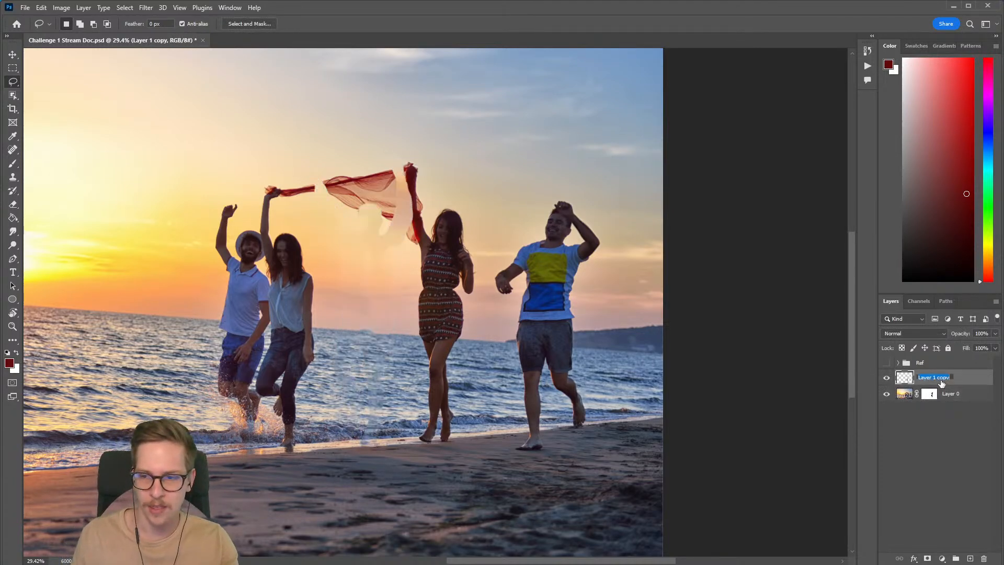
{"action": "double_click", "coordinate": [927, 377]}
{"action": "type", "text": "Fill"}
{"action": "key", "text": "Return"}
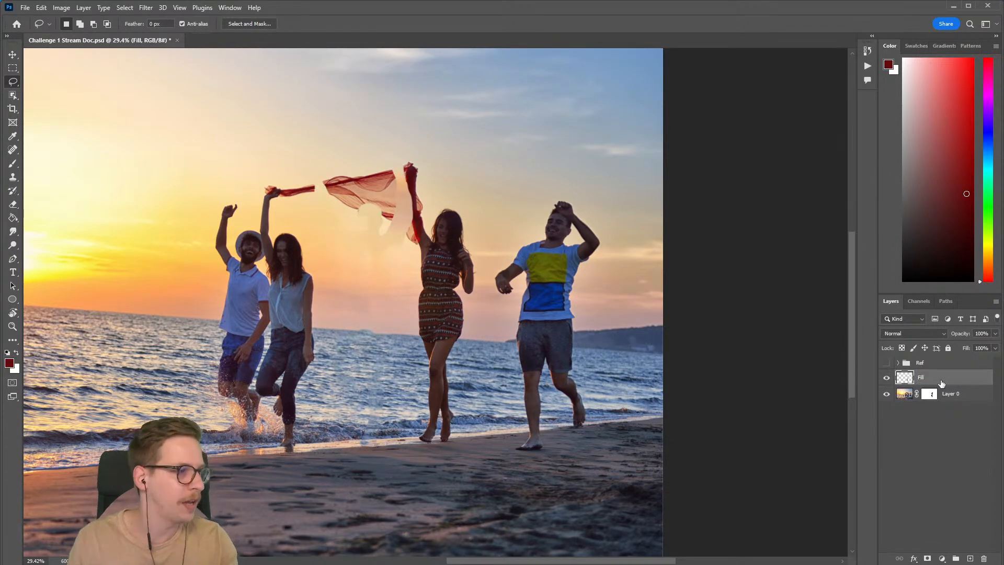
{"action": "left_click", "coordinate": [886, 377]}
{"action": "left_click", "coordinate": [886, 377]}
{"action": "key", "text": "ctrl+s"}
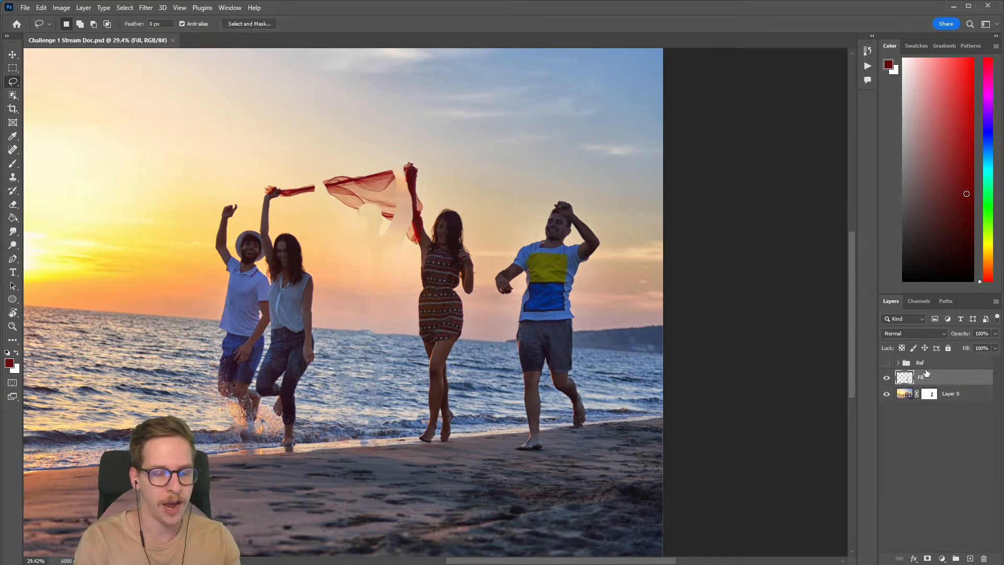
Step: Create a new layer named Clone above the Fill layer and dismiss the VLC media player notification
{"action": "key", "text": "ctrl+shift+n"}
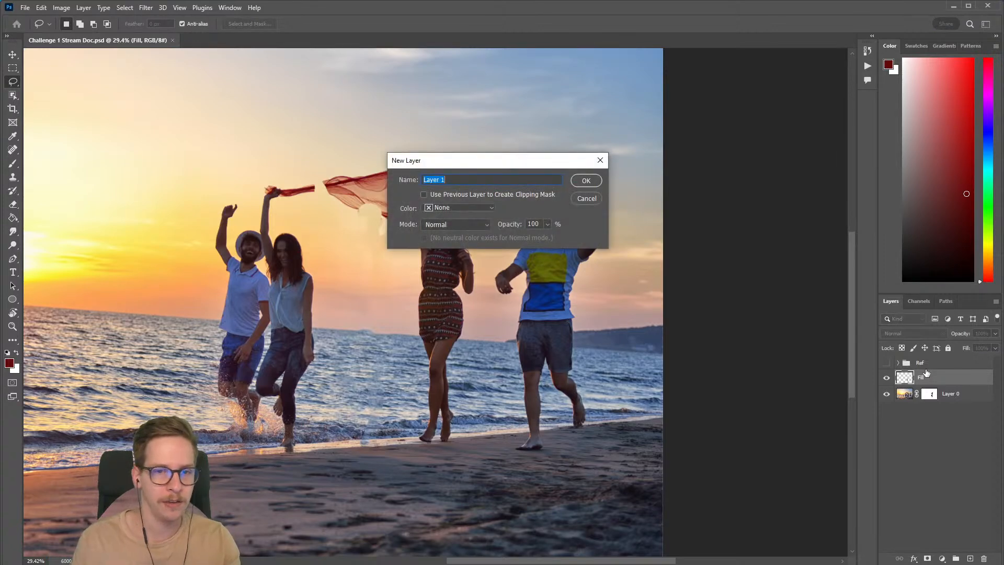
{"action": "type", "text": "Clone"}
{"action": "key", "text": "Return"}
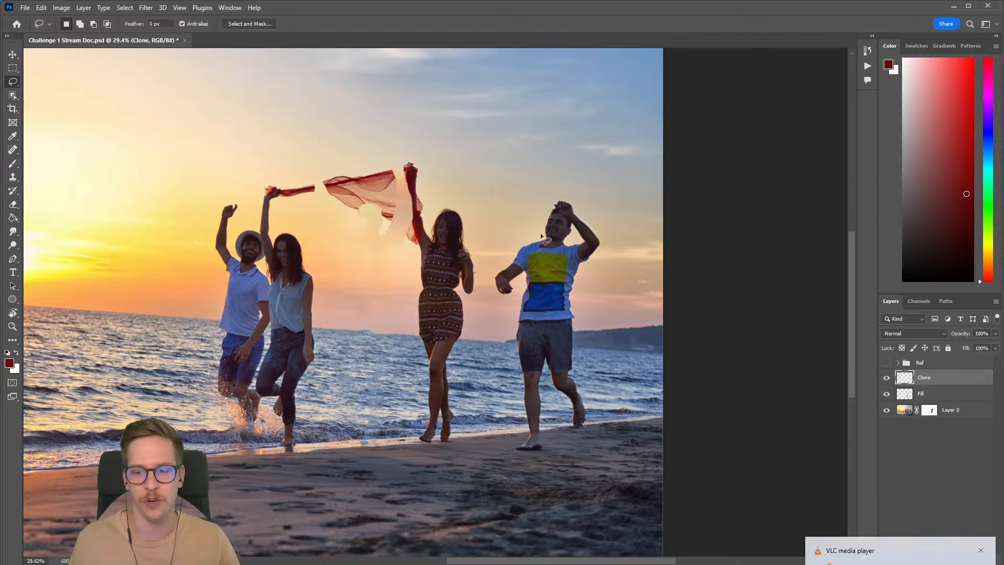
{"action": "left_click", "coordinate": [981, 550]}
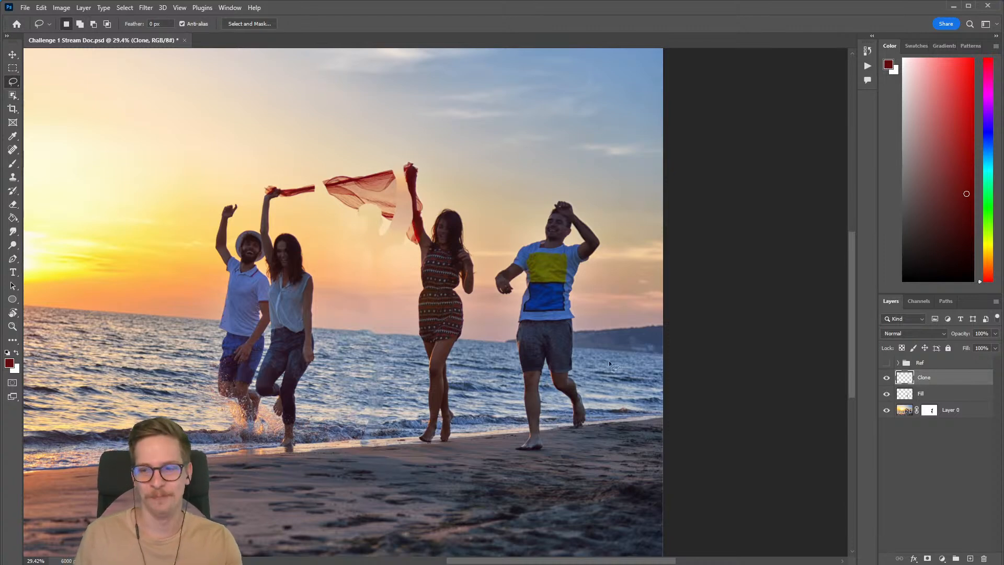
Step: Set up the Clone Stamp tool with a size 400 brush and sample the horizon between the two women
{"action": "left_click", "coordinate": [14, 178]}
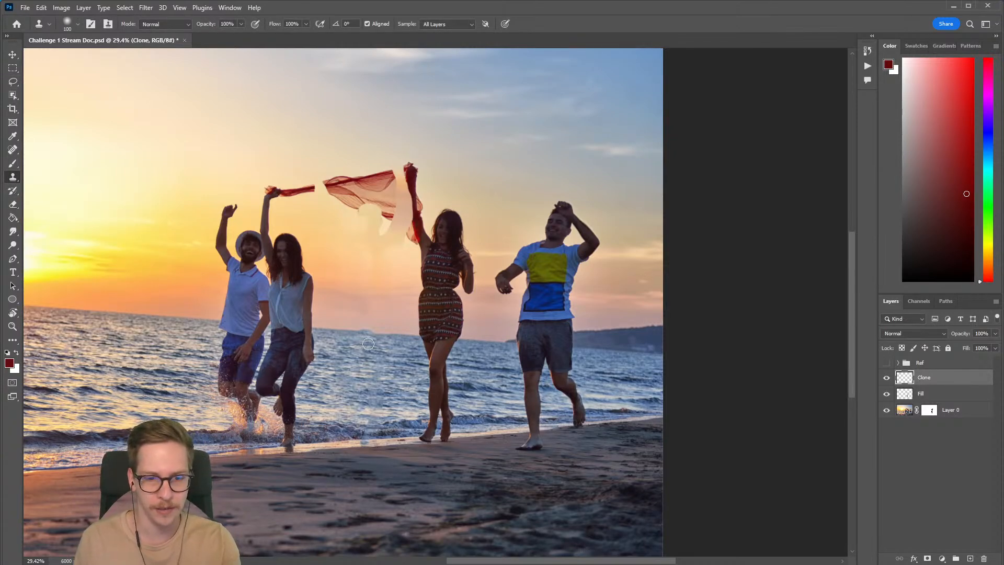
{"action": "key", "text": "bracketright"}
{"action": "key", "text": "bracketright"}
{"action": "key", "text": "bracketright"}
{"action": "key", "text": "bracketright"}
{"action": "key", "text": "bracketright"}
{"action": "key", "text": "bracketright"}
{"action": "key", "text": "bracketright"}
{"action": "key", "text": "bracketright"}
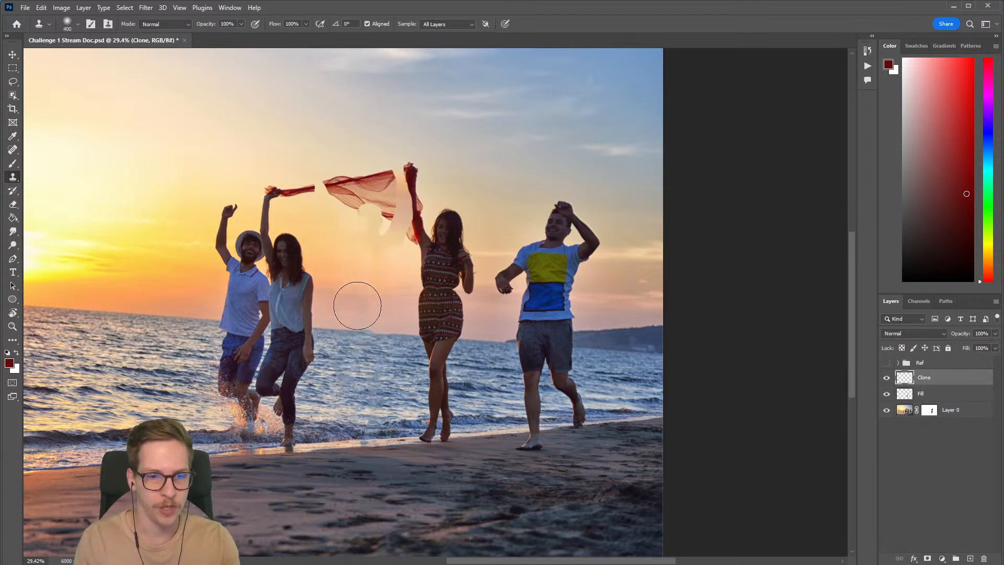
{"action": "key", "text": "bracketleft"}
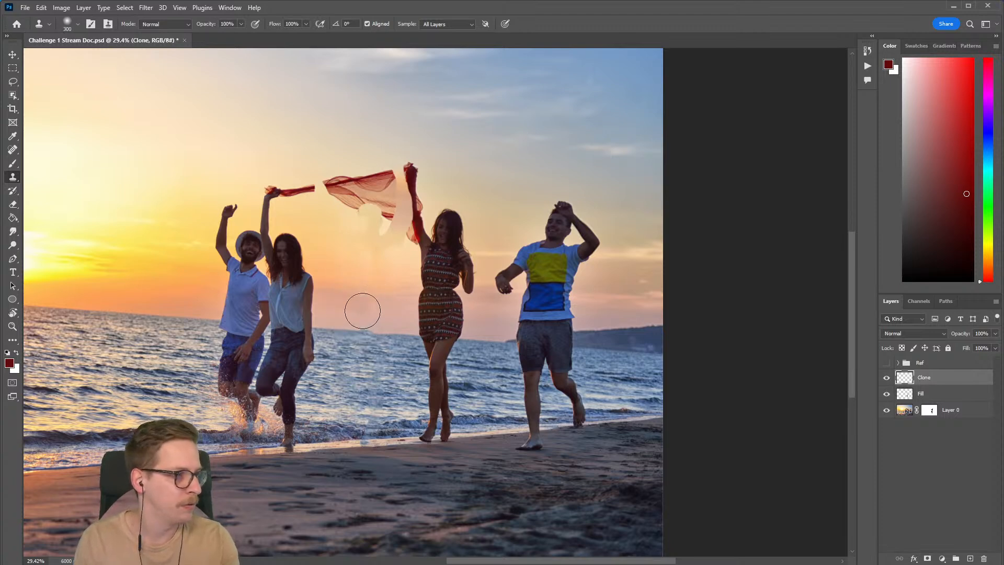
{"action": "key", "text": "alt"}
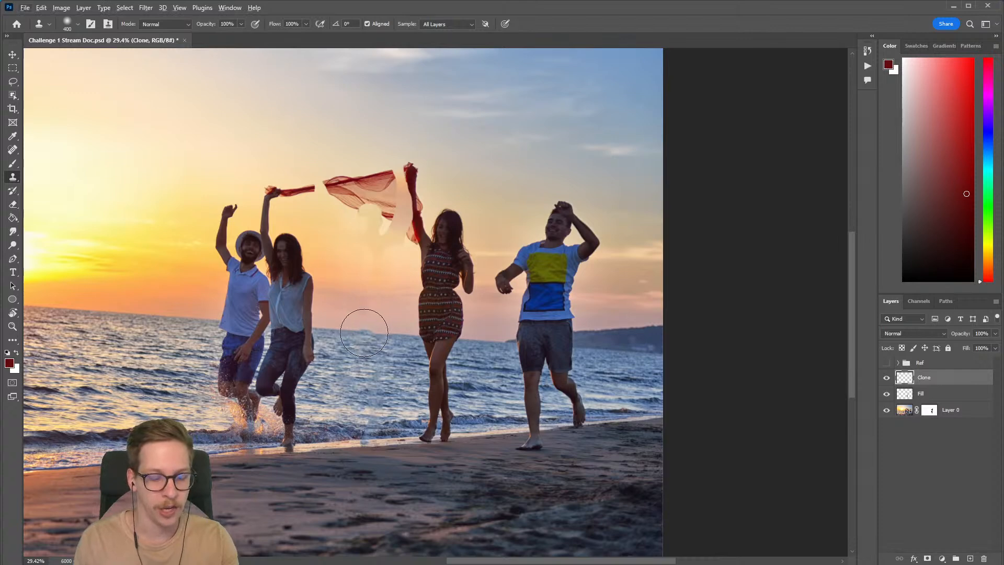
{"action": "left_click", "coordinate": [345, 333], "text": "alt"}
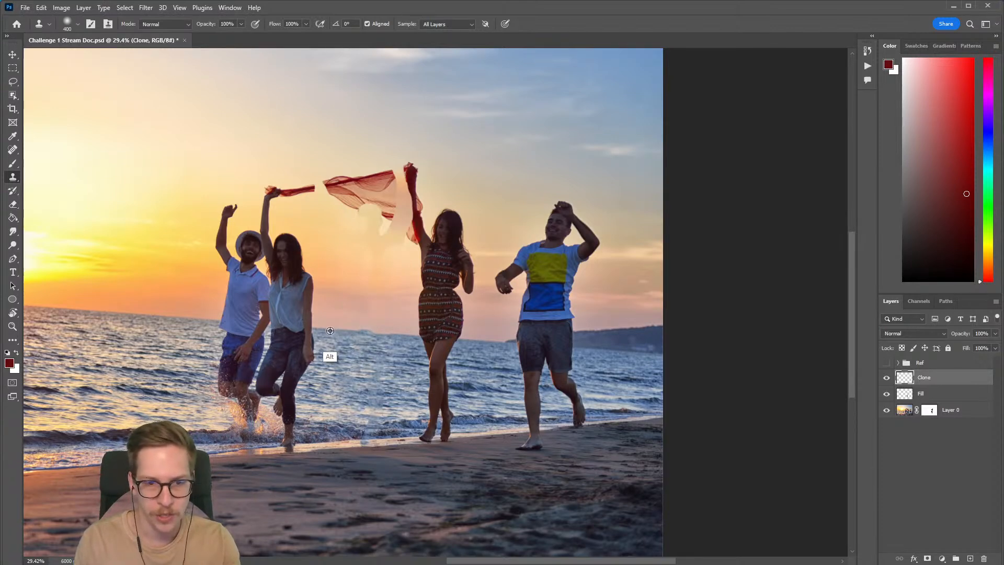
Step: Clone clean sea and sky over the uneven horizon between the two women, undoing misplaced strokes
{"action": "mouse_move", "coordinate": [332, 330]}
{"action": "left_mouse_down"}
{"action": "mouse_move", "coordinate": [392, 332]}
{"action": "mouse_move", "coordinate": [381, 322]}
{"action": "mouse_move", "coordinate": [326, 336]}
{"action": "mouse_move", "coordinate": [384, 330]}
{"action": "mouse_move", "coordinate": [375, 391]}
{"action": "mouse_move", "coordinate": [353, 369]}
{"action": "mouse_move", "coordinate": [326, 372]}
{"action": "left_mouse_up"}
{"action": "left_click", "coordinate": [326, 325], "text": "alt"}
{"action": "key", "text": "ctrl+z"}
{"action": "left_click", "coordinate": [338, 349], "text": "alt"}
{"action": "left_click", "coordinate": [337, 329], "text": "alt"}
{"action": "key", "text": "ctrl+z"}
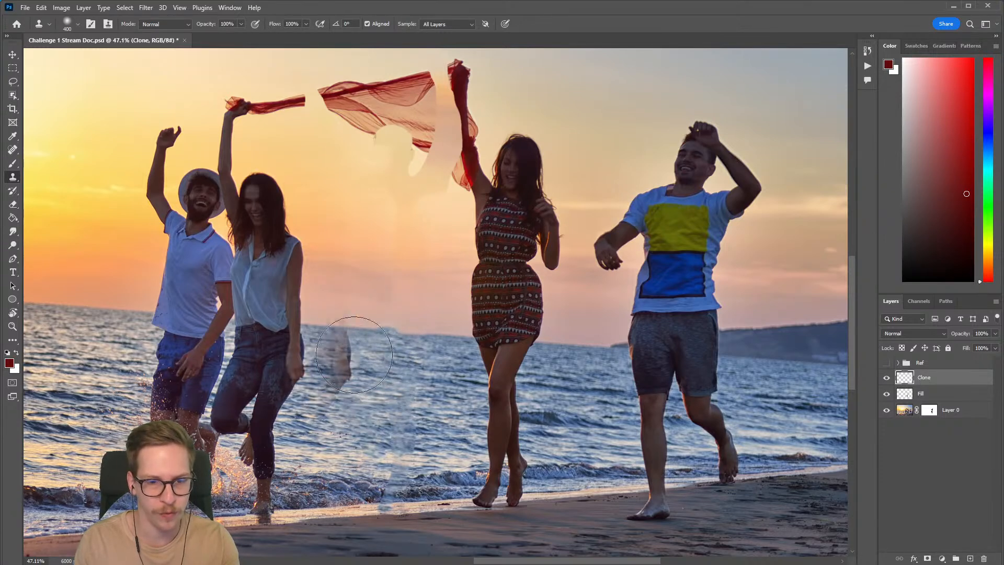
{"action": "left_click", "coordinate": [334, 328], "text": "alt"}
{"action": "mouse_move", "coordinate": [385, 333]}
{"action": "left_mouse_down"}
{"action": "mouse_move", "coordinate": [381, 320]}
{"action": "mouse_move", "coordinate": [409, 502]}
{"action": "mouse_move", "coordinate": [409, 447]}
{"action": "left_mouse_up"}
{"action": "key", "text": "ctrl+z"}
Step: Erase the stray cloned patches around the horizon and water on the Clone layer with a size 100 eraser
{"action": "key", "text": "e"}
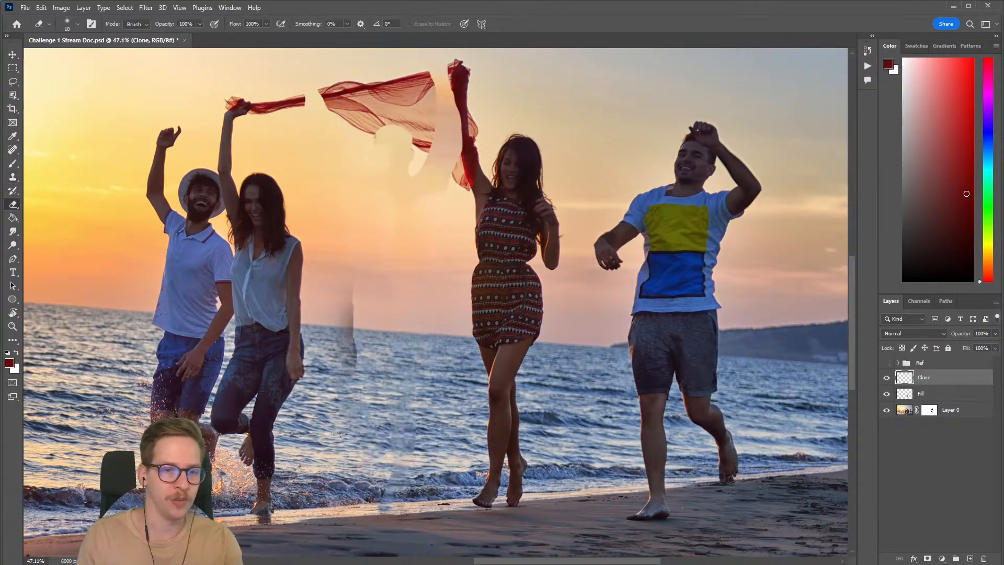
{"action": "key", "text": "]"}
{"action": "key", "text": "]"}
{"action": "key", "text": "]"}
{"action": "key", "text": "]"}
{"action": "key", "text": "]"}
{"action": "key", "text": "]"}
{"action": "key", "text": "]"}
{"action": "key", "text": "]"}
{"action": "key", "text": "]"}
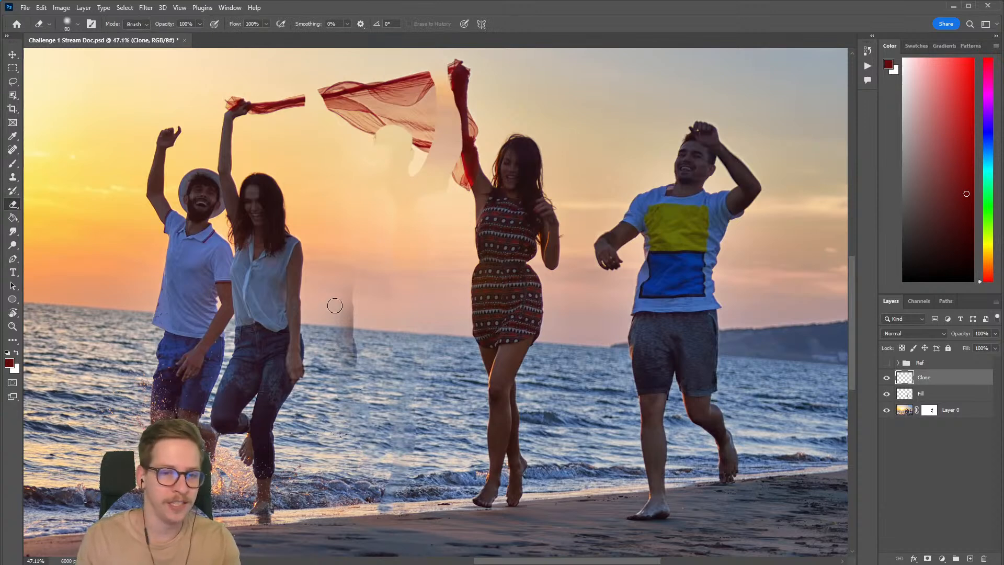
{"action": "key", "text": "["}
{"action": "key", "text": "["}
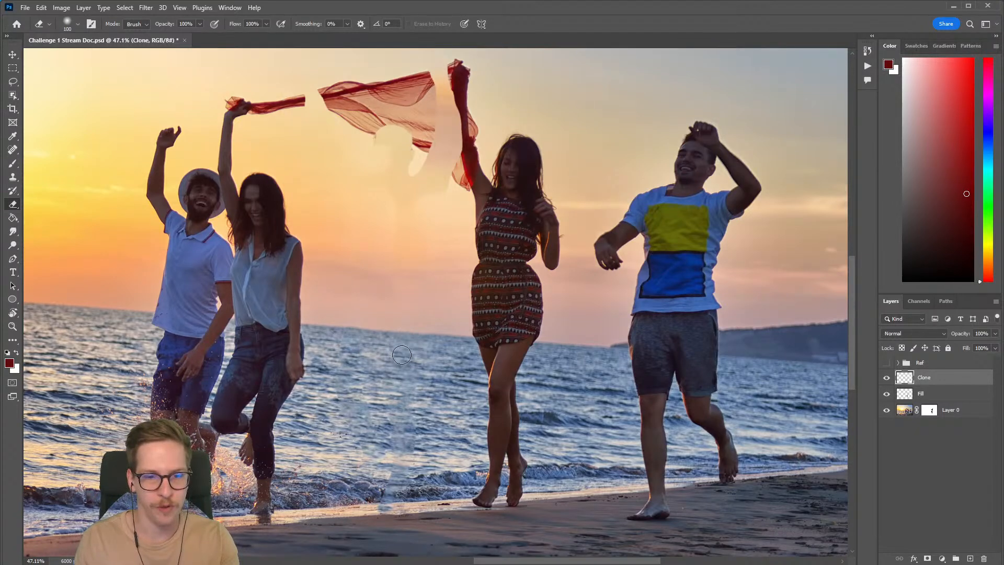
{"action": "left_click_drag", "start_coordinate": [428, 401], "coordinate": [437, 370]}
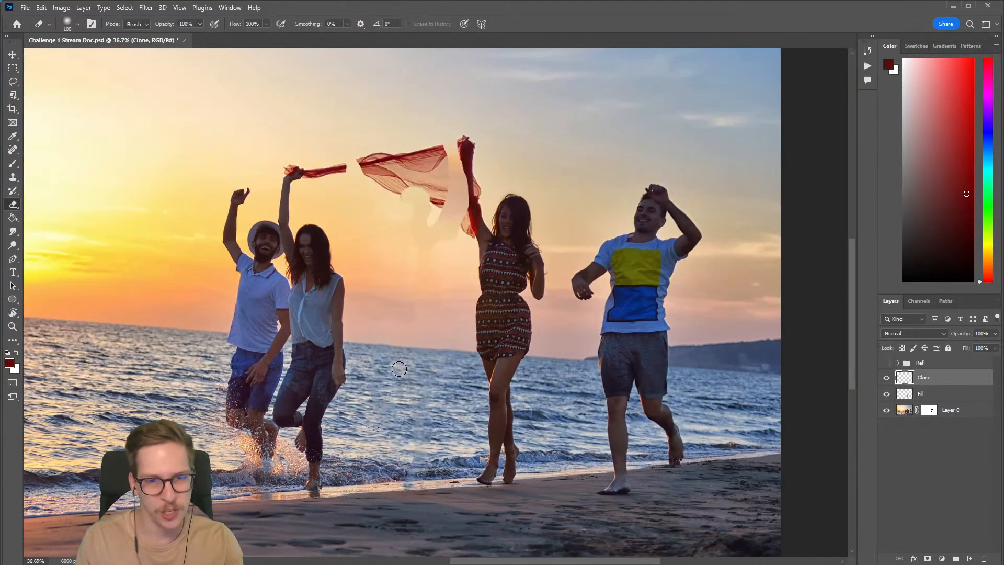
{"action": "left_click_drag", "start_coordinate": [395, 389], "coordinate": [404, 389]}
{"action": "left_click_drag", "start_coordinate": [405, 408], "coordinate": [393, 363]}
{"action": "left_click_drag", "start_coordinate": [397, 373], "coordinate": [383, 379]}
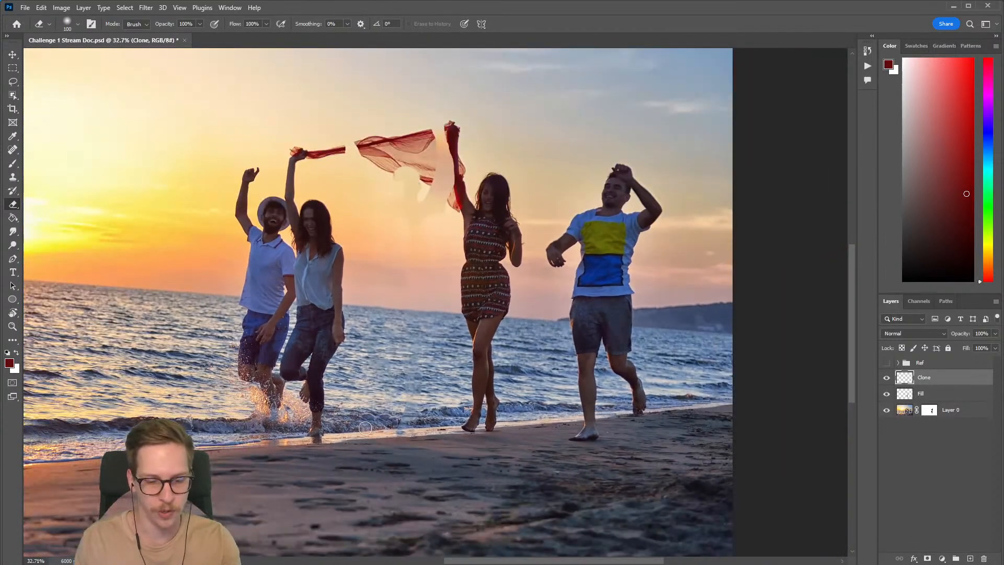
Step: Clone clean wet sand and foam over the uneven shoreline between the two women using a size 400 Clone Stamp
{"action": "key", "text": "s"}
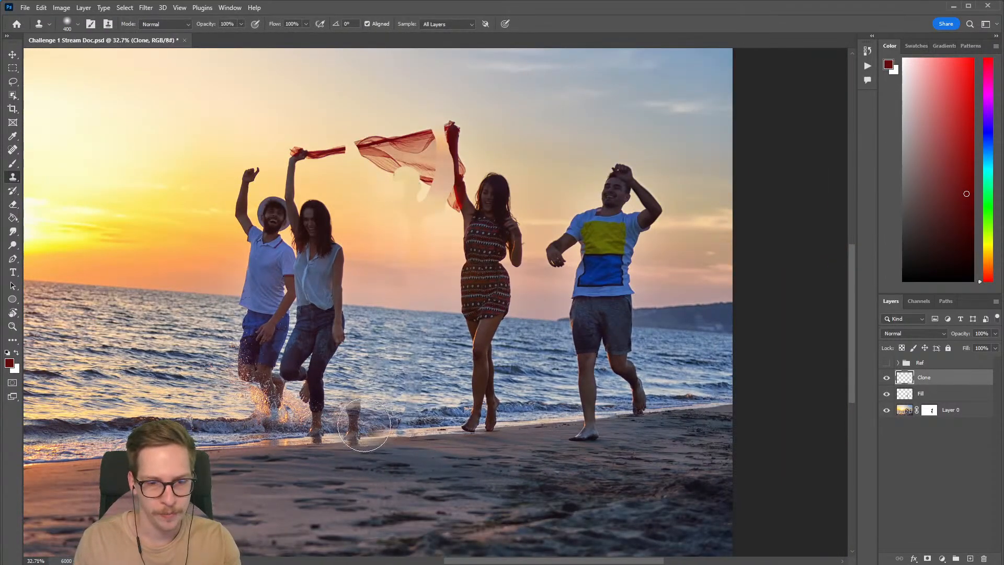
{"action": "left_click_drag", "start_coordinate": [368, 429], "coordinate": [526, 424]}
{"action": "mouse_move", "coordinate": [465, 366]}
{"action": "left_mouse_down"}
{"action": "mouse_move", "coordinate": [427, 369]}
{"action": "mouse_move", "coordinate": [413, 382]}
{"action": "left_mouse_up"}
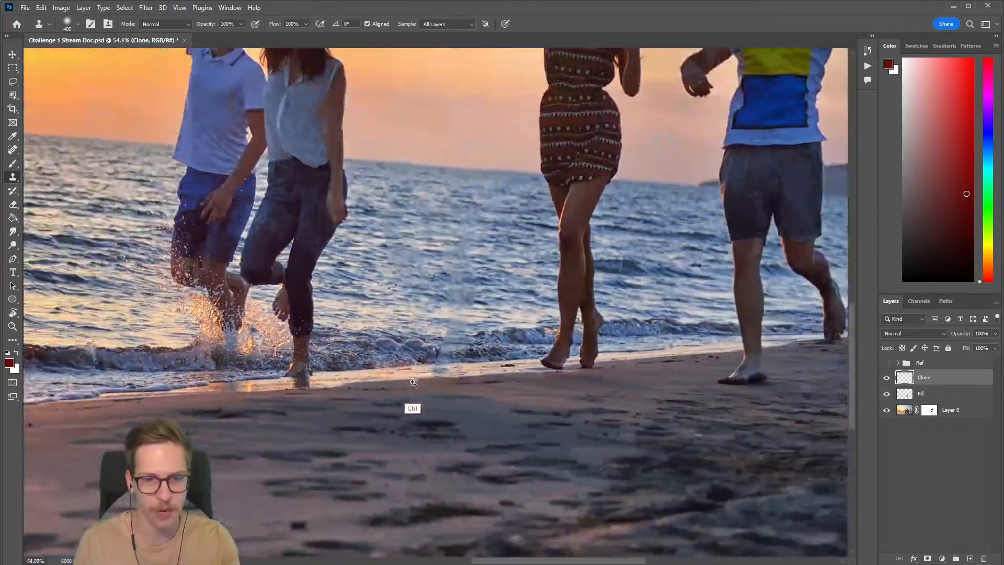
{"action": "left_click", "coordinate": [375, 368], "text": "alt"}
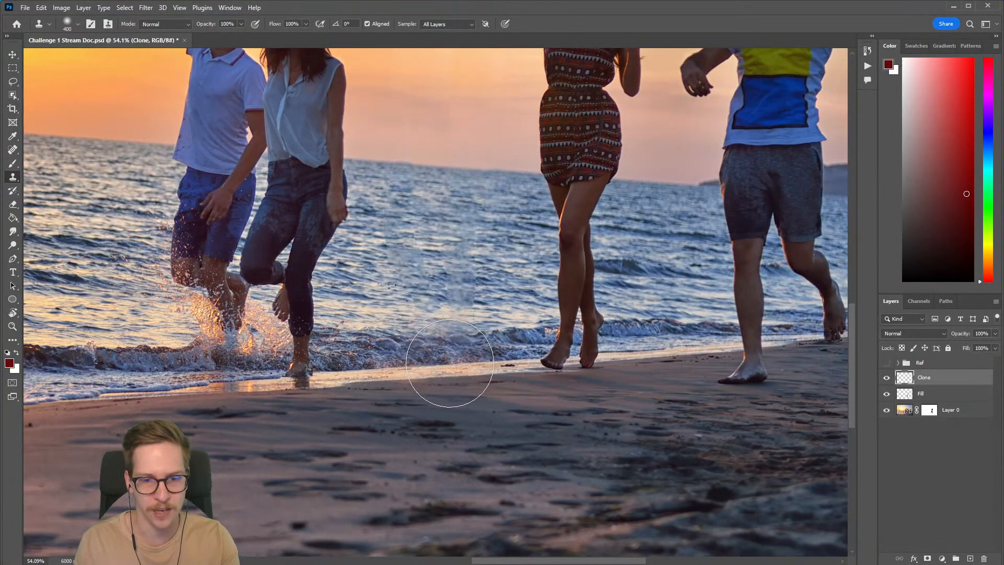
{"action": "left_click_drag", "start_coordinate": [448, 362], "coordinate": [465, 358]}
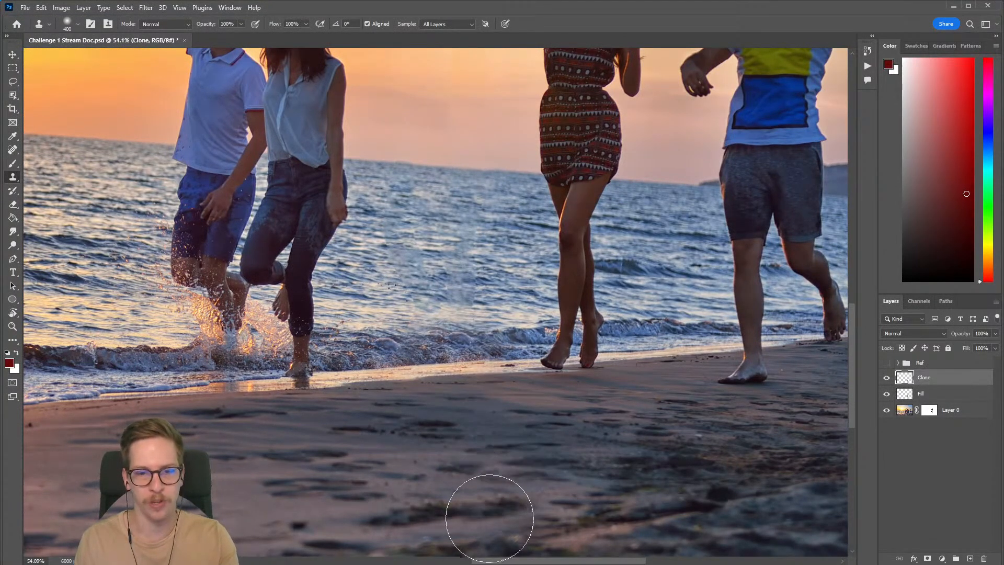
{"action": "left_click_drag", "start_coordinate": [500, 446], "coordinate": [478, 455]}
{"action": "scroll", "coordinate": [478, 454], "scroll_direction": "right", "scroll_amount": 2}
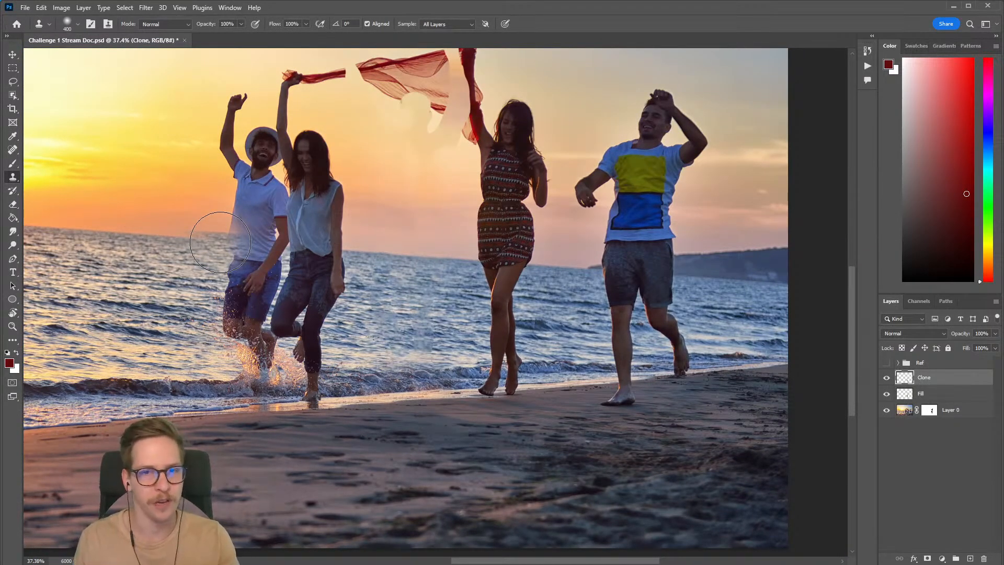
Step: Sample clean sky above the horizon and clone it over the uneven sky between the two women with a smaller brush
{"action": "left_click_drag", "start_coordinate": [464, 336], "coordinate": [445, 393]}
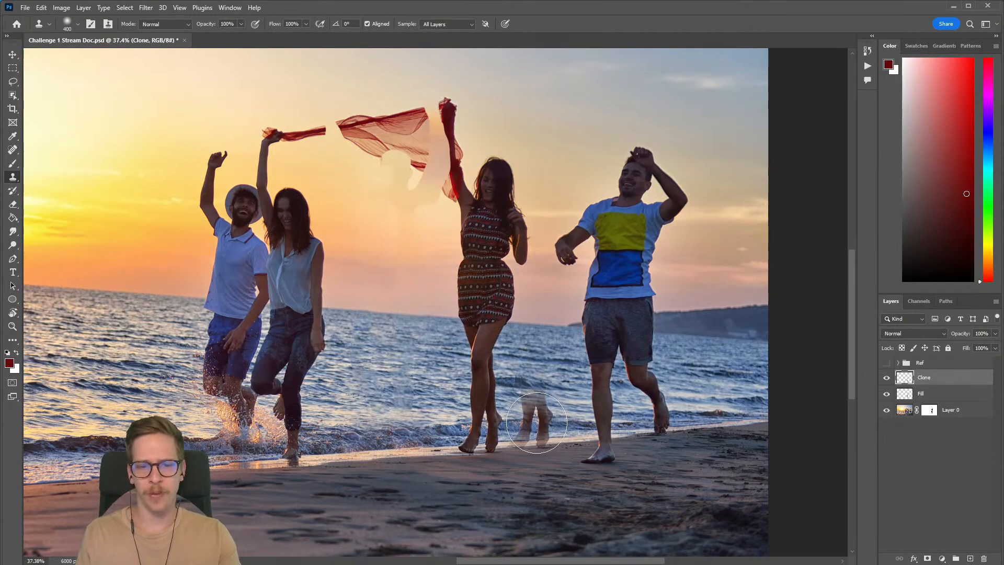
{"action": "left_click_drag", "start_coordinate": [495, 389], "coordinate": [526, 423]}
{"action": "left_click_drag", "start_coordinate": [453, 355], "coordinate": [469, 358]}
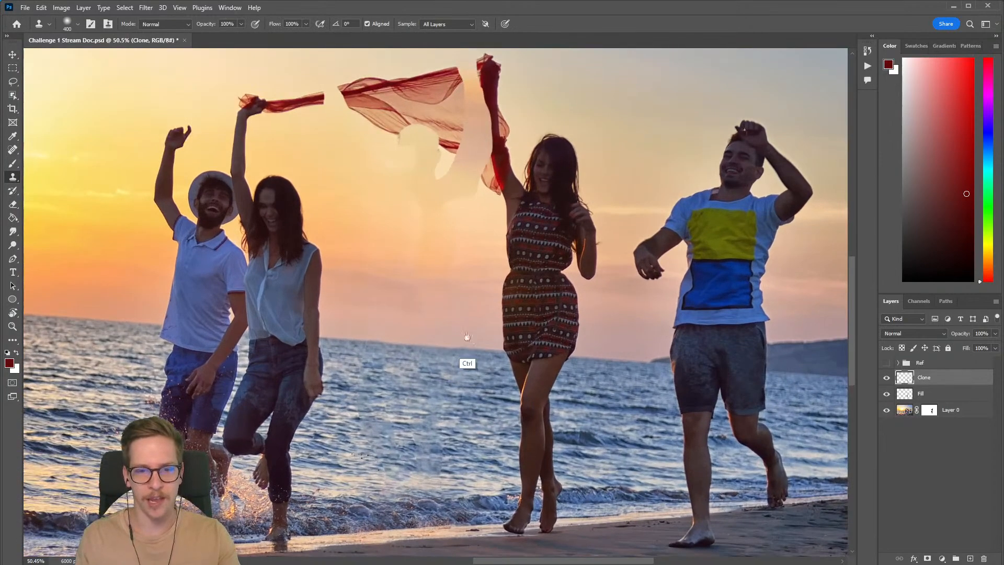
{"action": "left_click", "coordinate": [455, 307], "text": "alt"}
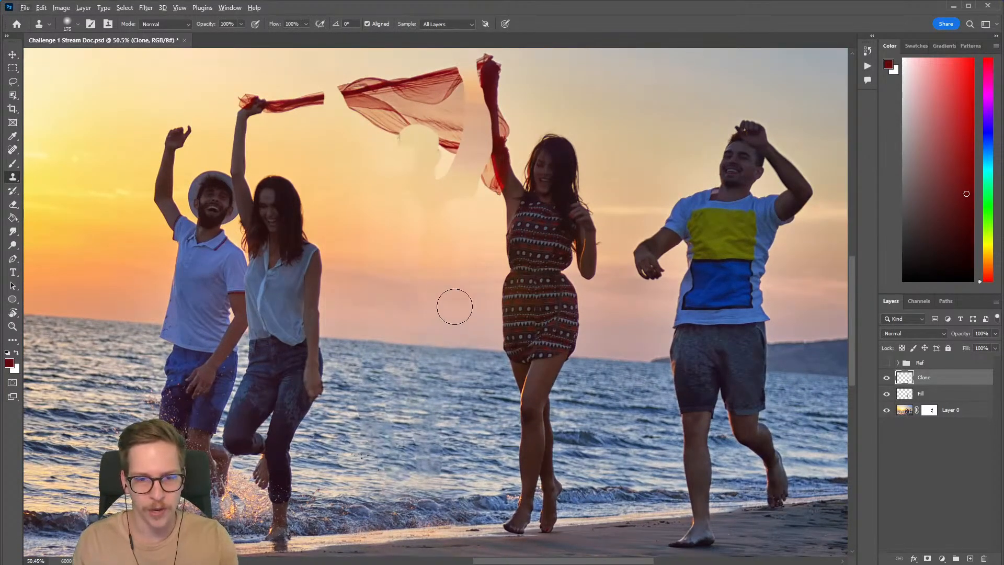
{"action": "left_click_drag", "start_coordinate": [415, 298], "coordinate": [414, 300]}
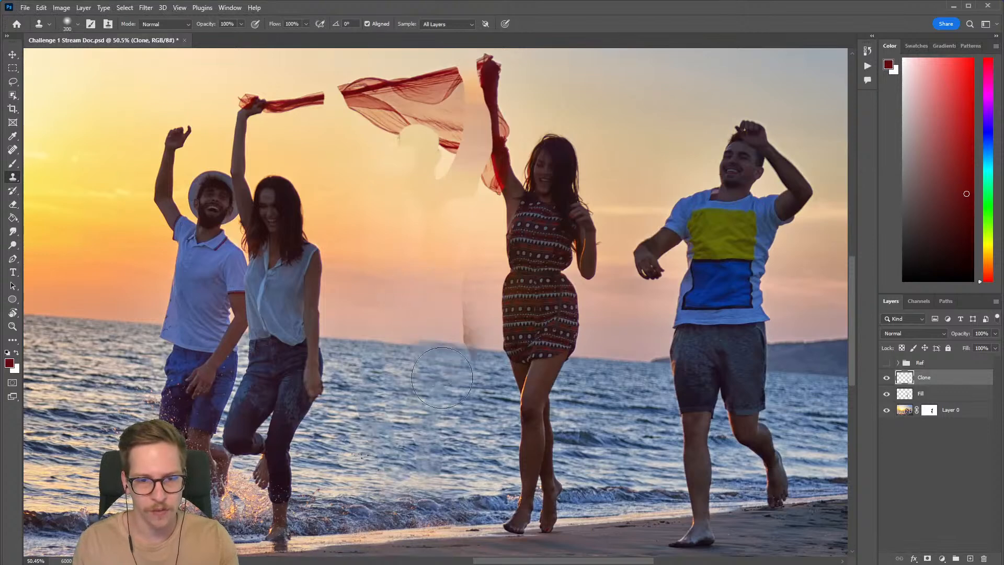
Step: Erase the stray cloned marks beside the woman in the dress with a size 150 eraser and compare the Clone layer off and on
{"action": "key", "text": "e"}
{"action": "key", "text": "bracketright"}
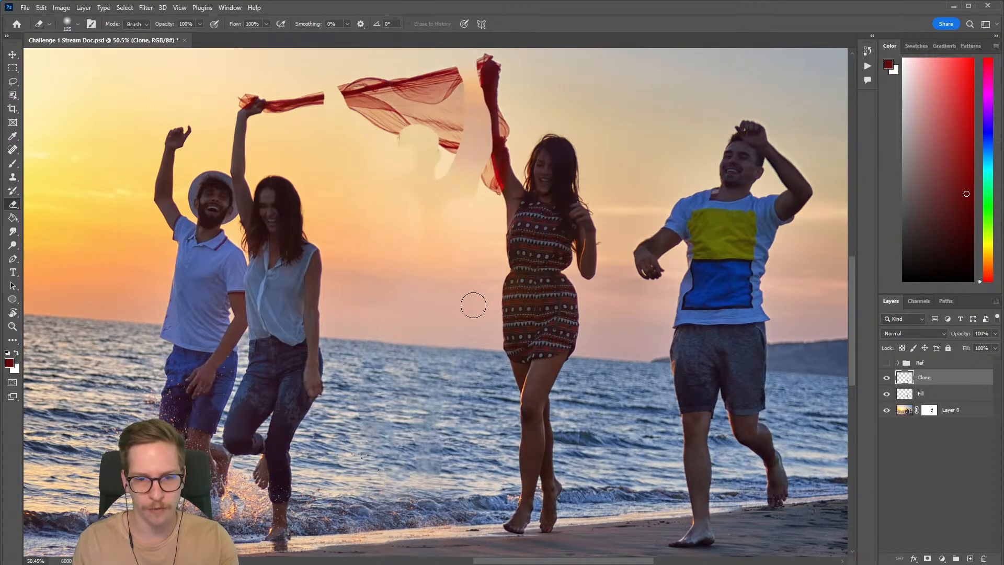
{"action": "key", "text": "bracketleft"}
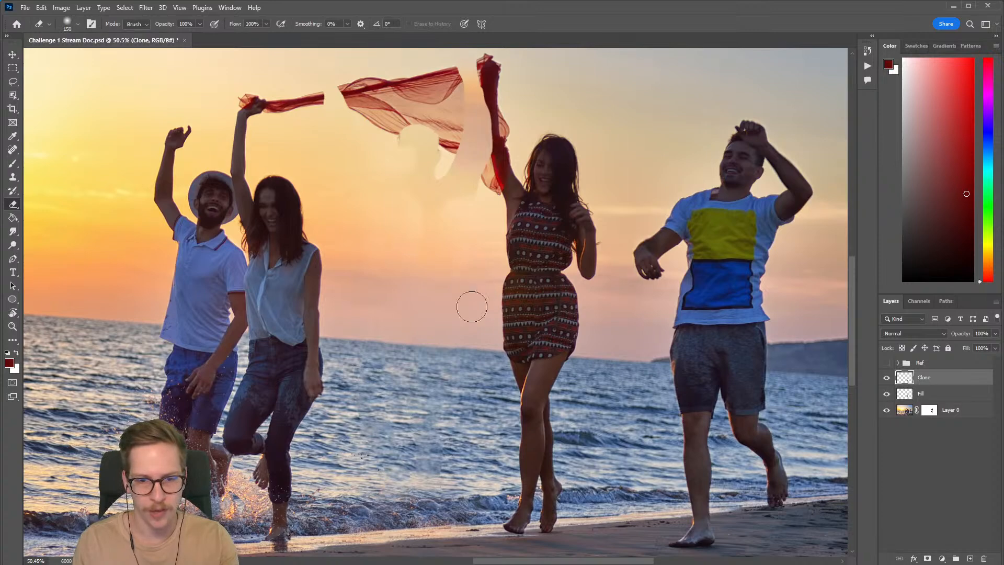
{"action": "left_click_drag", "start_coordinate": [495, 313], "coordinate": [459, 287]}
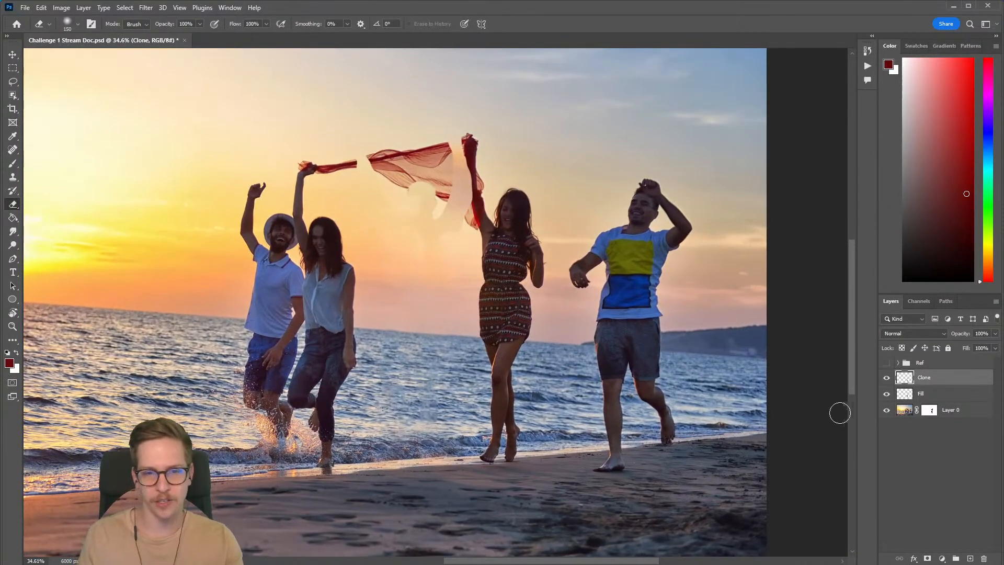
{"action": "left_click", "coordinate": [886, 379]}
{"action": "left_click", "coordinate": [885, 382]}
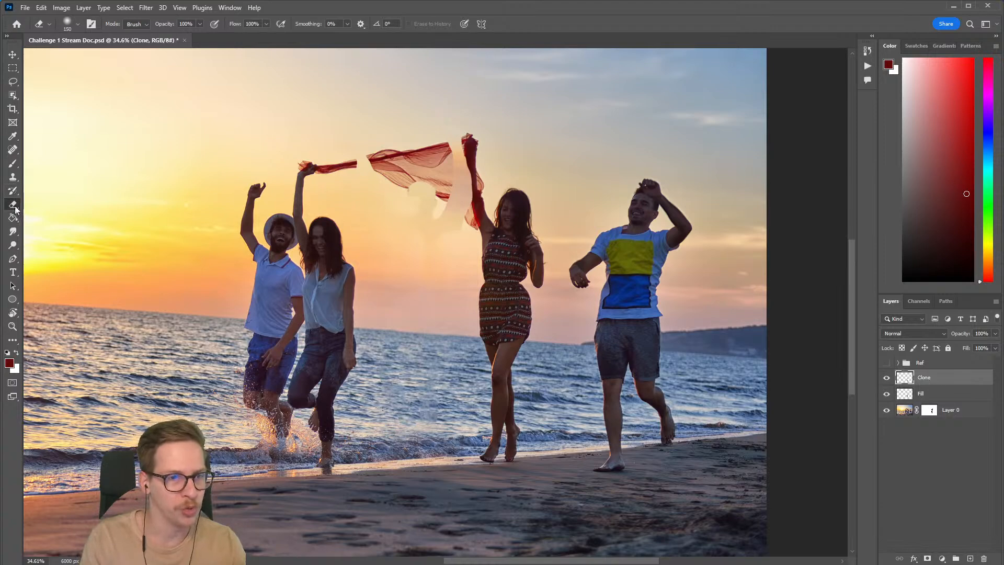
Step: Choose the Spot Healing Brush and create a new layer named Healing above the Clone layer
{"action": "left_click", "coordinate": [12, 150]}
{"action": "left_click_drag", "start_coordinate": [401, 322], "coordinate": [427, 334]}
{"action": "left_click_drag", "start_coordinate": [424, 414], "coordinate": [410, 338]}
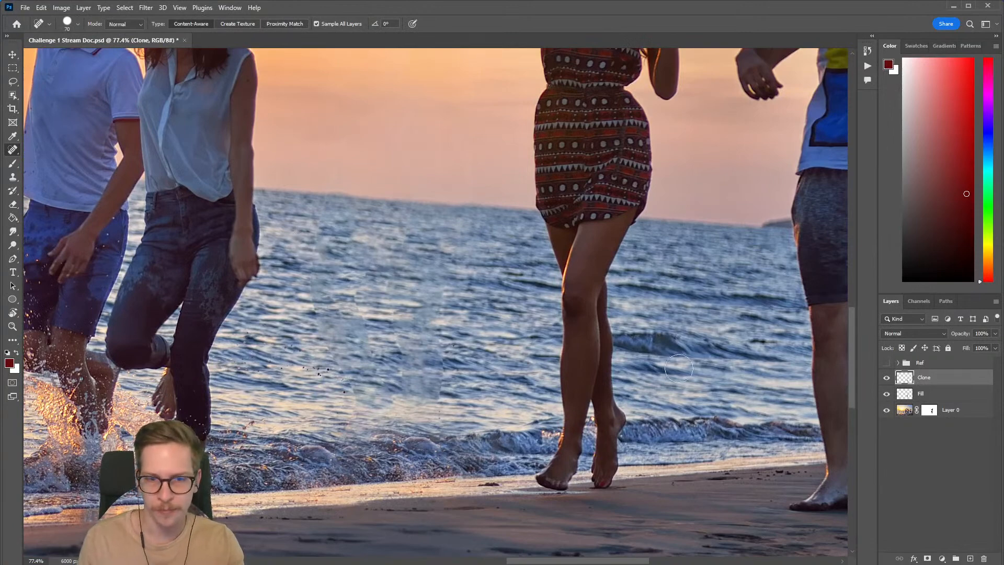
{"action": "left_click_drag", "start_coordinate": [331, 243], "coordinate": [274, 266]}
{"action": "left_click_drag", "start_coordinate": [284, 328], "coordinate": [307, 299]}
{"action": "left_click_drag", "start_coordinate": [325, 312], "coordinate": [347, 264]}
{"action": "mouse_move", "coordinate": [288, 284]}
{"action": "left_mouse_down"}
{"action": "mouse_move", "coordinate": [328, 257]}
{"action": "mouse_move", "coordinate": [342, 274]}
{"action": "mouse_move", "coordinate": [328, 336]}
{"action": "mouse_move", "coordinate": [334, 362]}
{"action": "left_mouse_up"}
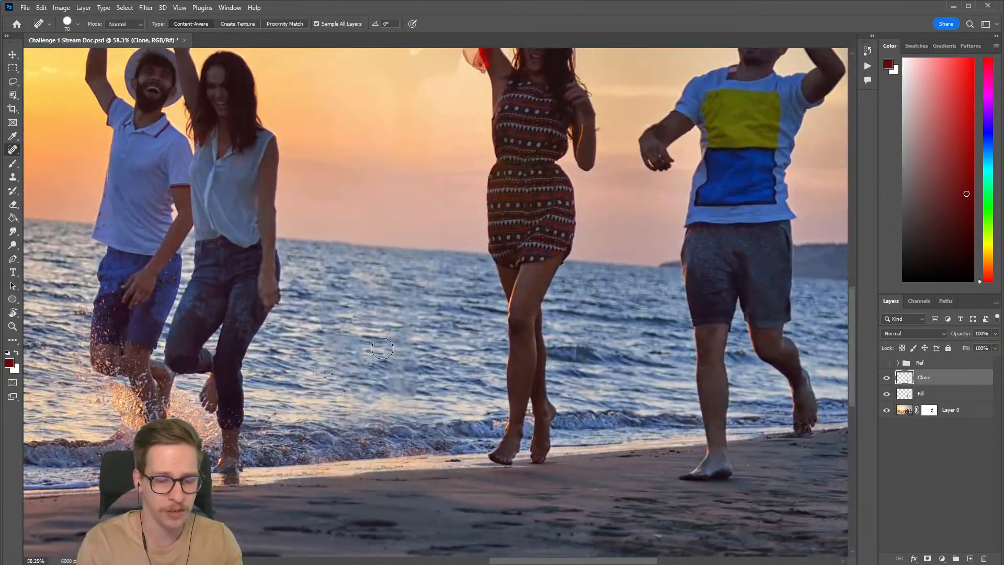
{"action": "key", "text": "ctrl+shift+n"}
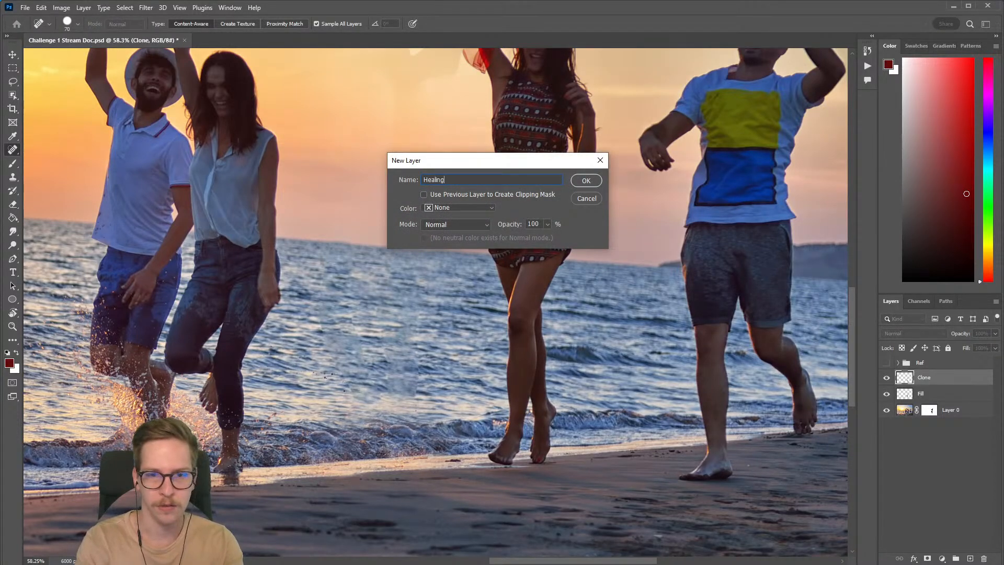
{"action": "key", "text": "Return"}
Step: Heal the smudged patches in the water between the two women with a size 70 content-aware brush
{"action": "left_click_drag", "start_coordinate": [376, 400], "coordinate": [394, 411]}
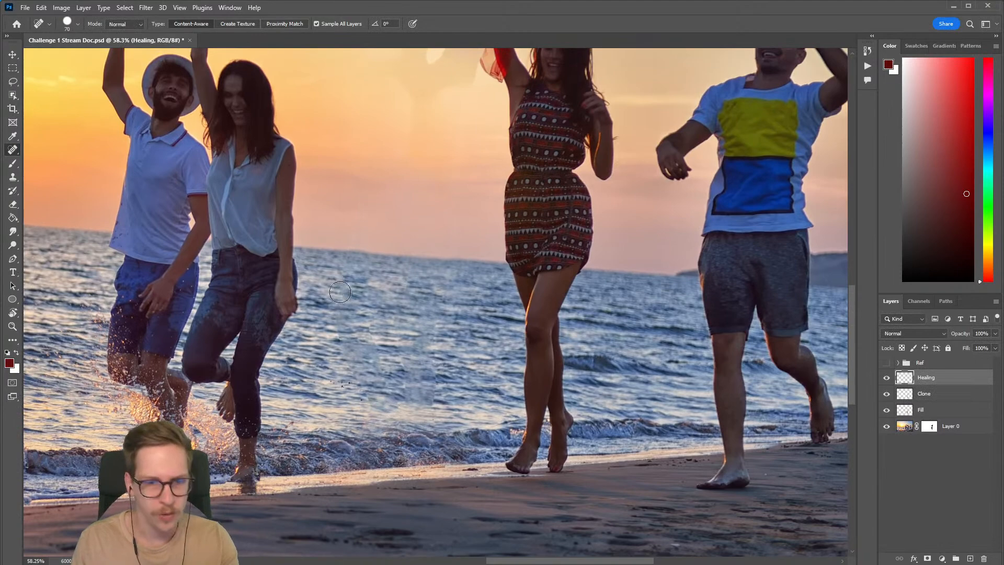
{"action": "left_click_drag", "start_coordinate": [341, 340], "coordinate": [385, 394]}
{"action": "left_click_drag", "start_coordinate": [362, 332], "coordinate": [404, 405]}
{"action": "mouse_move", "coordinate": [443, 342]}
{"action": "left_mouse_down"}
{"action": "mouse_move", "coordinate": [431, 393]}
{"action": "mouse_move", "coordinate": [443, 395]}
{"action": "left_mouse_up"}
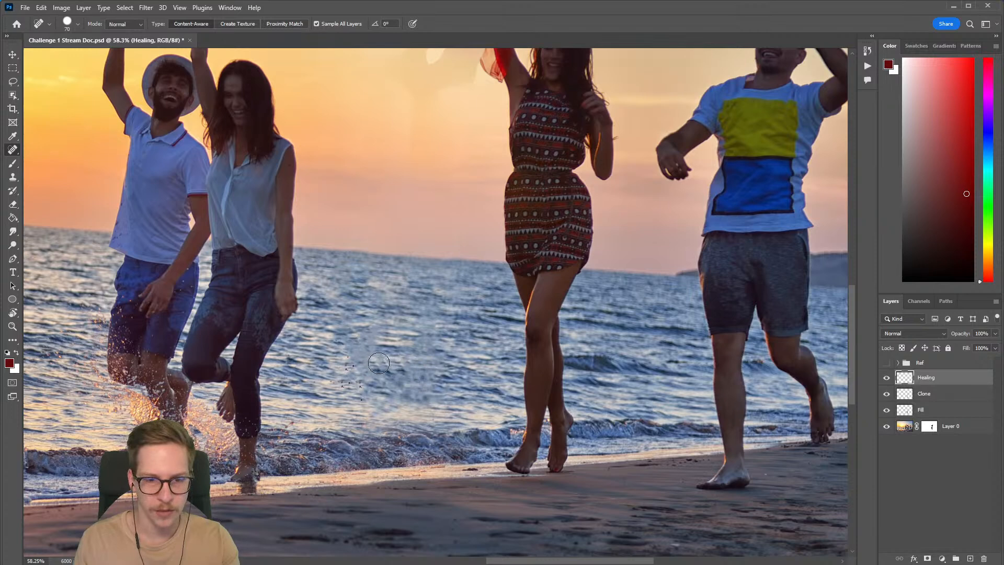
{"action": "mouse_move", "coordinate": [363, 337]}
{"action": "left_mouse_down"}
{"action": "mouse_move", "coordinate": [373, 376]}
{"action": "mouse_move", "coordinate": [394, 383]}
{"action": "mouse_move", "coordinate": [374, 367]}
{"action": "mouse_move", "coordinate": [400, 373]}
{"action": "mouse_move", "coordinate": [405, 387]}
{"action": "left_mouse_up"}
{"action": "left_click", "coordinate": [357, 359]}
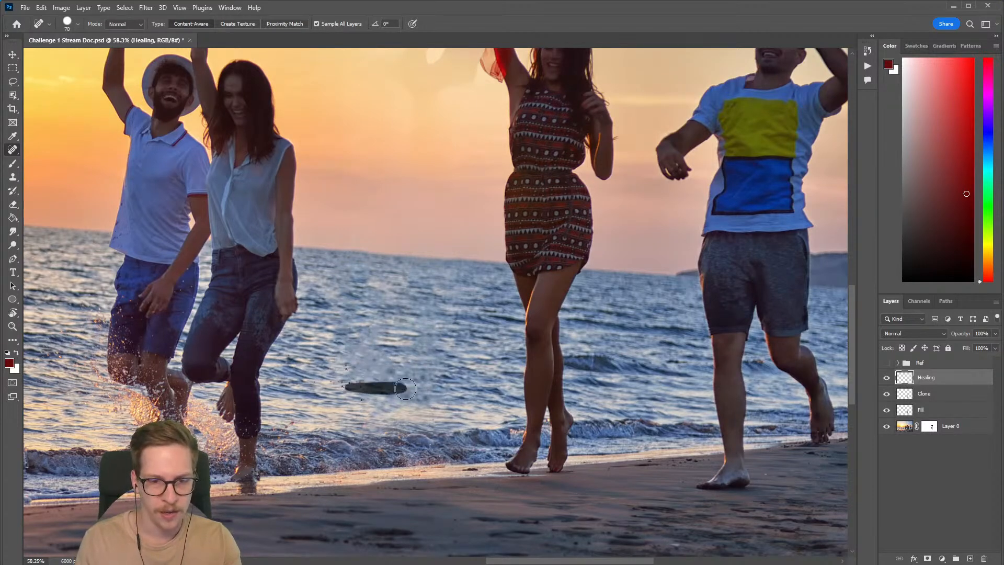
{"action": "left_click_drag", "start_coordinate": [411, 332], "coordinate": [442, 337]}
{"action": "left_click_drag", "start_coordinate": [407, 272], "coordinate": [400, 317]}
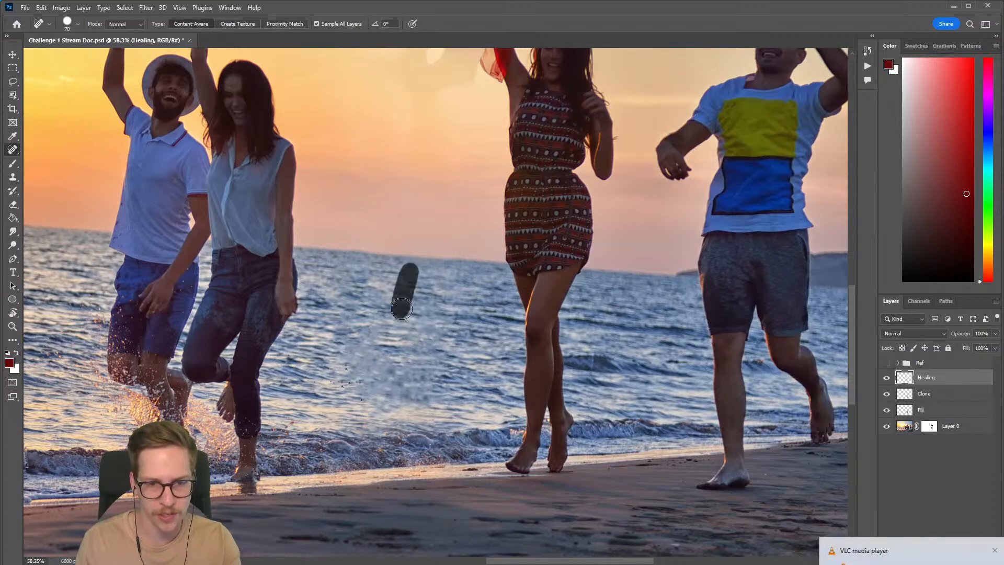
{"action": "left_click_drag", "start_coordinate": [408, 274], "coordinate": [405, 293]}
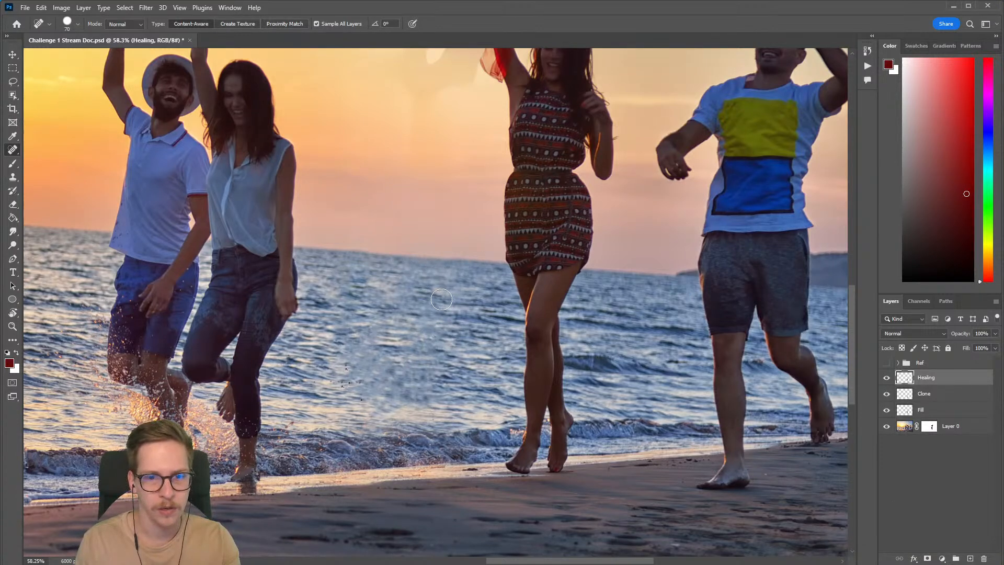
Step: Heal the remaining smudges in the water between the women with a size 50 brush
{"action": "left_click_drag", "start_coordinate": [426, 256], "coordinate": [391, 346]}
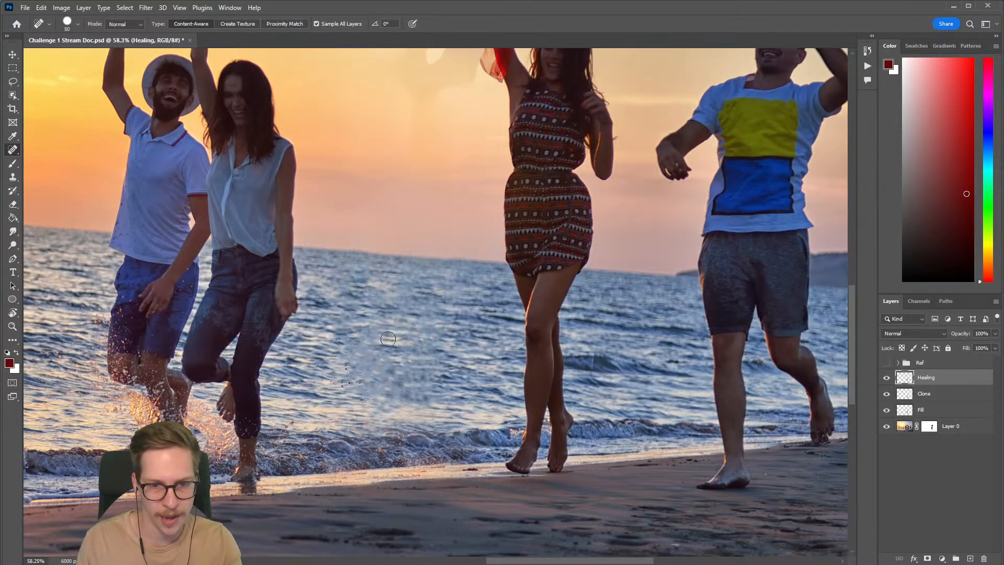
{"action": "mouse_move", "coordinate": [339, 382]}
{"action": "left_mouse_down"}
{"action": "mouse_move", "coordinate": [401, 362]}
{"action": "mouse_move", "coordinate": [408, 385]}
{"action": "left_mouse_up"}
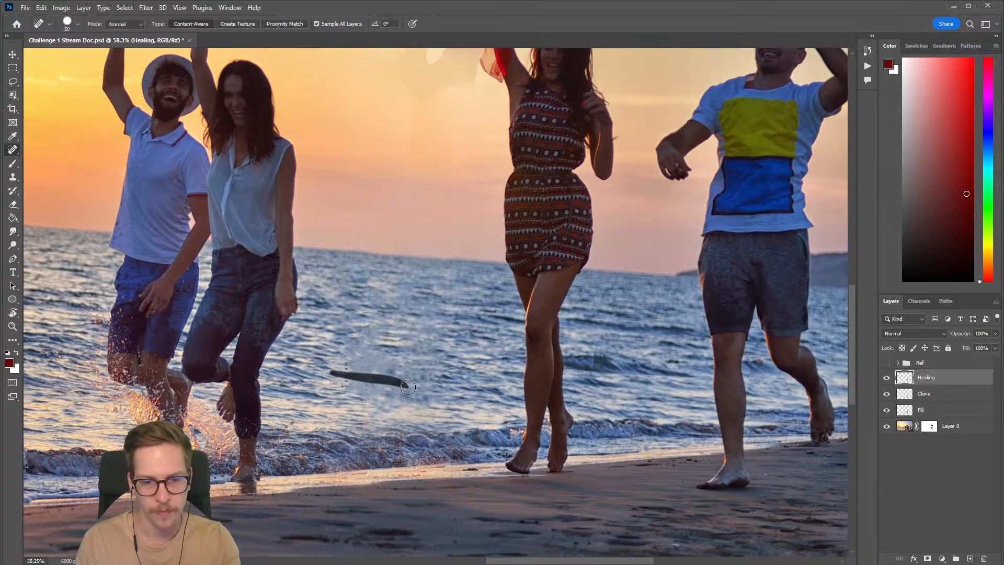
{"action": "left_click_drag", "start_coordinate": [339, 387], "coordinate": [410, 401]}
{"action": "scroll", "coordinate": [401, 406], "scroll_direction": "down", "scroll_amount": 3}
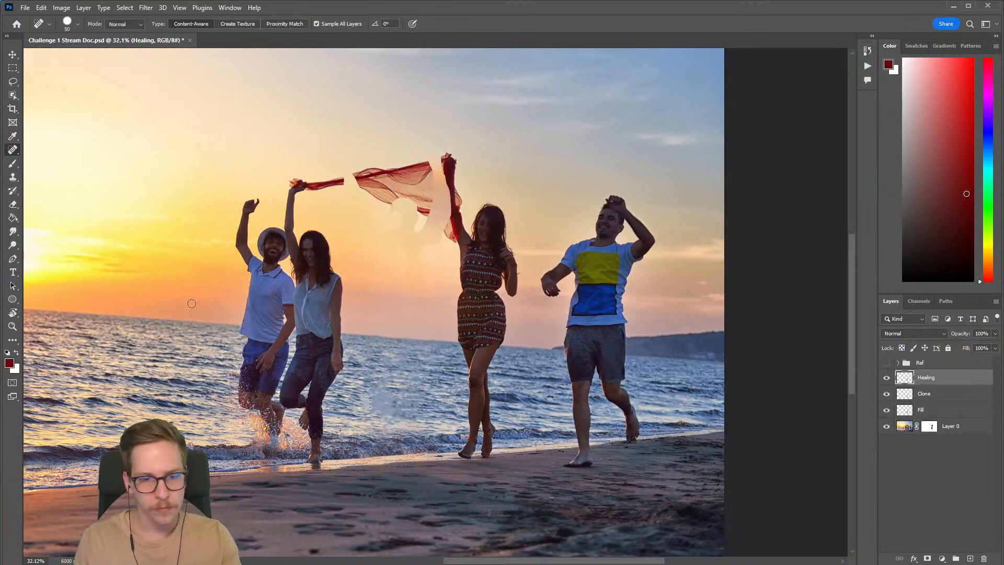
Step: Sample nearby waves with the Clone Stamp and clone them over the blurry water patch on the Healing layer
{"action": "key", "text": "s"}
{"action": "left_click", "coordinate": [351, 401], "text": "alt"}
{"action": "key", "text": "bracketright"}
{"action": "left_click_drag", "start_coordinate": [380, 404], "coordinate": [394, 404]}
{"action": "key", "text": "bracketleft"}
{"action": "key", "text": "bracketleft"}
{"action": "scroll", "coordinate": [385, 418], "scroll_direction": "up", "scroll_amount": 2}
{"action": "left_click", "coordinate": [336, 391], "text": "alt"}
{"action": "key", "text": "bracketright"}
{"action": "left_click_drag", "start_coordinate": [383, 394], "coordinate": [376, 397]}
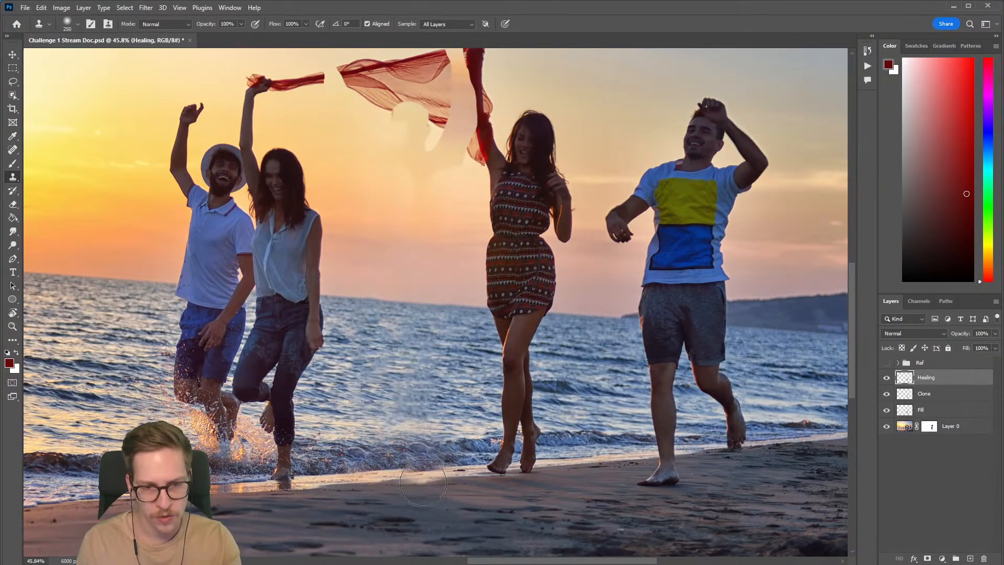
Step: Clean up the cloned edges around the water patch with a size 90 eraser
{"action": "key", "text": "e"}
{"action": "key", "text": "bracketleft"}
{"action": "key", "text": "bracketleft"}
{"action": "key", "text": "bracketleft"}
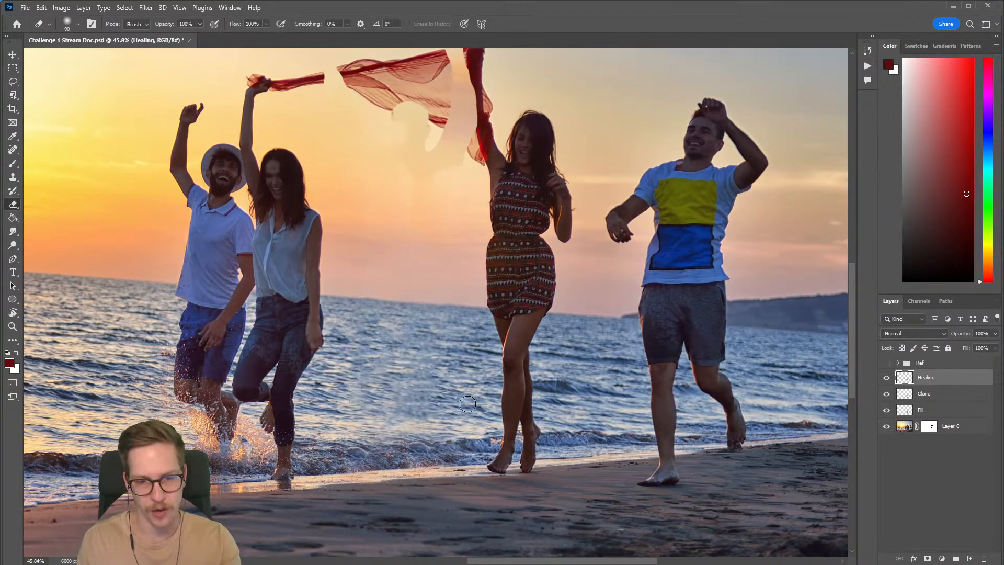
Step: Clone clean waves over the remaining blurry water patch beside the woman in the dress with a size 200 Clone Stamp
{"action": "key", "text": "b"}
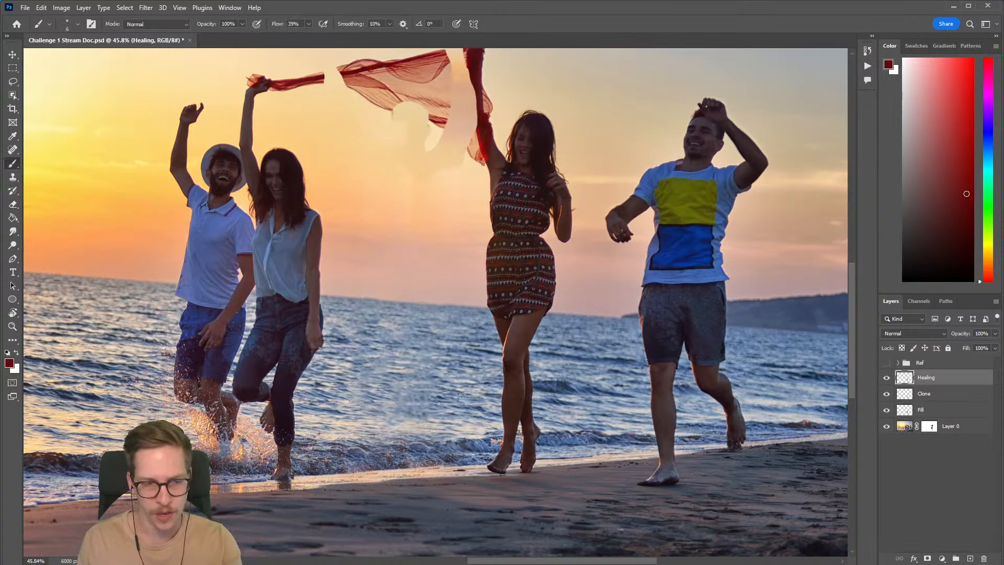
{"action": "left_click", "coordinate": [14, 177]}
{"action": "key", "text": "bracketright"}
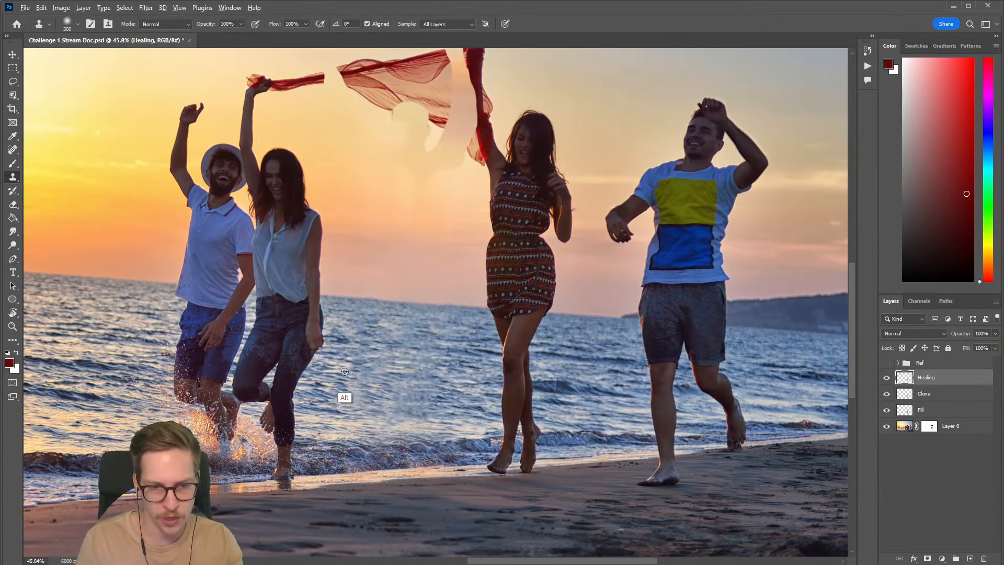
{"action": "key", "text": "bracketleft"}
{"action": "key", "text": "bracketleft"}
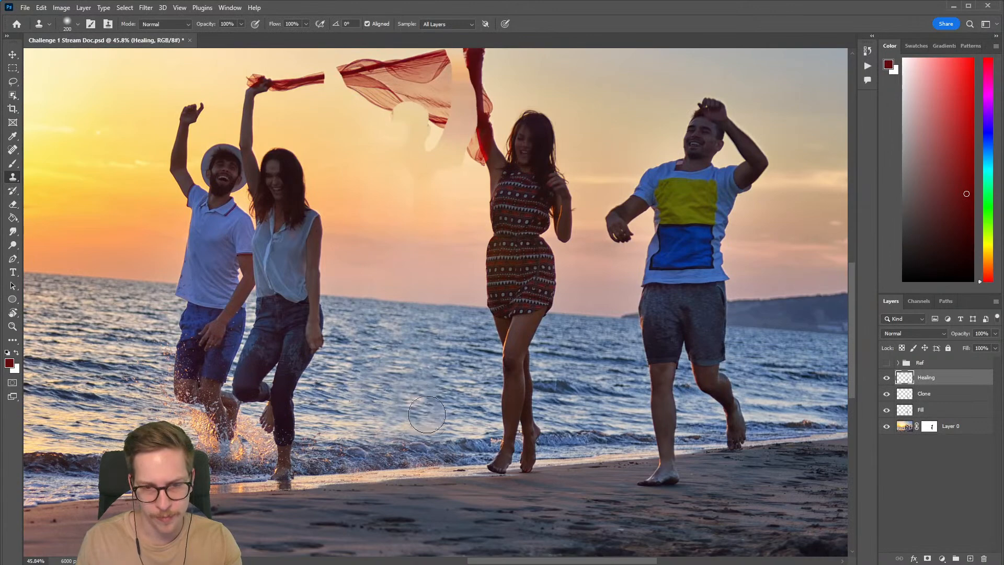
{"action": "left_click_drag", "start_coordinate": [443, 413], "coordinate": [427, 419]}
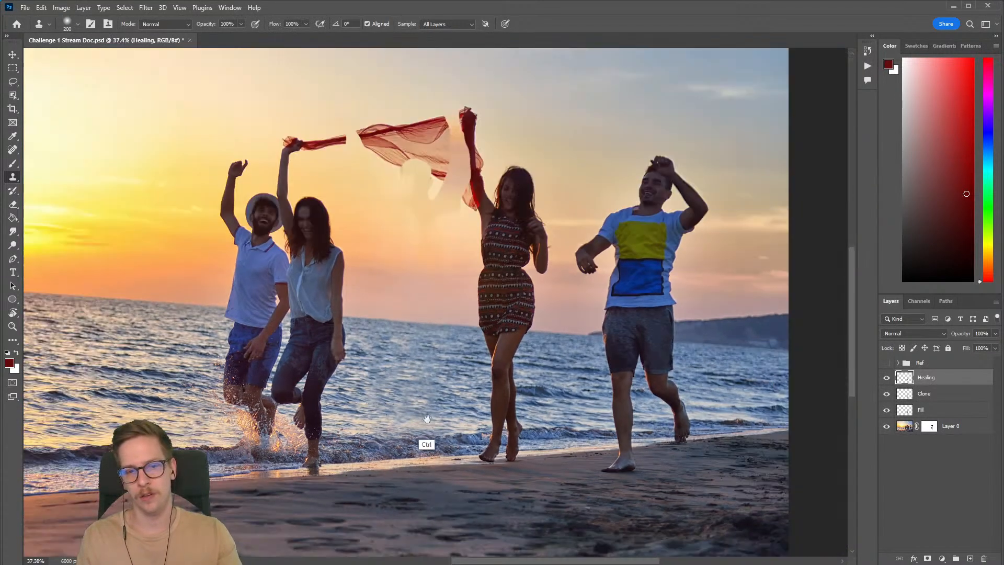
Step: Compare the photo with the Healing and Clone layers hidden and shown, and save the document
{"action": "left_click", "coordinate": [886, 378]}
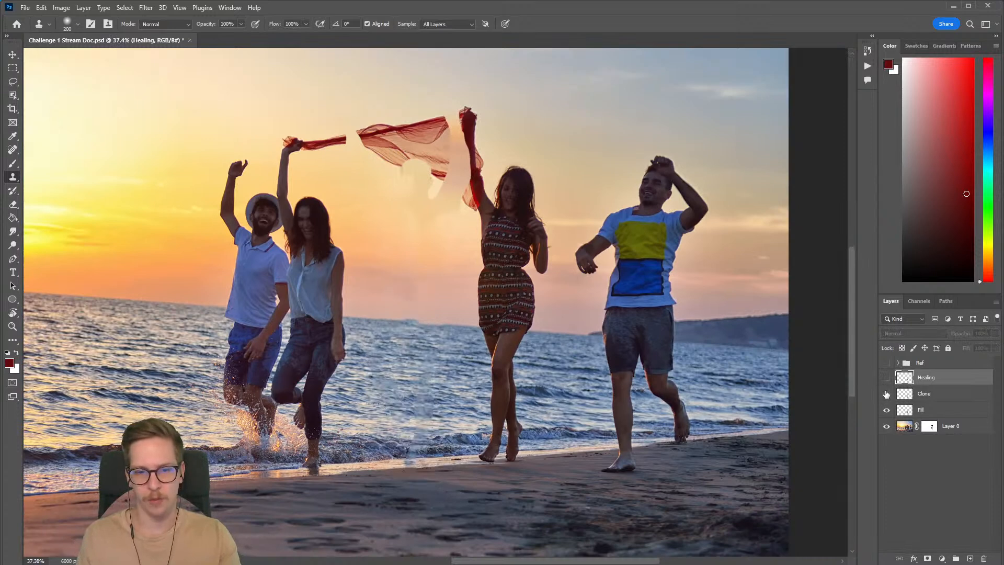
{"action": "left_click_drag", "start_coordinate": [889, 380], "coordinate": [889, 391]}
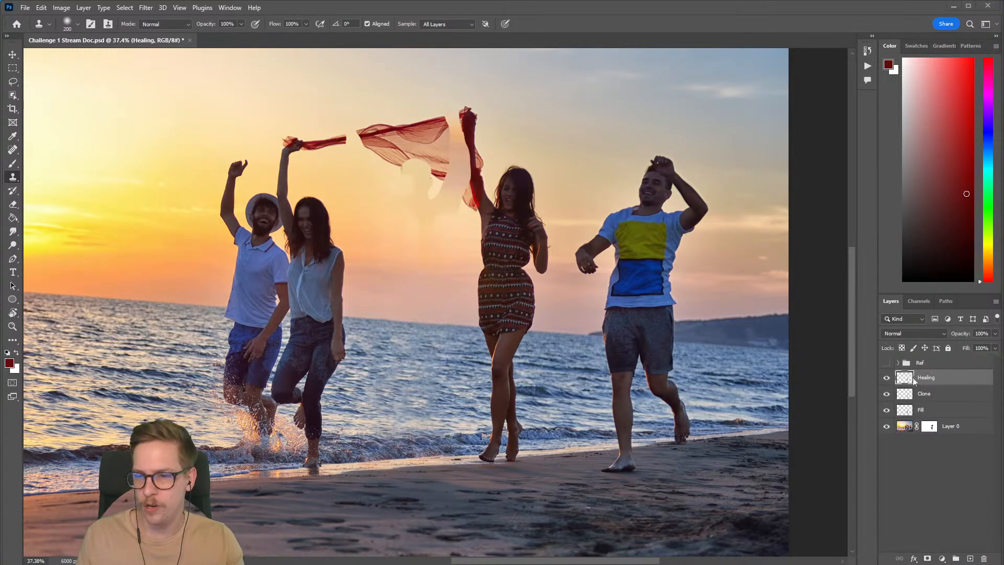
{"action": "left_click_drag", "start_coordinate": [450, 193], "coordinate": [490, 239]}
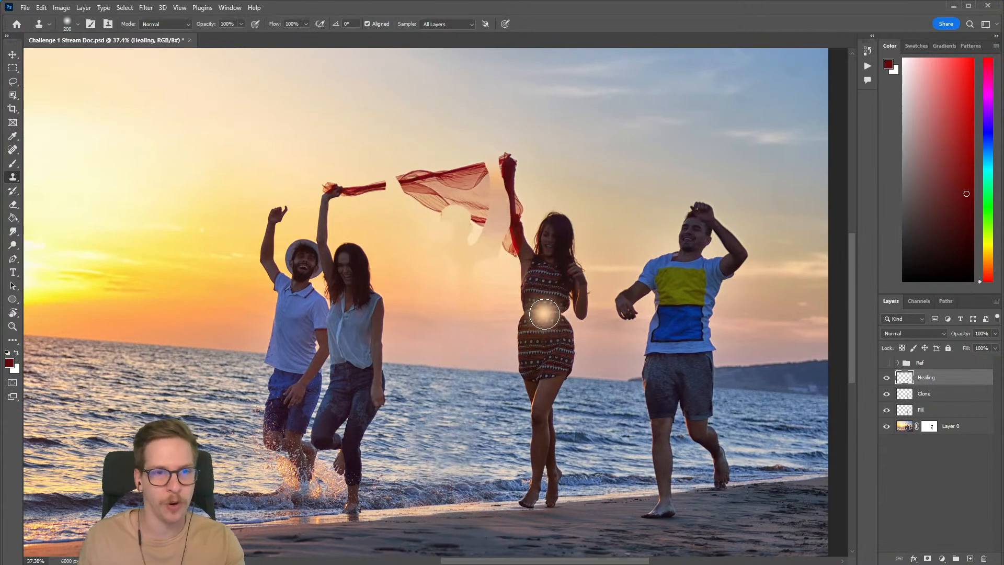
{"action": "key", "text": "ctrl+s"}
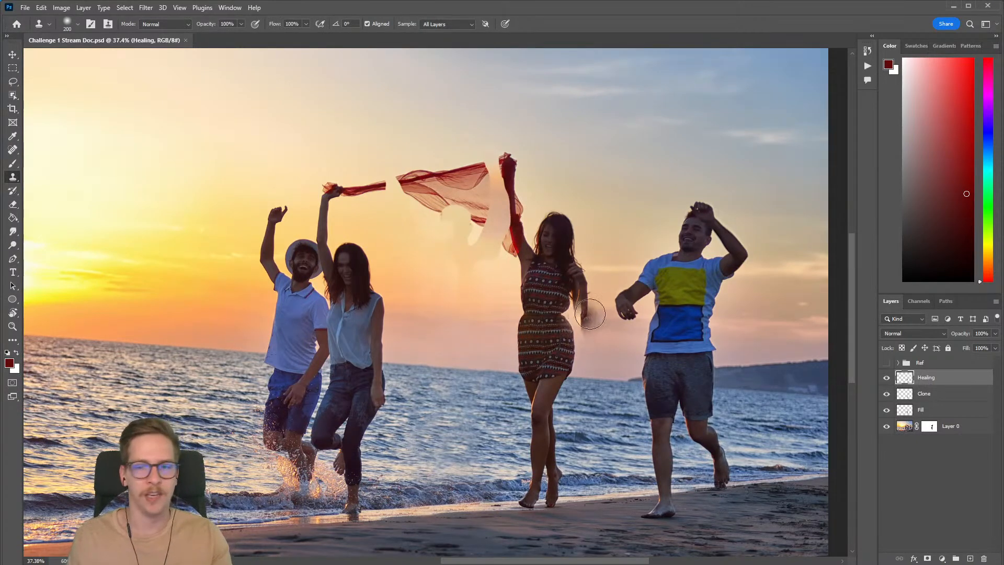
{"action": "scroll", "coordinate": [692, 305], "scroll_direction": "down", "scroll_amount": 3}
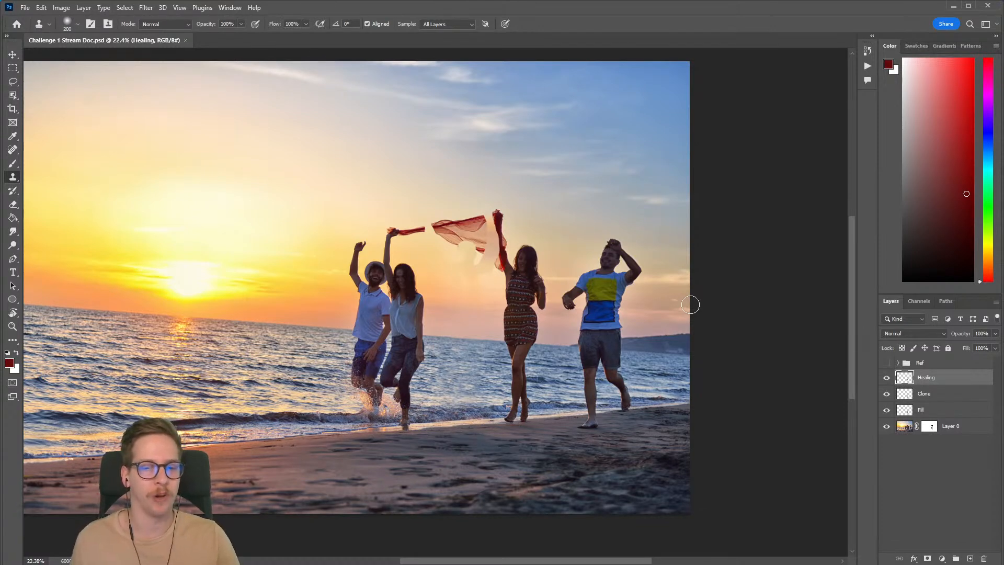
Step: Examine the gaps in the red scarf and the filled sky and water around it at several magnifications
{"action": "scroll", "coordinate": [329, 345], "scroll_direction": "up", "scroll_amount": 2}
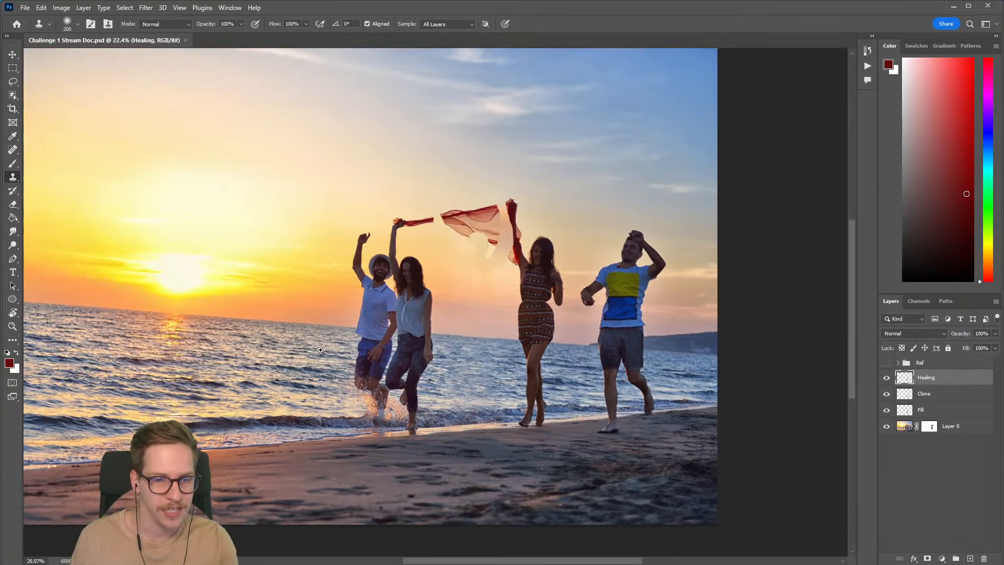
{"action": "left_click_drag", "start_coordinate": [660, 283], "coordinate": [558, 269]}
{"action": "left_click_drag", "start_coordinate": [441, 151], "coordinate": [458, 205]}
{"action": "scroll", "coordinate": [458, 204], "scroll_direction": "down", "scroll_amount": 6}
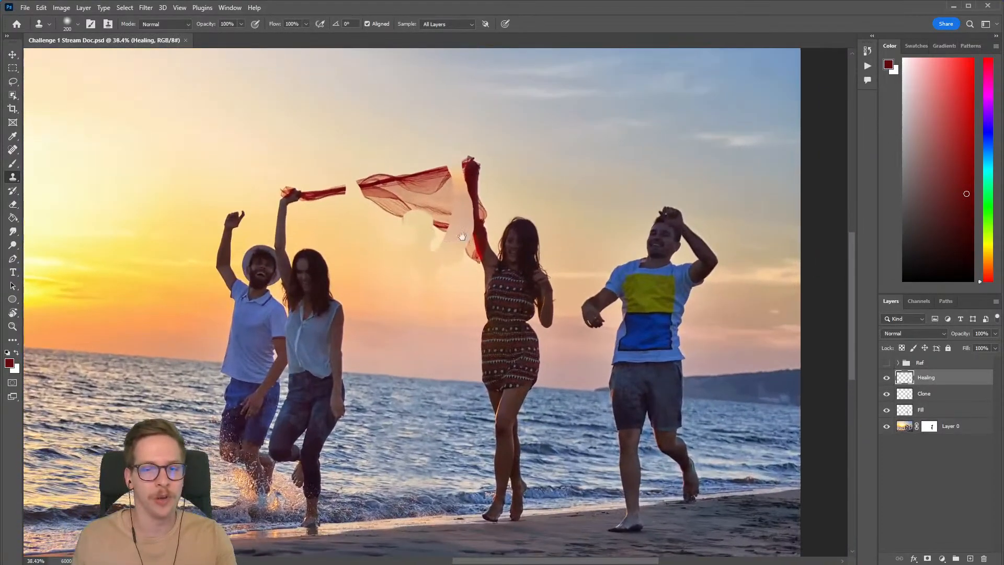
{"action": "left_click_drag", "start_coordinate": [444, 239], "coordinate": [439, 228]}
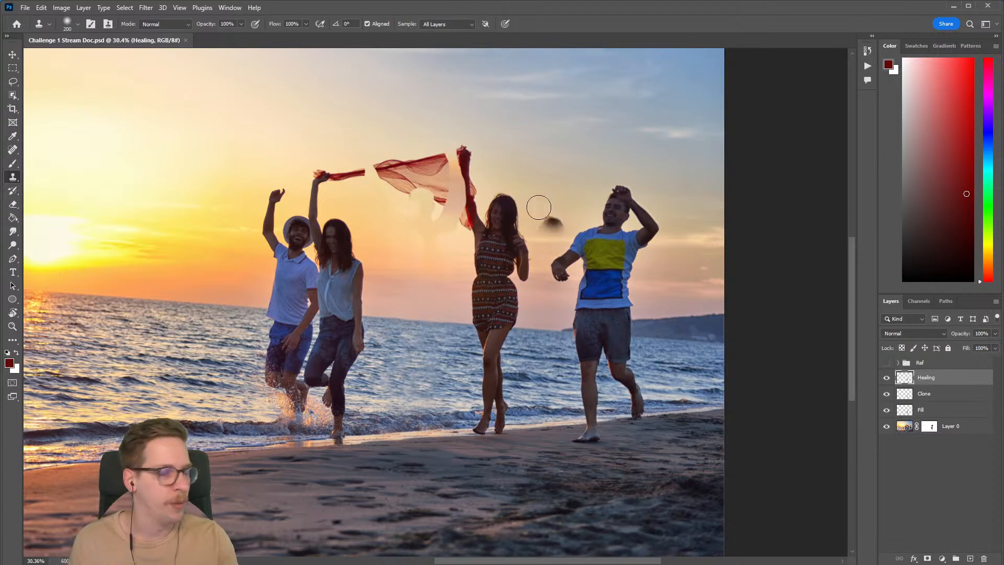
{"action": "left_click_drag", "start_coordinate": [391, 181], "coordinate": [430, 208]}
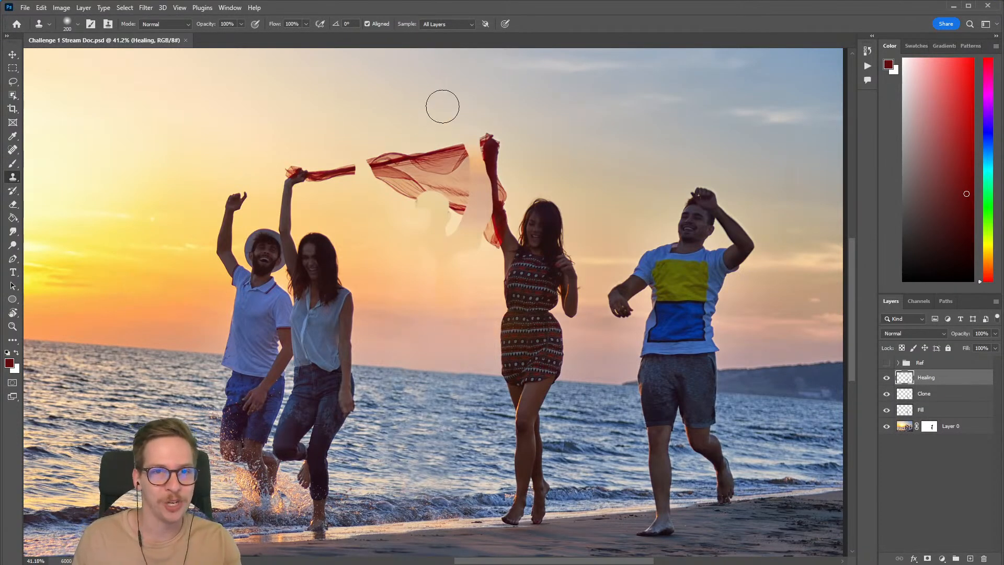
{"action": "left_click", "coordinate": [441, 25]}
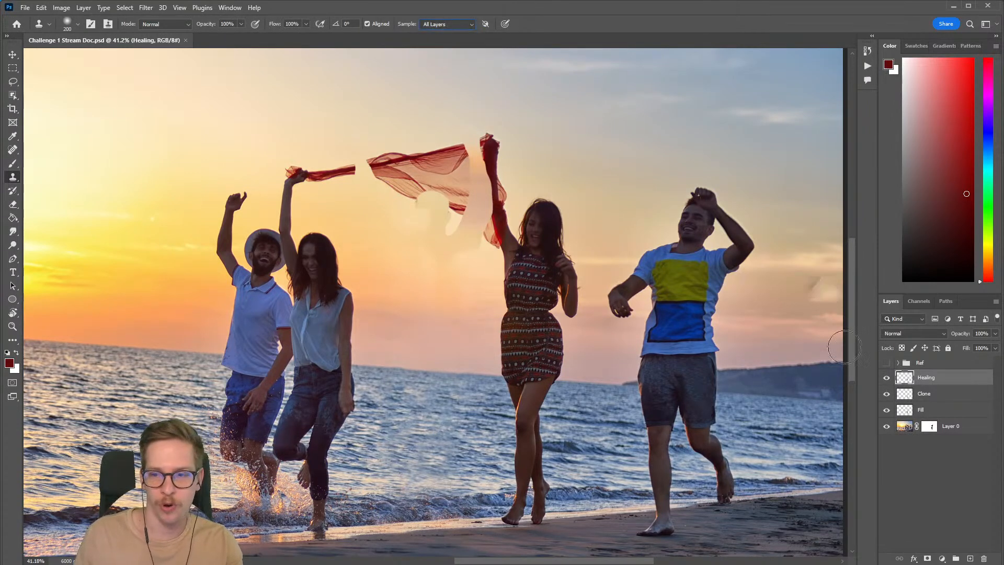
{"action": "scroll", "coordinate": [443, 159], "scroll_direction": "down", "scroll_amount": 4}
{"action": "left_click_drag", "start_coordinate": [430, 184], "coordinate": [406, 240]}
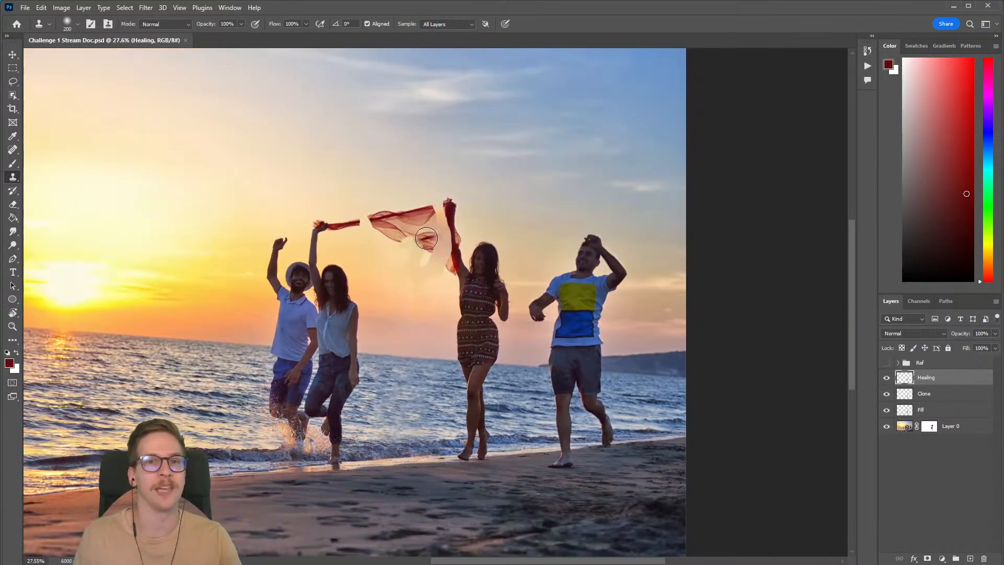
{"action": "left_click", "coordinate": [426, 239]}
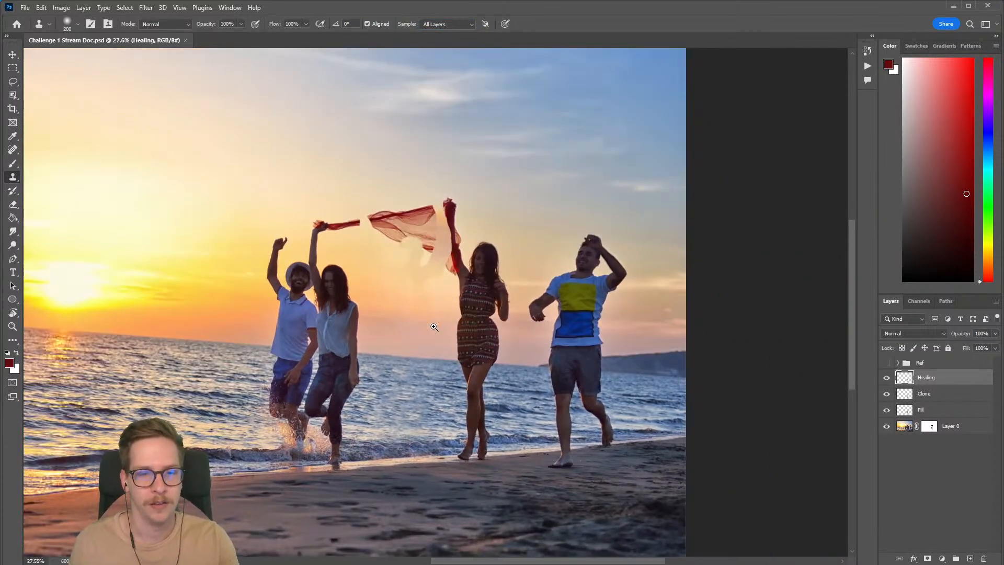
{"action": "scroll", "coordinate": [453, 321], "scroll_direction": "up", "scroll_amount": 1}
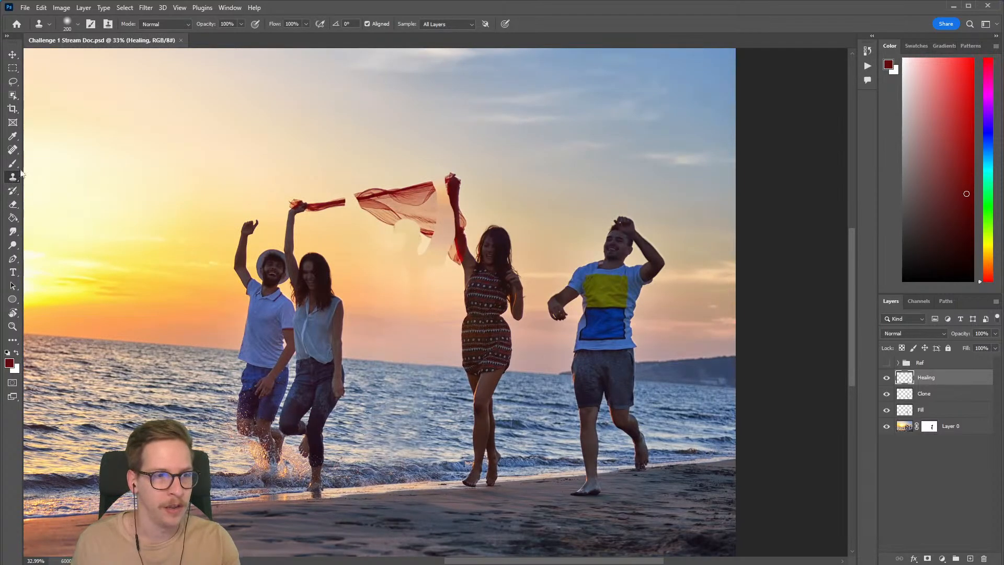
Step: Load Layer 0's mask as a selection and invert it so only the removed man's area is selected
{"action": "left_click", "coordinate": [12, 150]}
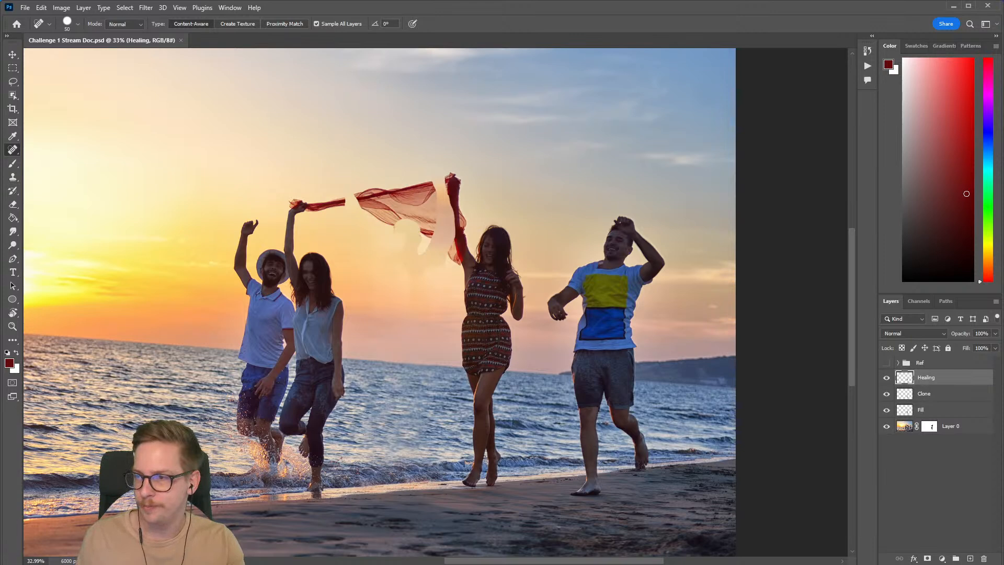
{"action": "left_click", "coordinate": [933, 428]}
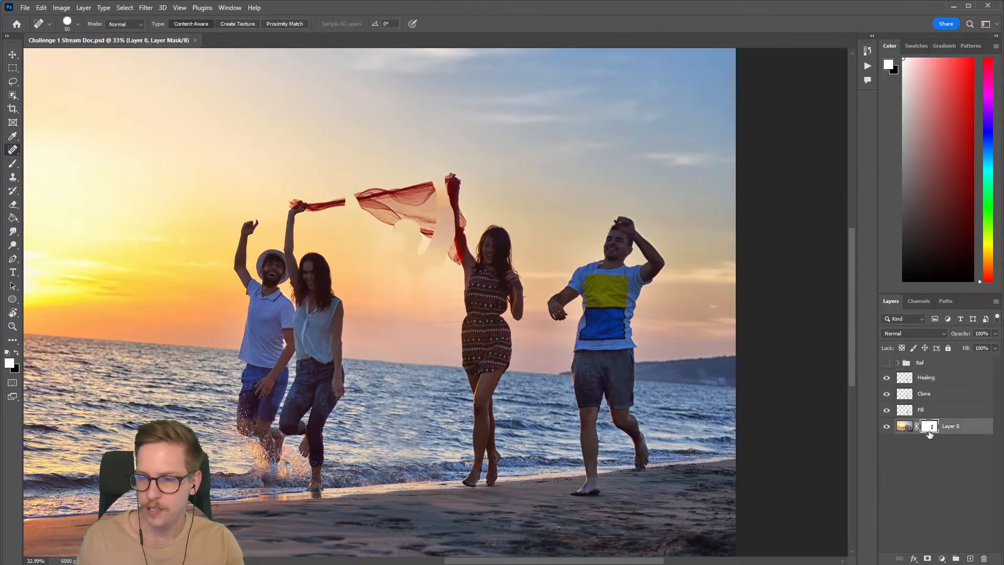
{"action": "left_click", "coordinate": [930, 434], "text": "ctrl"}
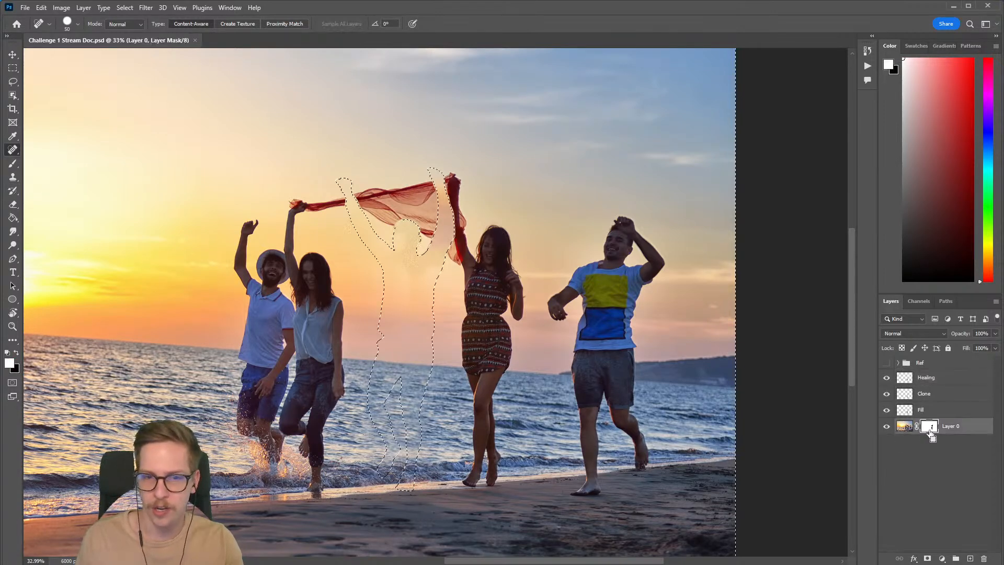
{"action": "scroll", "coordinate": [461, 264], "scroll_direction": "up", "scroll_amount": 4}
{"action": "left_click_drag", "start_coordinate": [460, 264], "coordinate": [475, 308]}
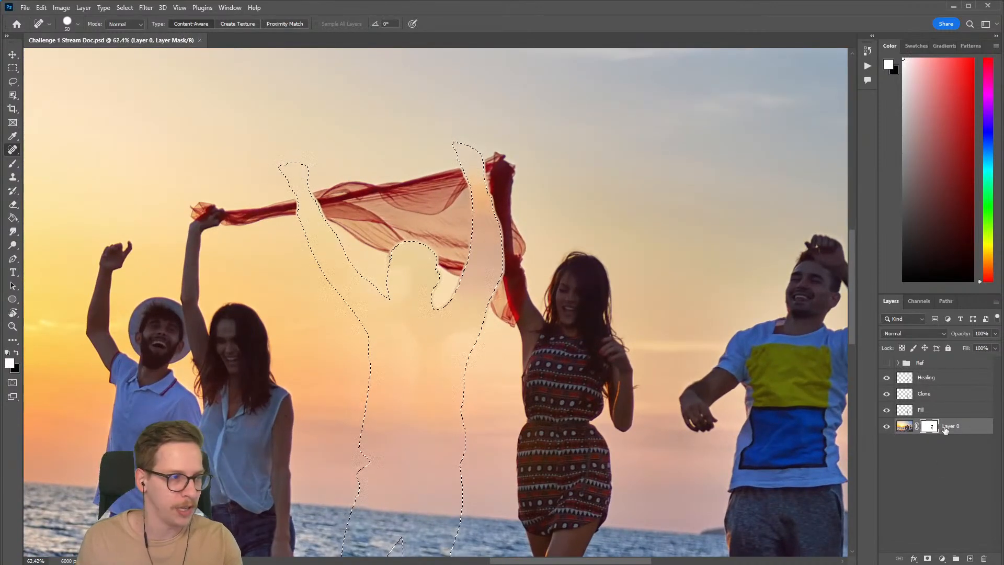
{"action": "scroll", "coordinate": [500, 278], "scroll_direction": "down", "scroll_amount": 5}
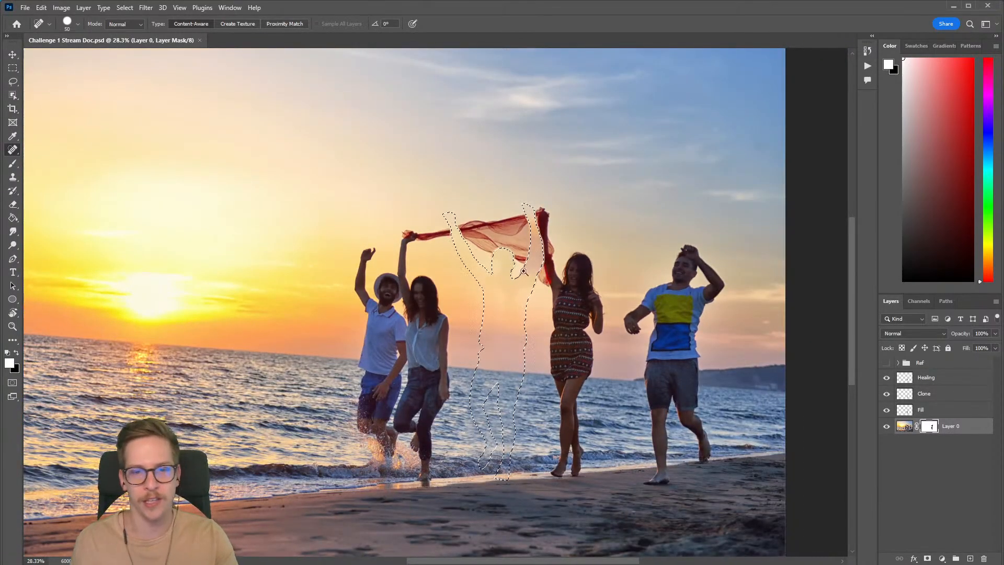
{"action": "scroll", "coordinate": [520, 234], "scroll_direction": "up", "scroll_amount": 7}
{"action": "left_click_drag", "start_coordinate": [332, 205], "coordinate": [320, 135]}
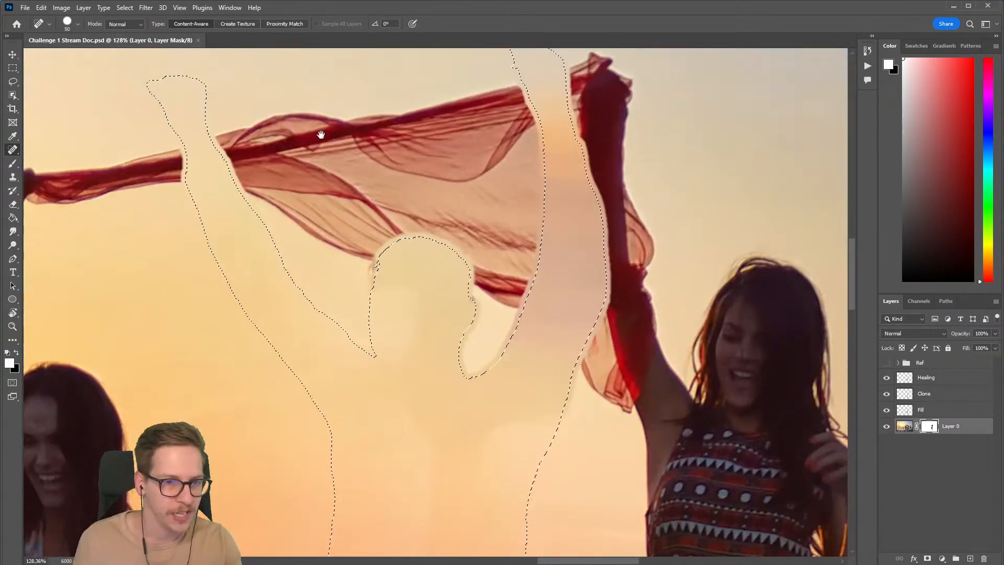
Step: Expand the selection of the removed man's area by 8 pixels
{"action": "left_click", "coordinate": [131, 9]}
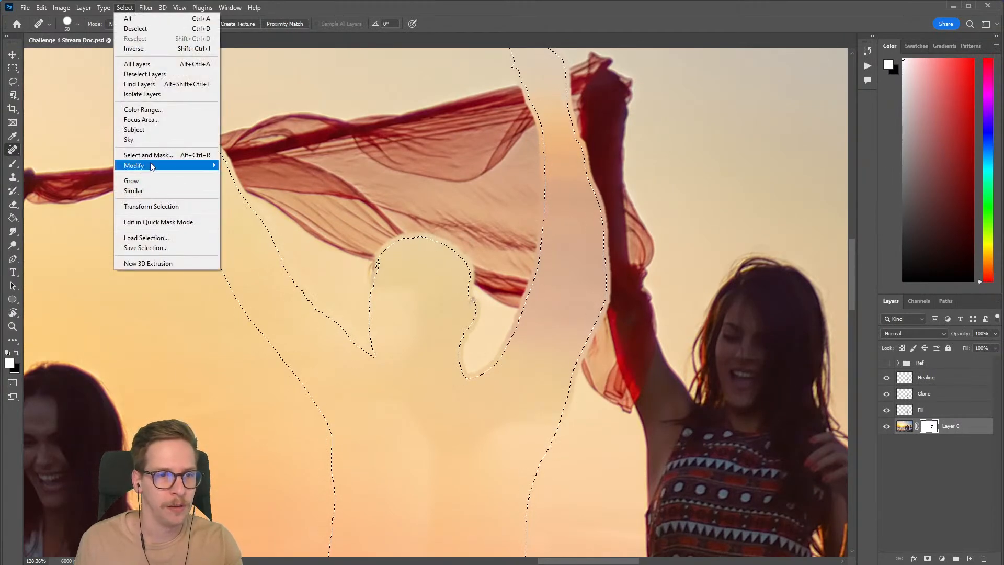
{"action": "mouse_move", "coordinate": [152, 166]}
{"action": "left_click", "coordinate": [244, 186]}
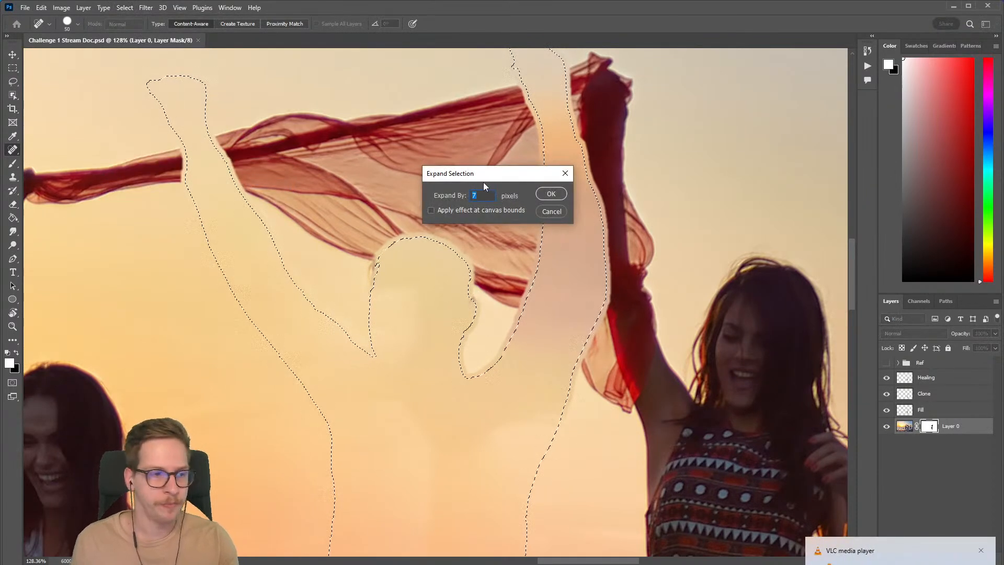
{"action": "type", "text": "8"}
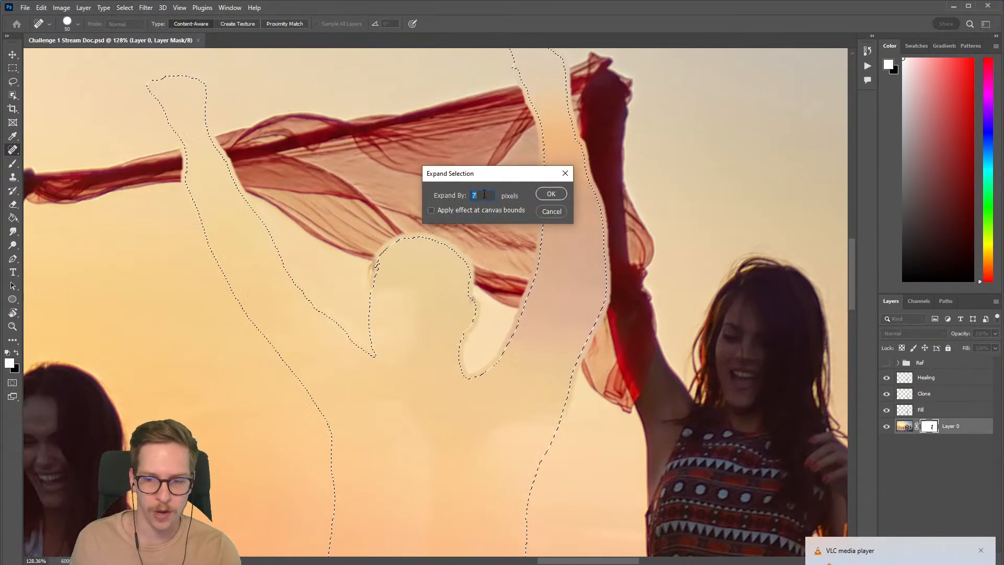
{"action": "left_click", "coordinate": [552, 193]}
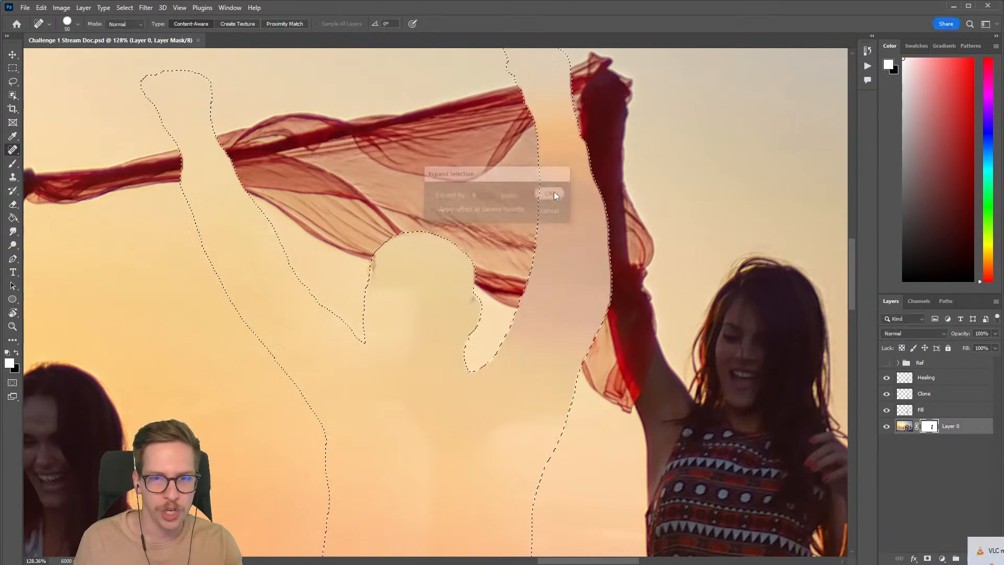
Step: Inspect the expanded selection's edges along the scarf, and briefly deselect and reselect it for comparison
{"action": "scroll", "coordinate": [535, 336], "scroll_direction": "up", "scroll_amount": 5}
{"action": "left_click_drag", "start_coordinate": [535, 336], "coordinate": [542, 425]}
{"action": "left_click_drag", "start_coordinate": [302, 312], "coordinate": [649, 201]}
{"action": "left_click_drag", "start_coordinate": [392, 210], "coordinate": [659, 208]}
{"action": "scroll", "coordinate": [543, 218], "scroll_direction": "down", "scroll_amount": 5}
{"action": "left_click_drag", "start_coordinate": [544, 219], "coordinate": [401, 202]}
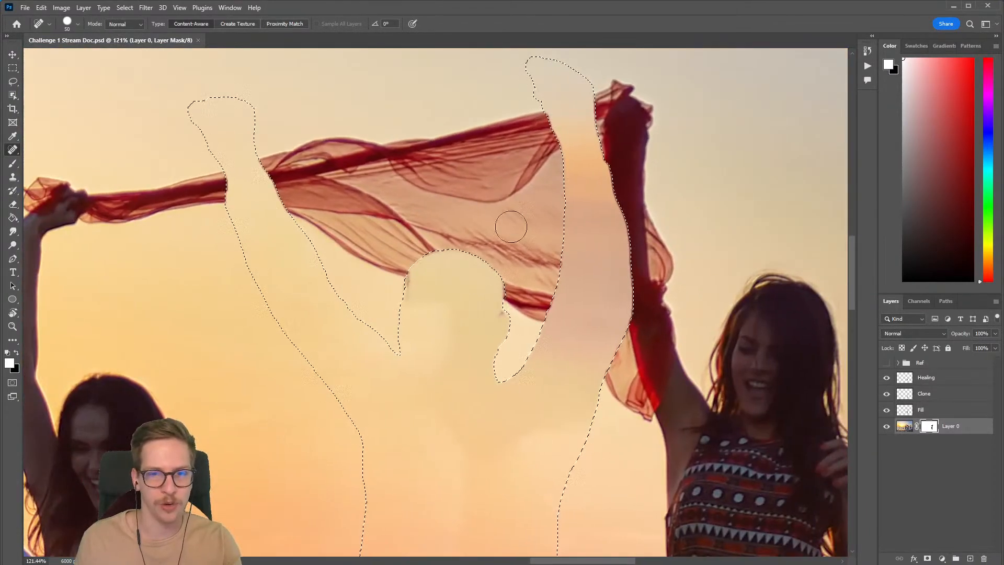
{"action": "scroll", "coordinate": [481, 225], "scroll_direction": "down", "scroll_amount": 4}
{"action": "scroll", "coordinate": [418, 197], "scroll_direction": "up", "scroll_amount": 2}
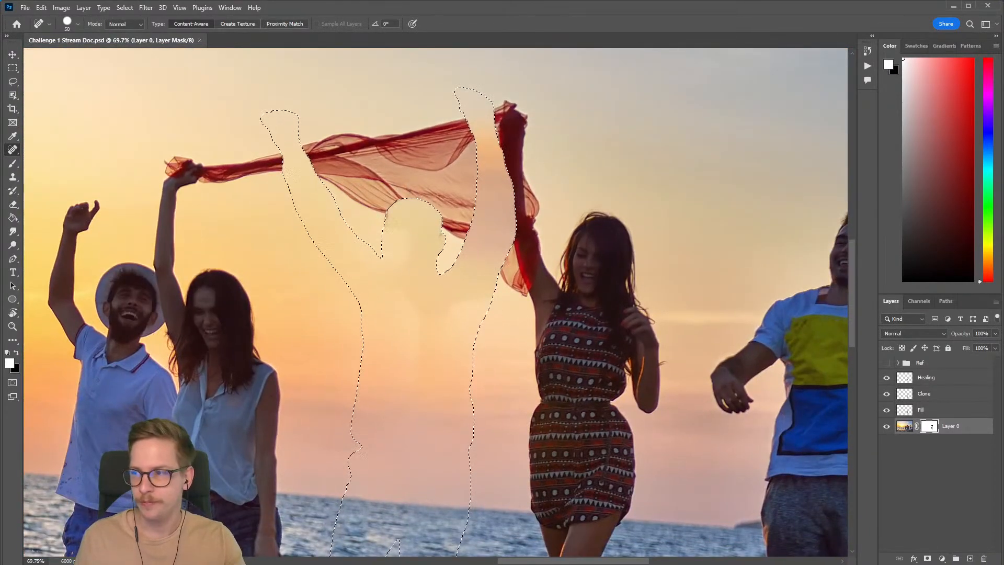
{"action": "key", "text": "ctrl+d"}
{"action": "key", "text": "ctrl+shift+d"}
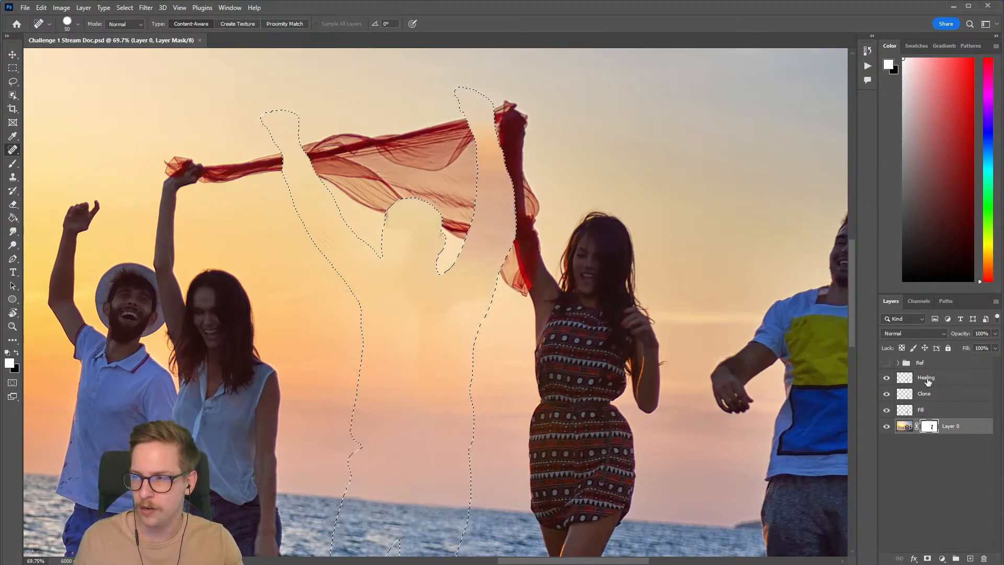
Step: Activate the Healing layer and choose the Lasso tool, working on the scarf area with the canvas view rotated sideways
{"action": "left_click", "coordinate": [925, 378]}
{"action": "key", "text": "space"}
{"action": "left_click_drag", "start_coordinate": [588, 272], "coordinate": [768, 383]}
{"action": "key", "text": "r"}
{"action": "left_click_drag", "start_coordinate": [721, 351], "coordinate": [603, 228]}
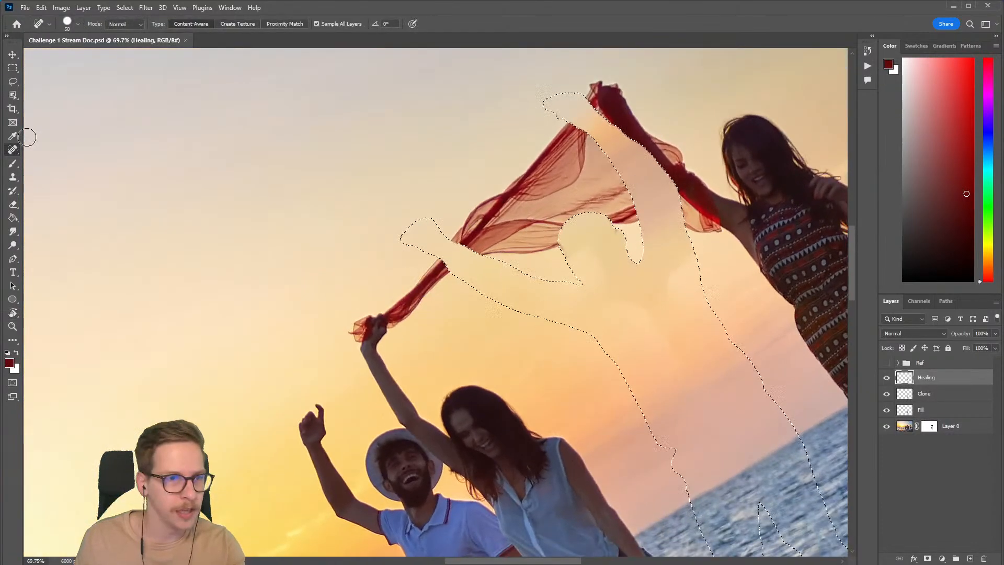
{"action": "left_click", "coordinate": [13, 82]}
{"action": "key", "text": "space"}
{"action": "mouse_move", "coordinate": [557, 262]}
{"action": "left_mouse_down"}
{"action": "mouse_move", "coordinate": [393, 277]}
{"action": "mouse_move", "coordinate": [340, 297]}
{"action": "left_mouse_up"}
{"action": "scroll", "coordinate": [416, 282], "scroll_direction": "down", "scroll_amount": 3}
{"action": "scroll", "coordinate": [432, 218], "scroll_direction": "up", "scroll_amount": 2}
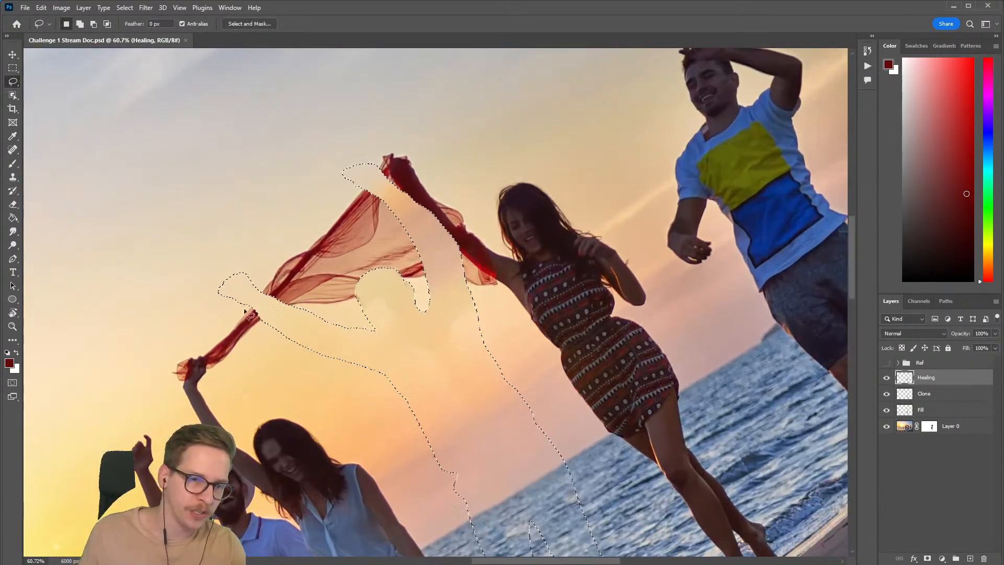
{"action": "key", "text": "r"}
{"action": "left_click_drag", "start_coordinate": [499, 321], "coordinate": [487, 267]}
{"action": "scroll", "coordinate": [453, 307], "scroll_direction": "up", "scroll_amount": 4}
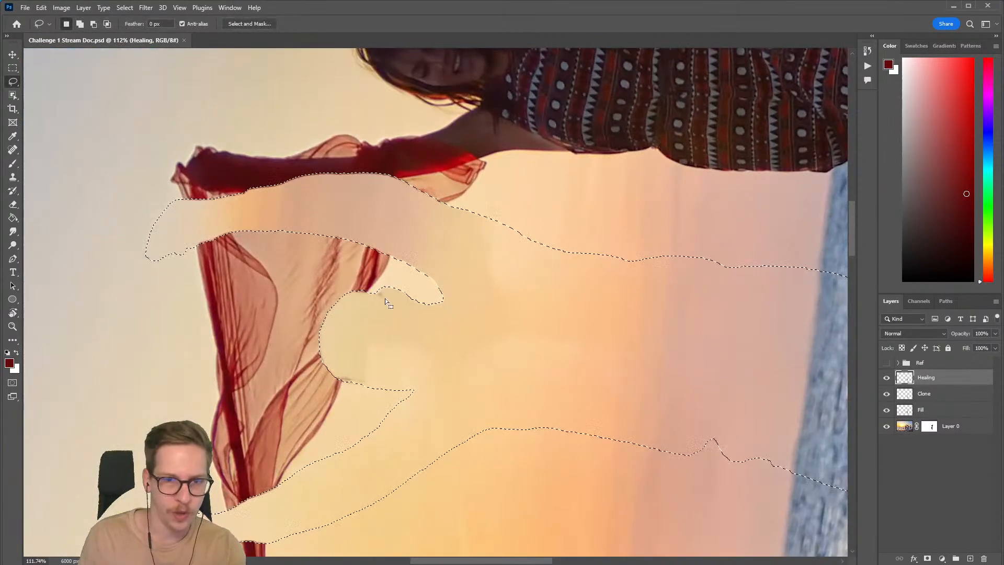
Step: Subtract a band from the selection with the Lasso, separating the raised arm beside the woman in the dress from the torso
{"action": "key", "text": "alt"}
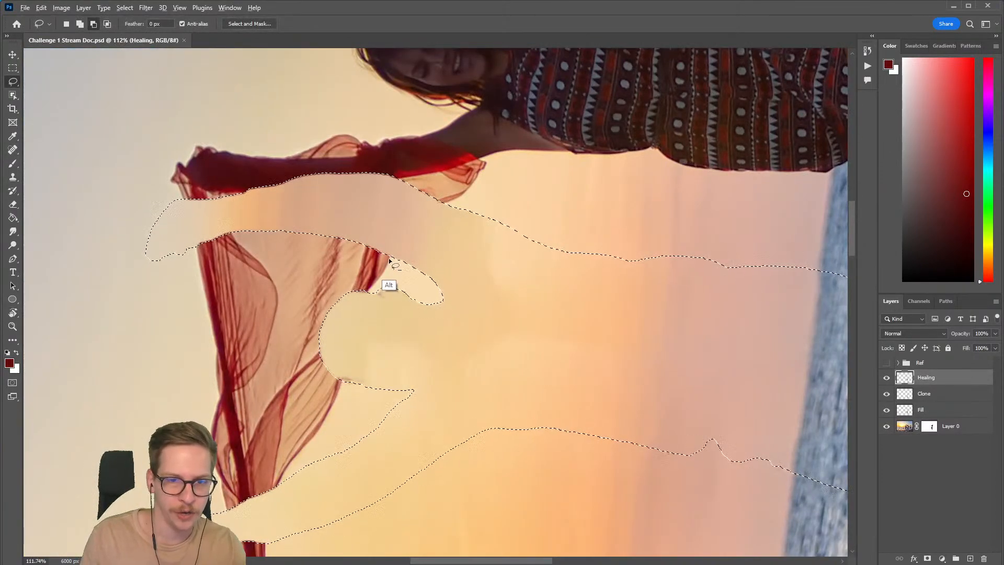
{"action": "scroll", "coordinate": [423, 224], "scroll_direction": "up", "scroll_amount": 2}
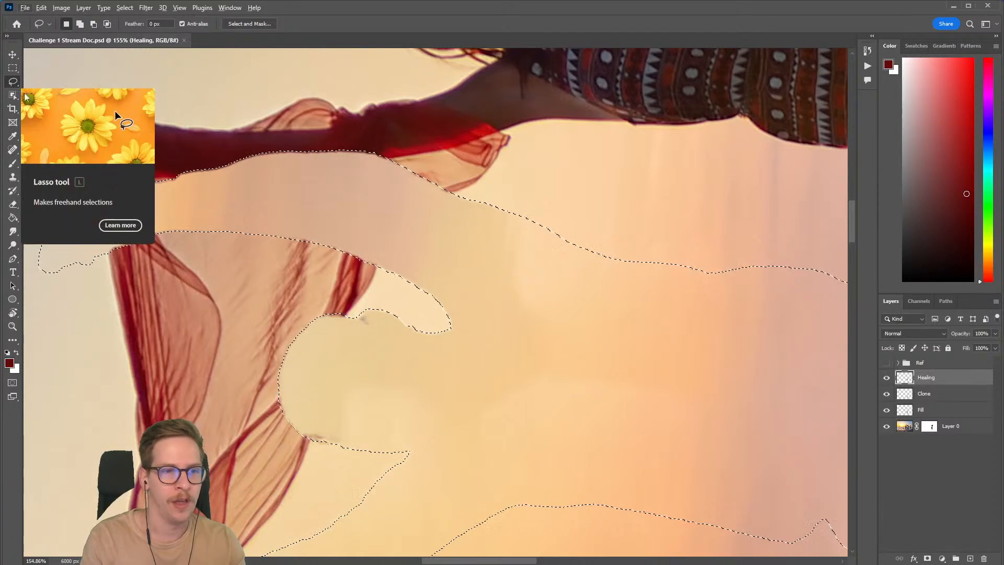
{"action": "key", "text": "alt"}
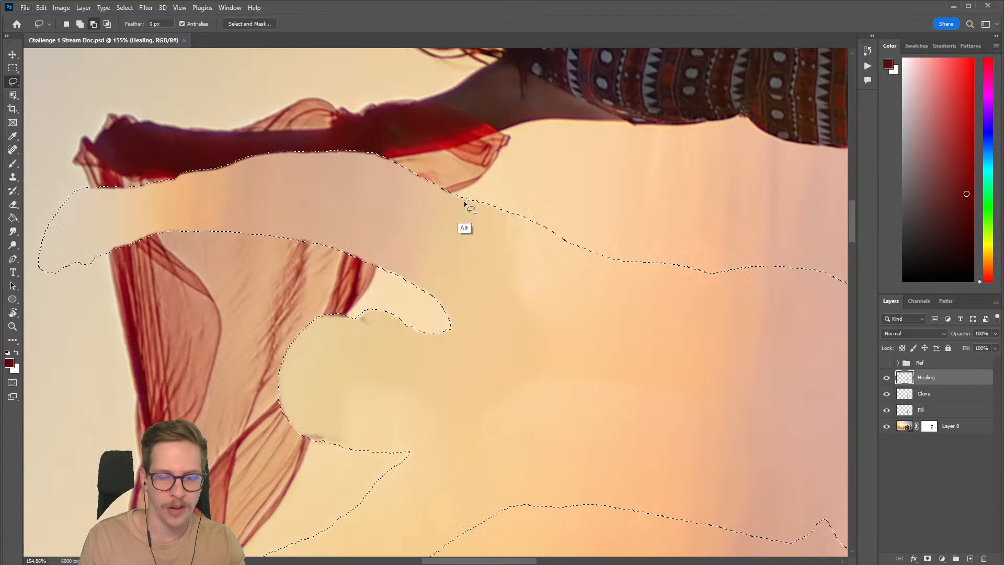
{"action": "left_click_drag", "start_coordinate": [376, 269], "coordinate": [400, 232]}
{"action": "left_click_drag", "start_coordinate": [470, 259], "coordinate": [408, 296]}
{"action": "key", "text": "ctrl+z"}
{"action": "left_click_drag", "start_coordinate": [376, 267], "coordinate": [384, 250]}
{"action": "mouse_move", "coordinate": [457, 193]}
{"action": "left_mouse_down"}
{"action": "mouse_move", "coordinate": [483, 198]}
{"action": "mouse_move", "coordinate": [445, 293]}
{"action": "left_mouse_up"}
{"action": "left_click_drag", "start_coordinate": [379, 309], "coordinate": [407, 246]}
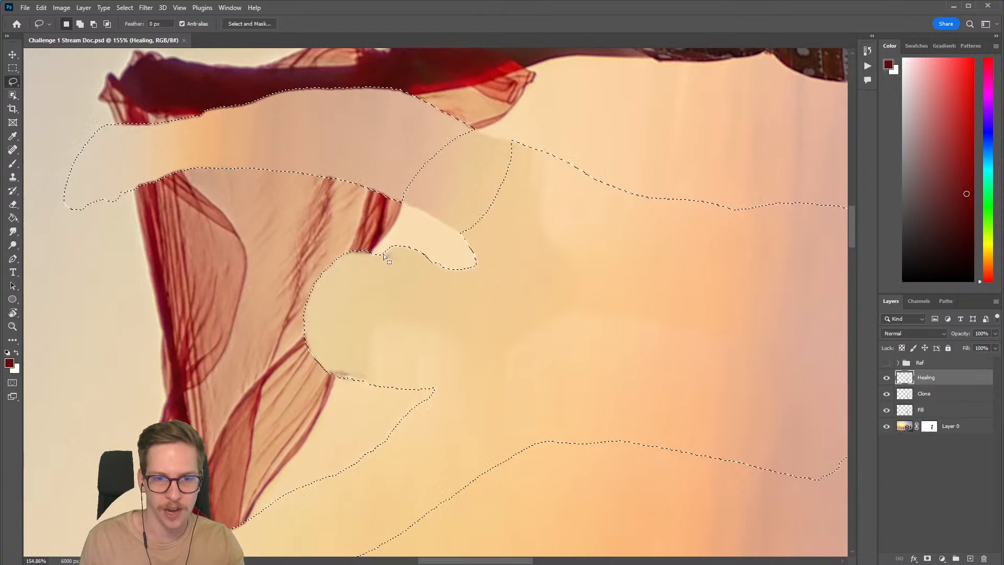
{"action": "left_click_drag", "start_coordinate": [354, 284], "coordinate": [385, 272]}
{"action": "mouse_move", "coordinate": [390, 265]}
{"action": "left_mouse_down"}
{"action": "mouse_move", "coordinate": [395, 240]}
{"action": "mouse_move", "coordinate": [383, 215]}
{"action": "left_mouse_up"}
{"action": "mouse_move", "coordinate": [358, 404]}
{"action": "left_mouse_down"}
{"action": "mouse_move", "coordinate": [412, 203]}
{"action": "mouse_move", "coordinate": [397, 213]}
{"action": "left_mouse_up"}
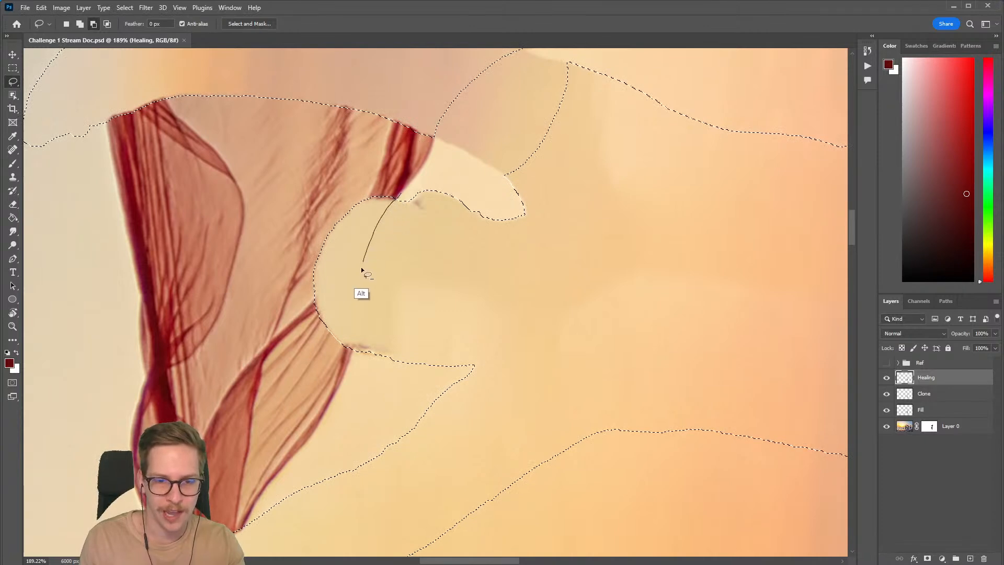
{"action": "mouse_move", "coordinate": [422, 418]}
{"action": "left_mouse_down"}
{"action": "mouse_move", "coordinate": [502, 257]}
{"action": "mouse_move", "coordinate": [394, 202]}
{"action": "left_mouse_up"}
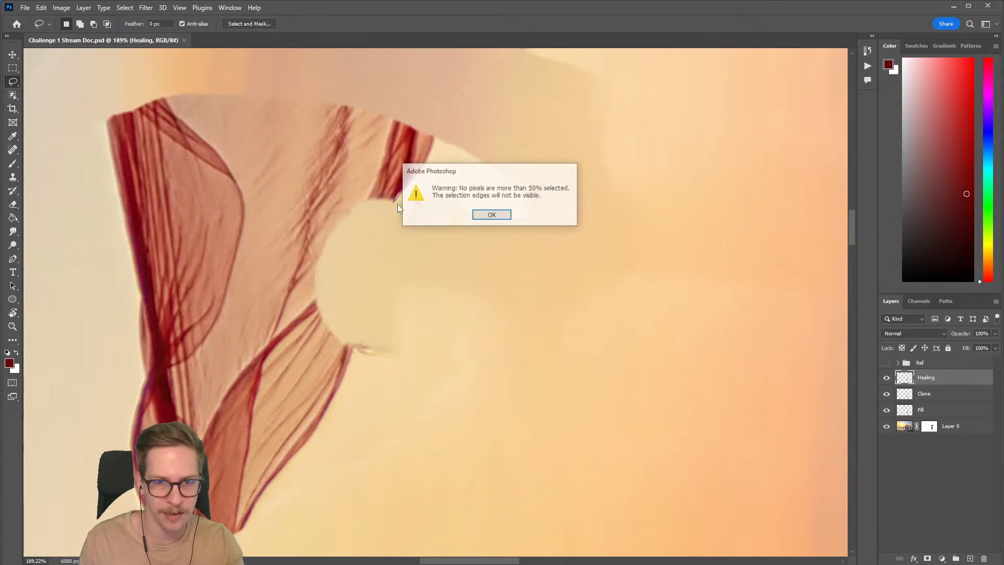
{"action": "left_click", "coordinate": [486, 216]}
{"action": "key", "text": "ctrl+z"}
Step: Subtract the head and shoulder area outside the scarf from the selection, keeping the part of the head that cuts into the fabric
{"action": "mouse_move", "coordinate": [448, 170]}
{"action": "left_mouse_down"}
{"action": "mouse_move", "coordinate": [411, 189]}
{"action": "mouse_move", "coordinate": [502, 163]}
{"action": "mouse_move", "coordinate": [491, 243]}
{"action": "mouse_move", "coordinate": [614, 269]}
{"action": "mouse_move", "coordinate": [478, 292]}
{"action": "left_mouse_up"}
{"action": "scroll", "coordinate": [491, 243], "scroll_direction": "down", "scroll_amount": 3}
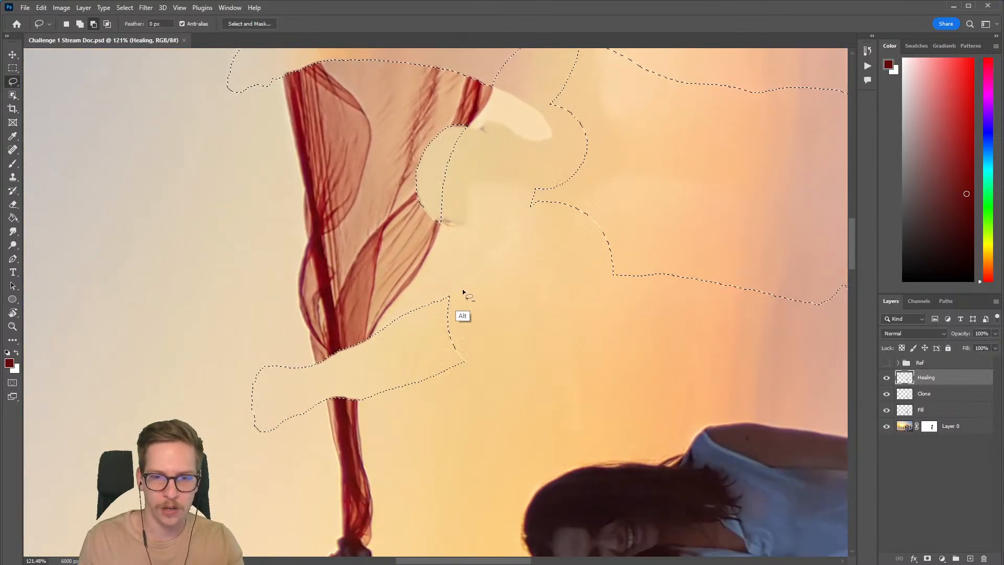
Step: Trim the other raised arm's selection with the Lasso so it covers only the gap between the two scarf pieces
{"action": "scroll", "coordinate": [390, 342], "scroll_direction": "up", "scroll_amount": 4}
{"action": "left_click_drag", "start_coordinate": [375, 347], "coordinate": [408, 242]}
{"action": "key", "text": "alt"}
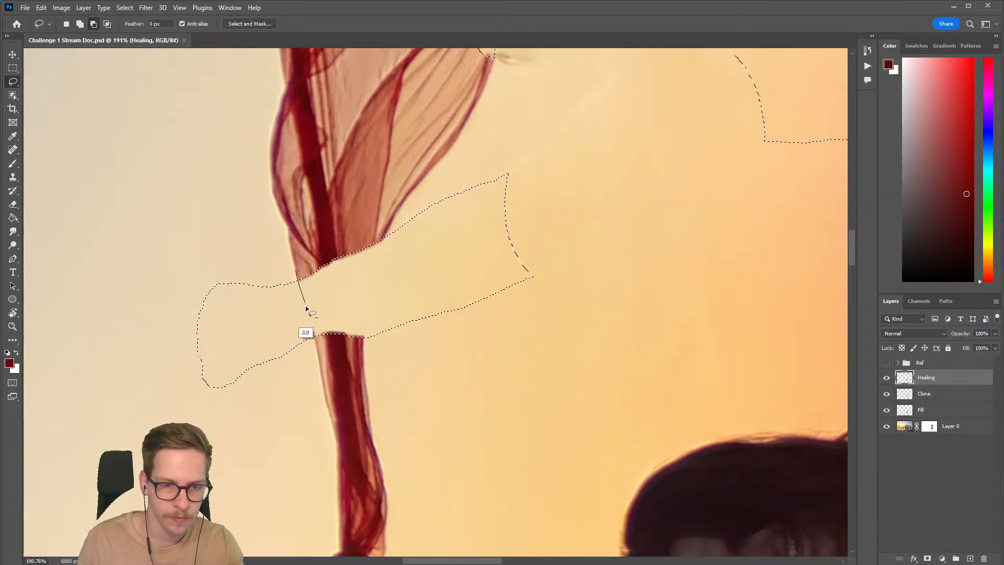
{"action": "mouse_move", "coordinate": [299, 395]}
{"action": "left_mouse_down"}
{"action": "mouse_move", "coordinate": [189, 286]}
{"action": "mouse_move", "coordinate": [295, 275]}
{"action": "left_mouse_up"}
{"action": "left_click_drag", "start_coordinate": [390, 230], "coordinate": [374, 270]}
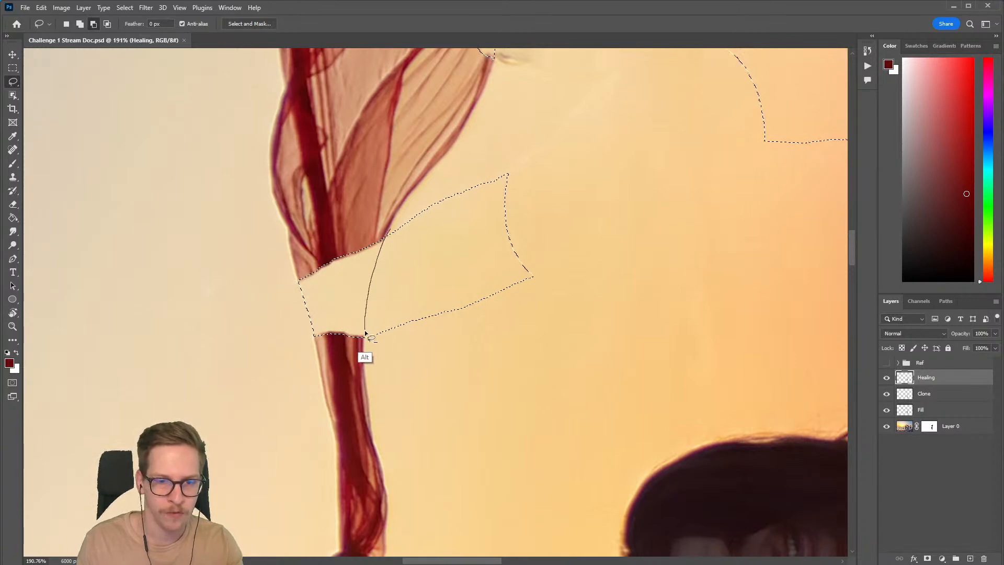
{"action": "left_click_drag", "start_coordinate": [480, 387], "coordinate": [508, 161]}
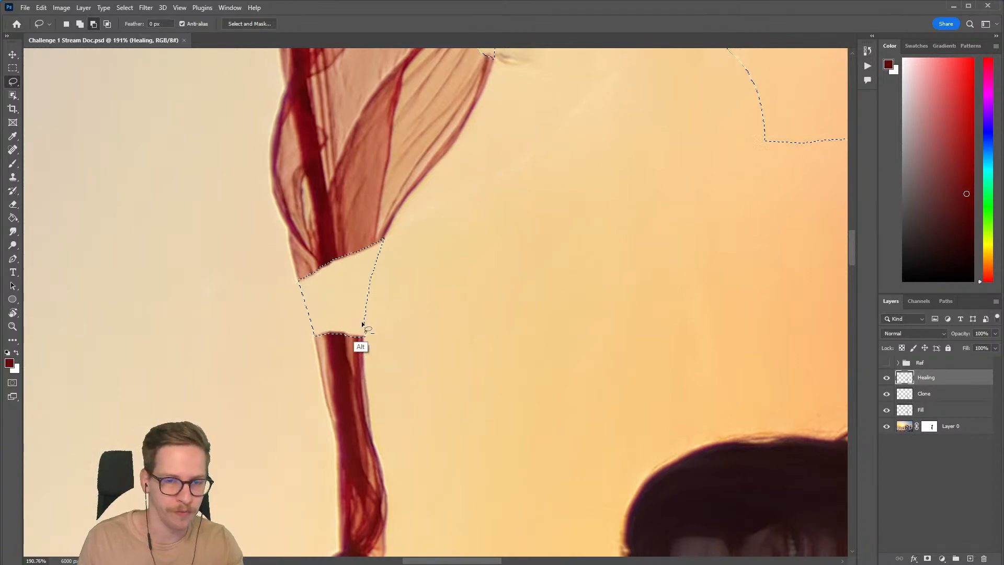
{"action": "left_click_drag", "start_coordinate": [452, 242], "coordinate": [418, 243]}
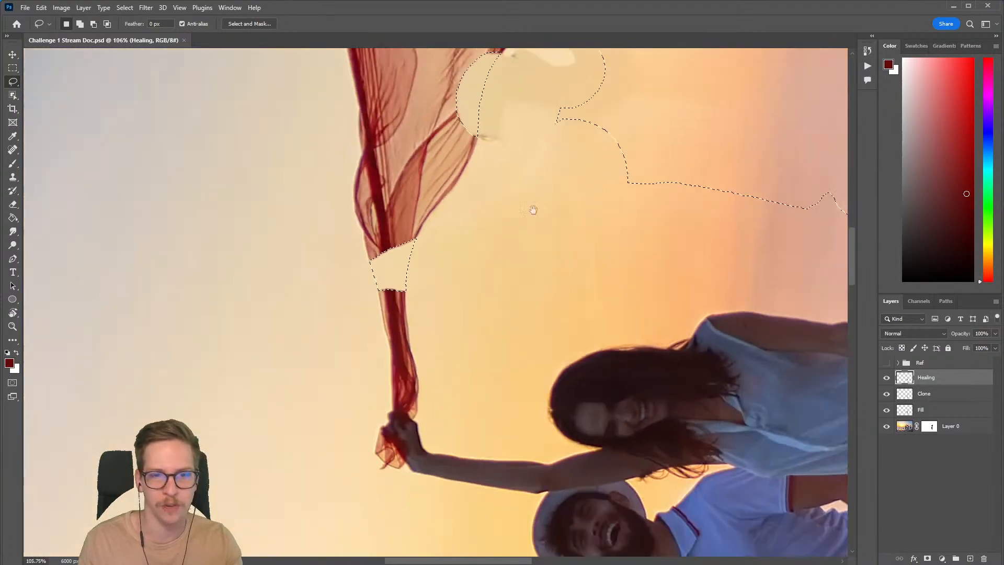
Step: Subtract the part of the Lasso selection that extends beyond the scarf's edge beside the raised hand of the woman in the dress
{"action": "left_click_drag", "start_coordinate": [500, 229], "coordinate": [409, 298]}
{"action": "left_click_drag", "start_coordinate": [460, 214], "coordinate": [443, 214]}
{"action": "left_click_drag", "start_coordinate": [478, 183], "coordinate": [405, 247]}
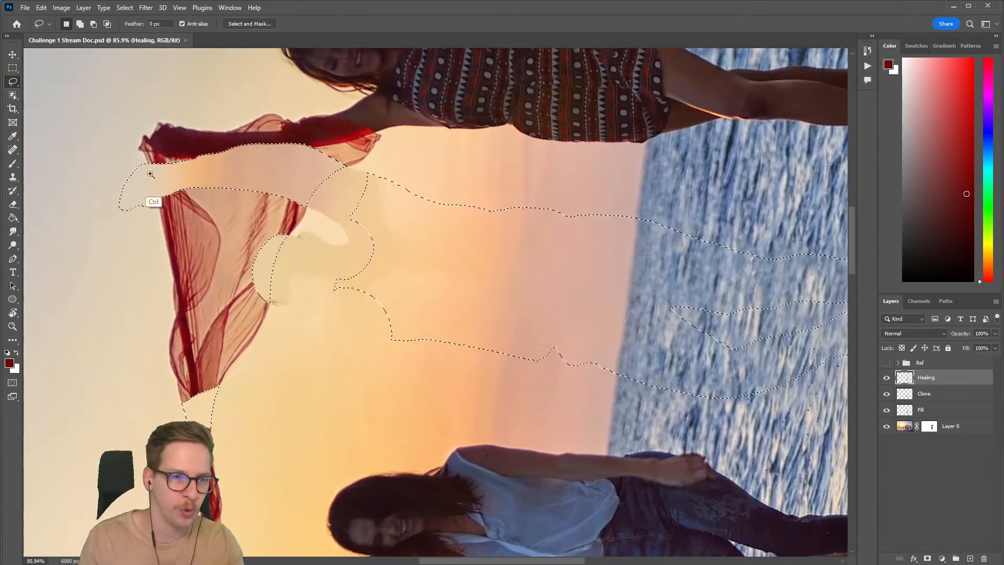
{"action": "left_click_drag", "start_coordinate": [164, 183], "coordinate": [197, 173]}
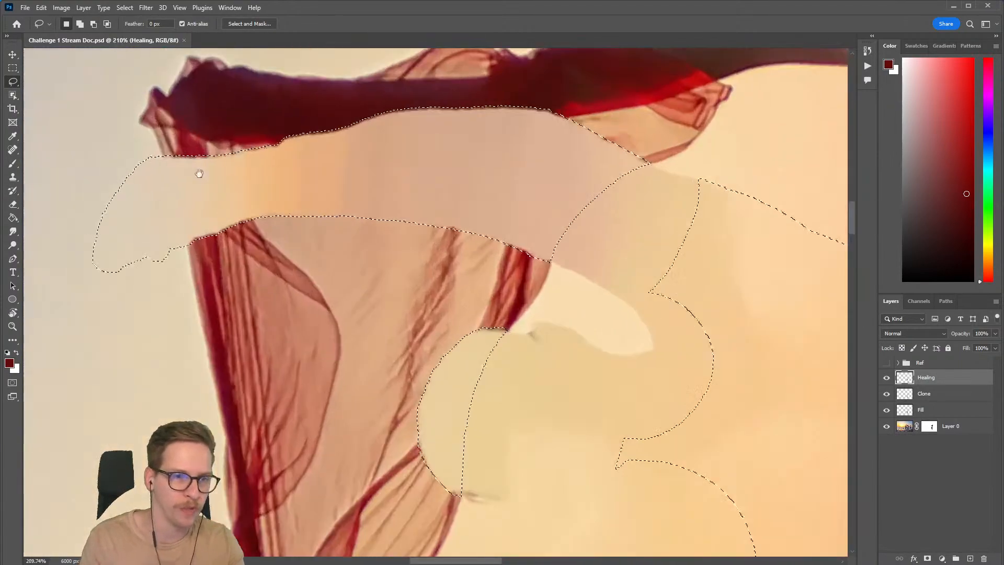
{"action": "left_click", "coordinate": [160, 150]}
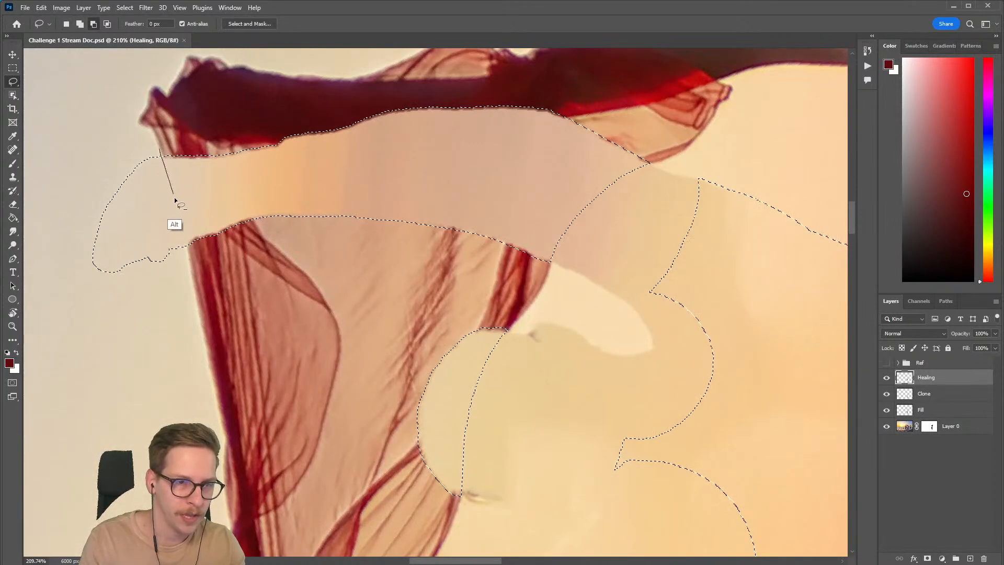
{"action": "mouse_move", "coordinate": [187, 245]}
{"action": "left_mouse_down"}
{"action": "mouse_move", "coordinate": [135, 332]}
{"action": "mouse_move", "coordinate": [115, 142]}
{"action": "mouse_move", "coordinate": [158, 151]}
{"action": "left_mouse_up"}
Step: Subtract the removed man's remaining body area from the selection, keeping only the gaps in the scarf selected
{"action": "scroll", "coordinate": [414, 253], "scroll_direction": "down", "scroll_amount": 5}
{"action": "left_click_drag", "start_coordinate": [503, 323], "coordinate": [325, 228]}
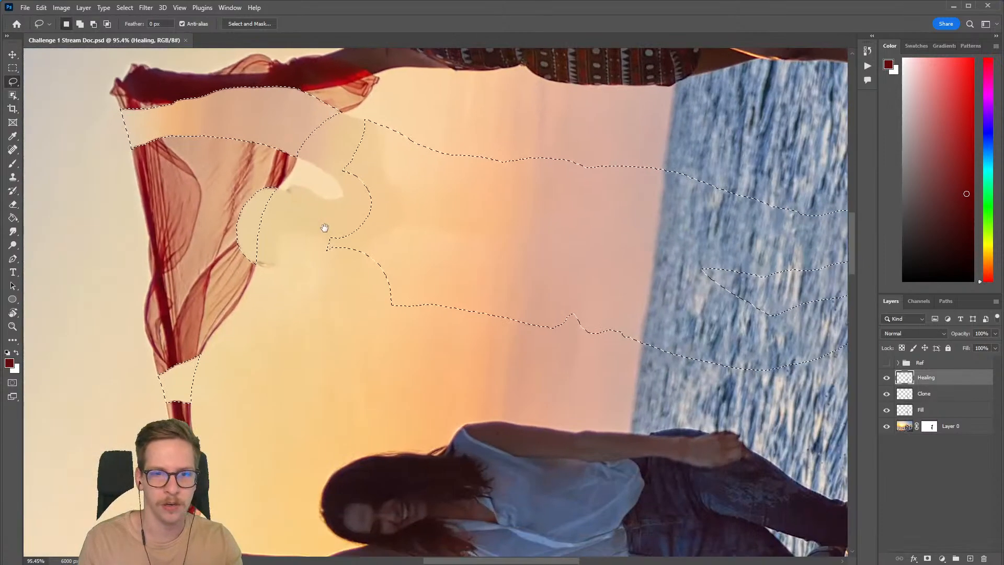
{"action": "left_click_drag", "start_coordinate": [384, 111], "coordinate": [349, 132]}
{"action": "left_click_drag", "start_coordinate": [676, 210], "coordinate": [676, 211]}
{"action": "scroll", "coordinate": [472, 207], "scroll_direction": "down", "scroll_amount": 5}
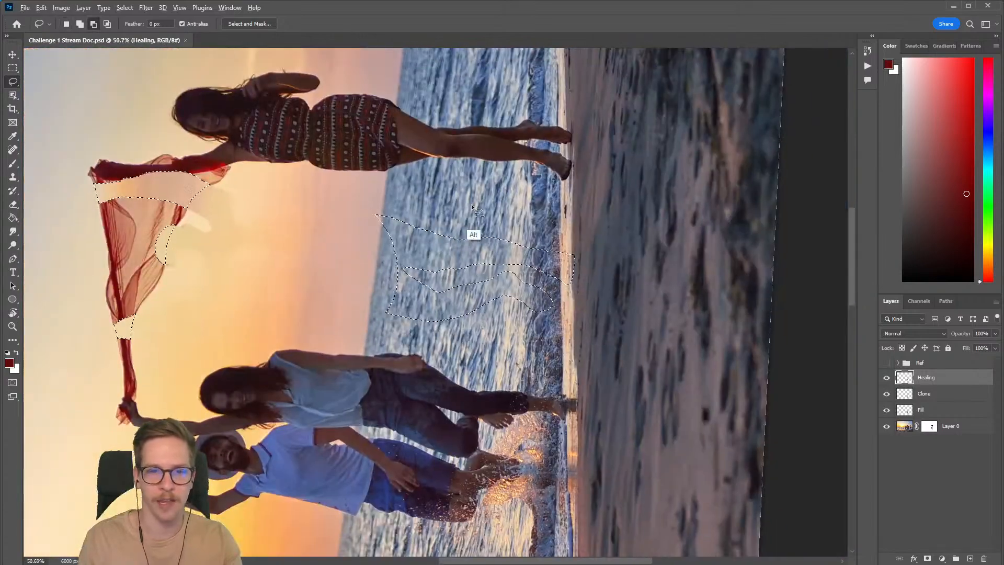
Step: Rotate the canvas view back to upright and return to the Lasso tool with the scarf in view
{"action": "mouse_move", "coordinate": [335, 192]}
{"action": "left_mouse_down"}
{"action": "mouse_move", "coordinate": [442, 361]}
{"action": "mouse_move", "coordinate": [656, 319]}
{"action": "mouse_move", "coordinate": [551, 279]}
{"action": "mouse_move", "coordinate": [486, 333]}
{"action": "mouse_move", "coordinate": [572, 299]}
{"action": "mouse_move", "coordinate": [581, 229]}
{"action": "mouse_move", "coordinate": [550, 315]}
{"action": "mouse_move", "coordinate": [448, 388]}
{"action": "mouse_move", "coordinate": [473, 377]}
{"action": "left_mouse_up"}
{"action": "key", "text": "r"}
{"action": "key", "text": "Escape"}
{"action": "key", "text": "l"}
{"action": "key", "text": "r"}
{"action": "mouse_move", "coordinate": [525, 241]}
{"action": "left_mouse_down"}
{"action": "mouse_move", "coordinate": [538, 117]}
{"action": "mouse_move", "coordinate": [511, 119]}
{"action": "left_mouse_up"}
{"action": "key", "text": "l"}
{"action": "key", "text": "Escape"}
{"action": "left_click_drag", "start_coordinate": [492, 158], "coordinate": [506, 288]}
{"action": "left_click_drag", "start_coordinate": [392, 320], "coordinate": [390, 300]}
{"action": "left_click_drag", "start_coordinate": [498, 317], "coordinate": [437, 305]}
{"action": "left_click_drag", "start_coordinate": [587, 350], "coordinate": [498, 300]}
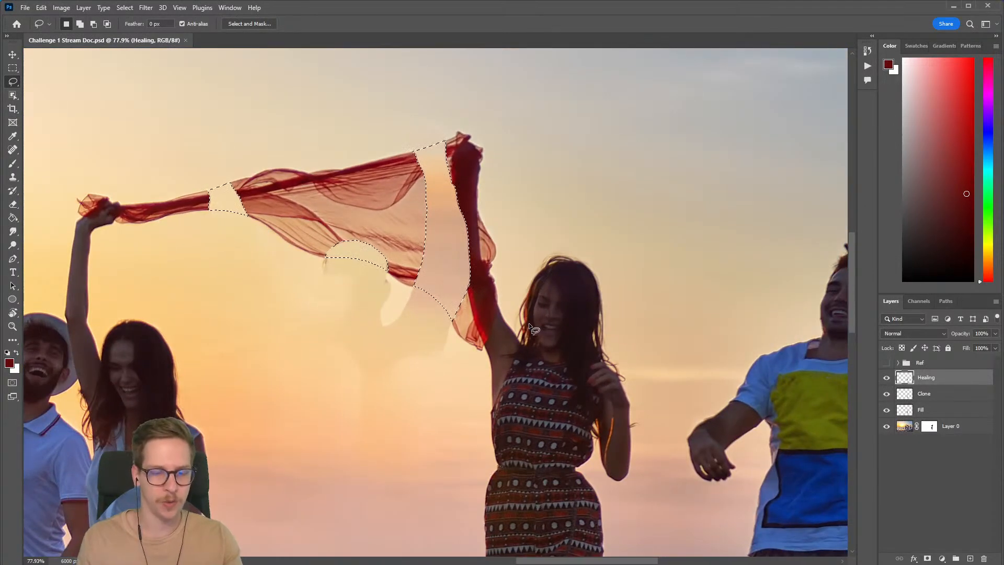
Step: Add a new blank layer above Healing and open Content-Aware Fill for the selected scarf gaps
{"action": "key", "text": "ctrl+shift+n"}
{"action": "key", "text": "Return"}
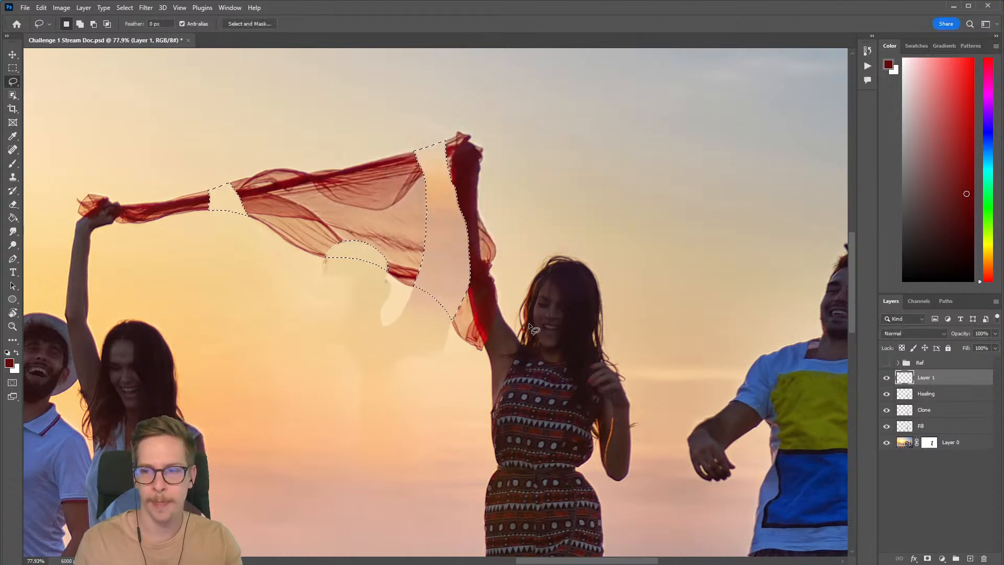
{"action": "left_click", "coordinate": [40, 8]}
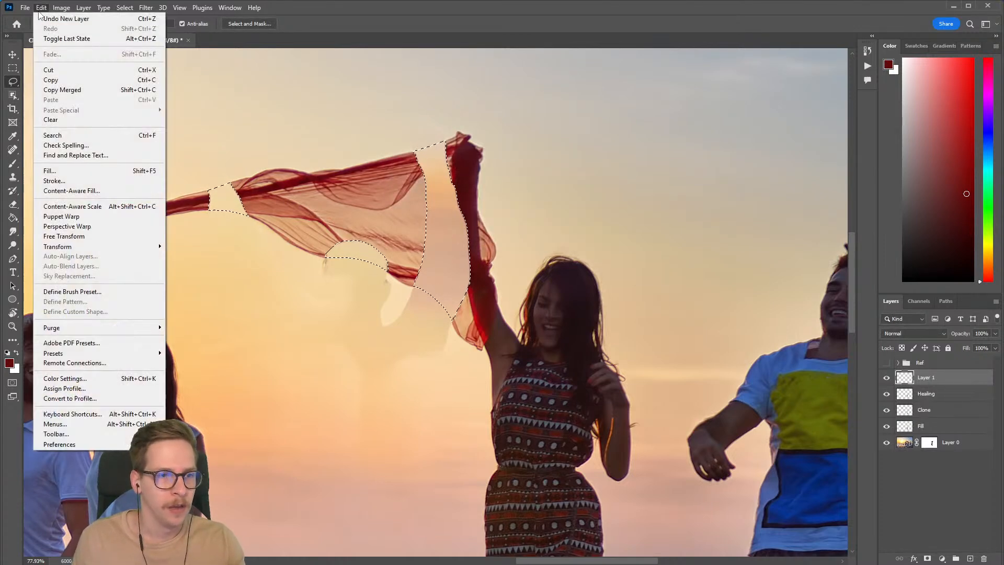
{"action": "left_click", "coordinate": [82, 192]}
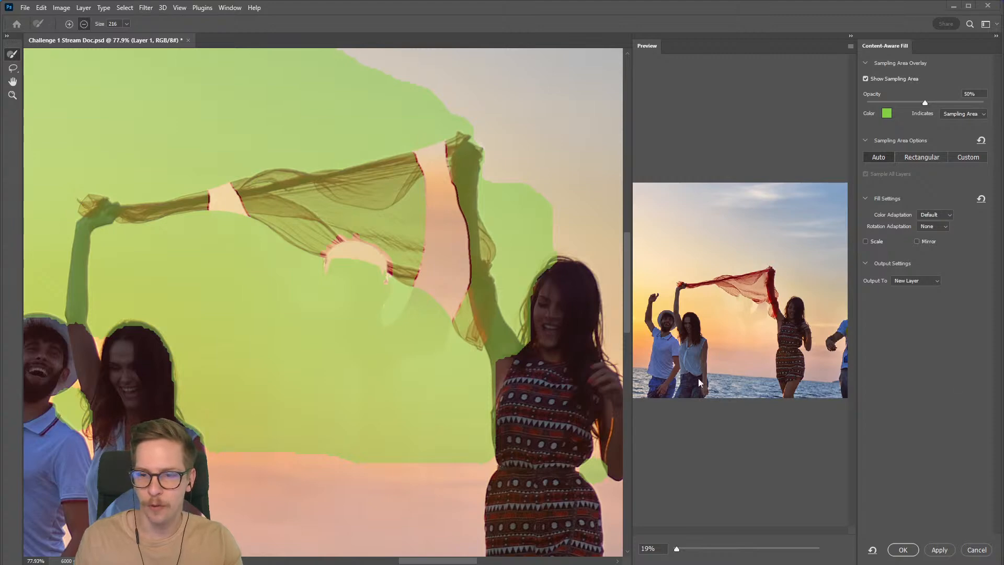
Step: Erase the entire automatic sampling area with the Sampling Brush at size 1638
{"action": "left_click", "coordinate": [127, 24]}
{"action": "left_click_drag", "start_coordinate": [117, 36], "coordinate": [142, 37]}
{"action": "mouse_move", "coordinate": [346, 176]}
{"action": "left_mouse_down"}
{"action": "mouse_move", "coordinate": [296, 204]}
{"action": "mouse_move", "coordinate": [236, 188]}
{"action": "mouse_move", "coordinate": [242, 162]}
{"action": "mouse_move", "coordinate": [379, 252]}
{"action": "mouse_move", "coordinate": [464, 248]}
{"action": "left_mouse_up"}
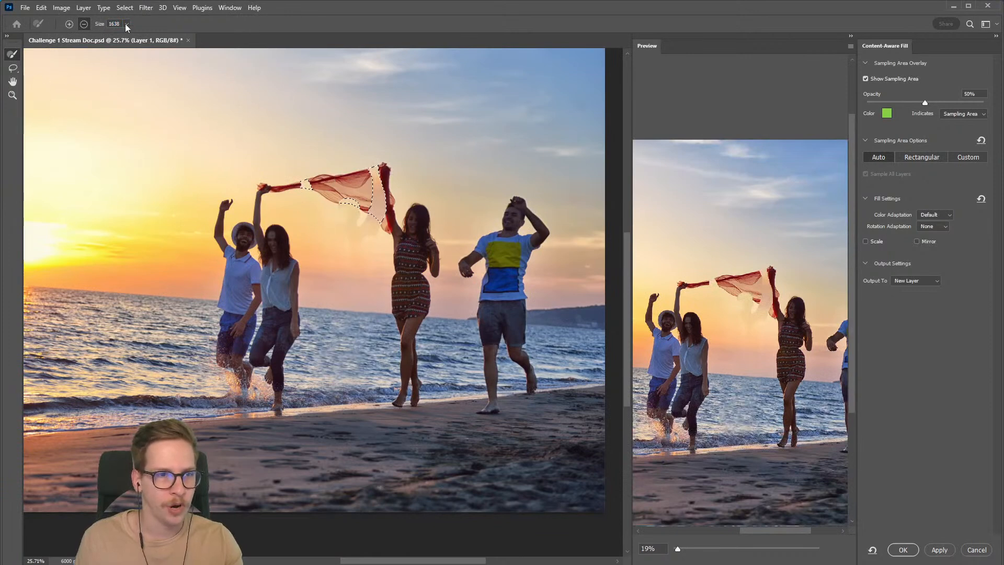
Step: Add the middle of the large scarf piece to the sampling area with a size 94 brush, and enlarge the preview to 38%
{"action": "left_click", "coordinate": [69, 23]}
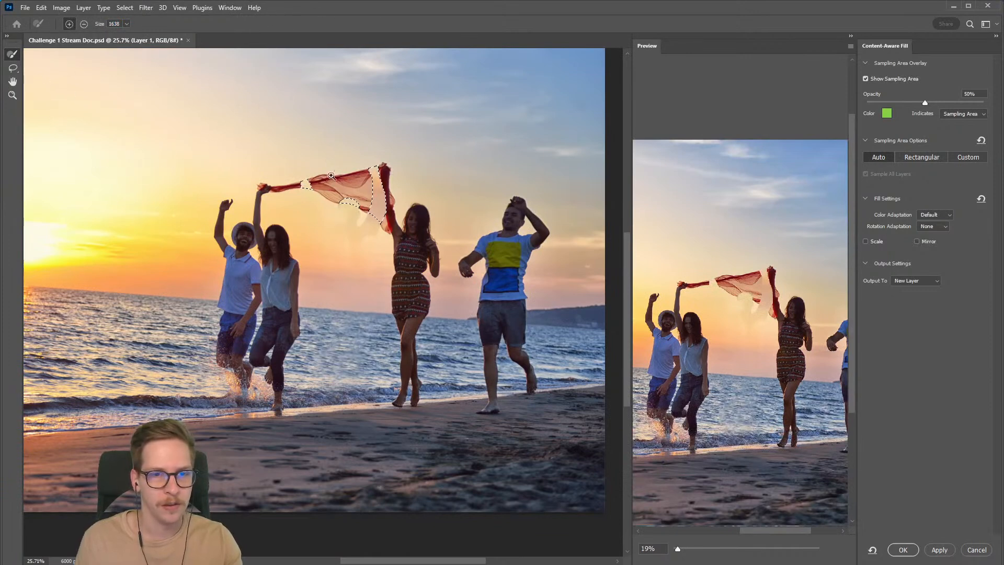
{"action": "left_click", "coordinate": [126, 24]}
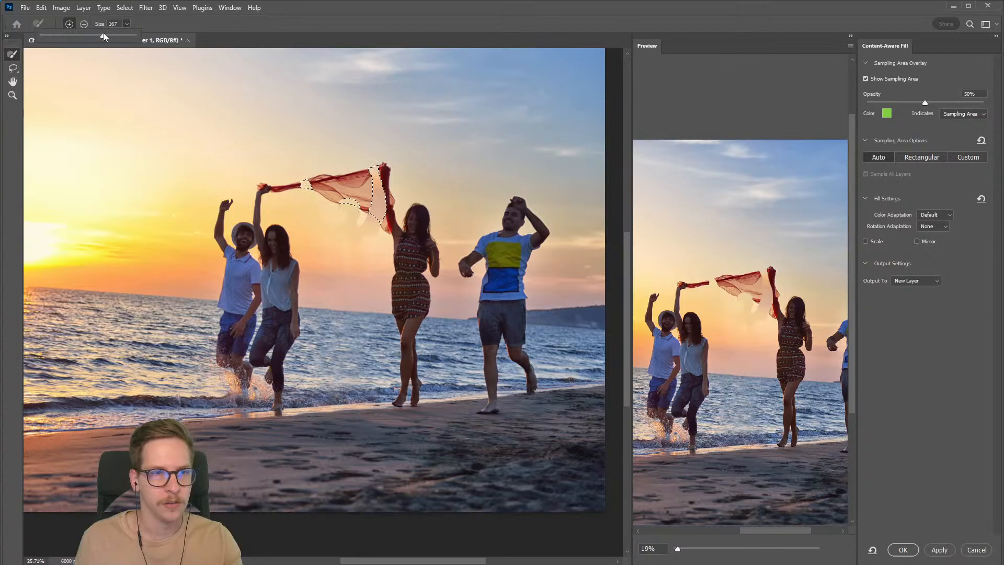
{"action": "scroll", "coordinate": [345, 183], "scroll_direction": "up", "scroll_amount": 6}
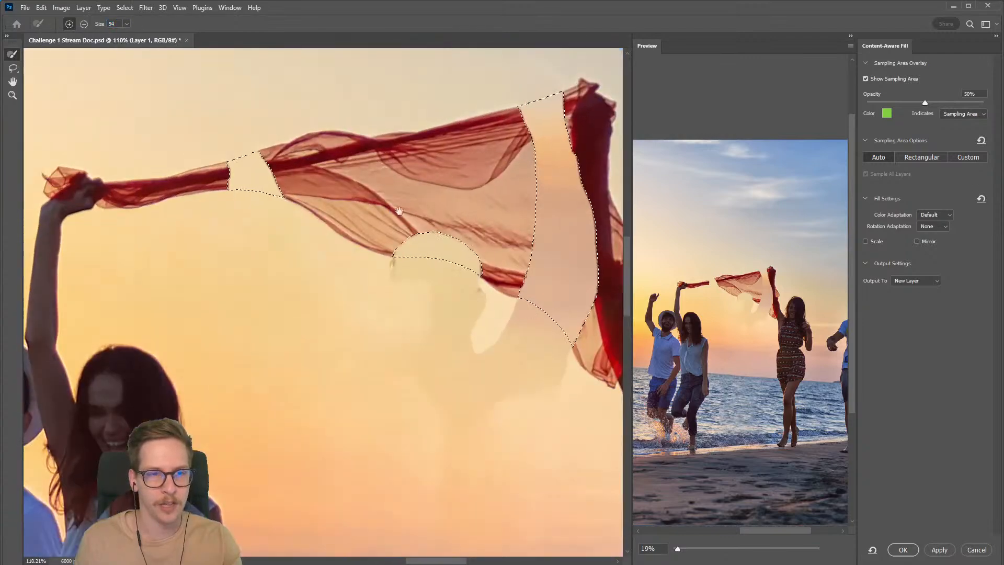
{"action": "left_click_drag", "start_coordinate": [452, 217], "coordinate": [289, 214]}
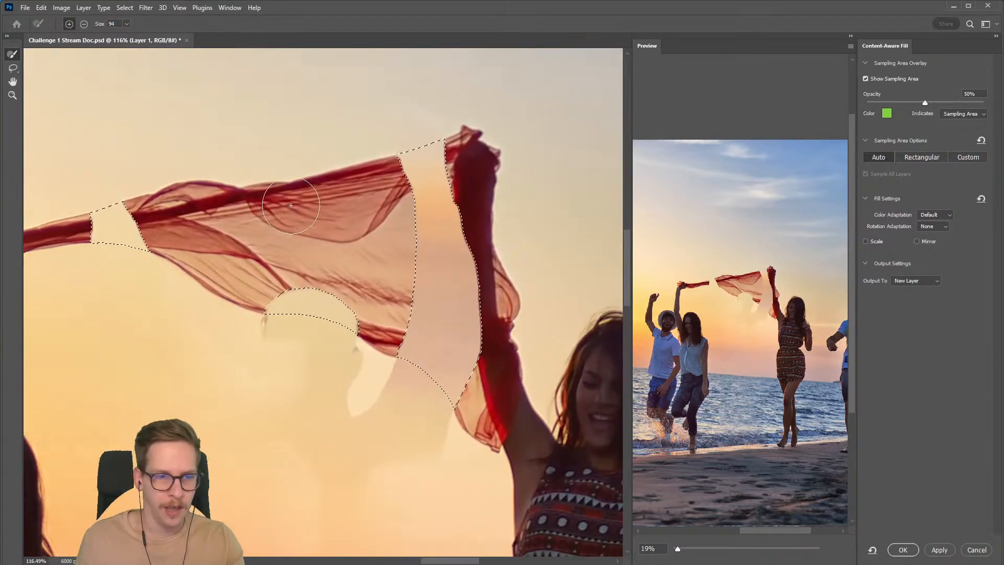
{"action": "mouse_move", "coordinate": [214, 222]}
{"action": "left_mouse_down"}
{"action": "mouse_move", "coordinate": [232, 247]}
{"action": "mouse_move", "coordinate": [320, 221]}
{"action": "left_mouse_up"}
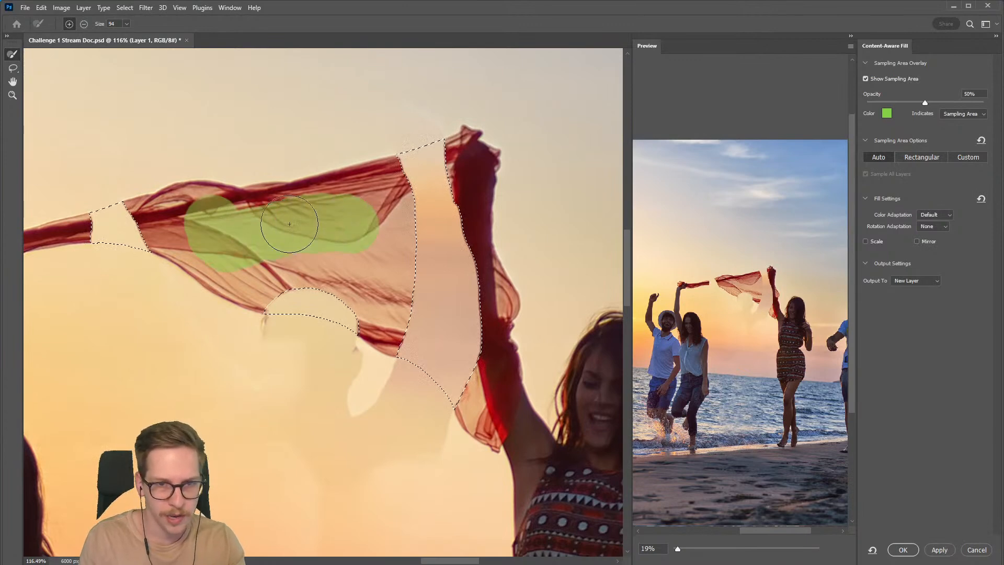
{"action": "mouse_move", "coordinate": [375, 244]}
{"action": "left_mouse_down"}
{"action": "mouse_move", "coordinate": [248, 249]}
{"action": "mouse_move", "coordinate": [192, 228]}
{"action": "left_mouse_up"}
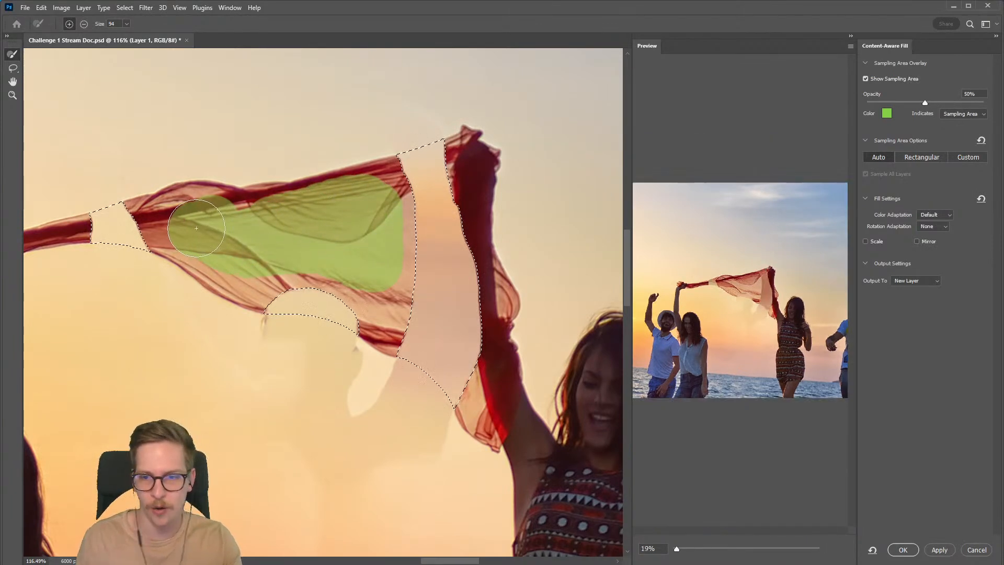
{"action": "left_click_drag", "start_coordinate": [677, 550], "coordinate": [684, 550]}
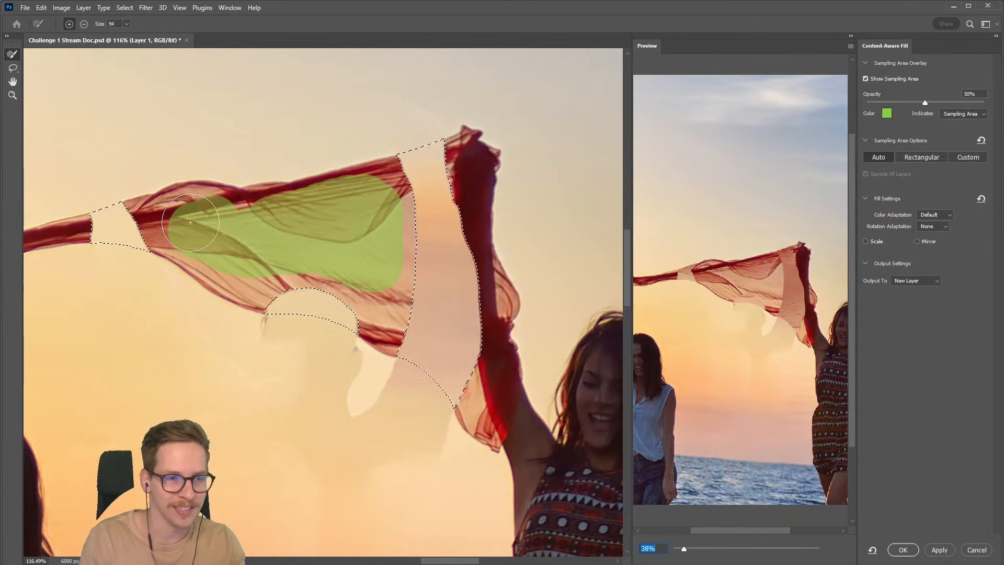
Step: Extend the sampling area toward the edges of the large scarf piece with a size 64 brush
{"action": "left_click", "coordinate": [127, 24]}
{"action": "left_click_drag", "start_coordinate": [119, 35], "coordinate": [113, 35]}
{"action": "mouse_move", "coordinate": [168, 214]}
{"action": "left_mouse_down"}
{"action": "mouse_move", "coordinate": [283, 210]}
{"action": "mouse_move", "coordinate": [370, 185]}
{"action": "left_mouse_up"}
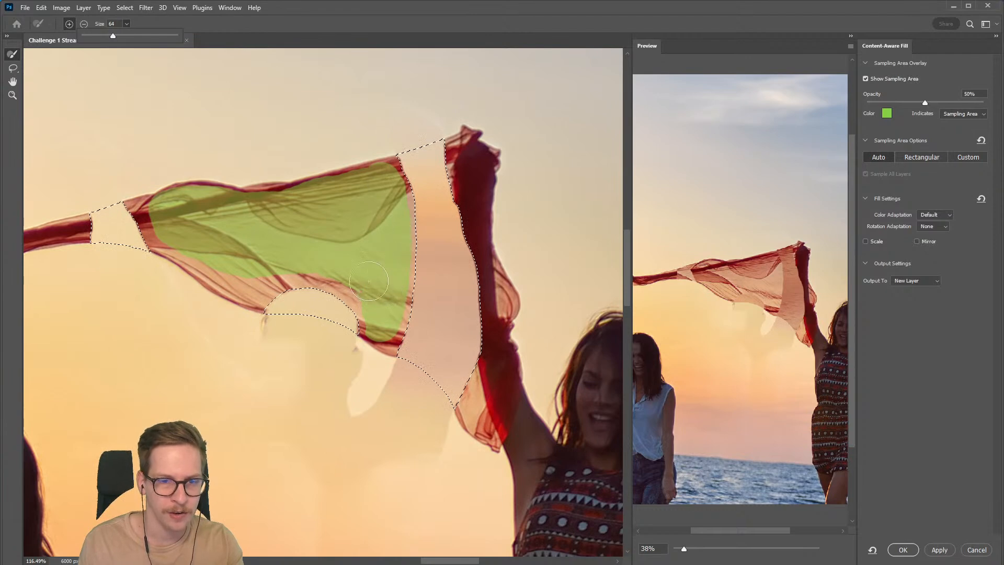
{"action": "left_click_drag", "start_coordinate": [209, 255], "coordinate": [162, 217]}
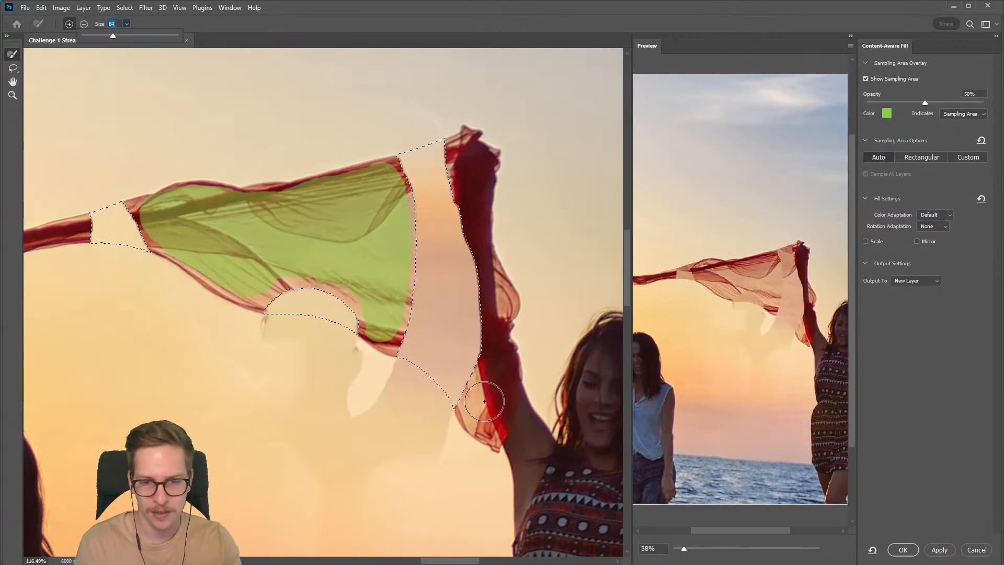
Step: Add the narrow scarf piece held by the other woman to the sampling area with a size 30 brush
{"action": "left_click_drag", "start_coordinate": [179, 280], "coordinate": [386, 283]}
{"action": "scroll", "coordinate": [261, 254], "scroll_direction": "up", "scroll_amount": 3}
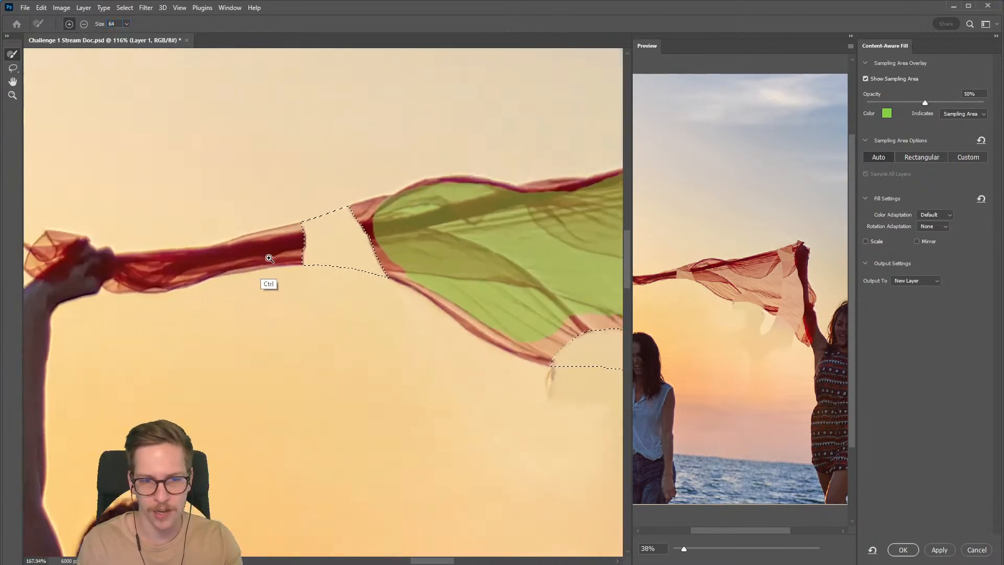
{"action": "left_click", "coordinate": [127, 24]}
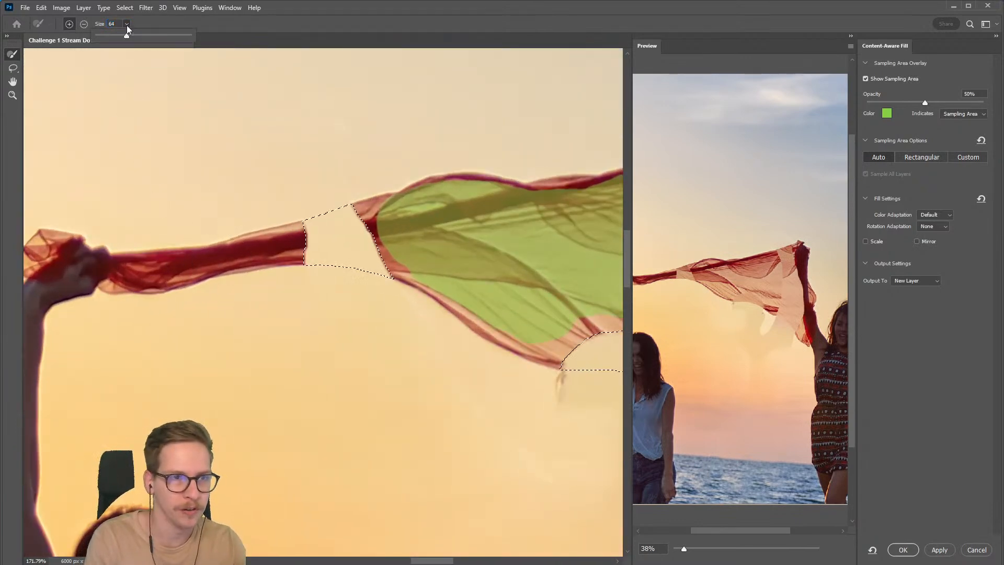
{"action": "mouse_move", "coordinate": [180, 270]}
{"action": "left_mouse_down"}
{"action": "mouse_move", "coordinate": [290, 241]}
{"action": "mouse_move", "coordinate": [131, 266]}
{"action": "left_mouse_up"}
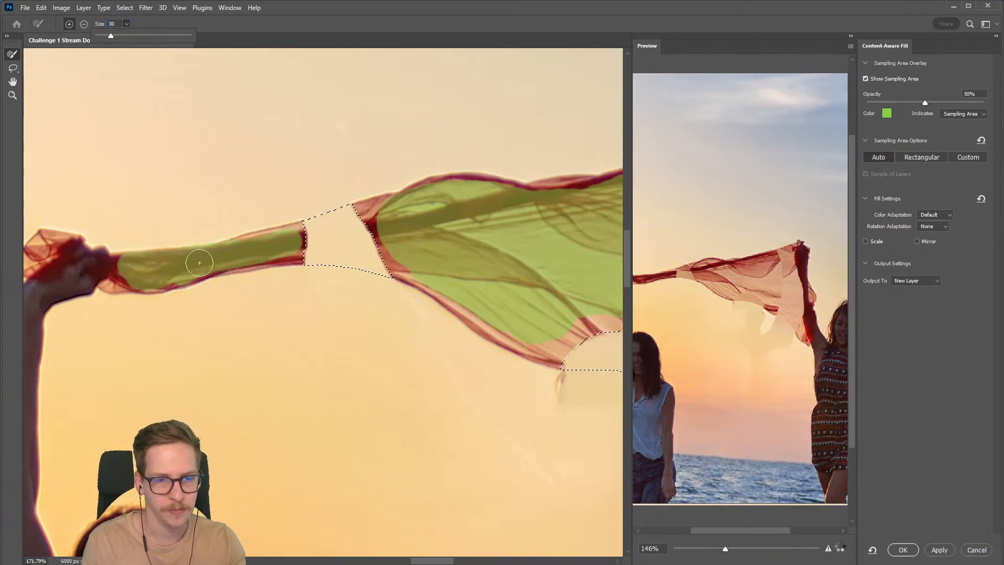
{"action": "left_click_drag", "start_coordinate": [274, 245], "coordinate": [289, 240]}
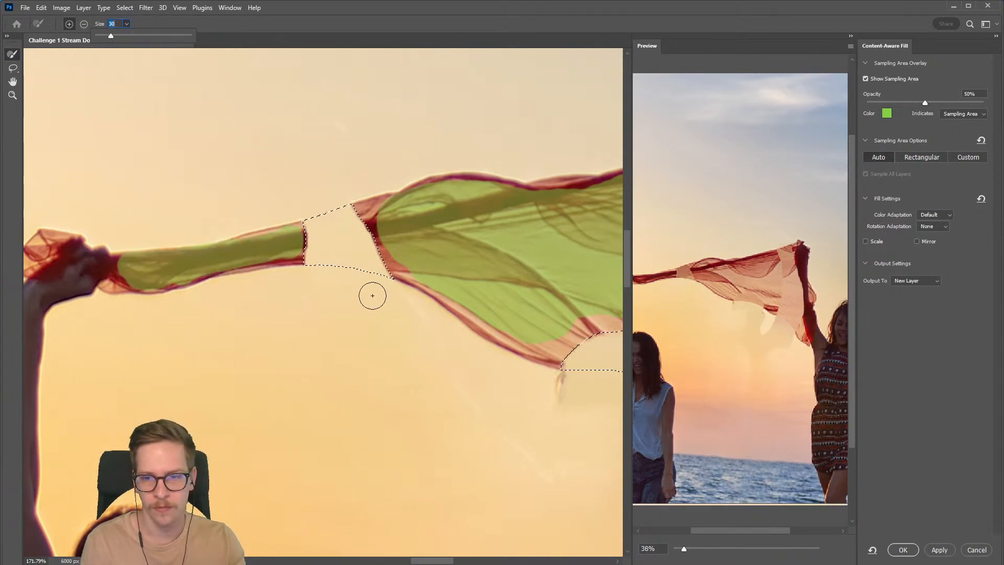
Step: Try sampling the dark fabric along the raised arm of the woman in the dress, and undo the stroke
{"action": "left_click_drag", "start_coordinate": [482, 298], "coordinate": [179, 269]}
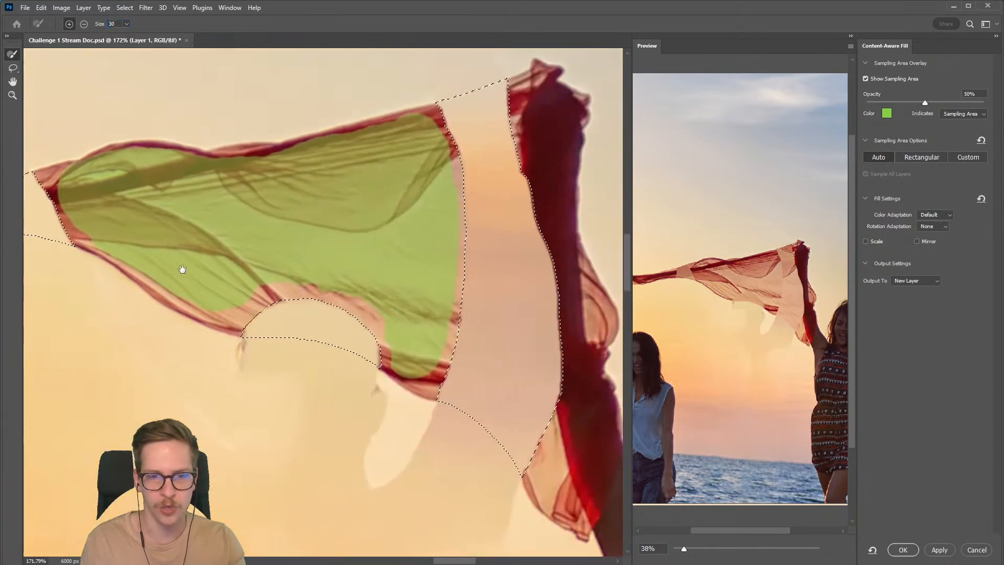
{"action": "left_click_drag", "start_coordinate": [461, 367], "coordinate": [213, 283]}
{"action": "left_click_drag", "start_coordinate": [310, 160], "coordinate": [293, 217]}
{"action": "left_click_drag", "start_coordinate": [300, 223], "coordinate": [310, 291]}
{"action": "left_click_drag", "start_coordinate": [289, 143], "coordinate": [301, 231]}
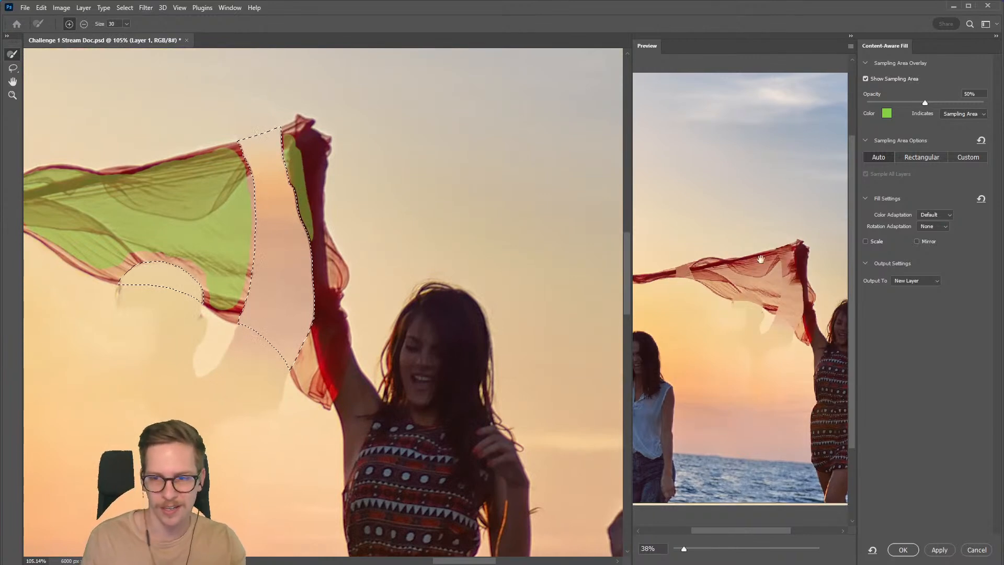
{"action": "key", "text": "ctrl+z"}
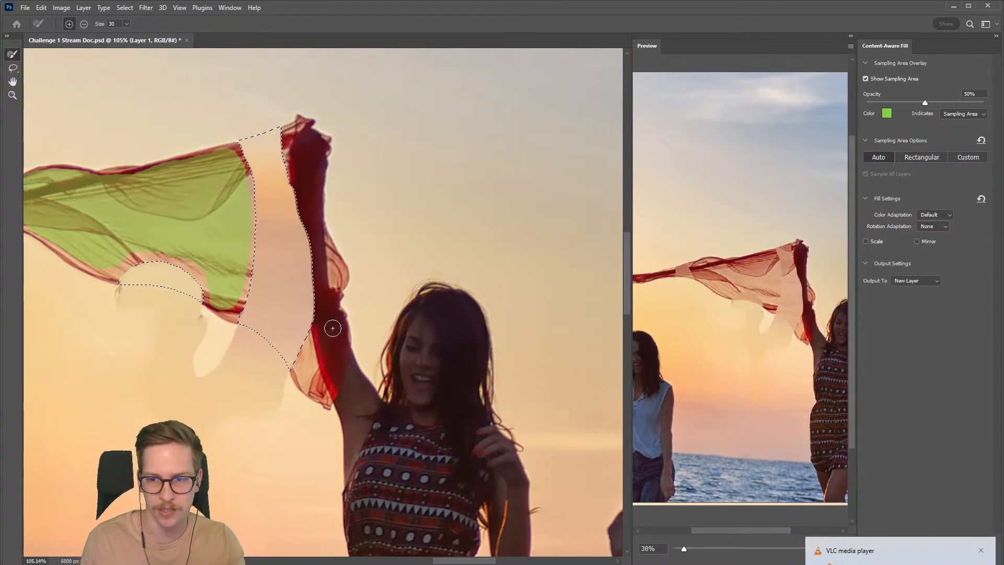
Step: Try sampling the small hanging scarf piece below the raised arm, and remove it from the sampling area again
{"action": "left_click_drag", "start_coordinate": [314, 345], "coordinate": [319, 376]}
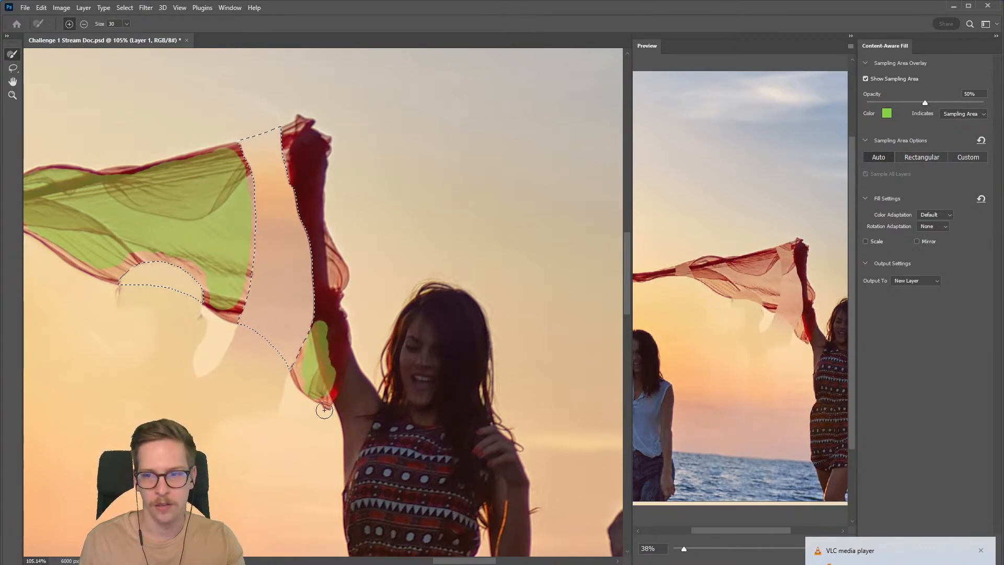
{"action": "key", "text": "ctrl+z"}
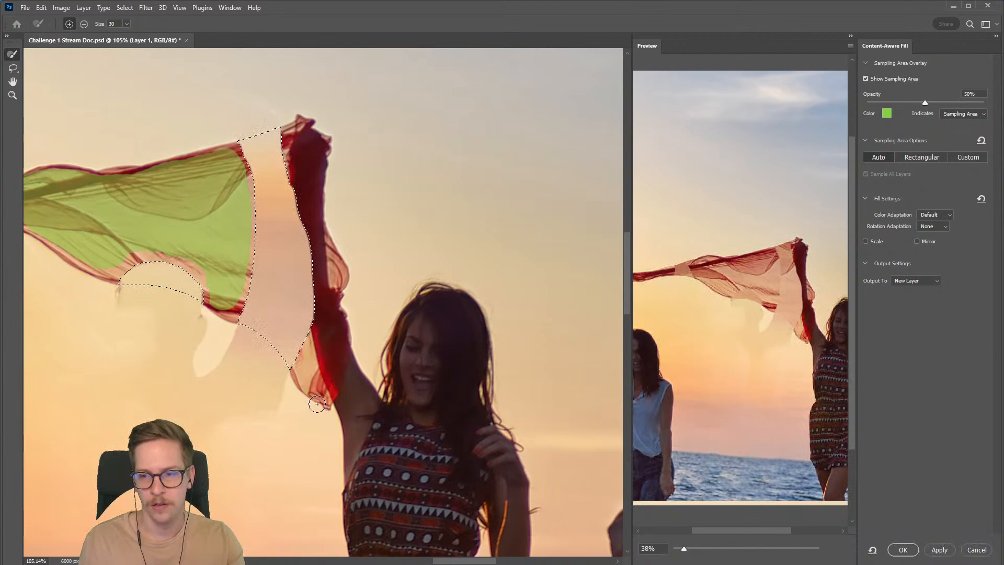
{"action": "left_click_drag", "start_coordinate": [308, 385], "coordinate": [320, 370]}
{"action": "left_click_drag", "start_coordinate": [333, 319], "coordinate": [487, 349]}
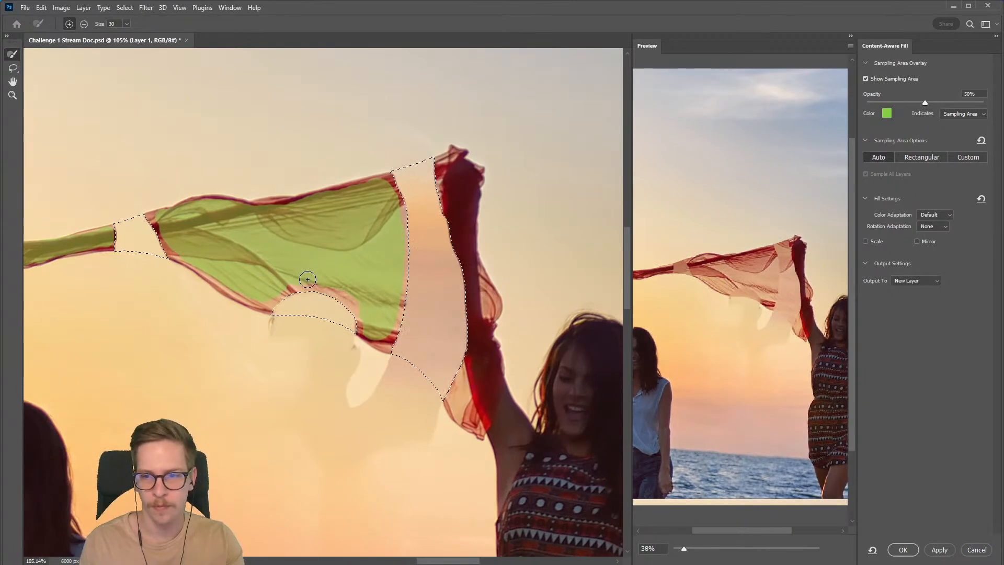
Step: Accept the content-aware fill as a new layer and deselect the scarf gaps
{"action": "left_click", "coordinate": [903, 549]}
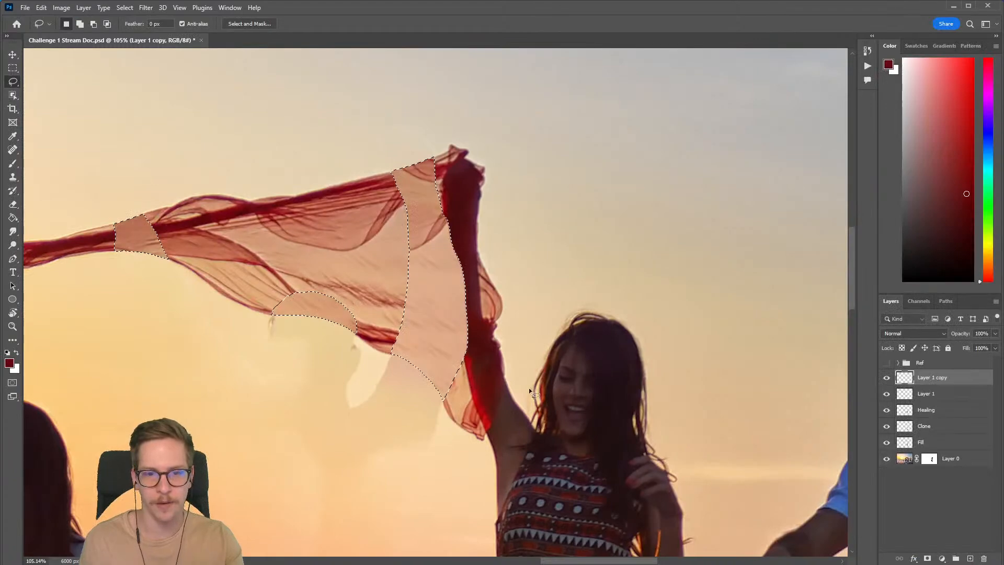
{"action": "scroll", "coordinate": [494, 360], "scroll_direction": "down", "scroll_amount": 3}
{"action": "key", "text": "ctrl+d"}
{"action": "scroll", "coordinate": [491, 352], "scroll_direction": "down", "scroll_amount": 3}
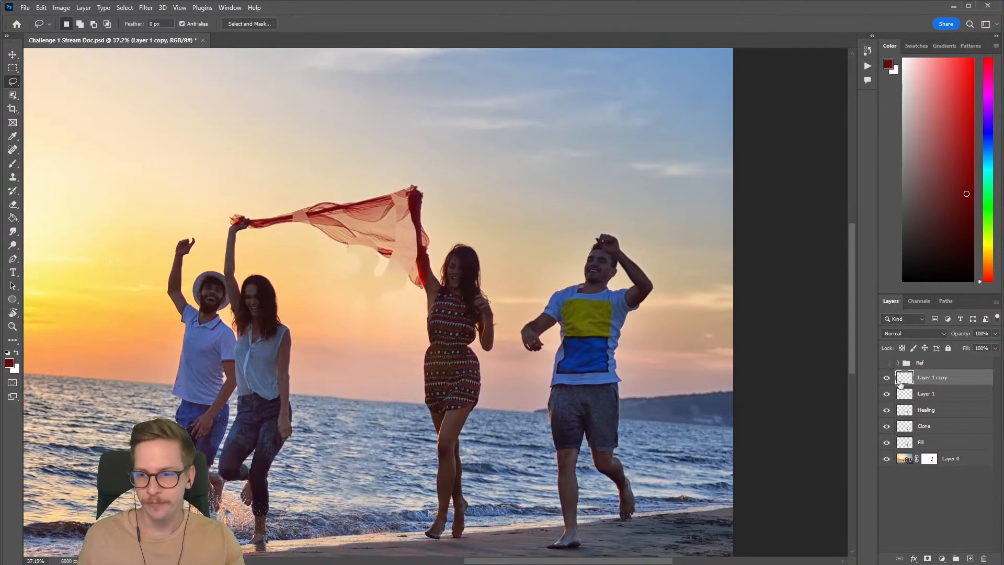
Step: Compare the scarf with the new fill layer hidden and shown, and save the document
{"action": "left_click", "coordinate": [886, 378]}
{"action": "left_click", "coordinate": [886, 378]}
{"action": "left_click", "coordinate": [886, 377]}
{"action": "left_click", "coordinate": [886, 377]}
{"action": "key", "text": "ctrl+s"}
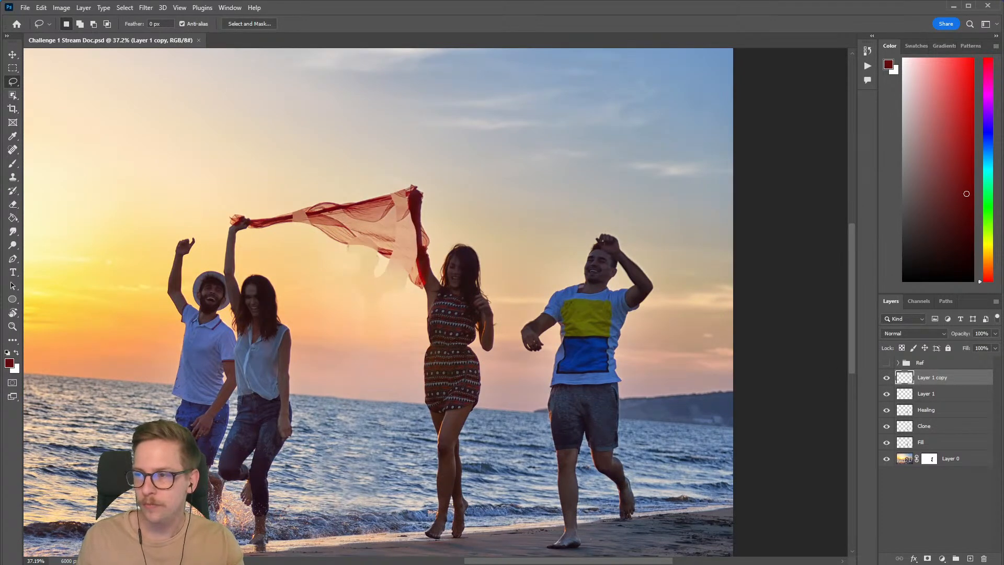
Step: Rename the new content-aware fill layer as Cloth fill
{"action": "left_click", "coordinate": [885, 379]}
{"action": "left_click", "coordinate": [885, 378]}
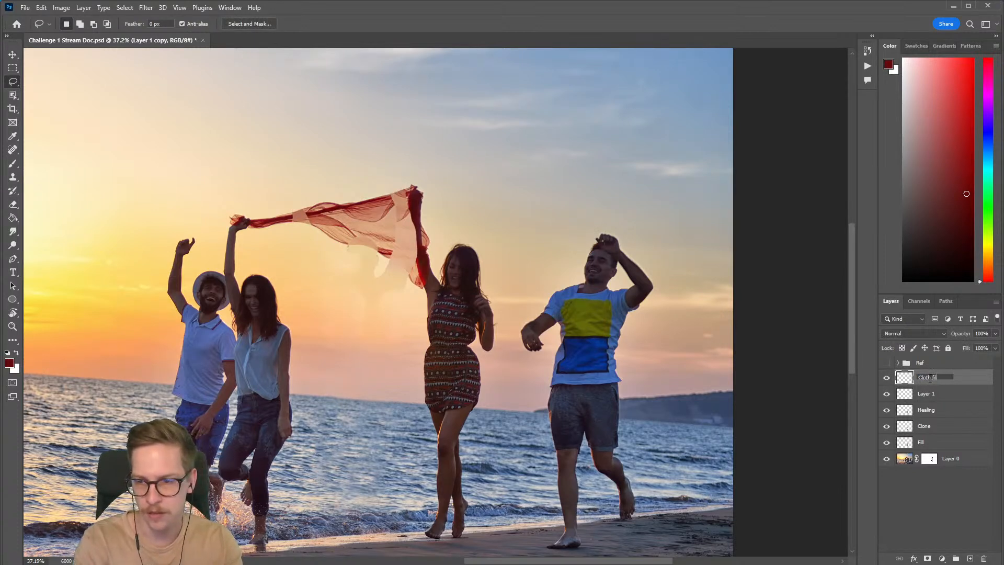
{"action": "type", "text": "ll"}
{"action": "key", "text": "Return"}
Step: Delete the empty Layer 1 and compare the photo with the Cloth fill layer hidden and shown, leaving it visible
{"action": "left_click", "coordinate": [886, 377]}
{"action": "left_click", "coordinate": [886, 377]}
{"action": "left_click", "coordinate": [886, 378]}
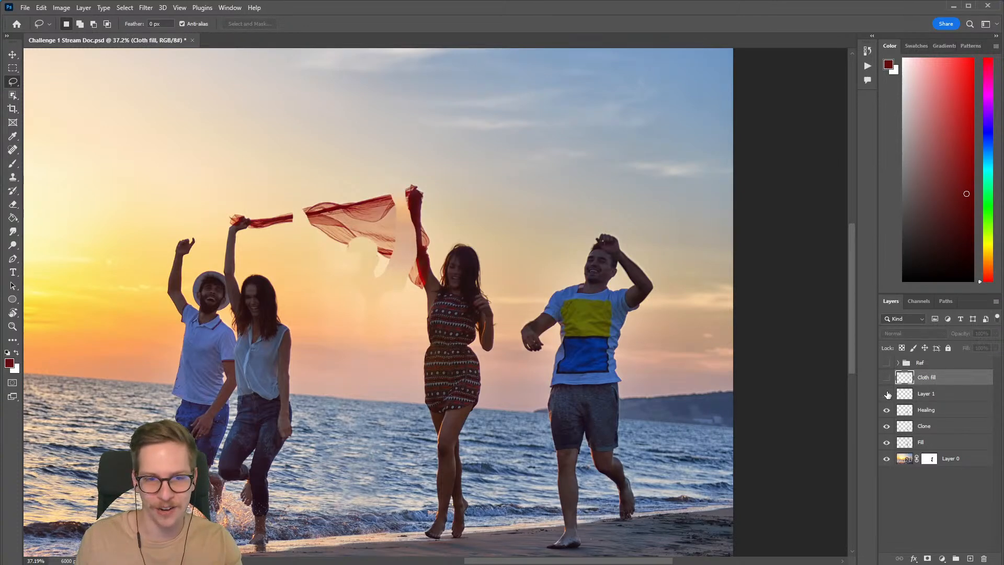
{"action": "left_click", "coordinate": [928, 395]}
{"action": "key", "text": "Delete"}
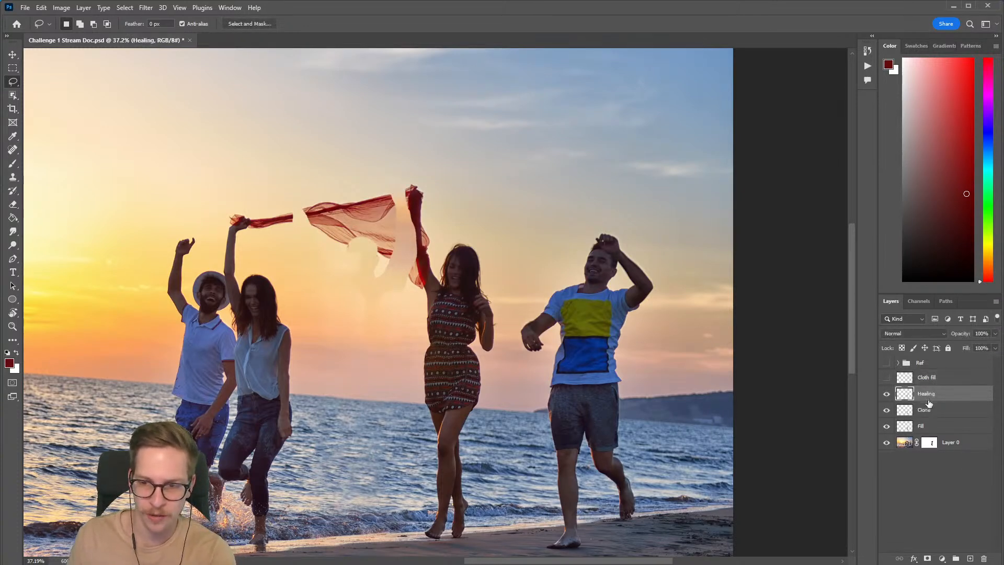
{"action": "left_click", "coordinate": [886, 378]}
{"action": "left_click", "coordinate": [887, 378]}
{"action": "left_click", "coordinate": [887, 377]}
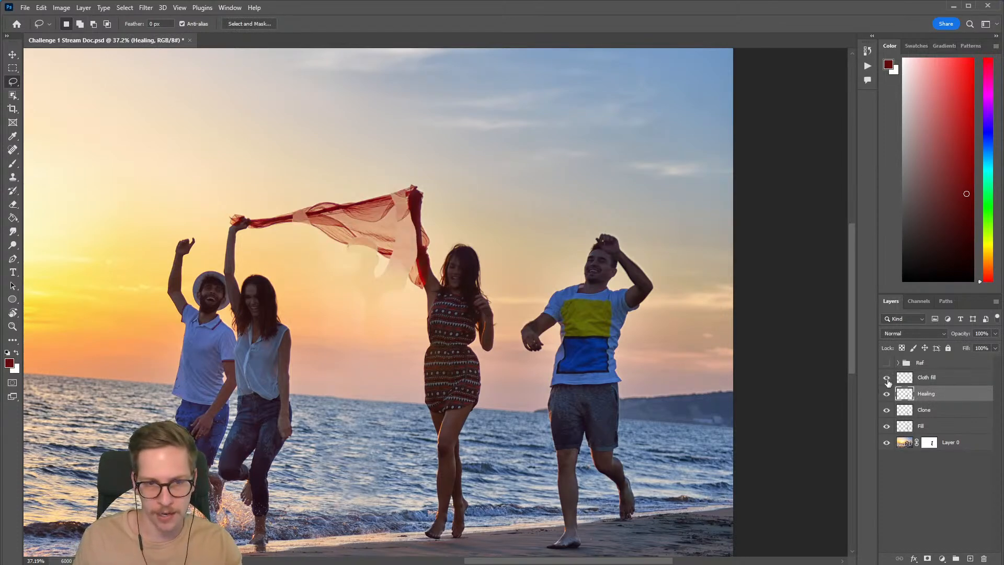
Step: Compare the photo with the Cloth fill and Healing layers hidden and shown, leaving both visible
{"action": "left_click", "coordinate": [887, 377]}
{"action": "left_click", "coordinate": [886, 394]}
{"action": "left_click", "coordinate": [886, 394]}
{"action": "left_click", "coordinate": [886, 377]}
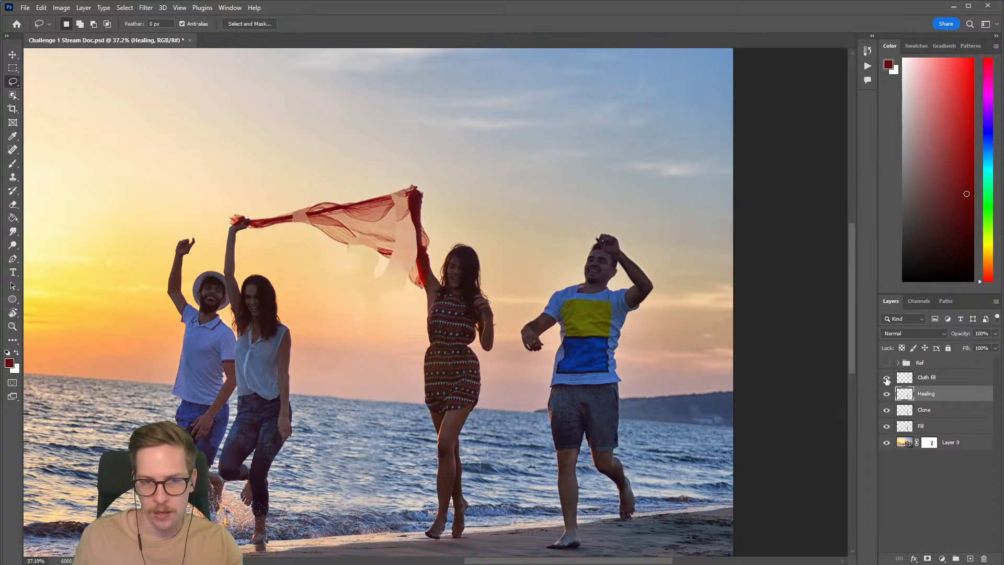
Step: Add a new layer named BG Paint above the Cloth fill layer
{"action": "left_click_drag", "start_coordinate": [426, 265], "coordinate": [430, 265]}
{"action": "left_click_drag", "start_coordinate": [497, 271], "coordinate": [587, 296]}
{"action": "left_click_drag", "start_coordinate": [466, 296], "coordinate": [506, 229]}
{"action": "left_click_drag", "start_coordinate": [433, 238], "coordinate": [372, 230]}
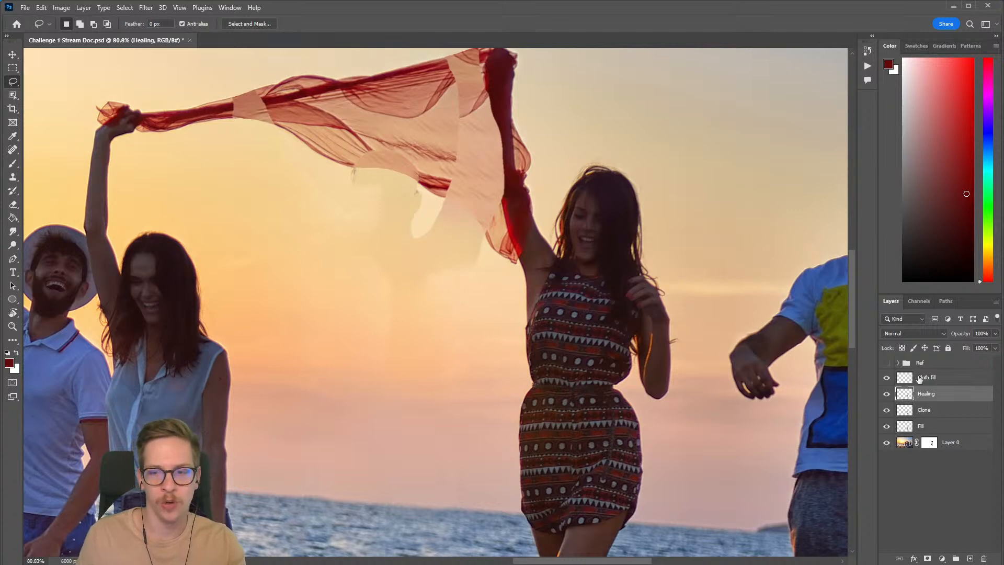
{"action": "left_click", "coordinate": [932, 383]}
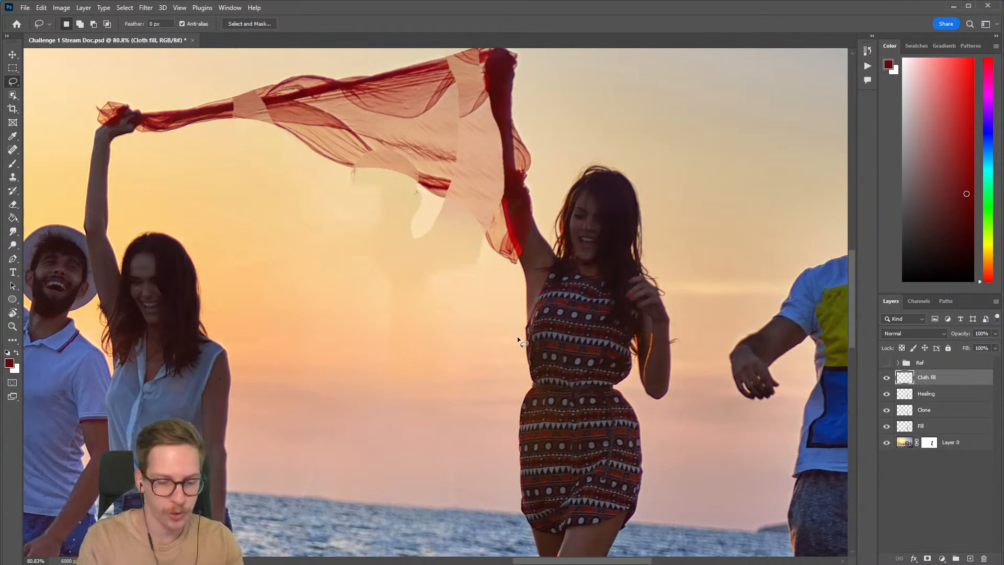
{"action": "key", "text": "ctrl+shift+n"}
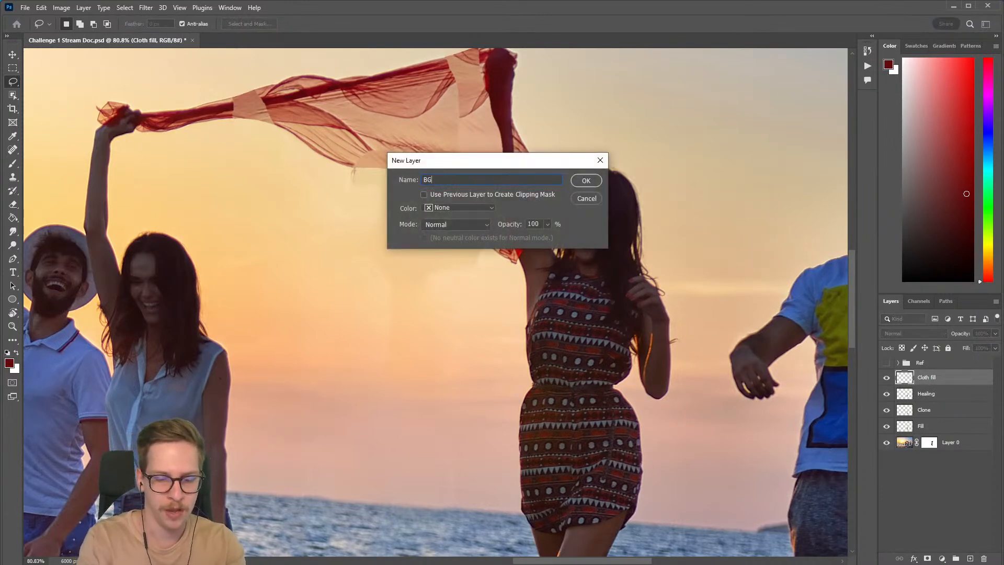
{"action": "type", "text": "BG Pain"}
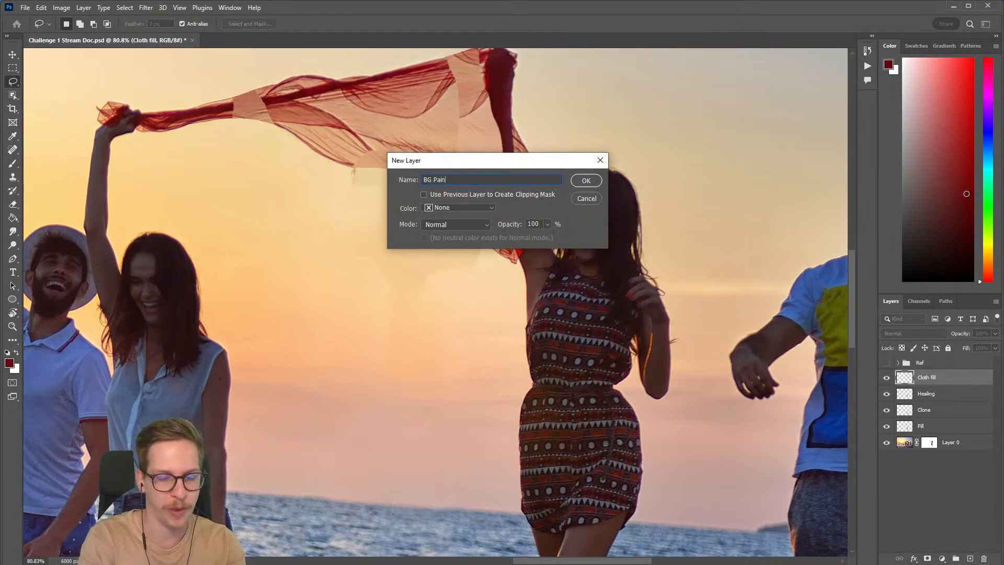
{"action": "type", "text": "t"}
{"action": "key", "text": "Return"}
Step: With the canvas rotated, lasso the sky below the scarf's hanging corner, following the cloth's edge closely
{"action": "key", "text": "r"}
{"action": "mouse_move", "coordinate": [643, 335]}
{"action": "left_mouse_down"}
{"action": "mouse_move", "coordinate": [664, 291]}
{"action": "mouse_move", "coordinate": [630, 162]}
{"action": "mouse_move", "coordinate": [494, 80]}
{"action": "mouse_move", "coordinate": [434, 99]}
{"action": "left_mouse_up"}
{"action": "key", "text": "l"}
{"action": "left_click_drag", "start_coordinate": [383, 287], "coordinate": [398, 277]}
{"action": "left_click_drag", "start_coordinate": [399, 268], "coordinate": [432, 229]}
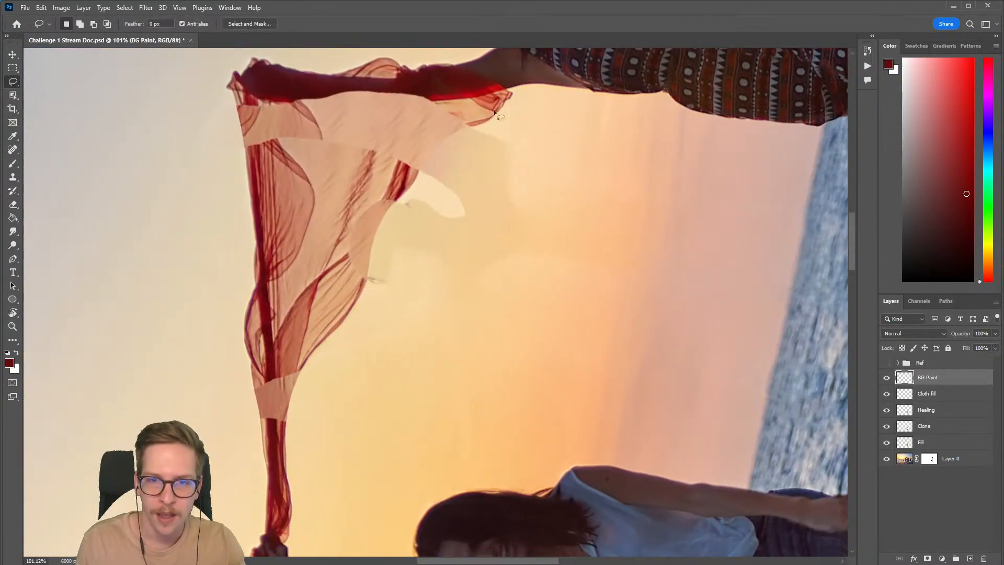
{"action": "scroll", "coordinate": [424, 186], "scroll_direction": "up", "scroll_amount": 3}
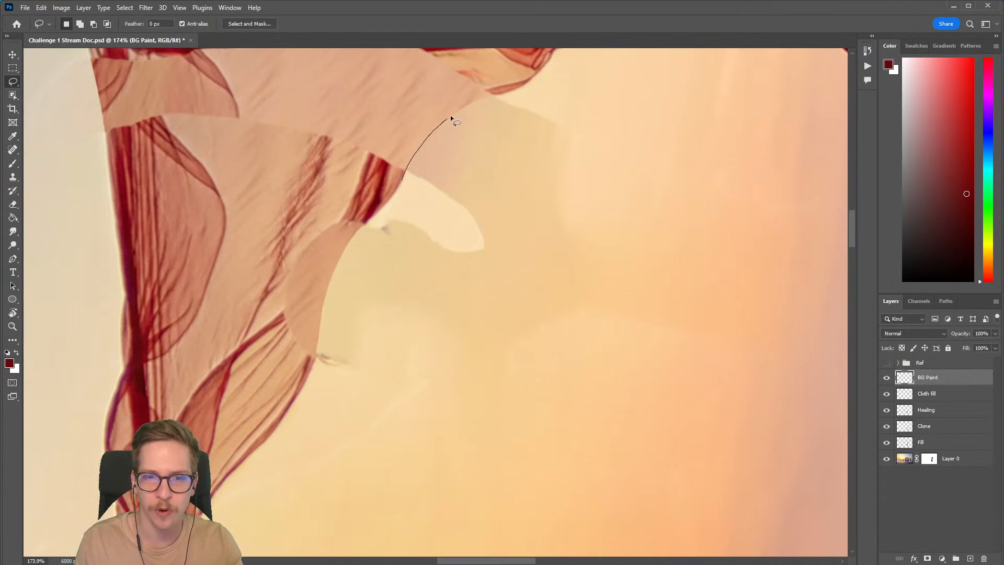
{"action": "mouse_move", "coordinate": [710, 208]}
{"action": "left_mouse_down"}
{"action": "mouse_move", "coordinate": [680, 348]}
{"action": "mouse_move", "coordinate": [630, 387]}
{"action": "left_mouse_up"}
{"action": "scroll", "coordinate": [638, 303], "scroll_direction": "down", "scroll_amount": 5}
{"action": "left_click_drag", "start_coordinate": [638, 301], "coordinate": [558, 242]}
{"action": "scroll", "coordinate": [557, 209], "scroll_direction": "up", "scroll_amount": 2}
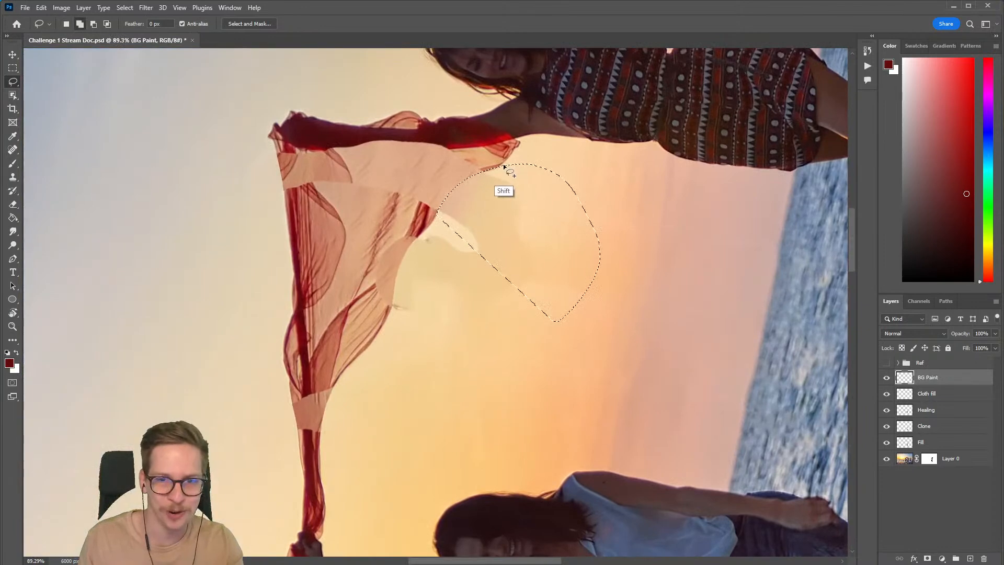
{"action": "mouse_move", "coordinate": [504, 190]}
{"action": "left_mouse_down"}
{"action": "mouse_move", "coordinate": [609, 215]}
{"action": "mouse_move", "coordinate": [560, 314]}
{"action": "left_mouse_up"}
{"action": "scroll", "coordinate": [444, 272], "scroll_direction": "up", "scroll_amount": 4}
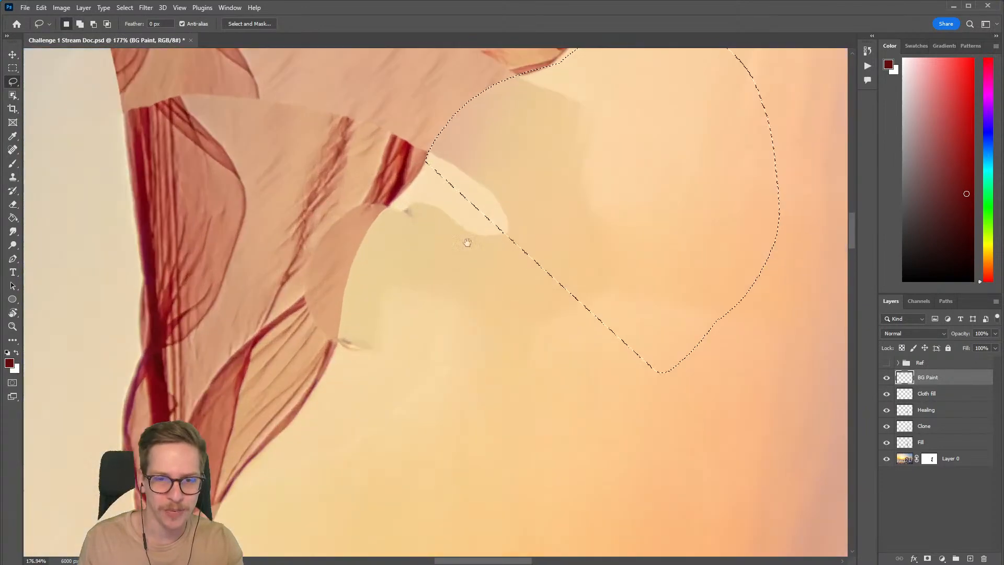
Step: Extend the selection over the sky along the scarf's lower edge, up to the narrow patched section
{"action": "left_click_drag", "start_coordinate": [458, 262], "coordinate": [494, 197]}
{"action": "mouse_move", "coordinate": [466, 91]}
{"action": "left_mouse_down"}
{"action": "mouse_move", "coordinate": [417, 149]}
{"action": "mouse_move", "coordinate": [470, 370]}
{"action": "mouse_move", "coordinate": [586, 256]}
{"action": "left_mouse_up"}
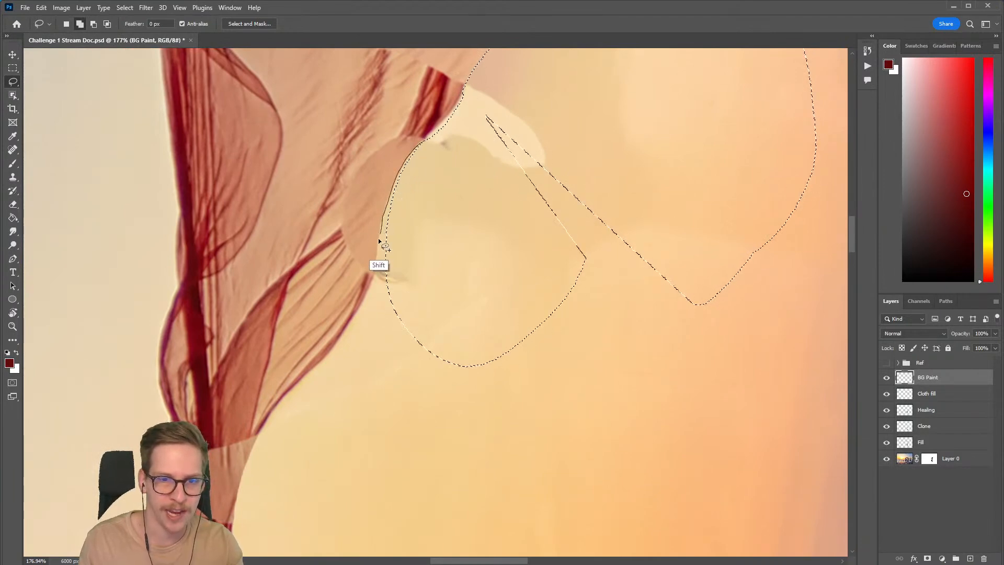
{"action": "mouse_move", "coordinate": [464, 344]}
{"action": "left_mouse_down"}
{"action": "mouse_move", "coordinate": [464, 327]}
{"action": "mouse_move", "coordinate": [358, 389]}
{"action": "mouse_move", "coordinate": [439, 346]}
{"action": "mouse_move", "coordinate": [388, 369]}
{"action": "mouse_move", "coordinate": [428, 221]}
{"action": "mouse_move", "coordinate": [468, 203]}
{"action": "left_mouse_up"}
{"action": "mouse_move", "coordinate": [437, 157]}
{"action": "left_mouse_down"}
{"action": "mouse_move", "coordinate": [444, 190]}
{"action": "mouse_move", "coordinate": [470, 206]}
{"action": "left_mouse_up"}
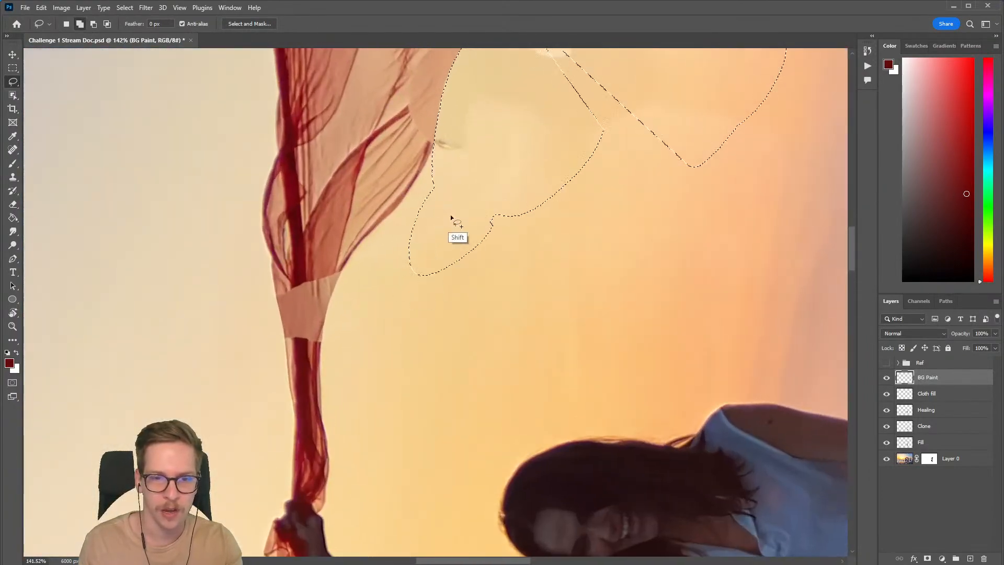
{"action": "mouse_move", "coordinate": [365, 243]}
{"action": "left_mouse_down"}
{"action": "mouse_move", "coordinate": [321, 332]}
{"action": "mouse_move", "coordinate": [514, 365]}
{"action": "mouse_move", "coordinate": [501, 194]}
{"action": "mouse_move", "coordinate": [417, 208]}
{"action": "left_mouse_up"}
{"action": "left_click_drag", "start_coordinate": [361, 246], "coordinate": [463, 191]}
{"action": "left_click_drag", "start_coordinate": [355, 187], "coordinate": [378, 385]}
{"action": "left_click_drag", "start_coordinate": [308, 197], "coordinate": [328, 257]}
{"action": "scroll", "coordinate": [312, 199], "scroll_direction": "up", "scroll_amount": 4}
Step: Add the sky areas above the scarf's narrow patch and beside its upper corner to the selection
{"action": "mouse_move", "coordinate": [304, 203]}
{"action": "left_mouse_down"}
{"action": "mouse_move", "coordinate": [324, 321]}
{"action": "mouse_move", "coordinate": [265, 205]}
{"action": "mouse_move", "coordinate": [303, 203]}
{"action": "mouse_move", "coordinate": [349, 230]}
{"action": "mouse_move", "coordinate": [356, 253]}
{"action": "mouse_move", "coordinate": [309, 329]}
{"action": "mouse_move", "coordinate": [344, 209]}
{"action": "left_mouse_up"}
{"action": "scroll", "coordinate": [303, 204], "scroll_direction": "down", "scroll_amount": 12}
{"action": "scroll", "coordinate": [382, 215], "scroll_direction": "up", "scroll_amount": 8}
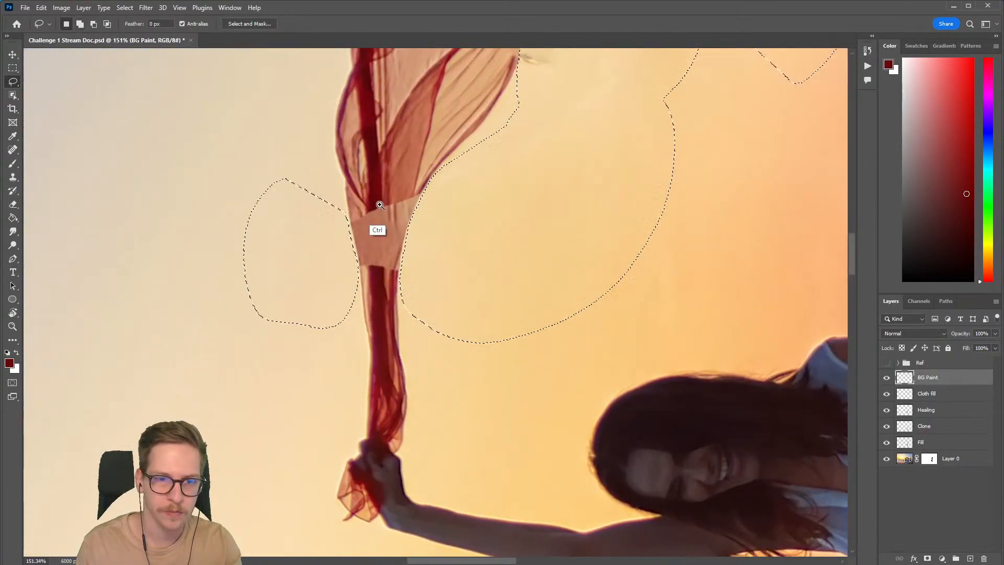
{"action": "scroll", "coordinate": [380, 217], "scroll_direction": "down", "scroll_amount": 10}
{"action": "key", "text": "Escape"}
{"action": "scroll", "coordinate": [541, 203], "scroll_direction": "up", "scroll_amount": 3}
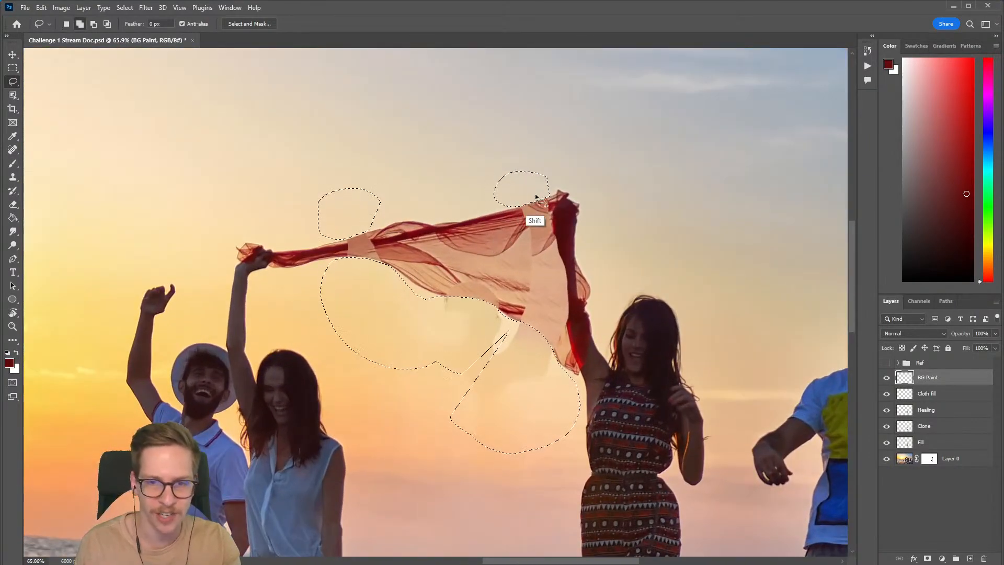
Step: Join the selected sky areas above the scarf and enlarge the selection below it to close the gap between its parts
{"action": "mouse_move", "coordinate": [536, 196]}
{"action": "left_mouse_down"}
{"action": "mouse_move", "coordinate": [558, 186]}
{"action": "mouse_move", "coordinate": [486, 119]}
{"action": "mouse_move", "coordinate": [286, 197]}
{"action": "mouse_move", "coordinate": [303, 230]}
{"action": "mouse_move", "coordinate": [528, 194]}
{"action": "left_mouse_up"}
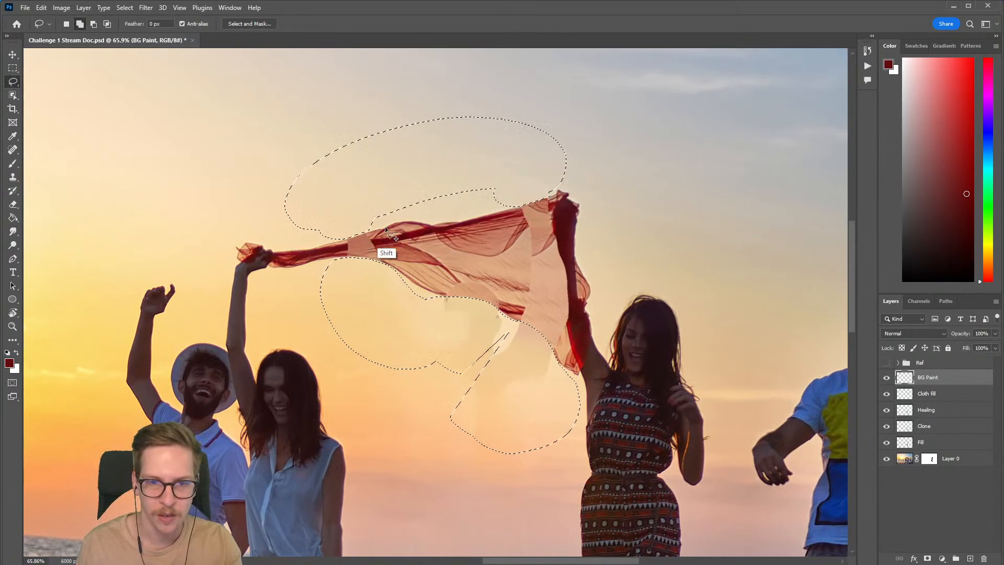
{"action": "left_click_drag", "start_coordinate": [373, 219], "coordinate": [512, 186]}
{"action": "mouse_move", "coordinate": [438, 337]}
{"action": "left_mouse_down"}
{"action": "mouse_move", "coordinate": [426, 240]}
{"action": "mouse_move", "coordinate": [422, 265]}
{"action": "left_mouse_up"}
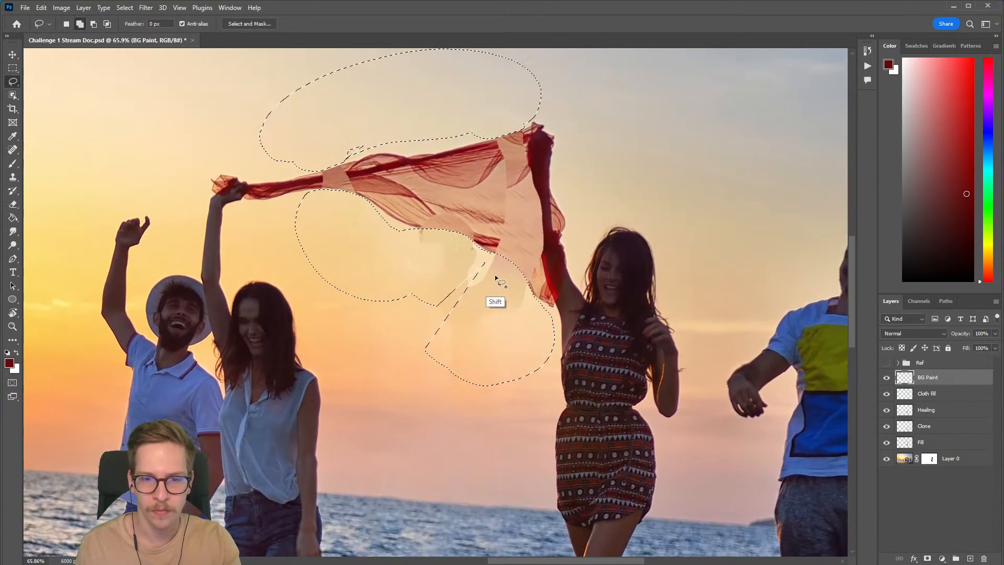
{"action": "mouse_move", "coordinate": [497, 269]}
{"action": "left_mouse_down"}
{"action": "mouse_move", "coordinate": [361, 305]}
{"action": "mouse_move", "coordinate": [538, 345]}
{"action": "left_mouse_up"}
{"action": "mouse_move", "coordinate": [358, 259]}
{"action": "left_mouse_down"}
{"action": "mouse_move", "coordinate": [334, 346]}
{"action": "mouse_move", "coordinate": [379, 400]}
{"action": "left_mouse_up"}
{"action": "left_click_drag", "start_coordinate": [303, 209], "coordinate": [337, 238]}
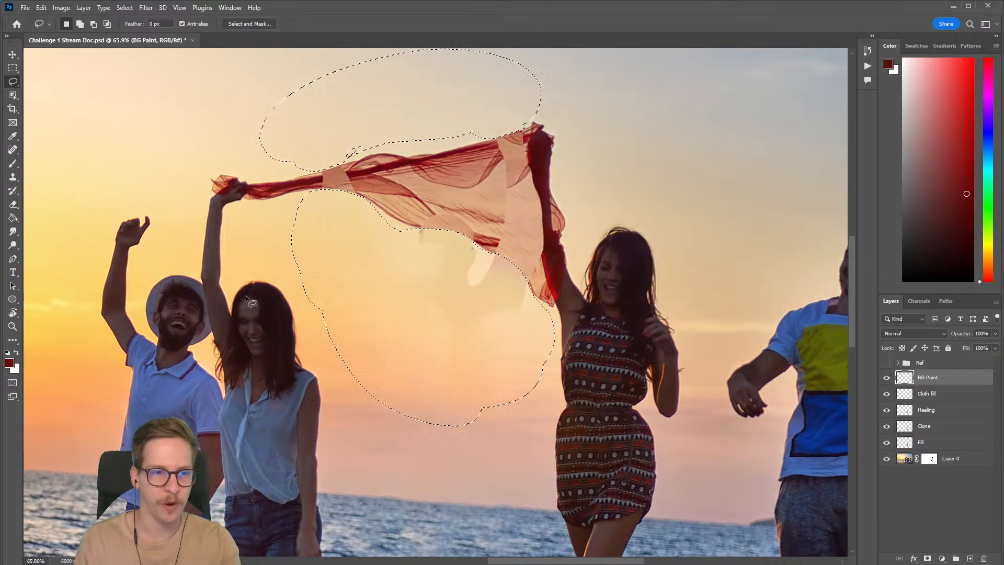
Step: Choose the Airbrush preset for the Brush tool, enlarge it to 400 px and set its flow to 29%
{"action": "key", "text": "b"}
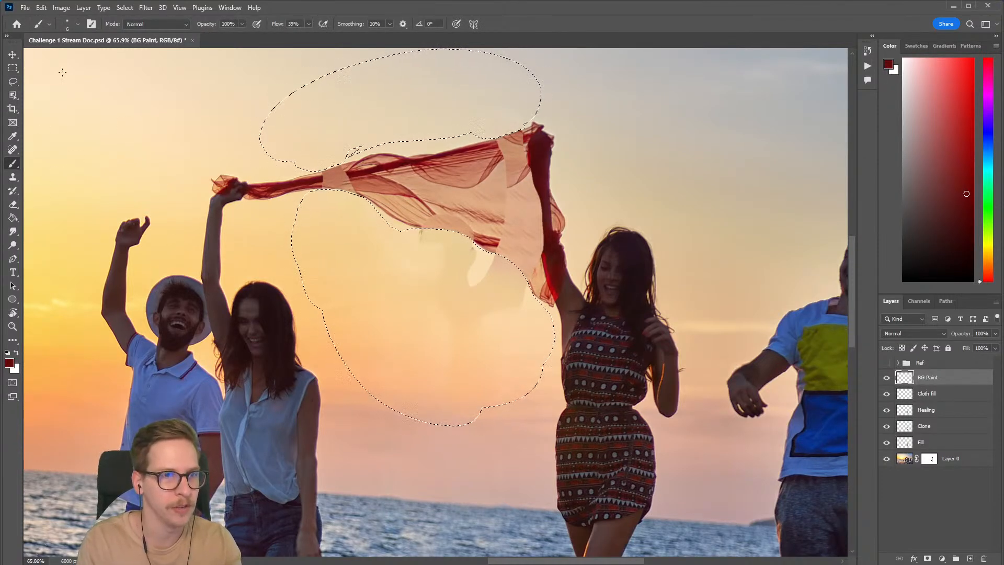
{"action": "left_click", "coordinate": [71, 26]}
{"action": "left_click", "coordinate": [95, 199]}
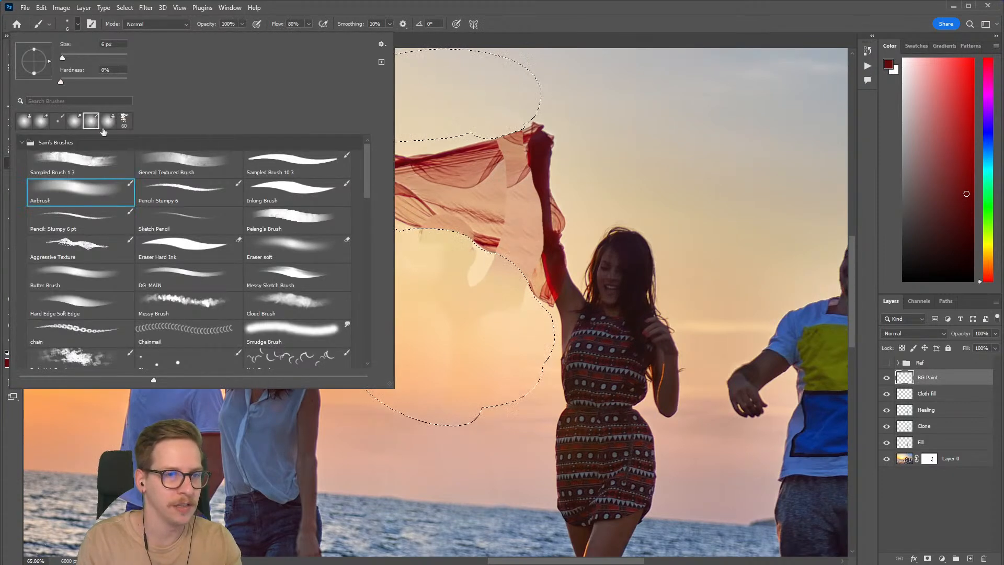
{"action": "left_click", "coordinate": [411, 30]}
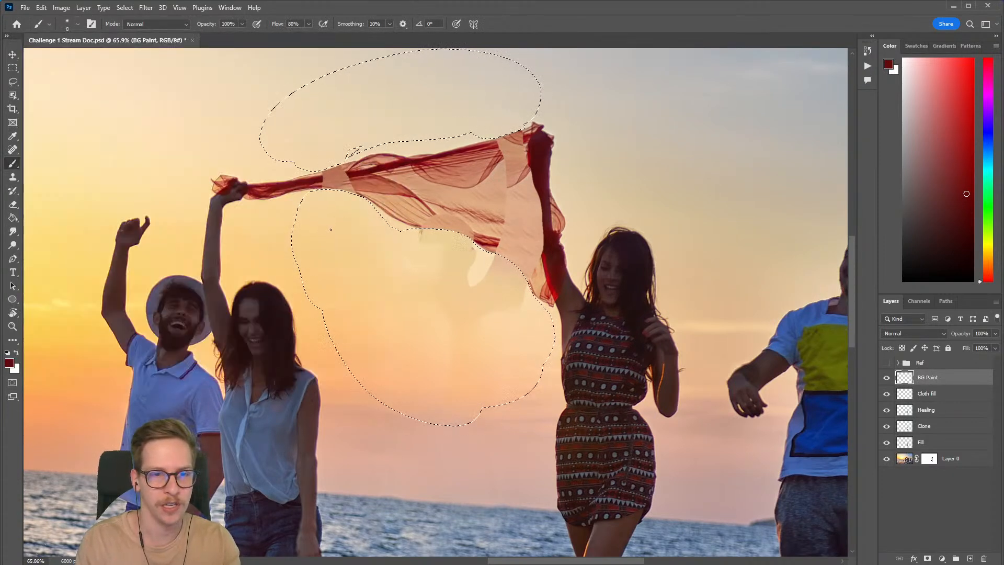
{"action": "key", "text": "bracketright"}
{"action": "key", "text": "bracketright"}
{"action": "key", "text": "bracketright"}
{"action": "key", "text": "bracketright"}
{"action": "key", "text": "bracketright"}
{"action": "key", "text": "bracketright"}
{"action": "key", "text": "bracketright"}
{"action": "key", "text": "bracketright"}
{"action": "key", "text": "bracketright"}
{"action": "key", "text": "bracketright"}
{"action": "key", "text": "bracketright"}
{"action": "key", "text": "bracketright"}
{"action": "key", "text": "bracketright"}
{"action": "key", "text": "bracketright"}
{"action": "key", "text": "bracketright"}
{"action": "key", "text": "bracketright"}
{"action": "key", "text": "bracketright"}
{"action": "key", "text": "bracketright"}
{"action": "key", "text": "bracketright"}
{"action": "key", "text": "bracketright"}
{"action": "key", "text": "bracketright"}
{"action": "key", "text": "bracketright"}
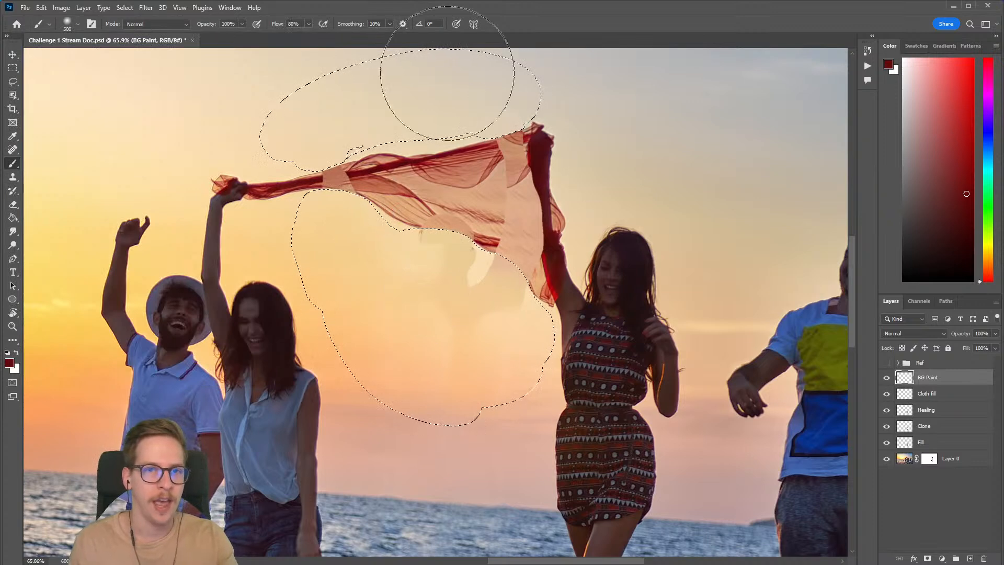
{"action": "left_click", "coordinate": [309, 24]}
{"action": "left_click_drag", "start_coordinate": [308, 34], "coordinate": [283, 37]}
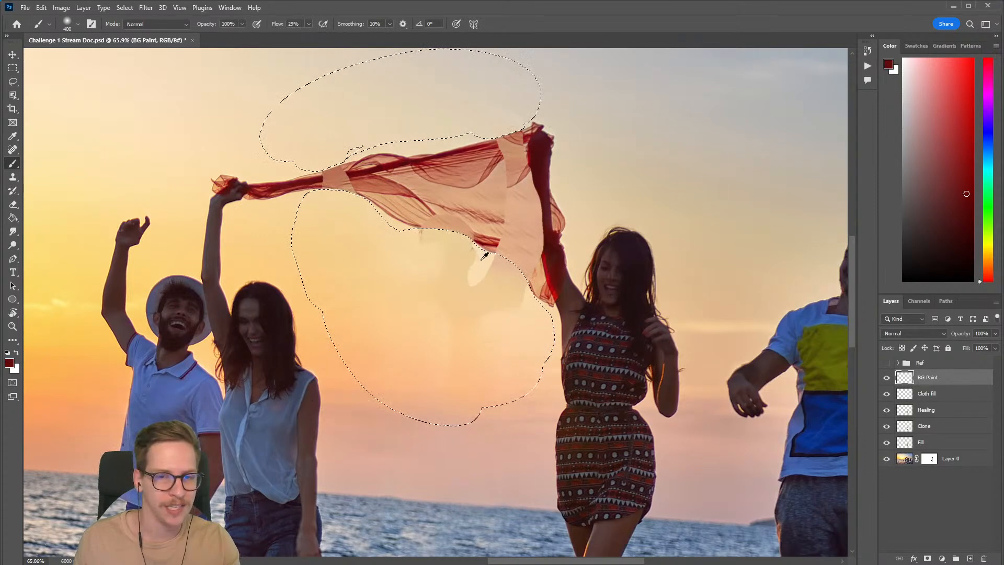
Step: Paint sampled sky colours over the blotches below the scarf, raising the brush flow to 41%
{"action": "left_click", "coordinate": [477, 258], "text": "alt"}
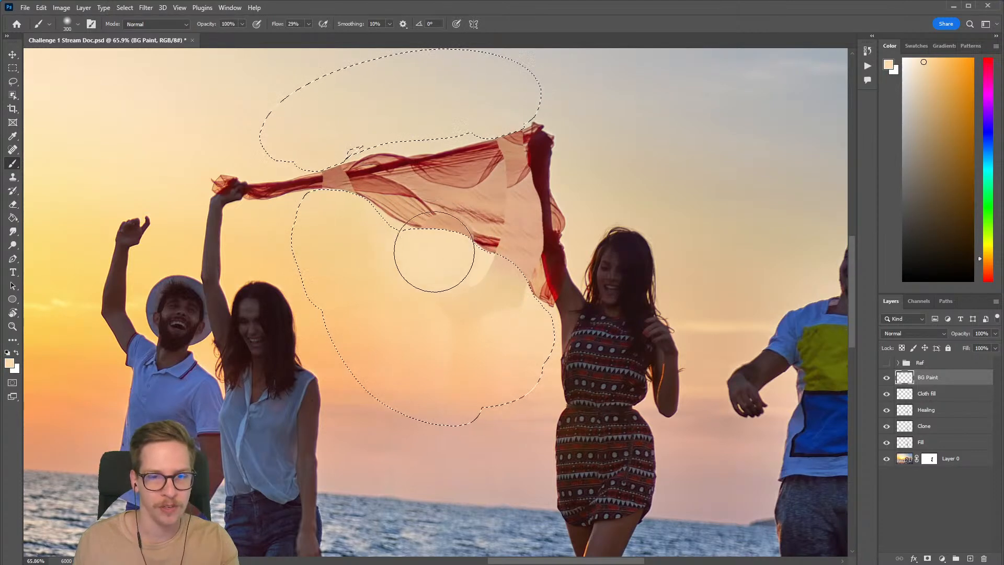
{"action": "left_click", "coordinate": [309, 24]}
{"action": "left_click_drag", "start_coordinate": [455, 299], "coordinate": [454, 257]}
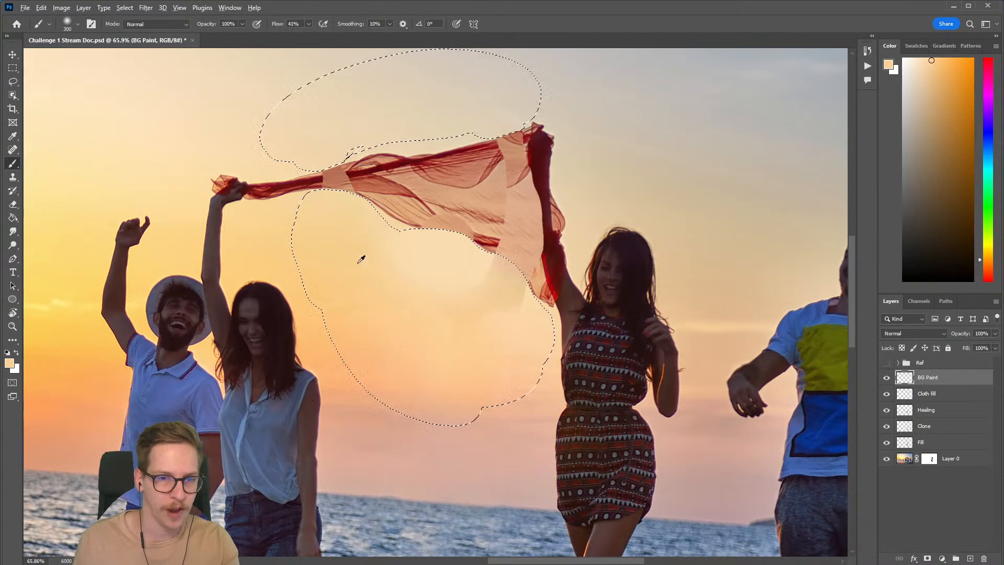
{"action": "left_click", "coordinate": [347, 246], "text": "alt"}
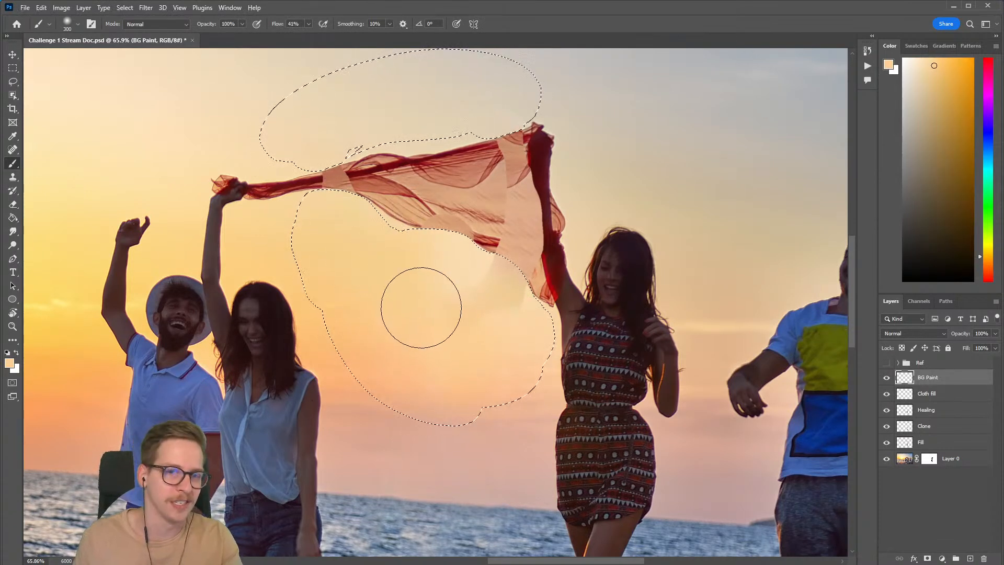
{"action": "left_click", "coordinate": [460, 262], "text": "alt"}
{"action": "key", "text": "bracketright"}
Step: Compare the photo with the BG Paint layer hidden and shown, and check the scarf edge with the selection temporarily cleared
{"action": "left_click", "coordinate": [887, 378]}
{"action": "left_click", "coordinate": [887, 378]}
{"action": "key", "text": "ctrl+d"}
{"action": "mouse_move", "coordinate": [398, 257]}
{"action": "left_mouse_down"}
{"action": "mouse_move", "coordinate": [444, 220]}
{"action": "mouse_move", "coordinate": [474, 274]}
{"action": "mouse_move", "coordinate": [481, 146]}
{"action": "left_mouse_up"}
{"action": "key", "text": "ctrl+z"}
Step: Add the leftover sky sliver along the scarf's curved lower edge to the selection with the Lasso tool
{"action": "key", "text": "r"}
{"action": "key", "text": "l"}
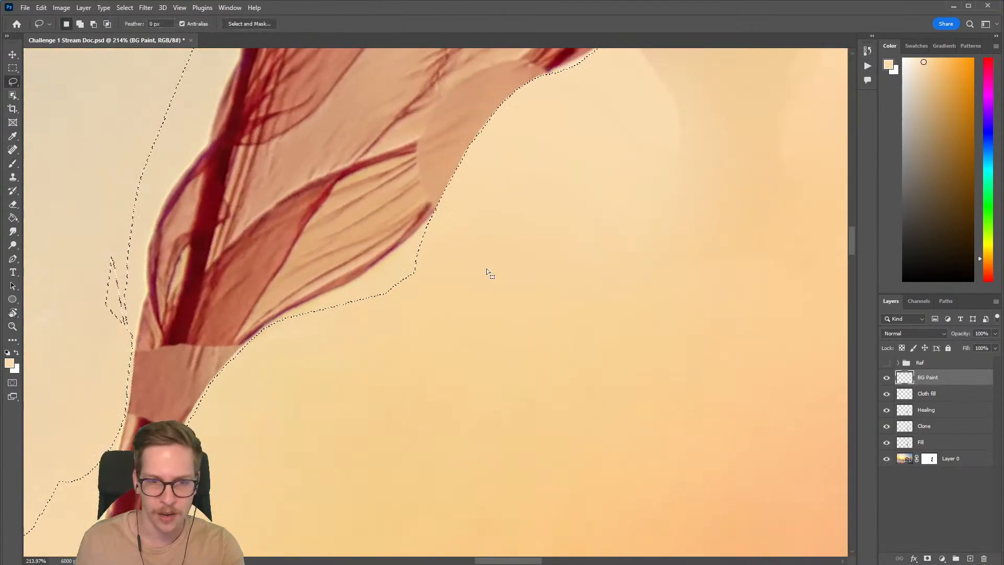
{"action": "key", "text": "shift"}
{"action": "left_click_drag", "start_coordinate": [261, 323], "coordinate": [334, 290]}
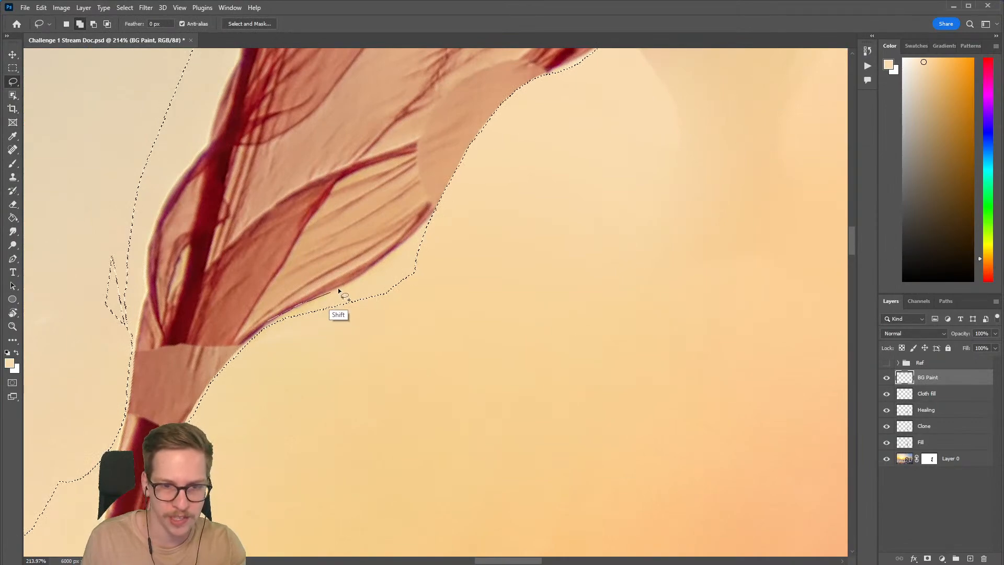
{"action": "left_click_drag", "start_coordinate": [389, 260], "coordinate": [472, 216]}
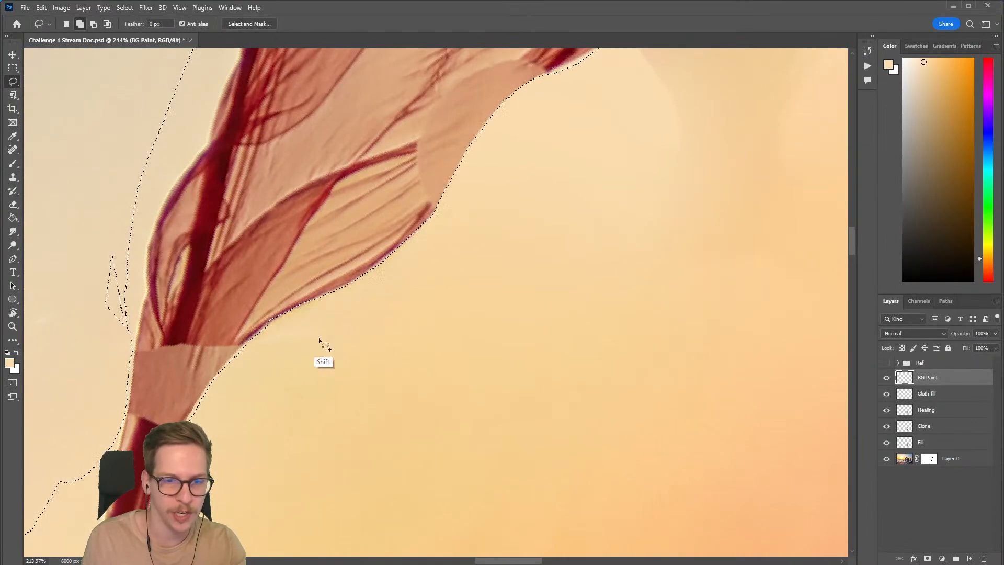
{"action": "left_click_drag", "start_coordinate": [347, 320], "coordinate": [298, 346]}
{"action": "key", "text": "Escape"}
{"action": "left_click_drag", "start_coordinate": [560, 377], "coordinate": [457, 345]}
Step: Blend the sky below the scarf with sampled colours, using brush sizes of 300 and 400 px
{"action": "key", "text": "b"}
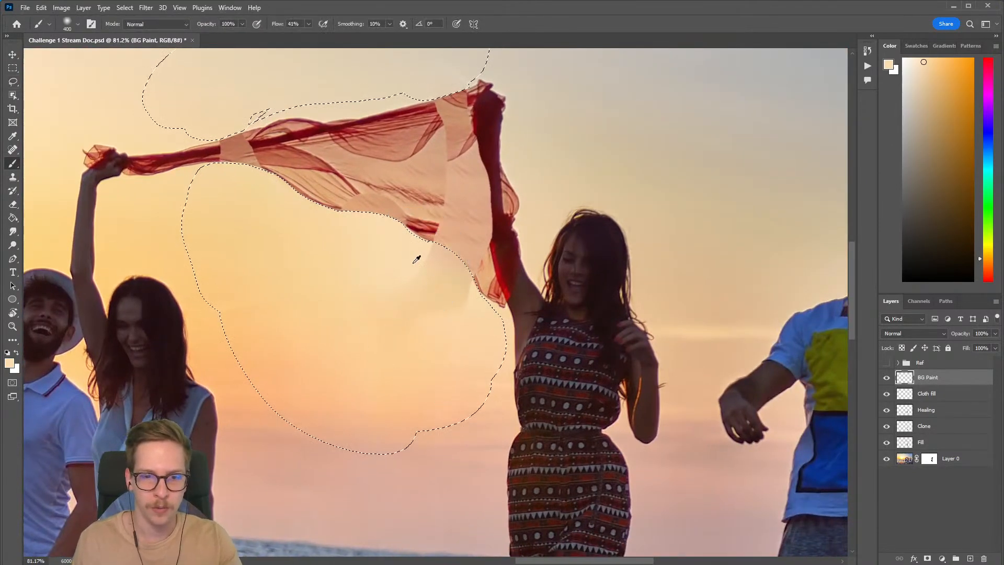
{"action": "key", "text": "bracketleft"}
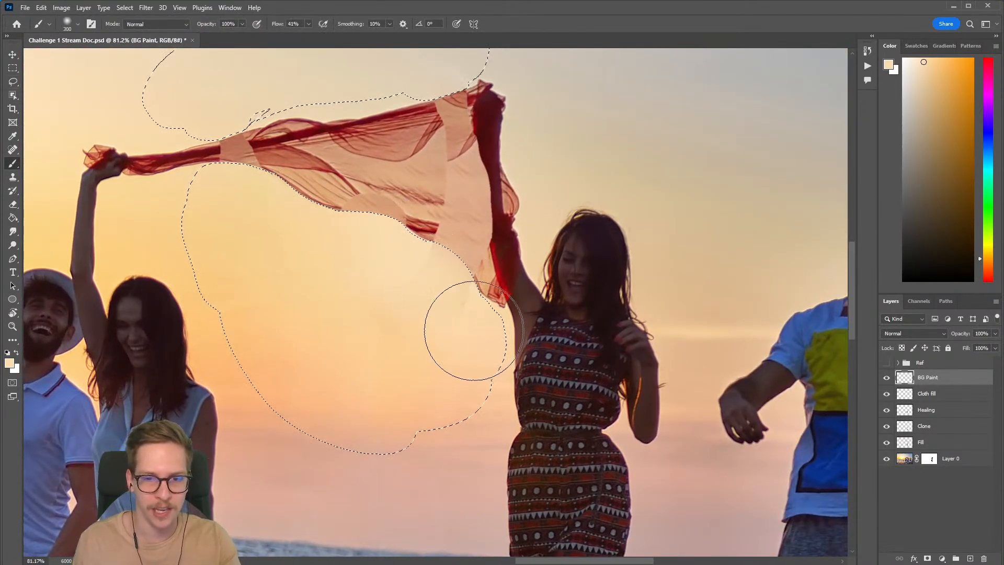
{"action": "left_click", "coordinate": [469, 308], "text": "alt"}
{"action": "mouse_move", "coordinate": [459, 291]}
{"action": "left_mouse_down"}
{"action": "mouse_move", "coordinate": [438, 298]}
{"action": "mouse_move", "coordinate": [429, 259]}
{"action": "left_mouse_up"}
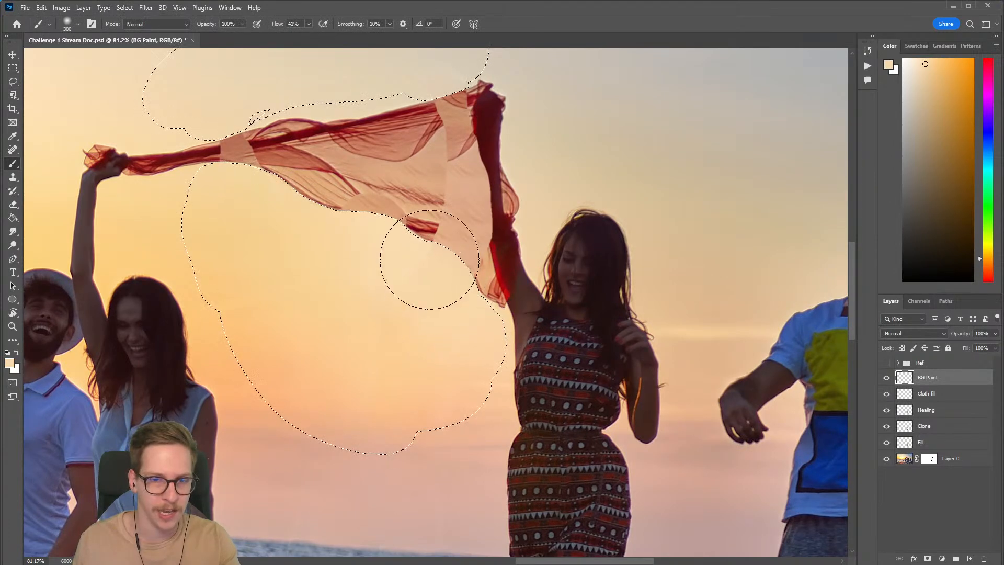
{"action": "left_click", "coordinate": [401, 339], "text": "alt"}
{"action": "key", "text": "bracketright"}
{"action": "mouse_move", "coordinate": [399, 321]}
{"action": "left_mouse_down"}
{"action": "mouse_move", "coordinate": [394, 347]}
{"action": "mouse_move", "coordinate": [347, 301]}
{"action": "mouse_move", "coordinate": [416, 363]}
{"action": "left_mouse_up"}
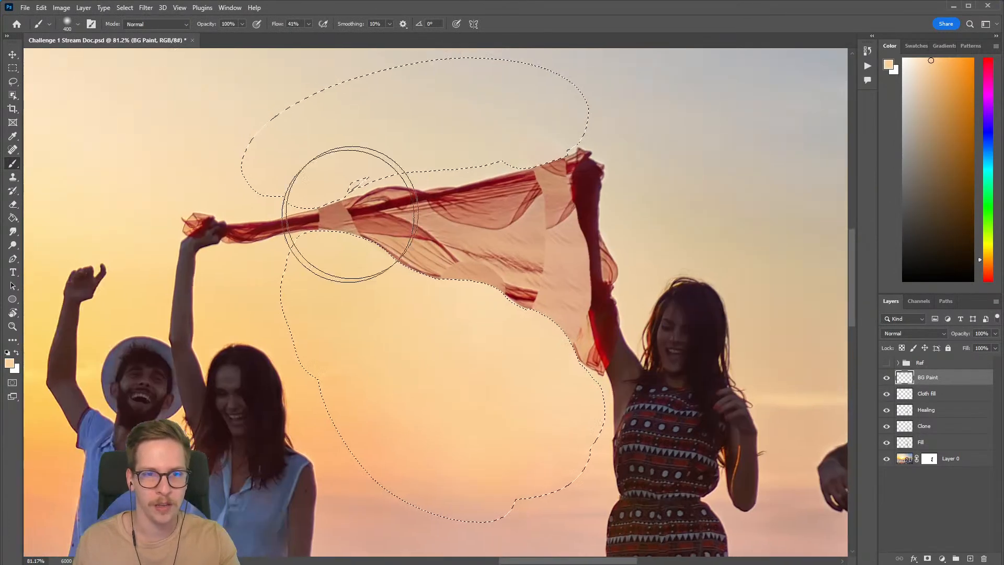
{"action": "left_click_drag", "start_coordinate": [347, 221], "coordinate": [321, 308]}
Step: Paint the sky above the scarf with sampled colours using a 150 px brush, and clear the selection
{"action": "left_click", "coordinate": [514, 204], "text": "alt"}
{"action": "key", "text": "bracketleft"}
{"action": "key", "text": "bracketleft"}
{"action": "key", "text": "bracketleft"}
{"action": "key", "text": "bracketleft"}
{"action": "key", "text": "bracketleft"}
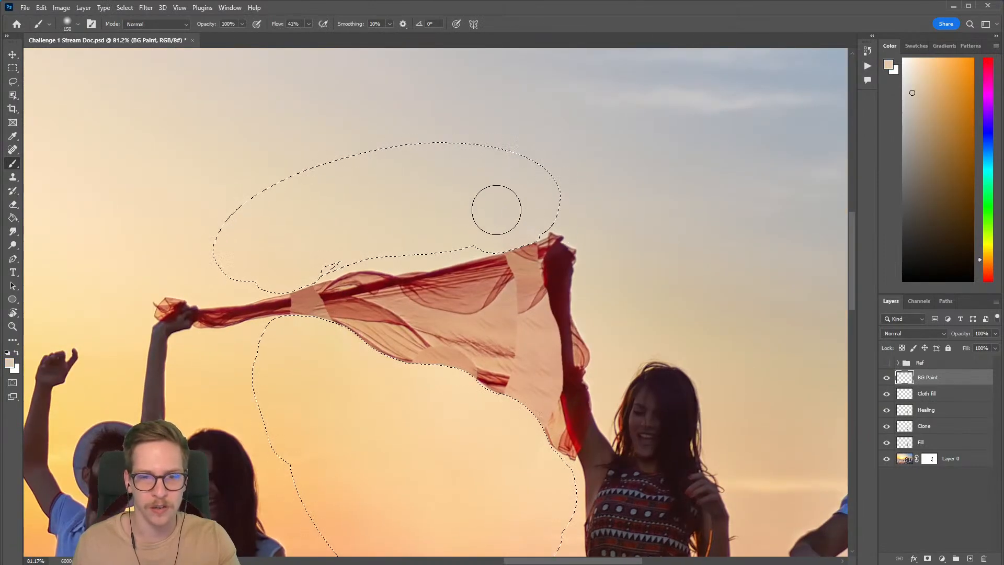
{"action": "left_click", "coordinate": [298, 241], "text": "alt"}
{"action": "key", "text": "ctrl+d"}
Step: Compare the whole photo with the BG Paint layer hidden and shown, leaving it visible
{"action": "left_click_drag", "start_coordinate": [575, 346], "coordinate": [448, 225]}
{"action": "left_click_drag", "start_coordinate": [472, 382], "coordinate": [512, 274]}
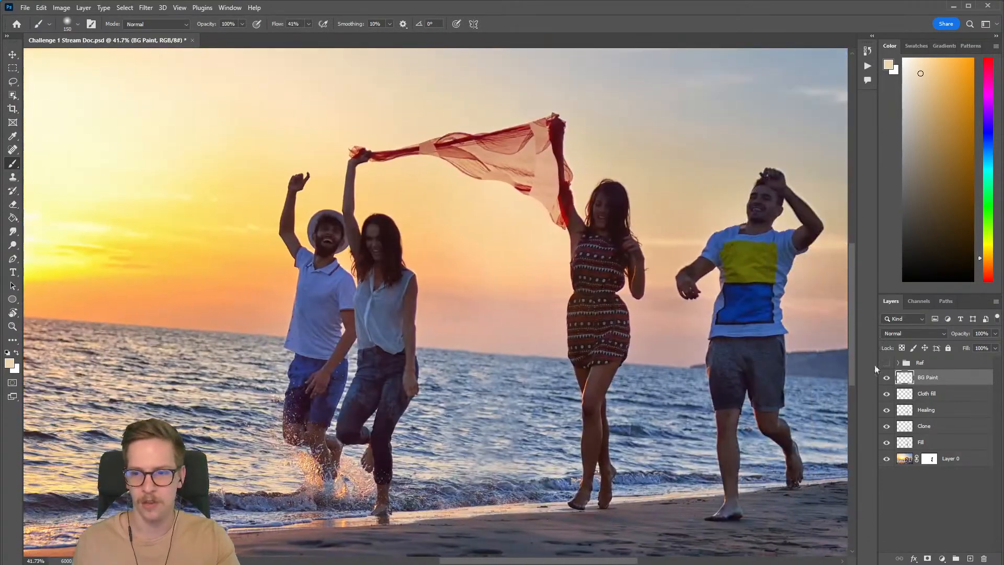
{"action": "left_click", "coordinate": [884, 380]}
{"action": "left_click", "coordinate": [884, 380]}
{"action": "left_click", "coordinate": [885, 380]}
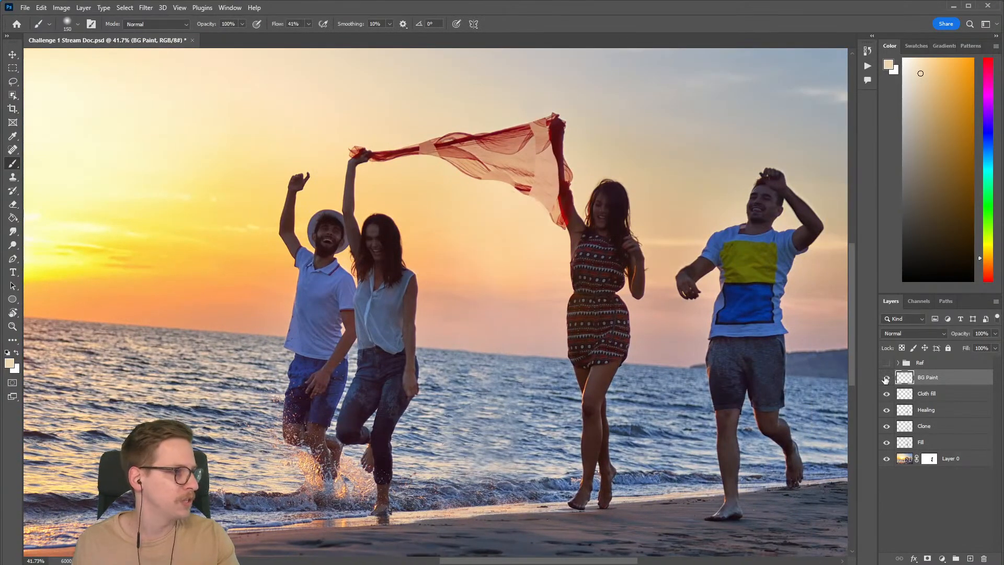
{"action": "left_click_drag", "start_coordinate": [592, 242], "coordinate": [503, 262]}
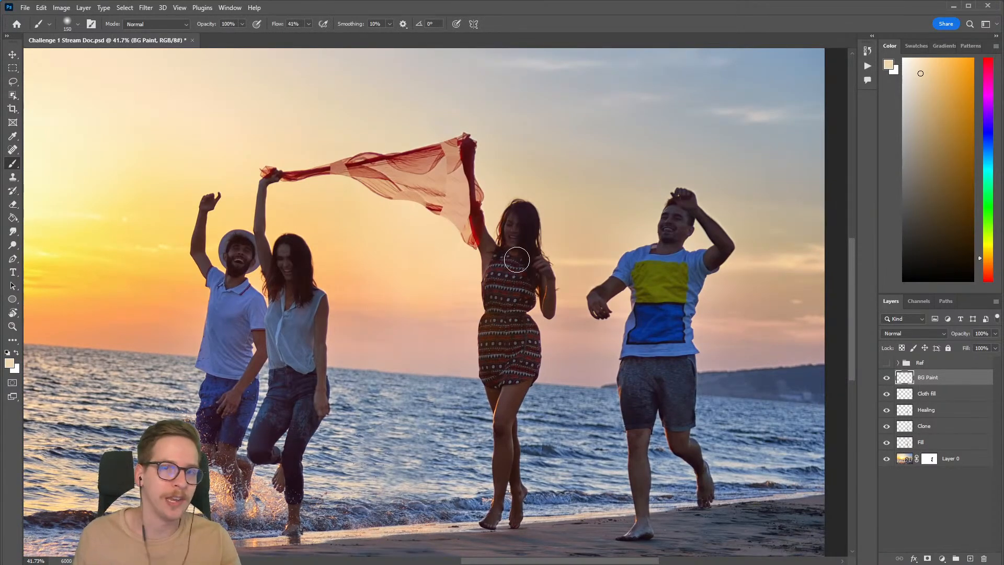
Step: Inspect the repainted background around the sea, the figures and the scarf's missing parts
{"action": "left_click_drag", "start_coordinate": [303, 398], "coordinate": [433, 320]}
{"action": "left_click_drag", "start_coordinate": [144, 369], "coordinate": [174, 355]}
{"action": "left_click_drag", "start_coordinate": [256, 312], "coordinate": [287, 324]}
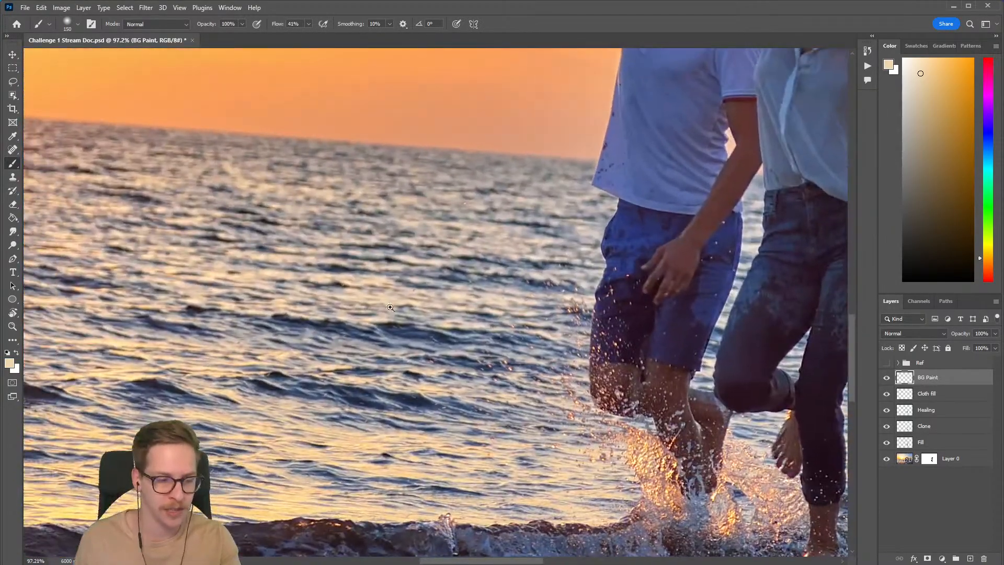
{"action": "left_click_drag", "start_coordinate": [369, 311], "coordinate": [341, 312]}
{"action": "left_click_drag", "start_coordinate": [527, 306], "coordinate": [310, 314]}
{"action": "left_click_drag", "start_coordinate": [483, 310], "coordinate": [409, 304]}
{"action": "left_click_drag", "start_coordinate": [426, 352], "coordinate": [461, 355]}
{"action": "left_click_drag", "start_coordinate": [423, 316], "coordinate": [366, 380]}
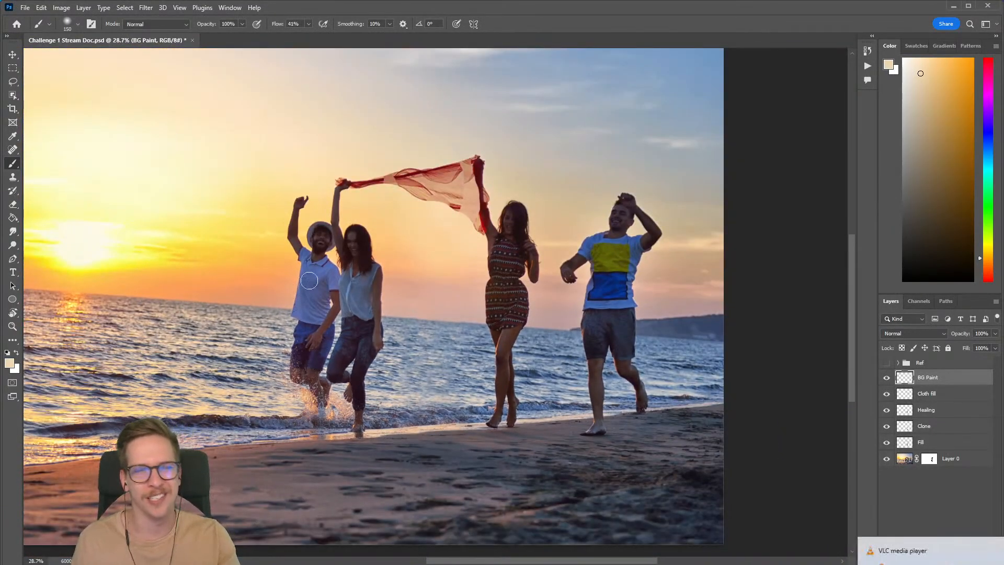
{"action": "left_click_drag", "start_coordinate": [477, 243], "coordinate": [510, 235]}
{"action": "left_click_drag", "start_coordinate": [453, 213], "coordinate": [450, 301]}
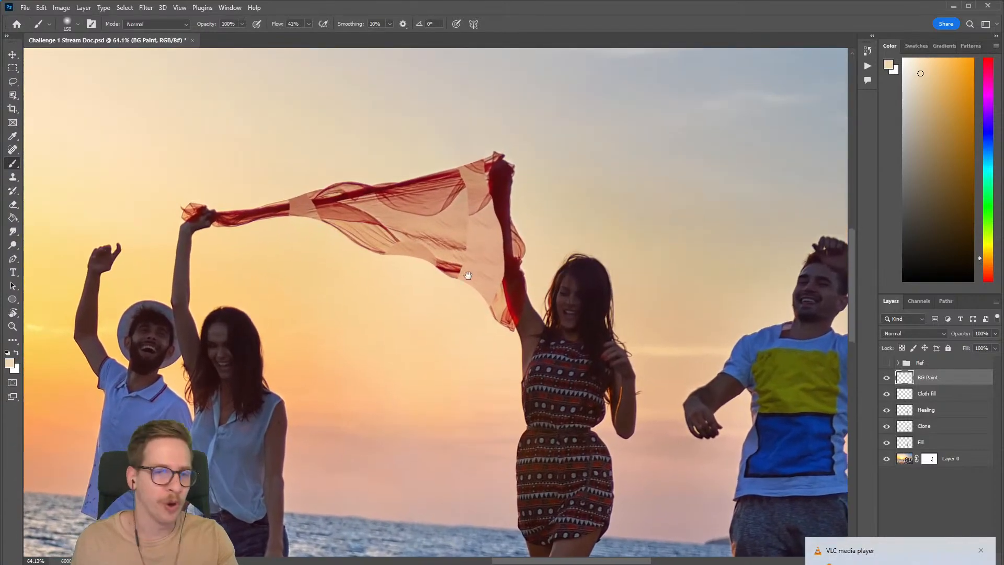
{"action": "left_click_drag", "start_coordinate": [452, 258], "coordinate": [461, 277]}
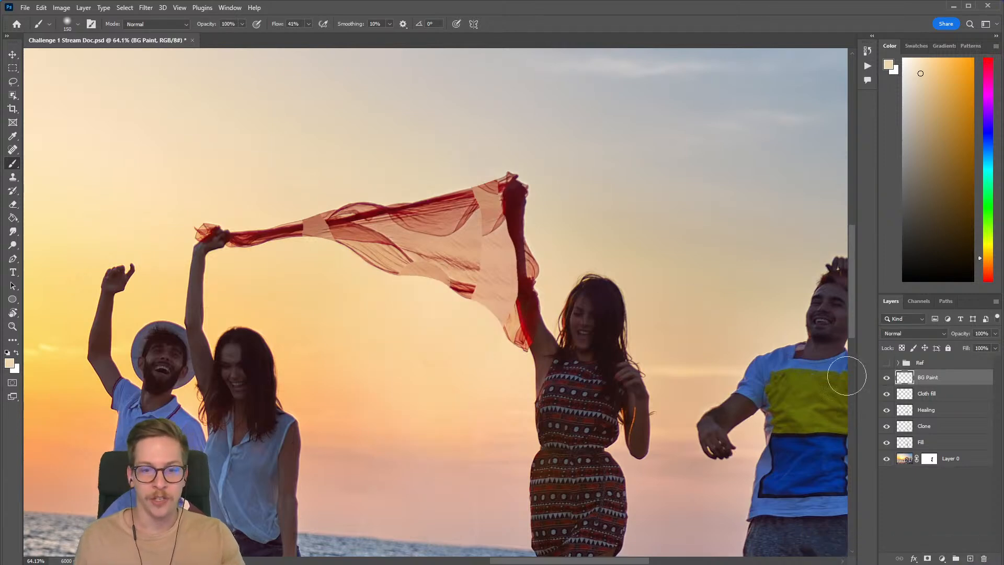
{"action": "left_click_drag", "start_coordinate": [411, 258], "coordinate": [479, 272]}
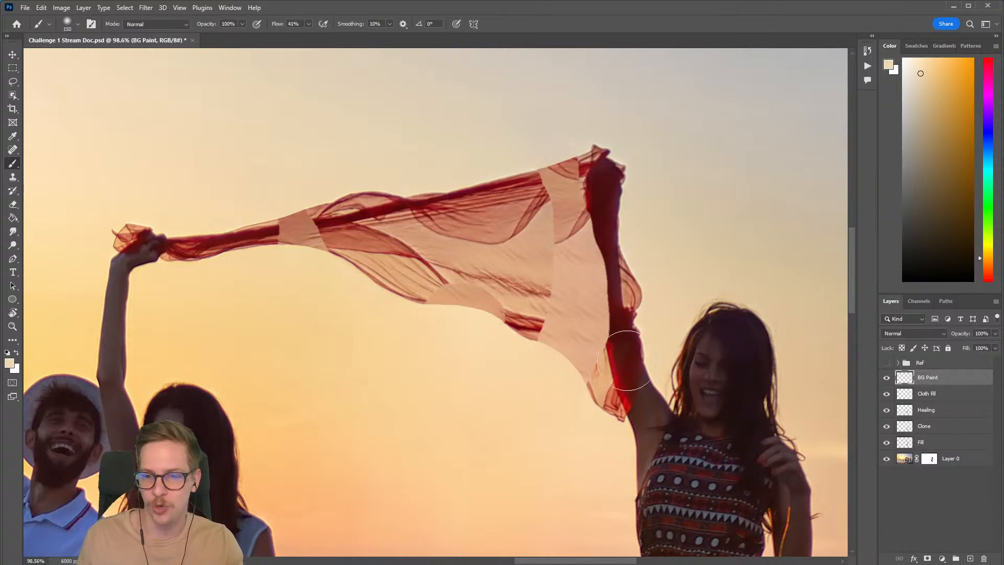
Step: Save the document and create a new layer named "Cloth clone" above BG Paint
{"action": "key", "text": "ctrl+s"}
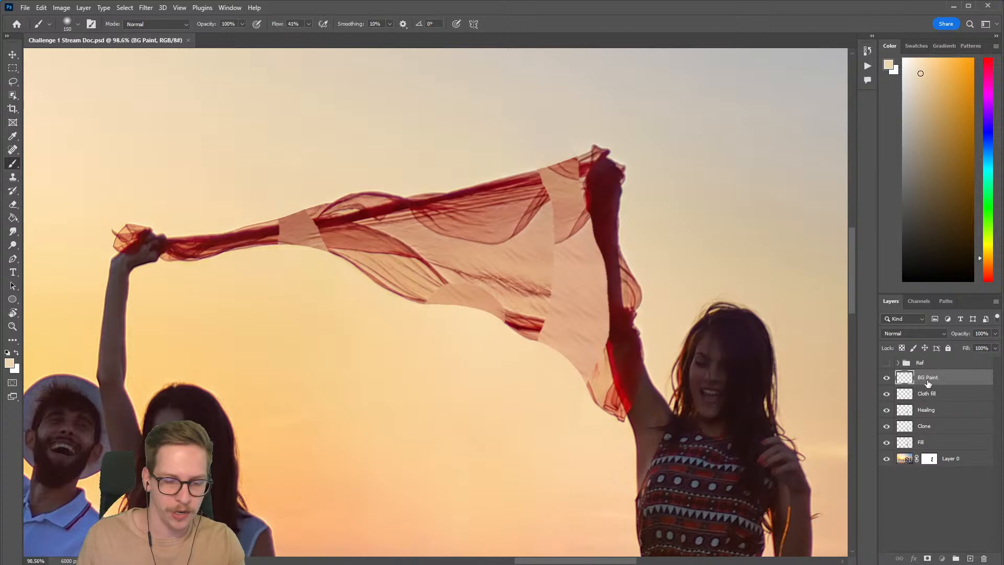
{"action": "key", "text": "ctrl+shift+n"}
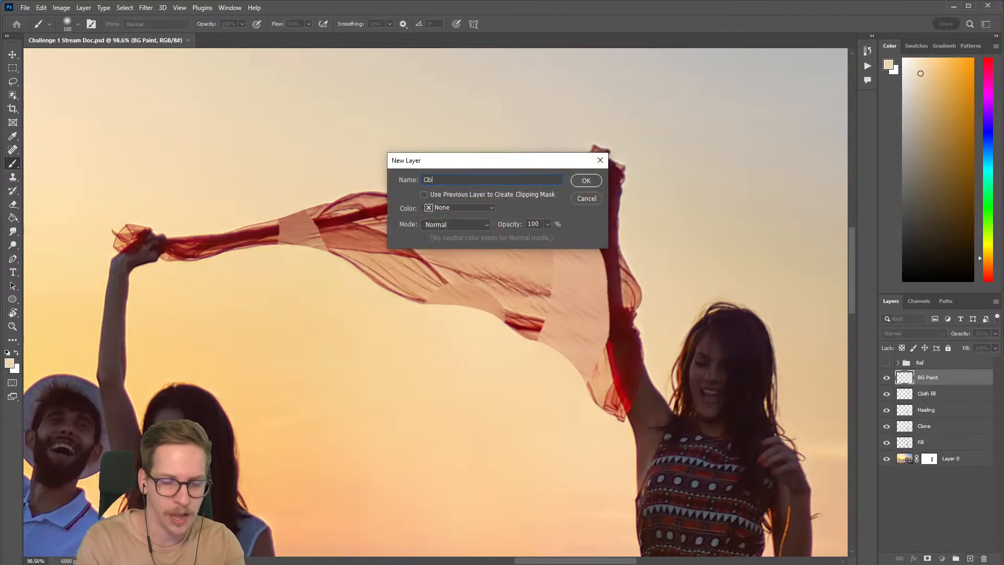
{"action": "type", "text": "Cloth clone"}
{"action": "key", "text": "Return"}
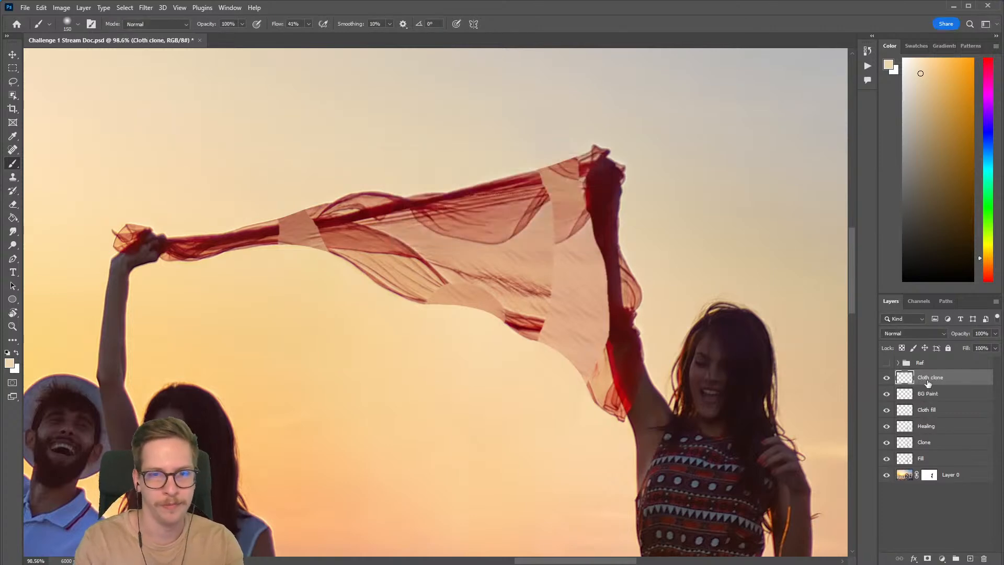
Step: Clone the rolled red cloth across the gap near the dark-haired woman's hand, using a 125 px Clone Stamp sampling all layers
{"action": "left_click_drag", "start_coordinate": [420, 291], "coordinate": [441, 294]}
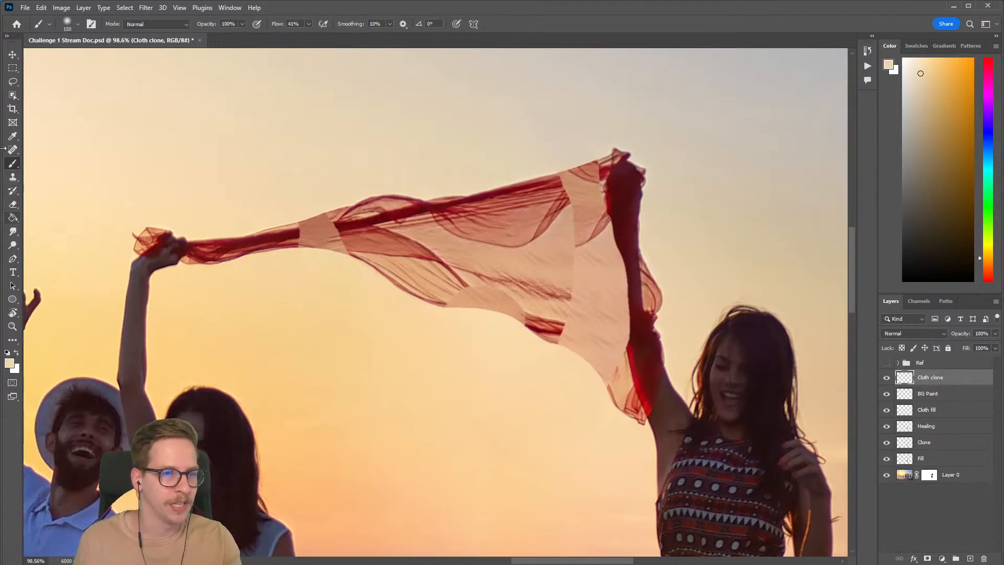
{"action": "left_click", "coordinate": [13, 177]}
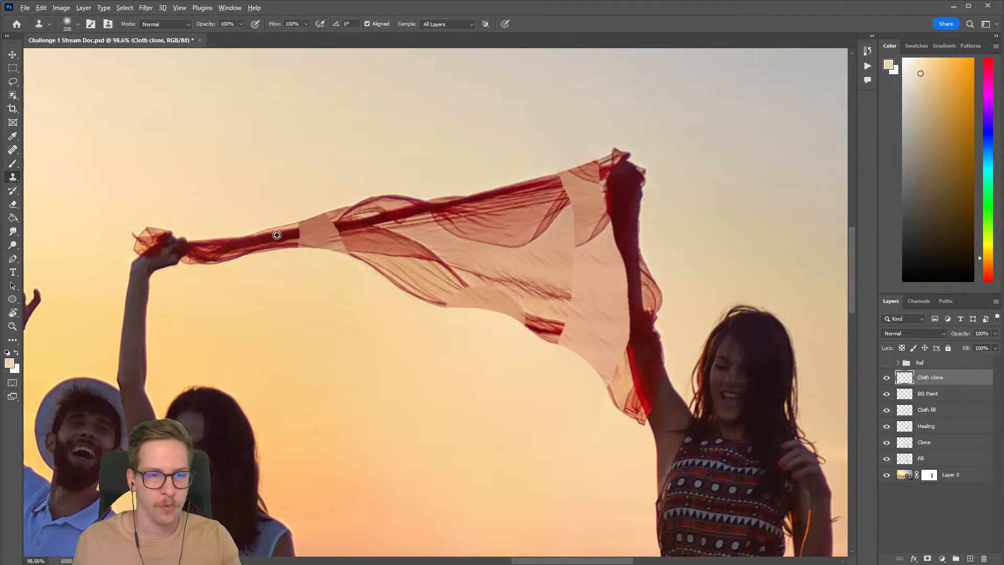
{"action": "scroll", "coordinate": [250, 243], "scroll_direction": "up", "scroll_amount": 3}
{"action": "key", "text": "bracketleft"}
{"action": "key", "text": "bracketleft"}
{"action": "key", "text": "bracketleft"}
{"action": "key", "text": "bracketleft"}
{"action": "key", "text": "bracketleft"}
{"action": "key", "text": "bracketleft"}
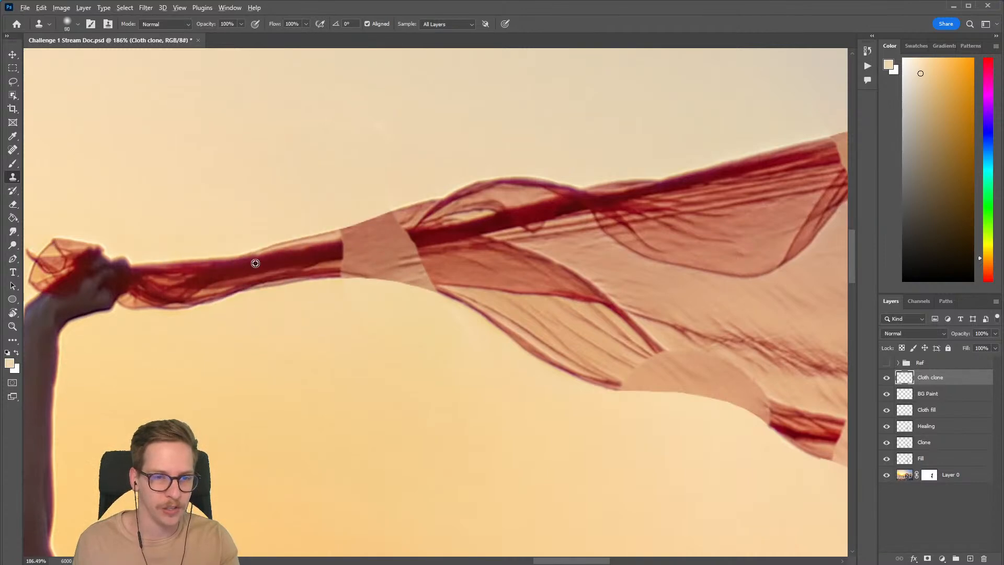
{"action": "left_click", "coordinate": [251, 268], "text": "alt"}
{"action": "key", "text": "bracketright"}
{"action": "key", "text": "bracketright"}
{"action": "key", "text": "bracketright"}
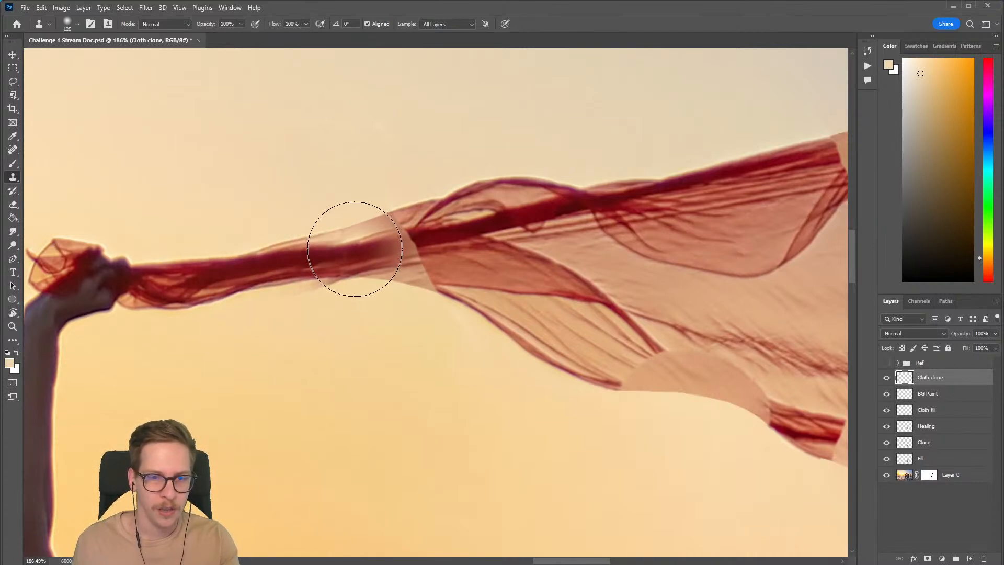
{"action": "mouse_move", "coordinate": [374, 240]}
{"action": "left_mouse_down"}
{"action": "mouse_move", "coordinate": [369, 242]}
{"action": "mouse_move", "coordinate": [420, 231]}
{"action": "left_mouse_up"}
{"action": "left_click_drag", "start_coordinate": [574, 399], "coordinate": [448, 351]}
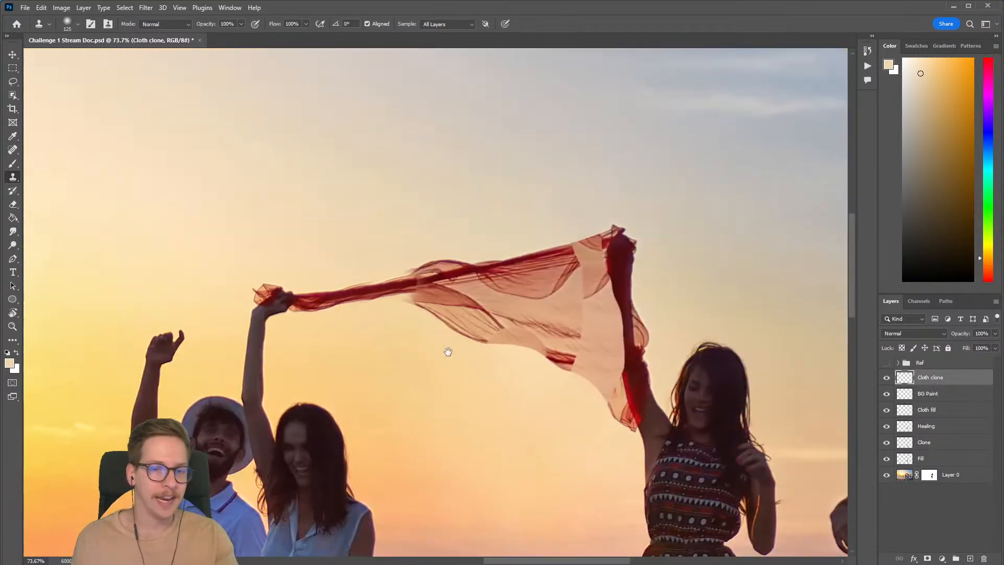
{"action": "left_click_drag", "start_coordinate": [380, 292], "coordinate": [435, 289]}
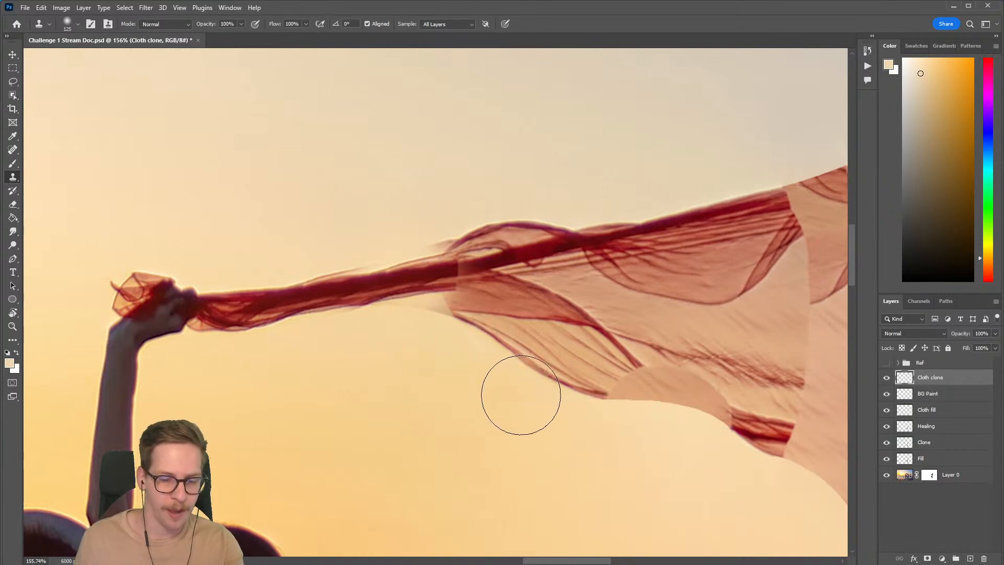
Step: Erase the cloned spill above and below the rolled cloth on the Cloth clone layer, using 60 and 50 px Eraser sizes
{"action": "left_click", "coordinate": [886, 378]}
{"action": "left_click", "coordinate": [886, 378]}
{"action": "key", "text": "e"}
{"action": "key", "text": "bracketleft"}
{"action": "key", "text": "bracketleft"}
{"action": "mouse_move", "coordinate": [462, 333]}
{"action": "left_mouse_down"}
{"action": "mouse_move", "coordinate": [408, 330]}
{"action": "mouse_move", "coordinate": [456, 328]}
{"action": "mouse_move", "coordinate": [387, 314]}
{"action": "mouse_move", "coordinate": [454, 318]}
{"action": "mouse_move", "coordinate": [420, 318]}
{"action": "left_mouse_up"}
{"action": "key", "text": "bracketleft"}
{"action": "key", "text": "bracketright"}
{"action": "key", "text": "ctrl+z"}
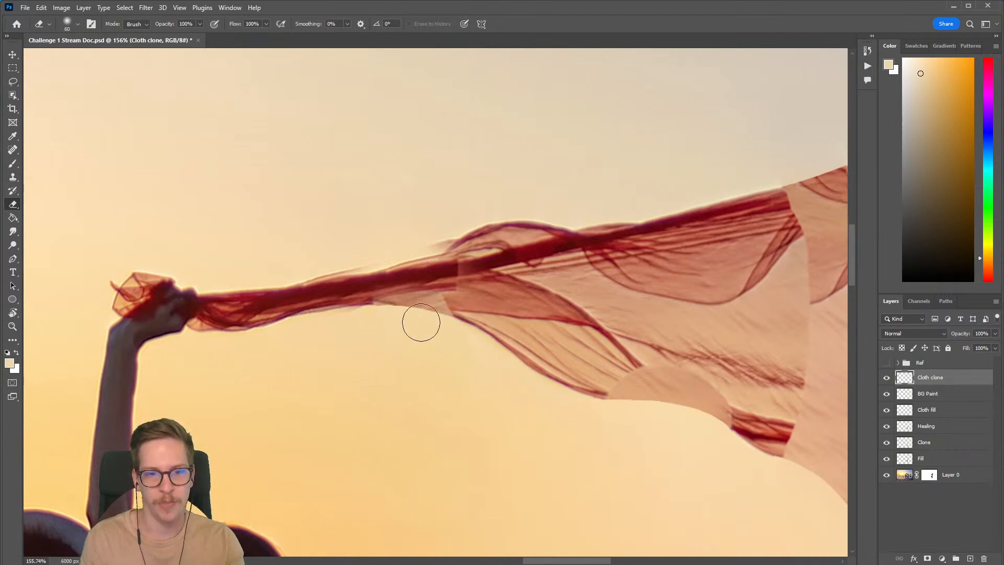
{"action": "key", "text": "bracketleft"}
{"action": "left_click_drag", "start_coordinate": [329, 260], "coordinate": [468, 221]}
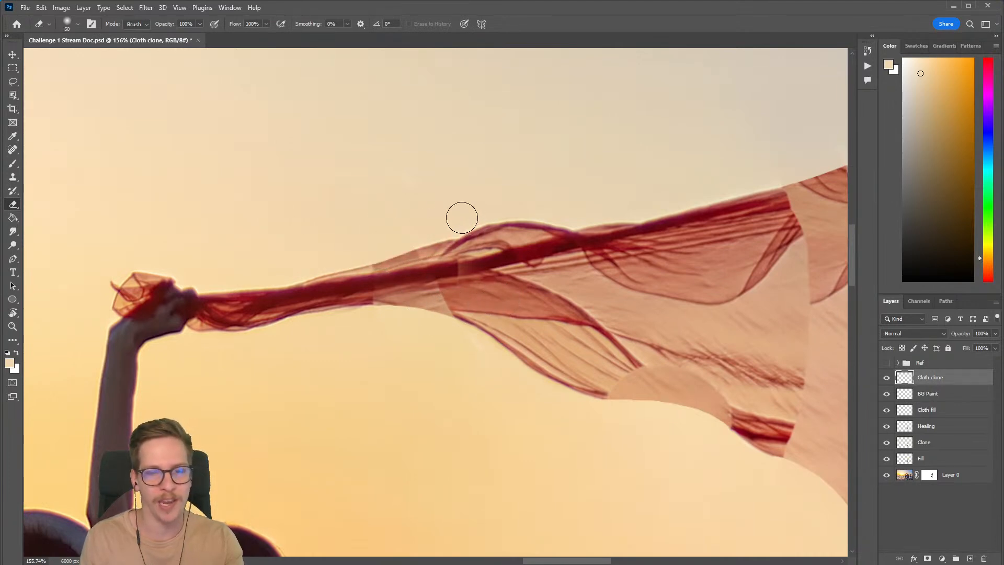
Step: Create a new layer with default settings above Cloth clone
{"action": "scroll", "coordinate": [556, 307], "scroll_direction": "down", "scroll_amount": 5}
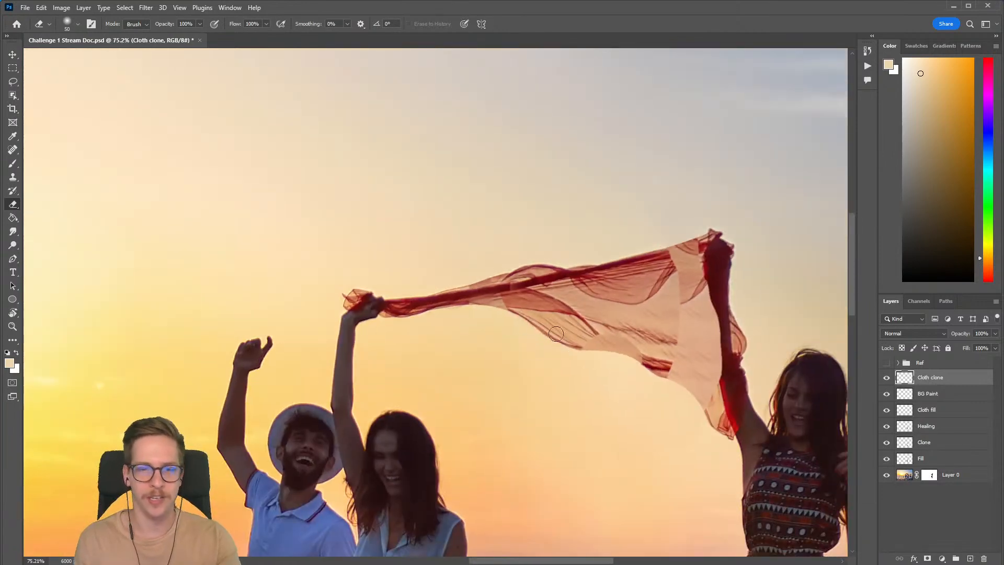
{"action": "scroll", "coordinate": [531, 292], "scroll_direction": "up", "scroll_amount": 5}
{"action": "scroll", "coordinate": [457, 303], "scroll_direction": "down", "scroll_amount": 3}
{"action": "scroll", "coordinate": [457, 304], "scroll_direction": "down", "scroll_amount": 2}
{"action": "scroll", "coordinate": [456, 308], "scroll_direction": "up", "scroll_amount": 6}
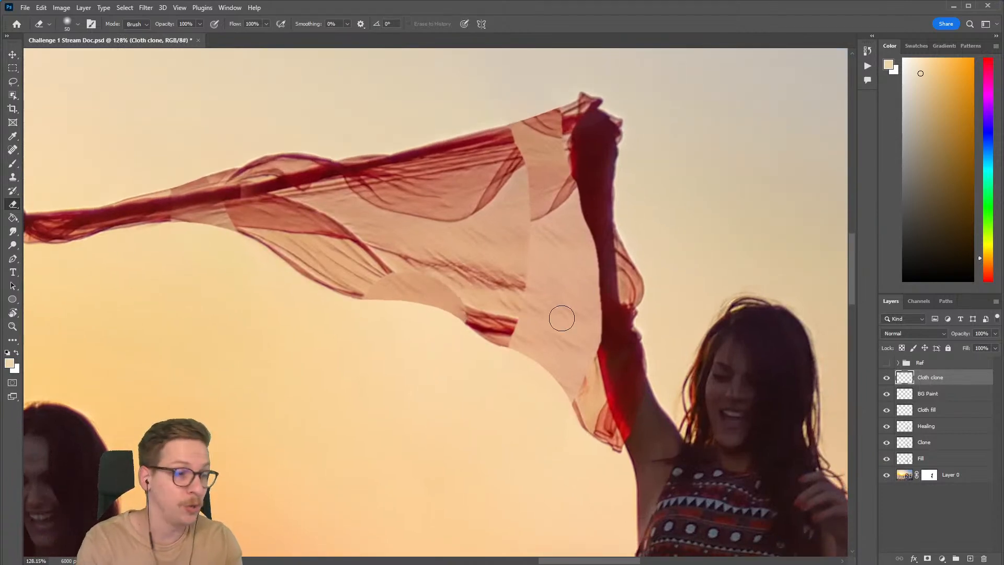
{"action": "key", "text": "ctrl+shift+n"}
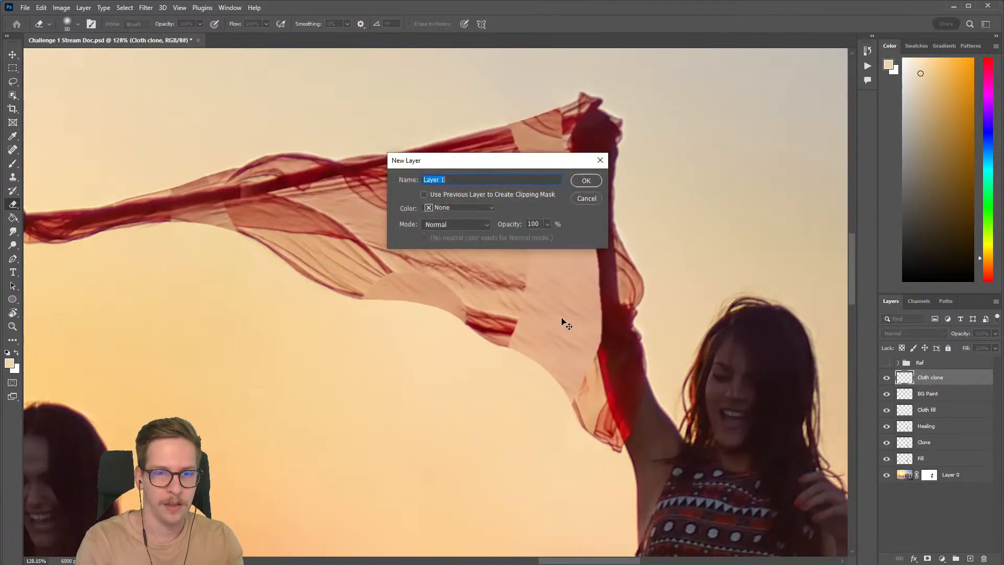
{"action": "key", "text": "Return"}
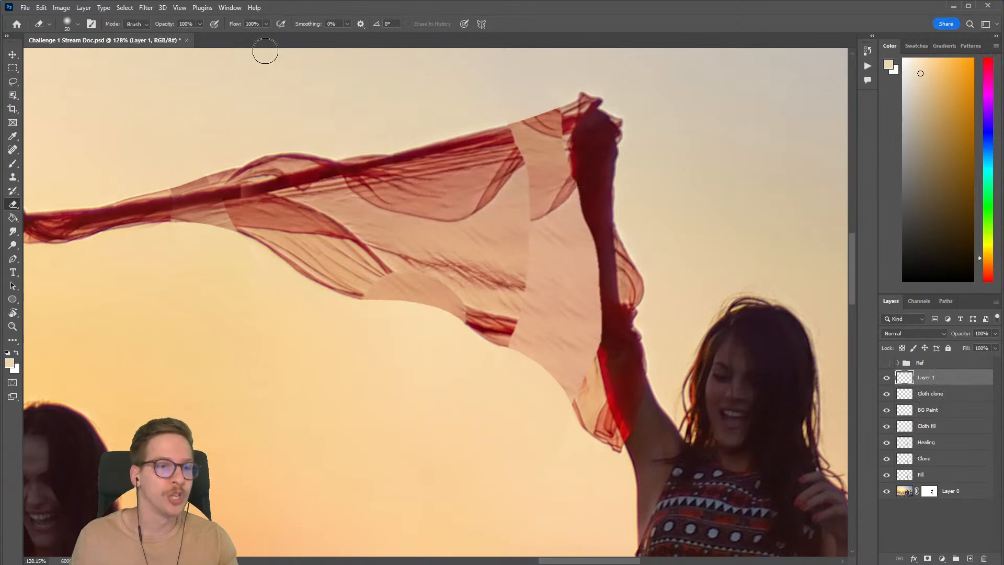
Step: Clone the sheer folds on the scarf's lower edge into the adjoining plain patch with a 100 px Clone Stamp
{"action": "left_click", "coordinate": [15, 178]}
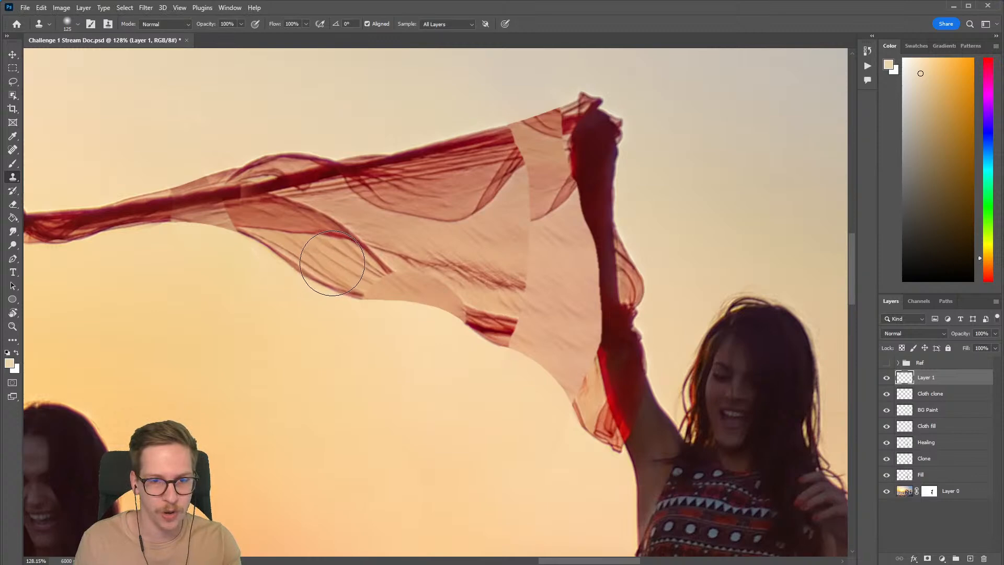
{"action": "key", "text": "bracketright"}
{"action": "mouse_move", "coordinate": [369, 272]}
{"action": "left_mouse_down"}
{"action": "mouse_move", "coordinate": [332, 260]}
{"action": "mouse_move", "coordinate": [426, 298]}
{"action": "left_mouse_up"}
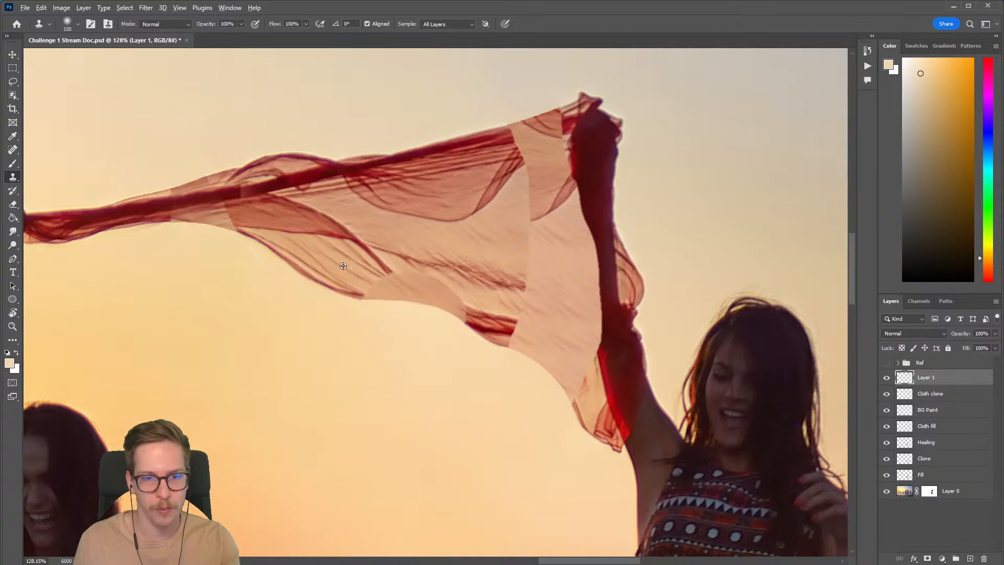
{"action": "key", "text": "bracketleft"}
{"action": "key", "text": "bracketleft"}
{"action": "key", "text": "bracketleft"}
{"action": "key", "text": "bracketright"}
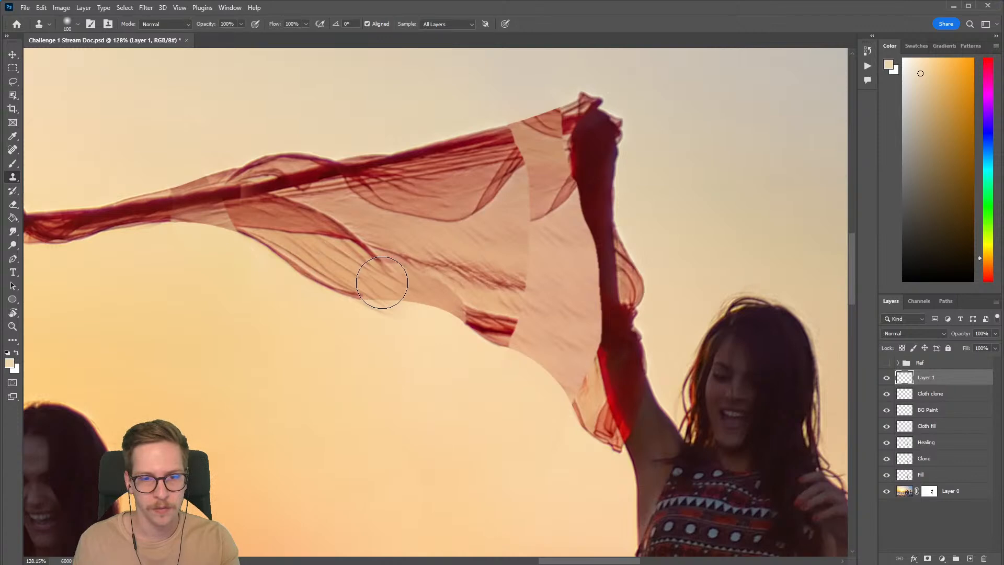
{"action": "left_click", "coordinate": [337, 261], "text": "alt"}
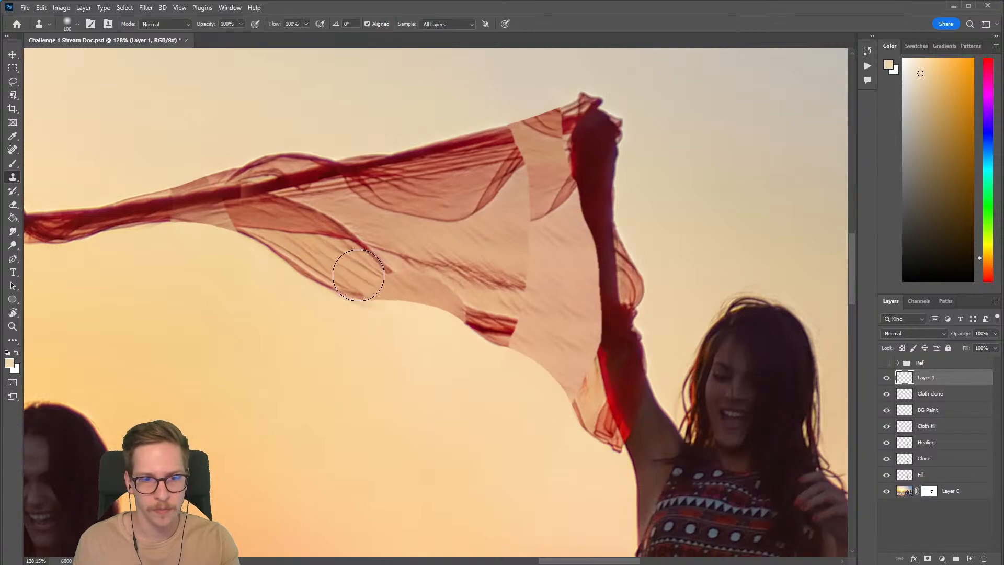
{"action": "left_click_drag", "start_coordinate": [371, 280], "coordinate": [415, 298]}
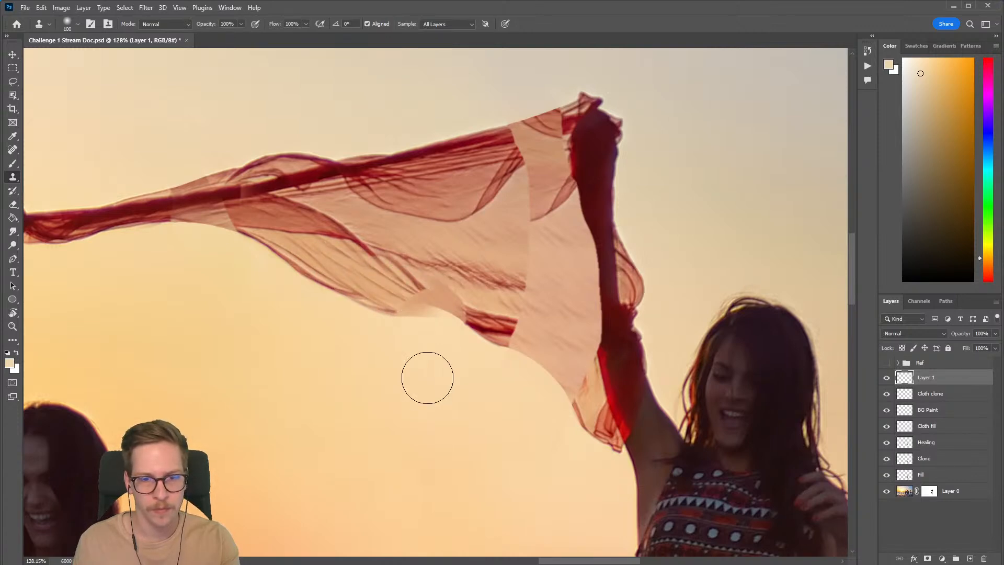
Step: Warp the cloned folds on Layer 1 so they follow the curve of the scarf's lower edge
{"action": "scroll", "coordinate": [407, 366], "scroll_direction": "up", "scroll_amount": 3}
{"action": "left_click_drag", "start_coordinate": [416, 352], "coordinate": [362, 394]}
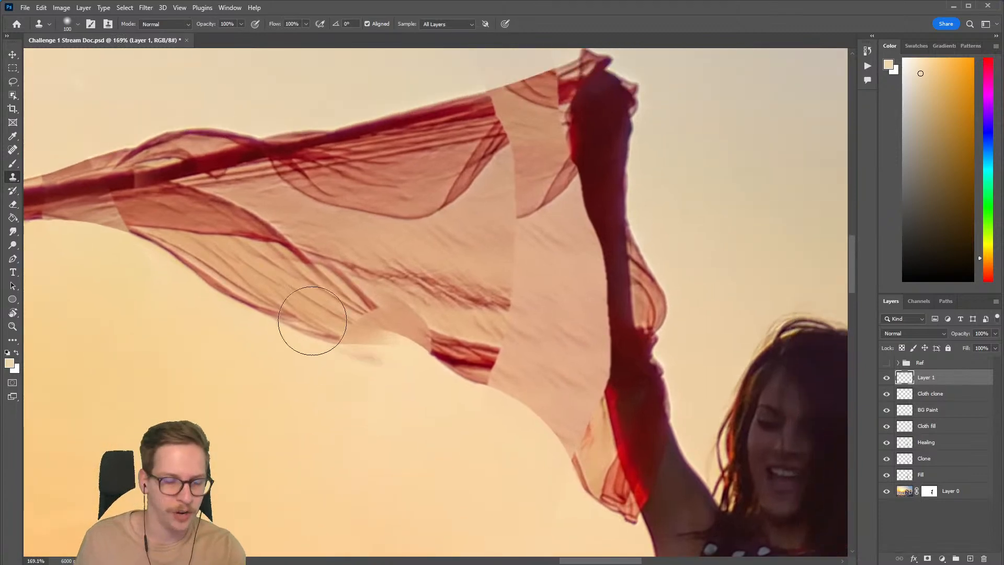
{"action": "left_click", "coordinate": [41, 7]}
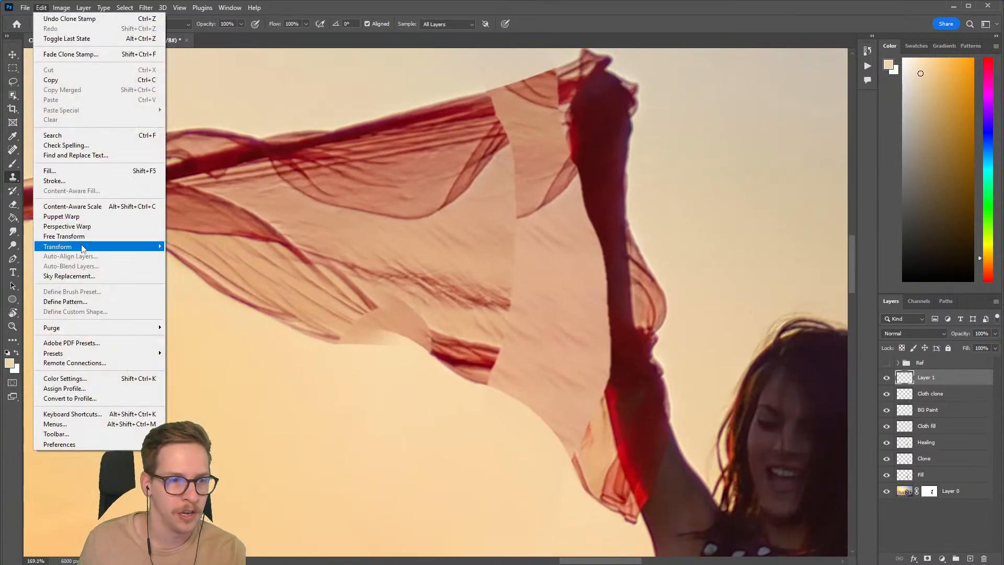
{"action": "mouse_move", "coordinate": [84, 247]}
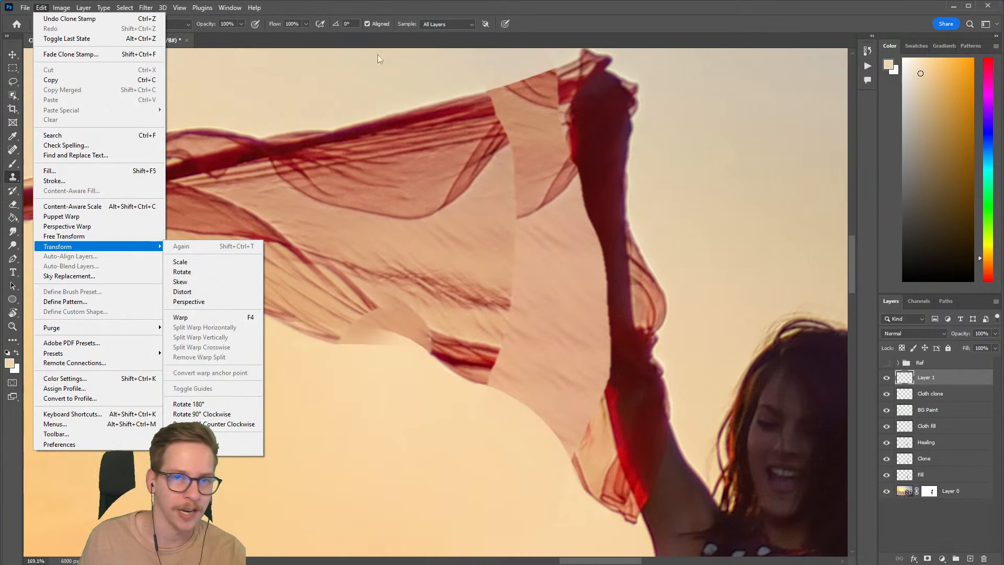
{"action": "left_click", "coordinate": [386, 6]}
{"action": "key", "text": "F4"}
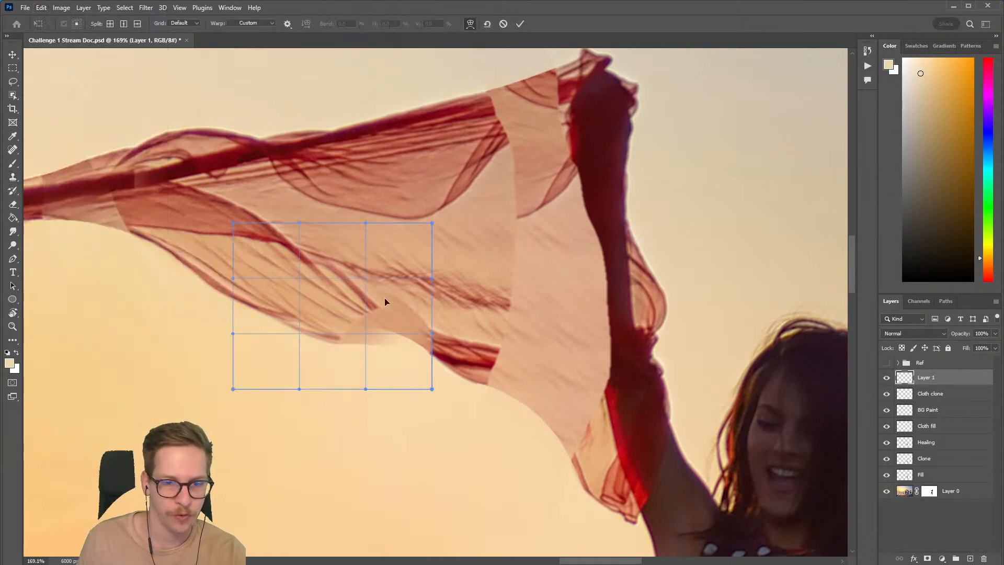
{"action": "left_click_drag", "start_coordinate": [370, 384], "coordinate": [380, 352]}
{"action": "left_click_drag", "start_coordinate": [395, 246], "coordinate": [377, 258]}
{"action": "left_click_drag", "start_coordinate": [349, 364], "coordinate": [361, 357]}
{"action": "left_click_drag", "start_coordinate": [348, 271], "coordinate": [347, 273]}
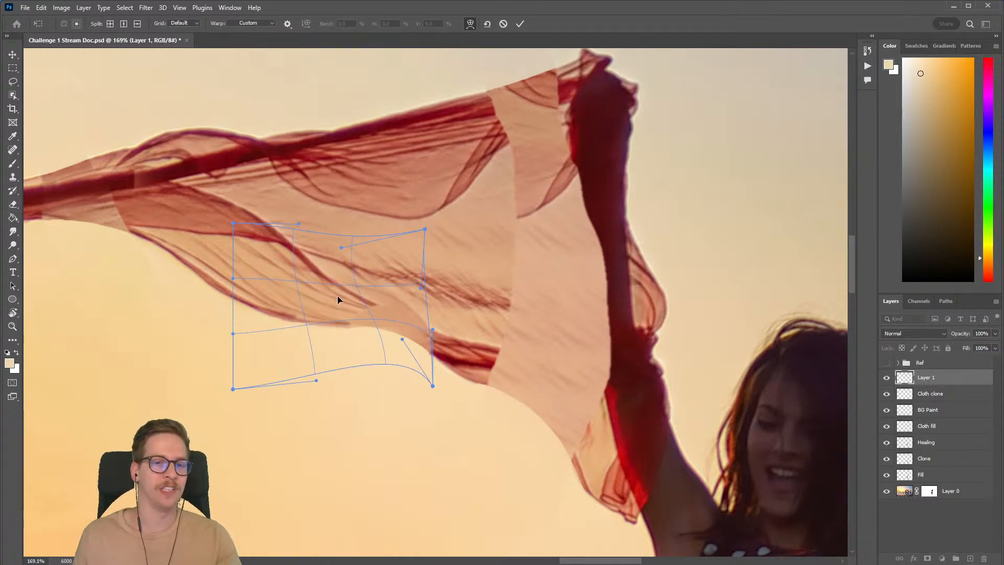
{"action": "left_click_drag", "start_coordinate": [394, 347], "coordinate": [413, 358]}
{"action": "left_click_drag", "start_coordinate": [345, 255], "coordinate": [331, 262]}
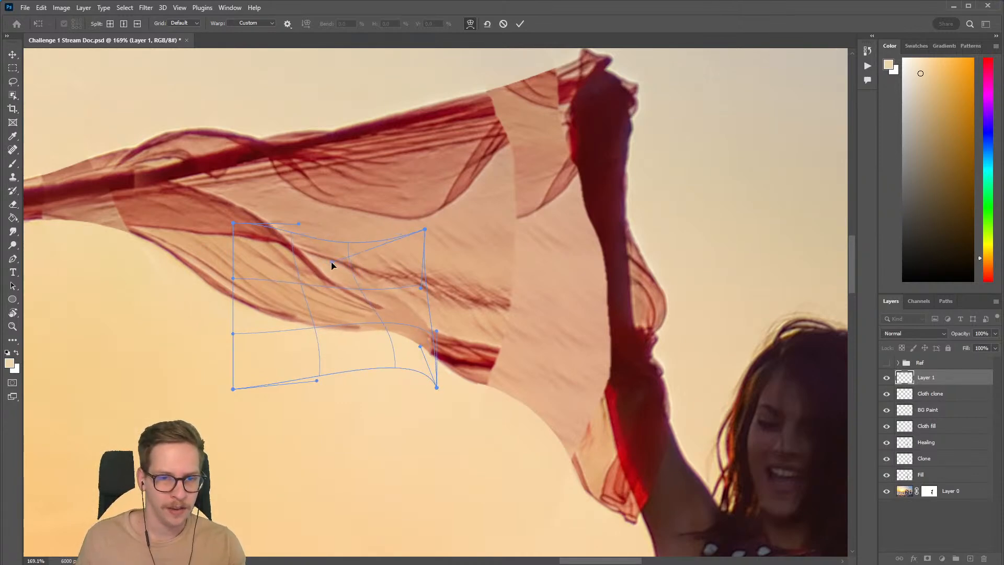
{"action": "key", "text": "Return"}
Step: Compare the scarf with Layer 1 hidden and shown, leaving the layer visible
{"action": "key", "text": "s"}
{"action": "scroll", "coordinate": [574, 404], "scroll_direction": "down", "scroll_amount": 5}
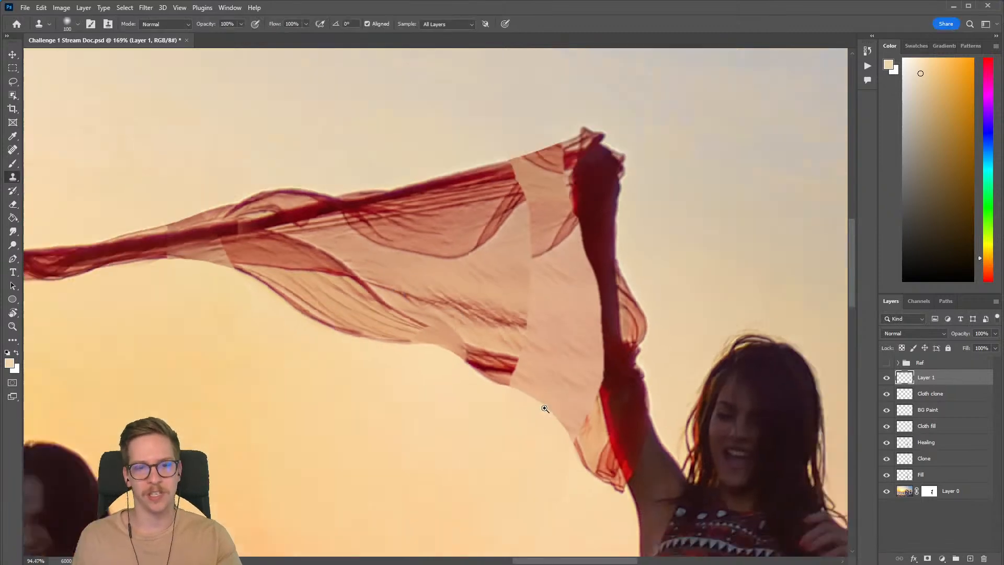
{"action": "left_click", "coordinate": [886, 379]}
{"action": "scroll", "coordinate": [474, 369], "scroll_direction": "up", "scroll_amount": 5}
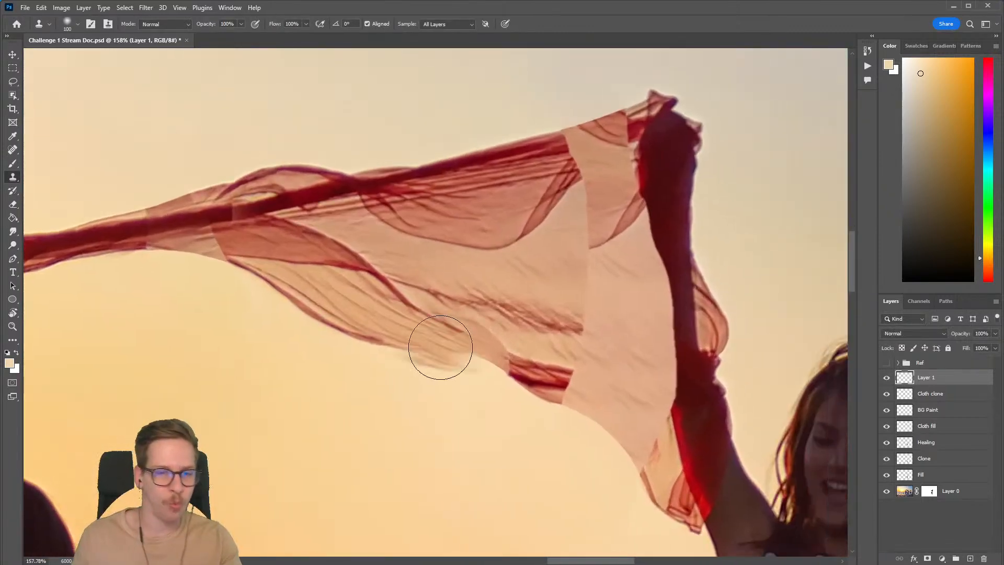
Step: Erase the cloned cloth spilling past the scarf's lower edge on Layer 1
{"action": "key", "text": "e"}
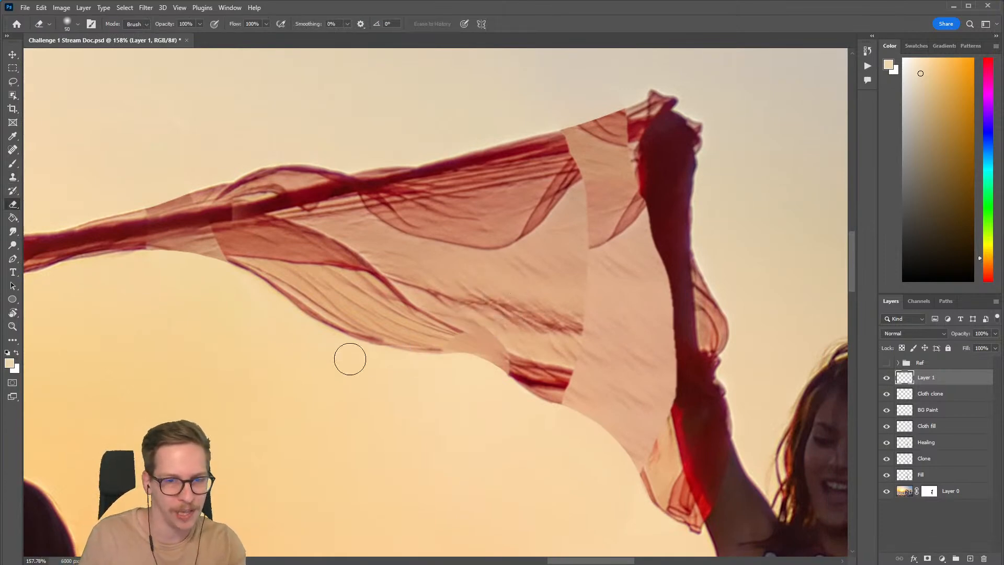
{"action": "key", "text": "bracketleft"}
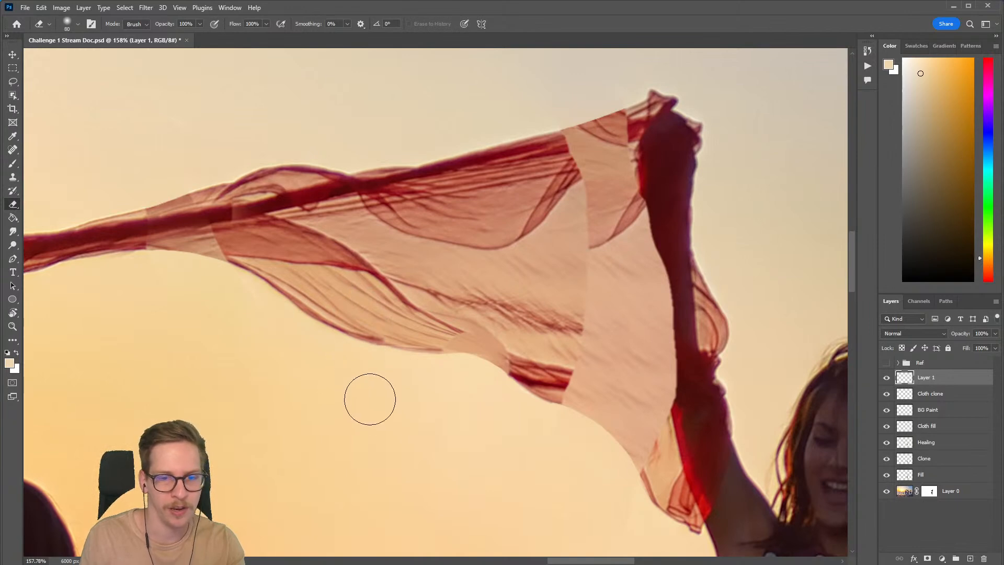
Step: Examine the reconstructed scarf as a whole and up close, from the gripping hand to the raised arm
{"action": "scroll", "coordinate": [437, 387], "scroll_direction": "down", "scroll_amount": 5}
{"action": "left_click_drag", "start_coordinate": [437, 387], "coordinate": [392, 354]}
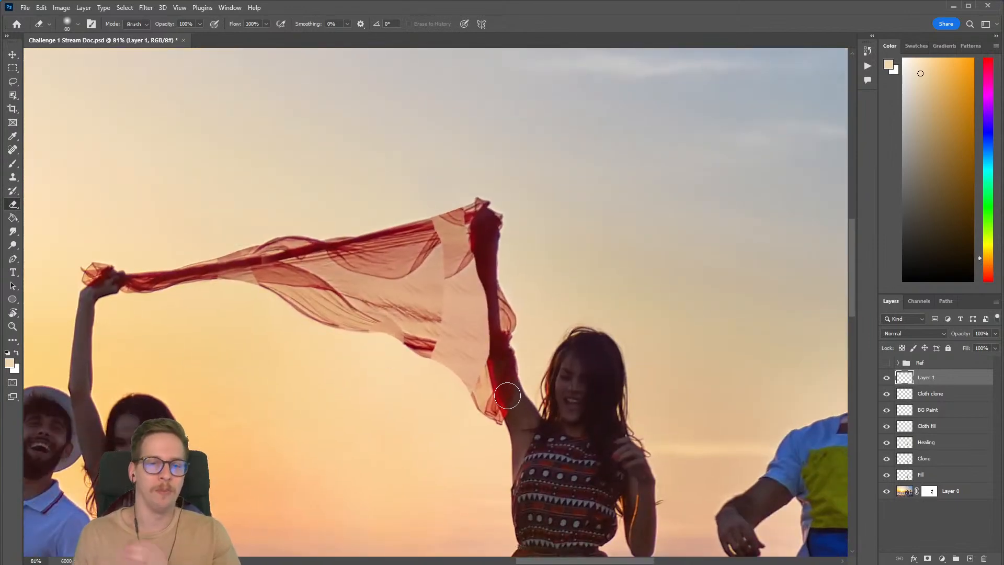
{"action": "left_click_drag", "start_coordinate": [509, 356], "coordinate": [431, 340]}
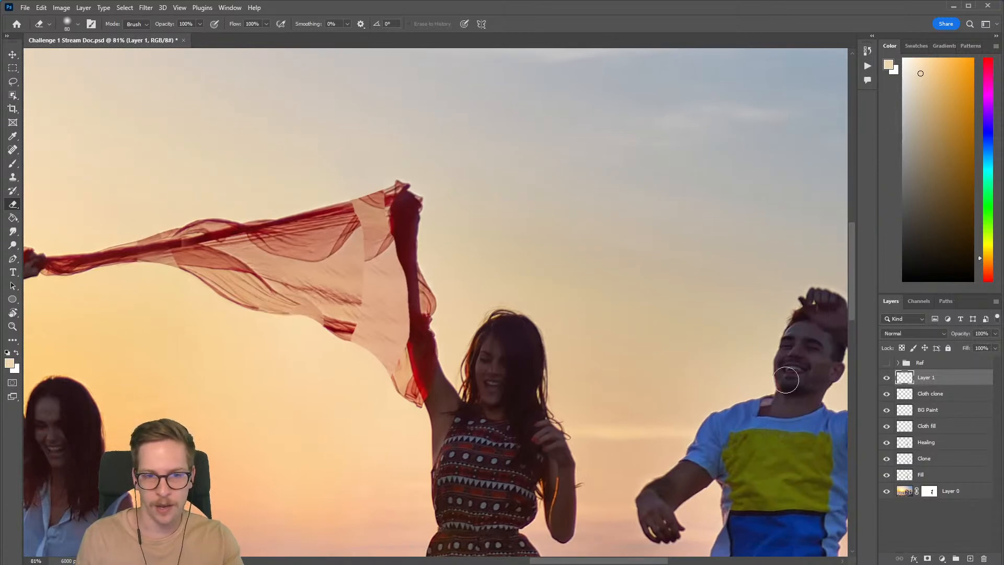
{"action": "scroll", "coordinate": [352, 278], "scroll_direction": "up", "scroll_amount": 2}
{"action": "left_click_drag", "start_coordinate": [384, 256], "coordinate": [470, 273]}
{"action": "left_click_drag", "start_coordinate": [238, 290], "coordinate": [370, 307]}
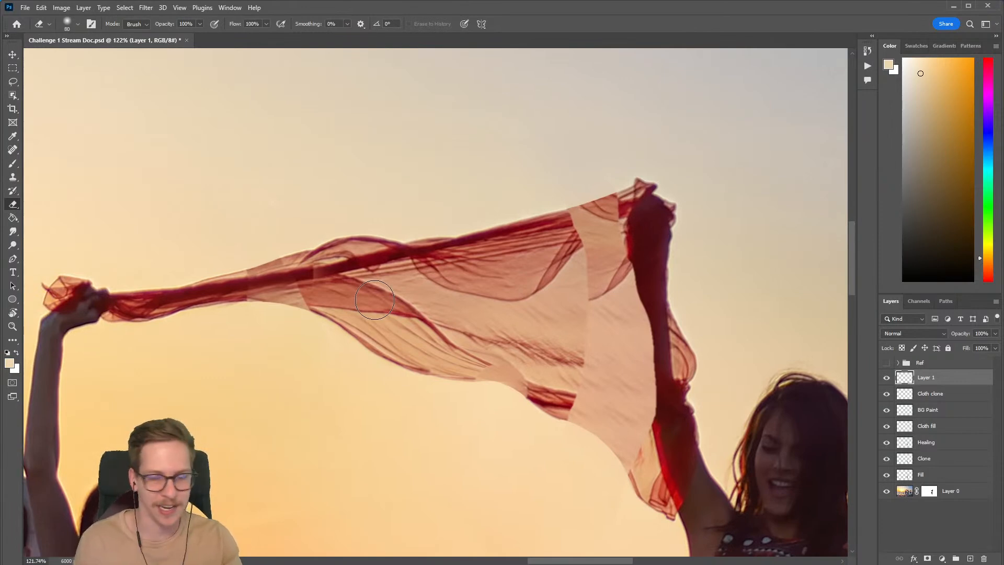
{"action": "left_click_drag", "start_coordinate": [316, 314], "coordinate": [374, 323]}
{"action": "left_click_drag", "start_coordinate": [480, 336], "coordinate": [495, 330]}
{"action": "left_click_drag", "start_coordinate": [495, 331], "coordinate": [339, 298]}
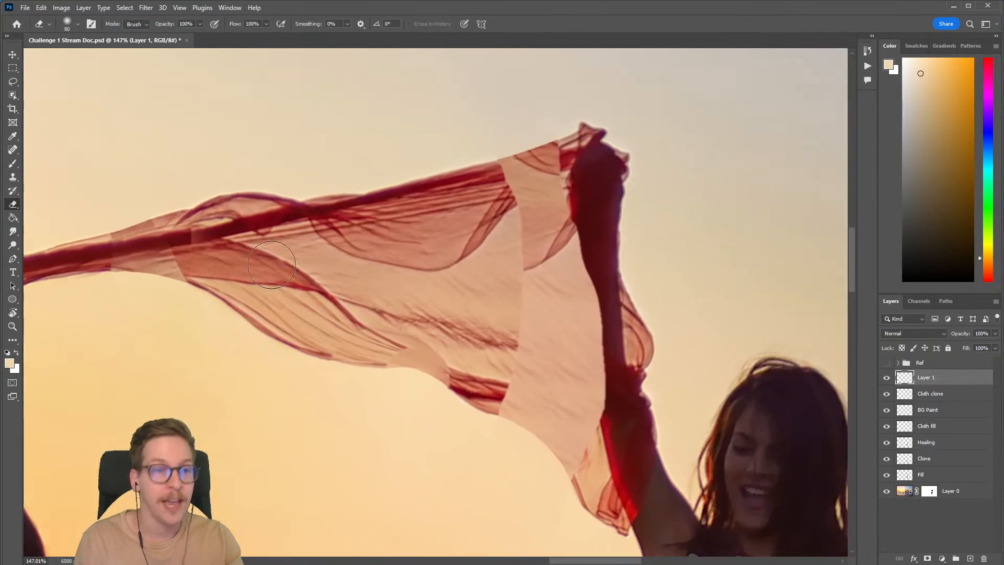
Step: Try to extend the scarf's upper folds toward the raised hand on Layer 1 with a 100 px Clone Stamp
{"action": "left_click", "coordinate": [13, 178]}
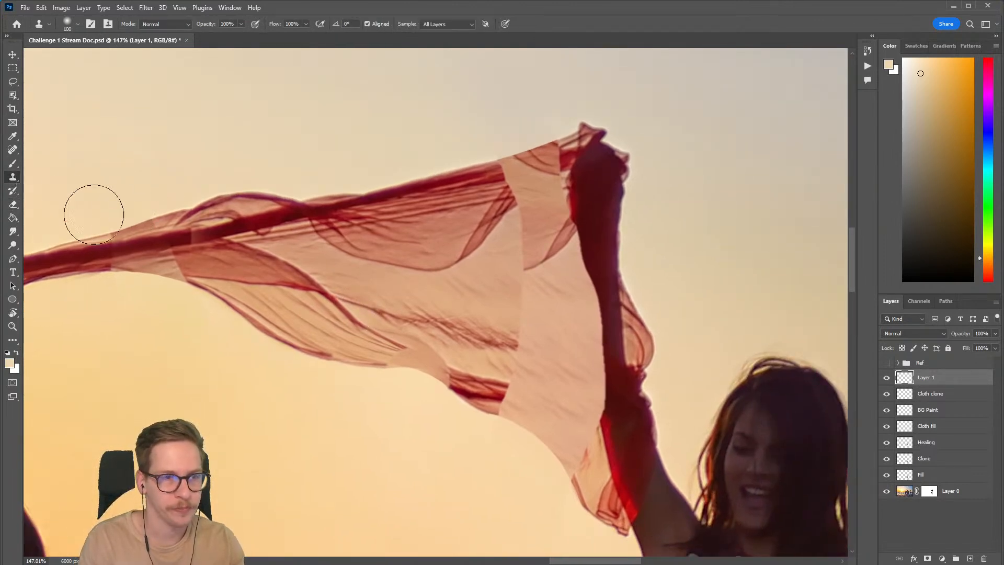
{"action": "mouse_move", "coordinate": [454, 271]}
{"action": "left_mouse_down"}
{"action": "mouse_move", "coordinate": [396, 272]}
{"action": "mouse_move", "coordinate": [404, 270]}
{"action": "left_mouse_up"}
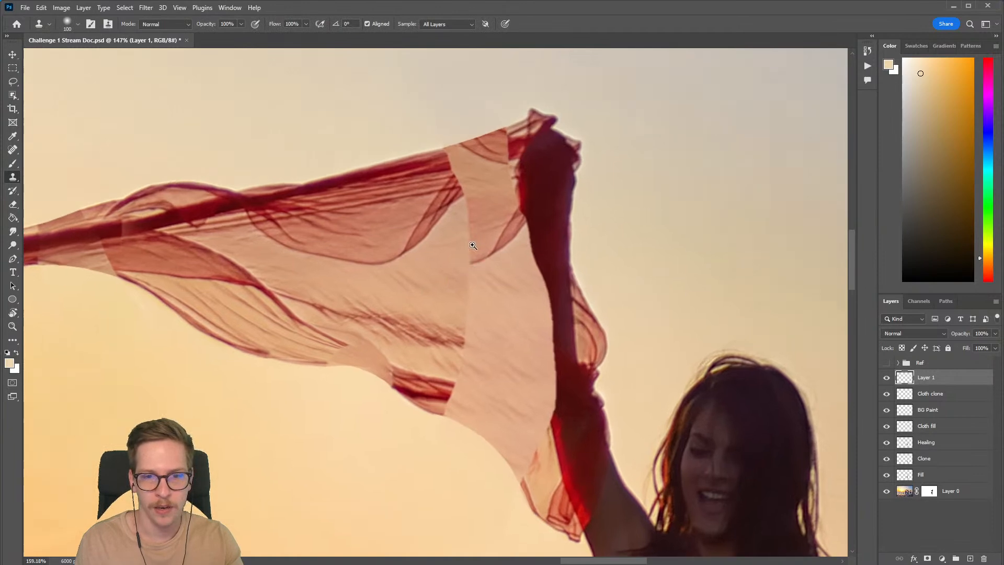
{"action": "left_click_drag", "start_coordinate": [480, 238], "coordinate": [484, 242]}
{"action": "left_click_drag", "start_coordinate": [479, 245], "coordinate": [418, 275]}
{"action": "left_click", "coordinate": [401, 215], "text": "alt"}
{"action": "left_click_drag", "start_coordinate": [409, 206], "coordinate": [410, 207]}
{"action": "key", "text": "ctrl+z"}
{"action": "key", "text": "ctrl+z"}
Step: Create a new layer above Layer 1 and clone the scarf's diagonal fold up to the upper edge near the raised hand
{"action": "key", "text": "ctrl+shift+n"}
{"action": "key", "text": "Return"}
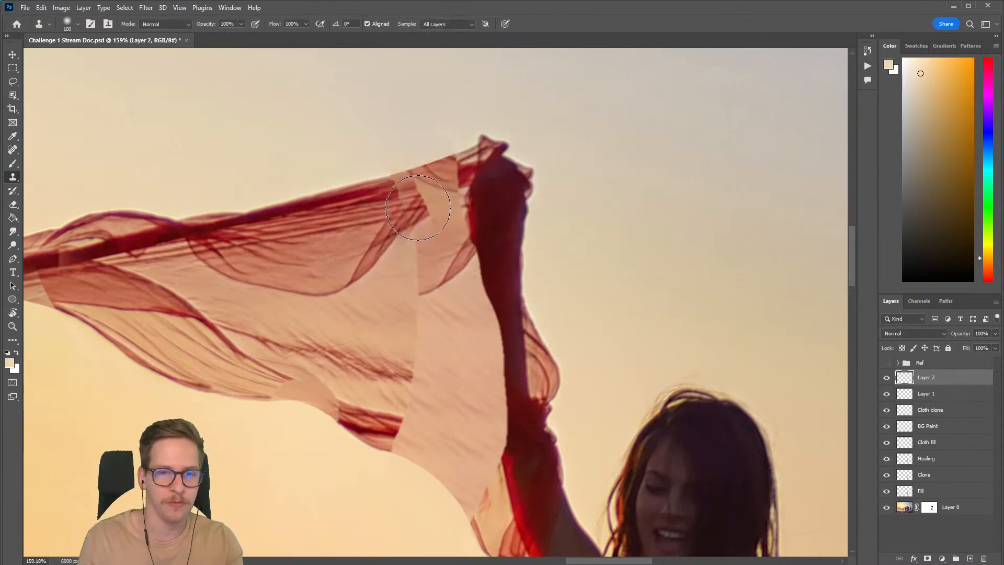
{"action": "left_click_drag", "start_coordinate": [420, 195], "coordinate": [425, 189]}
{"action": "key", "text": "ctrl+z"}
{"action": "left_click", "coordinate": [378, 243], "text": "alt"}
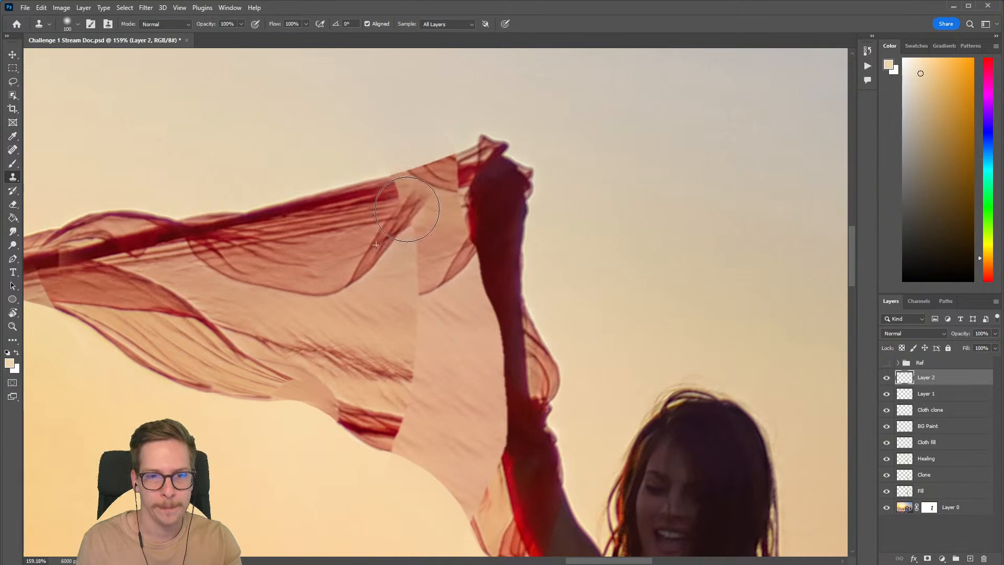
{"action": "left_click_drag", "start_coordinate": [413, 197], "coordinate": [433, 199]}
Step: Erase the cloned cloth spilling above the scarf's upper edge on Layer 2
{"action": "key", "text": "e"}
{"action": "key", "text": "bracketleft"}
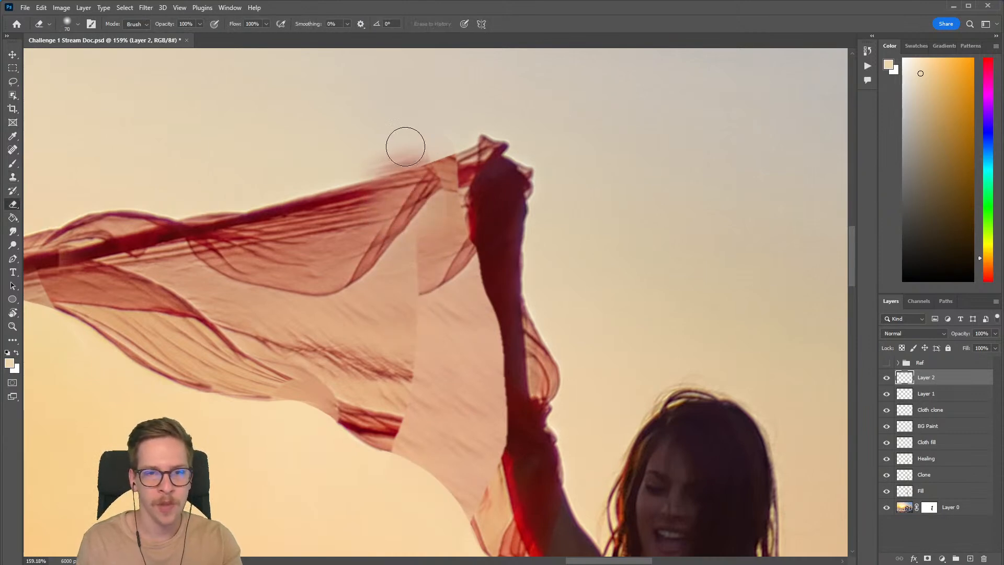
{"action": "key", "text": "bracketleft"}
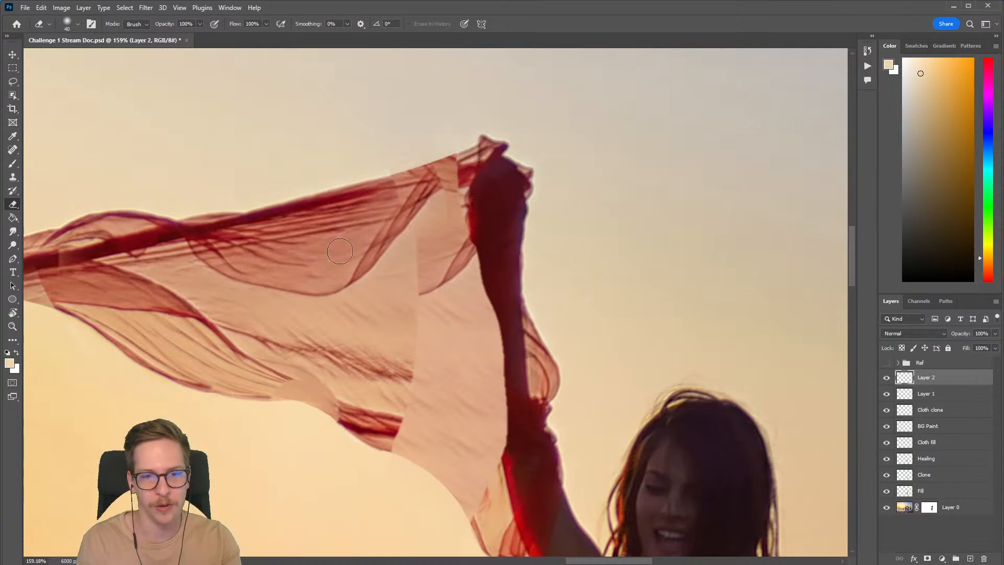
Step: Create a new layer above Layer 2 and clone the dark upper hem across the plain patches to the raised hand
{"action": "key", "text": "b"}
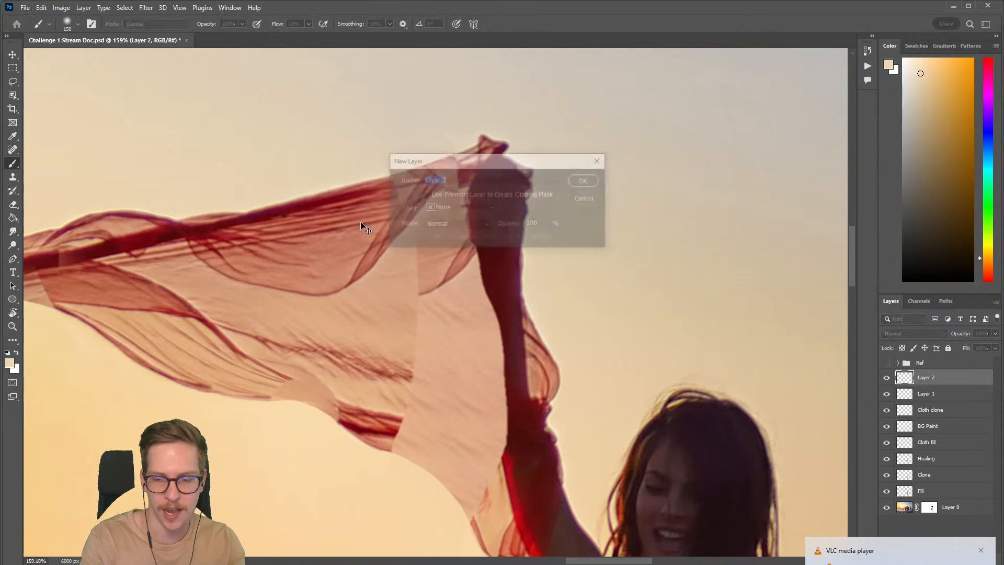
{"action": "key", "text": "ctrl+shift+alt+n"}
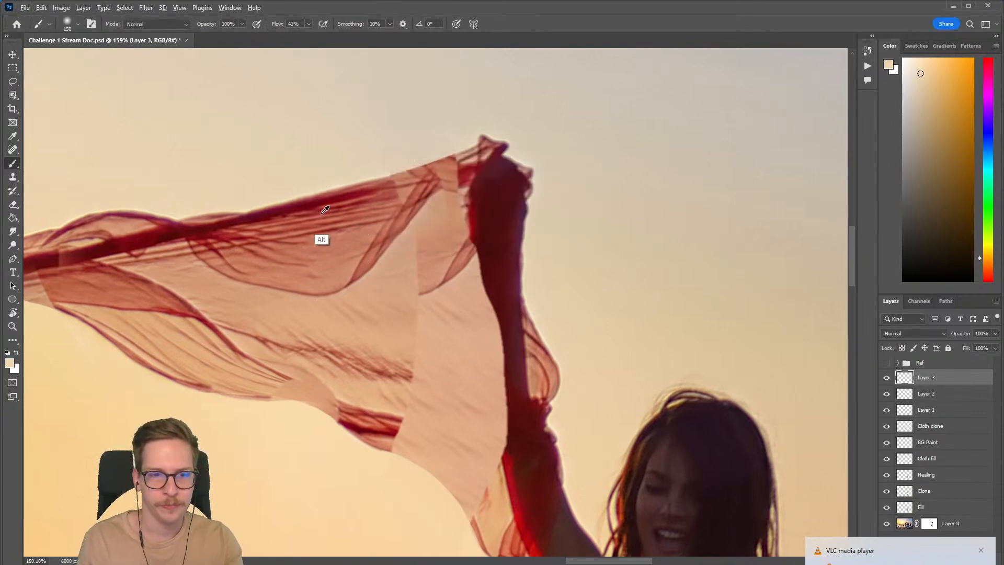
{"action": "left_click", "coordinate": [13, 177]}
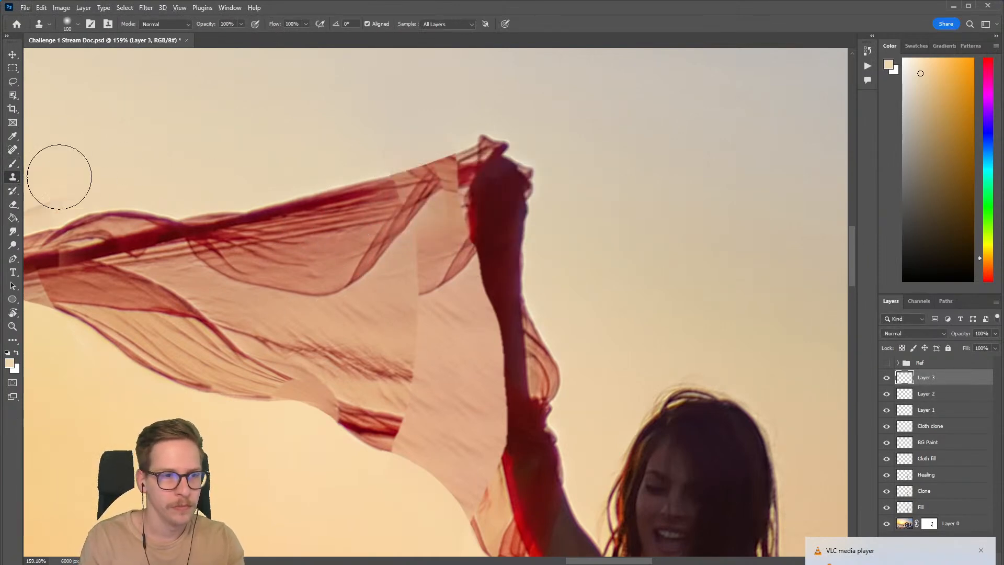
{"action": "left_click", "coordinate": [323, 200], "text": "alt"}
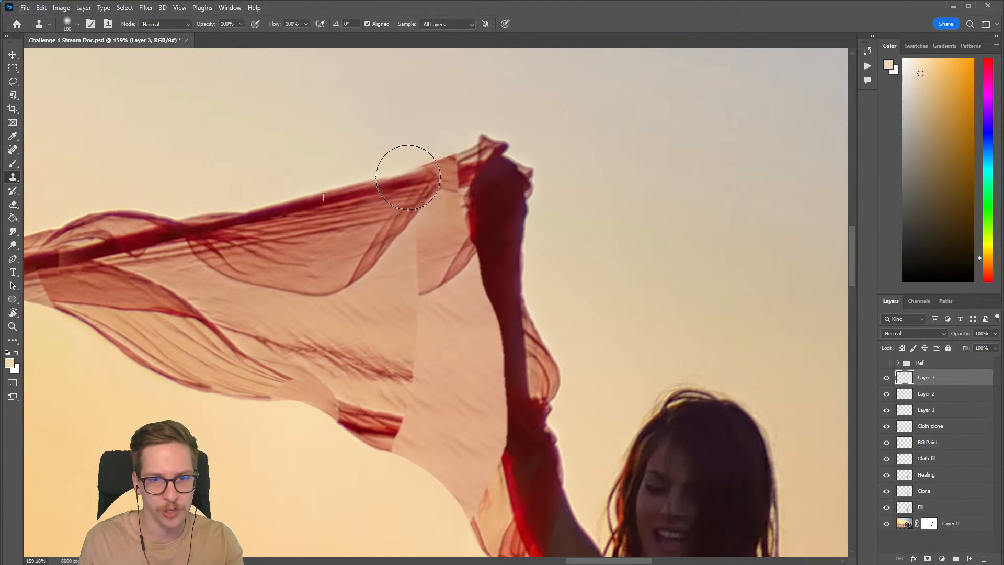
{"action": "left_click", "coordinate": [325, 202], "text": "alt"}
{"action": "left_click_drag", "start_coordinate": [409, 179], "coordinate": [423, 173]}
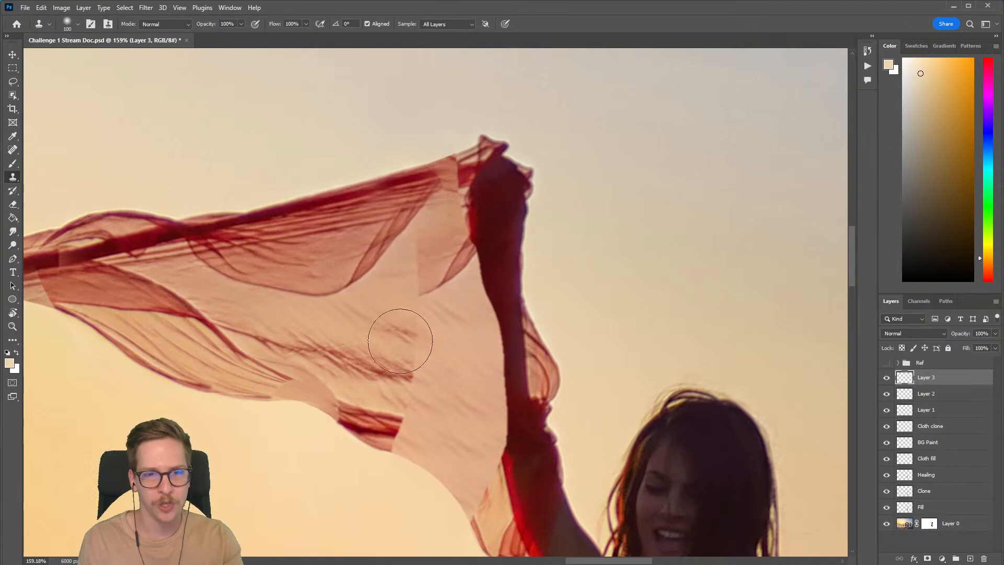
{"action": "left_click", "coordinate": [325, 197], "text": "alt"}
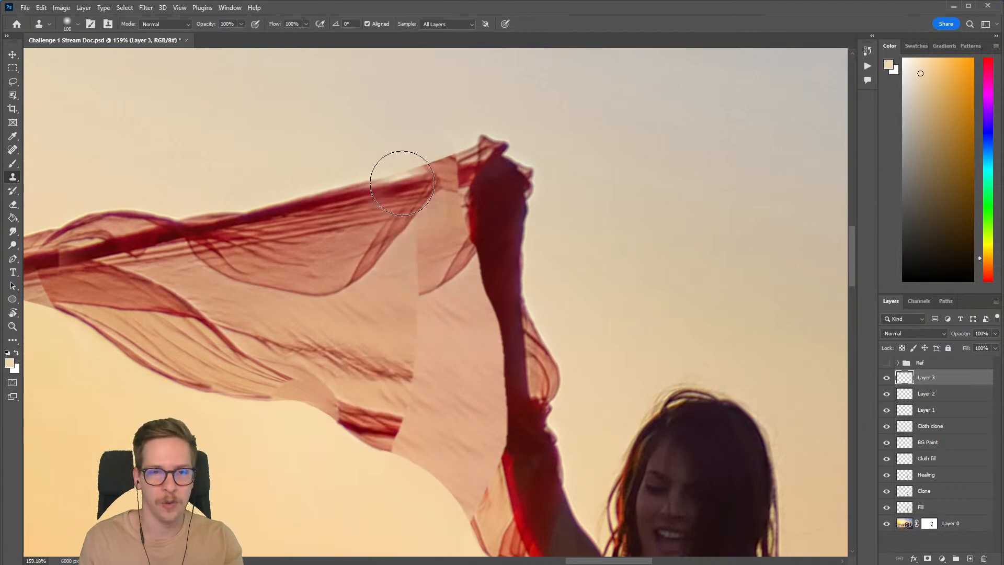
{"action": "left_click_drag", "start_coordinate": [407, 178], "coordinate": [464, 171]}
Step: Clean up the cloned upper hem's edges beside the raised hand on Layer 3 with a small eraser
{"action": "key", "text": "e"}
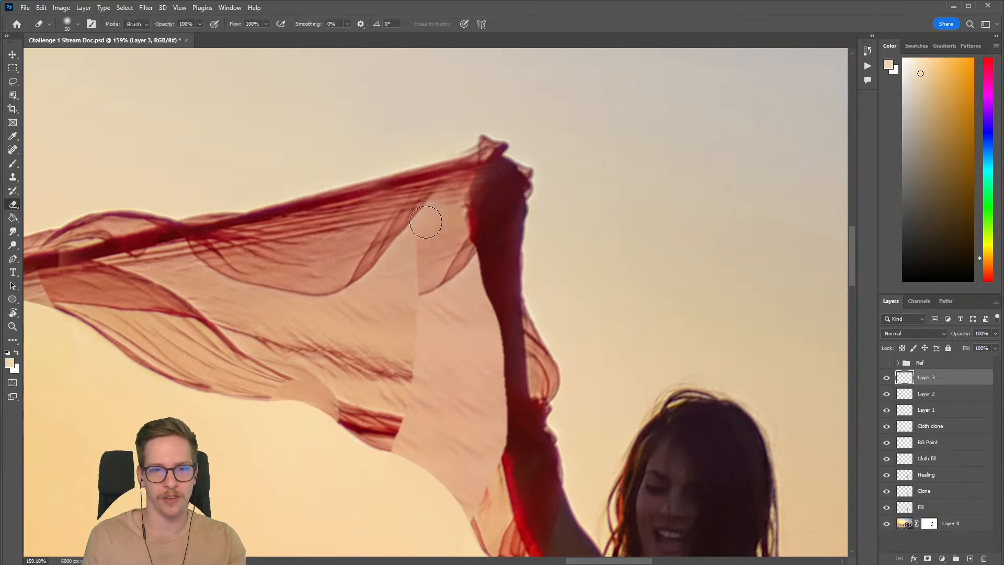
{"action": "key", "text": "bracketleft"}
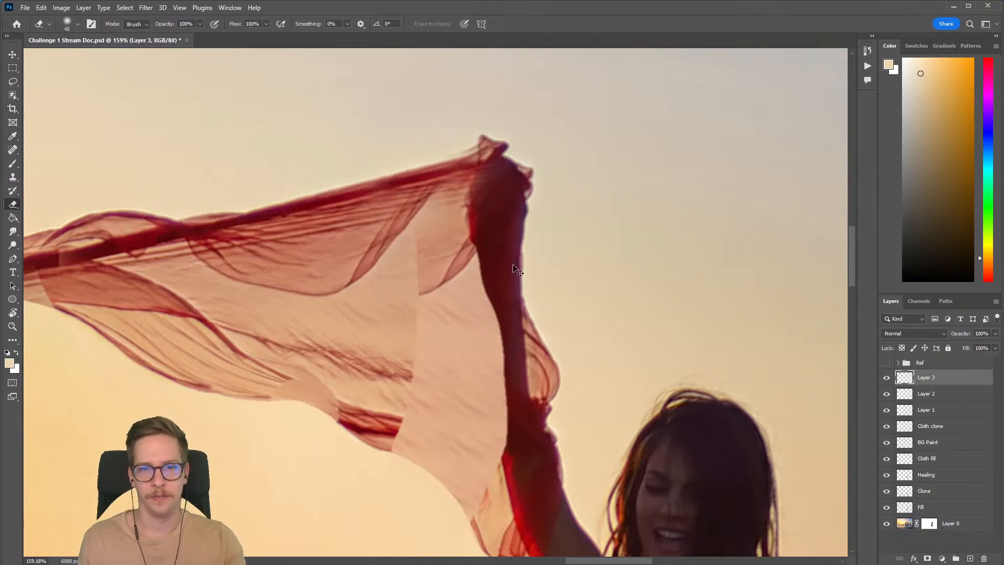
{"action": "scroll", "coordinate": [516, 253], "scroll_direction": "down", "scroll_amount": 5}
{"action": "scroll", "coordinate": [517, 222], "scroll_direction": "up", "scroll_amount": 5}
{"action": "key", "text": "bracketleft"}
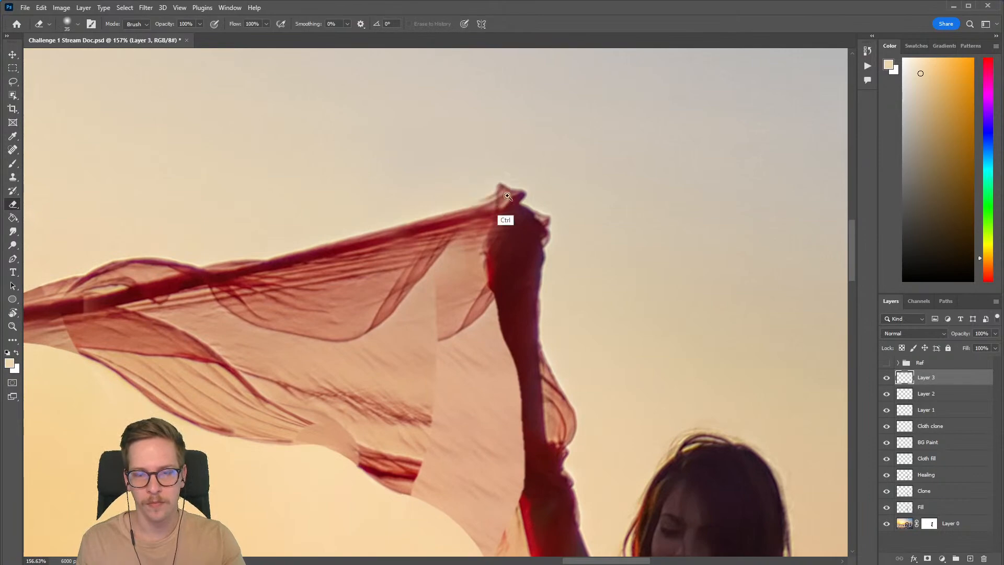
{"action": "scroll", "coordinate": [478, 253], "scroll_direction": "down", "scroll_amount": 8}
{"action": "scroll", "coordinate": [480, 254], "scroll_direction": "up", "scroll_amount": 4}
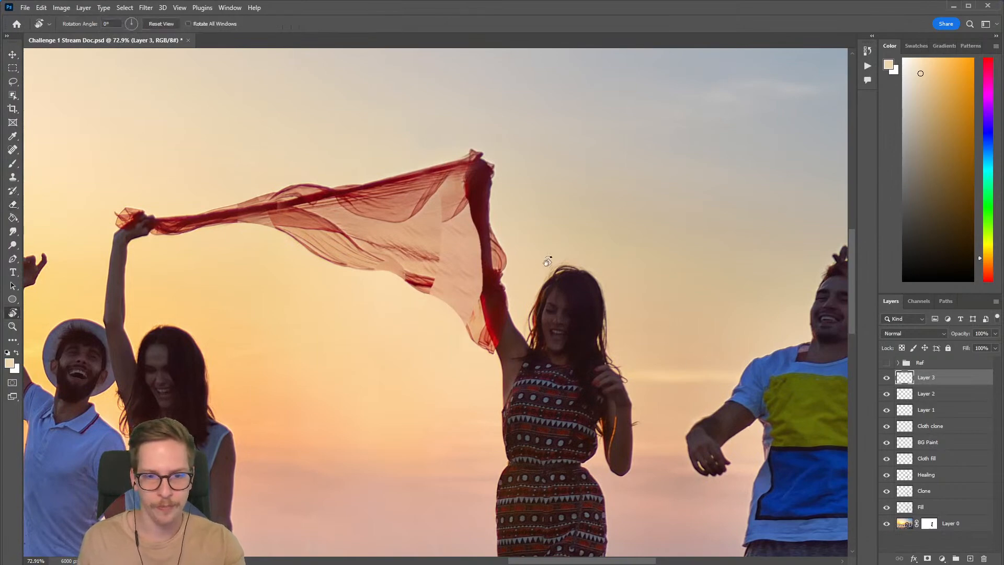
Step: Rotate the canvas so the scarf hangs vertically and create a new layer above Layer 3 with default settings
{"action": "left_click_drag", "start_coordinate": [548, 264], "coordinate": [403, 112]}
{"action": "scroll", "coordinate": [402, 332], "scroll_direction": "up", "scroll_amount": 3}
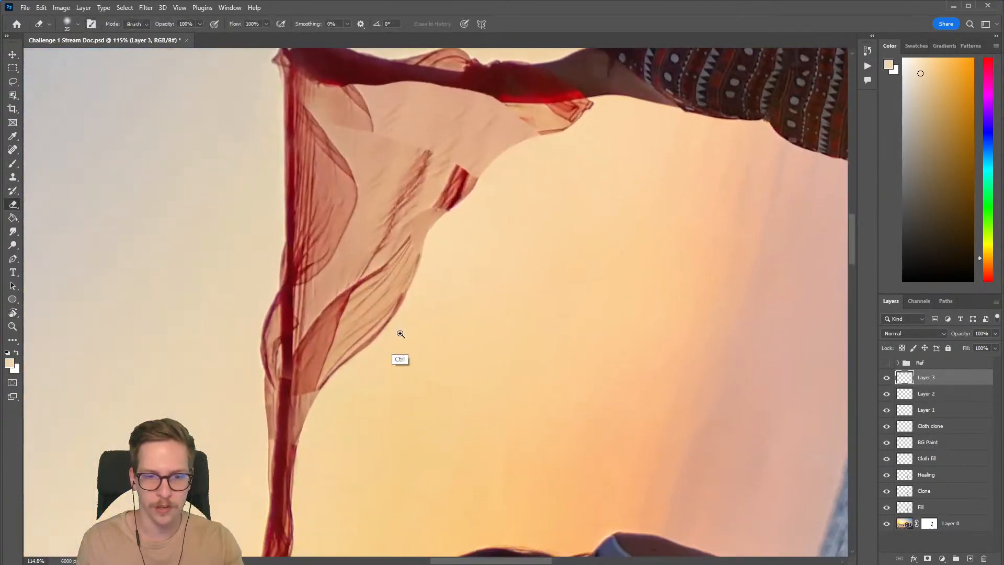
{"action": "scroll", "coordinate": [403, 332], "scroll_direction": "up", "scroll_amount": 2}
{"action": "left_click", "coordinate": [13, 163]}
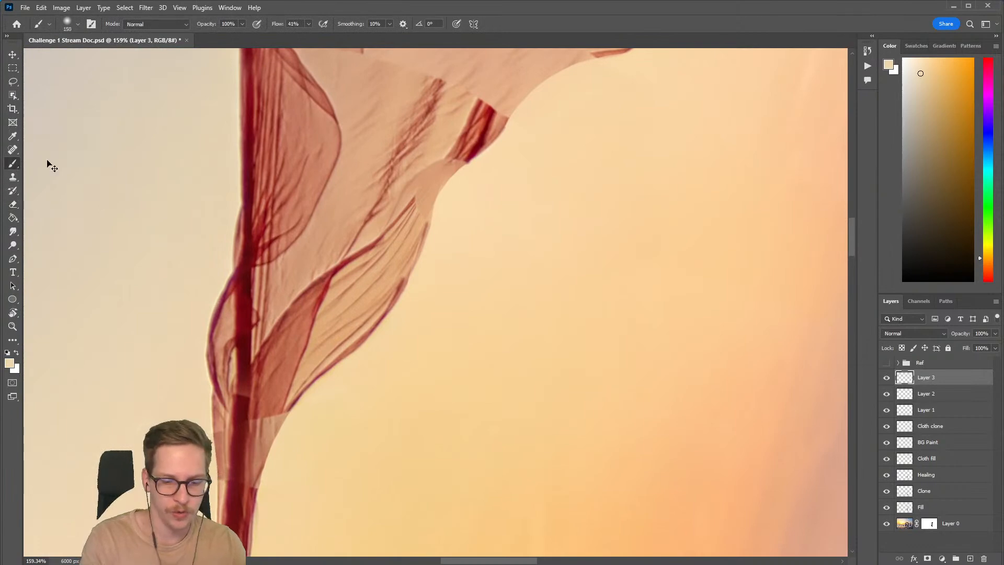
{"action": "key", "text": "ctrl+shift+n"}
{"action": "key", "text": "Return"}
Step: Sample the hem's dark red and paint a 5 px outline along the scarf's lower edge, linking the dark patch to the existing hem
{"action": "key", "text": "bracketleft"}
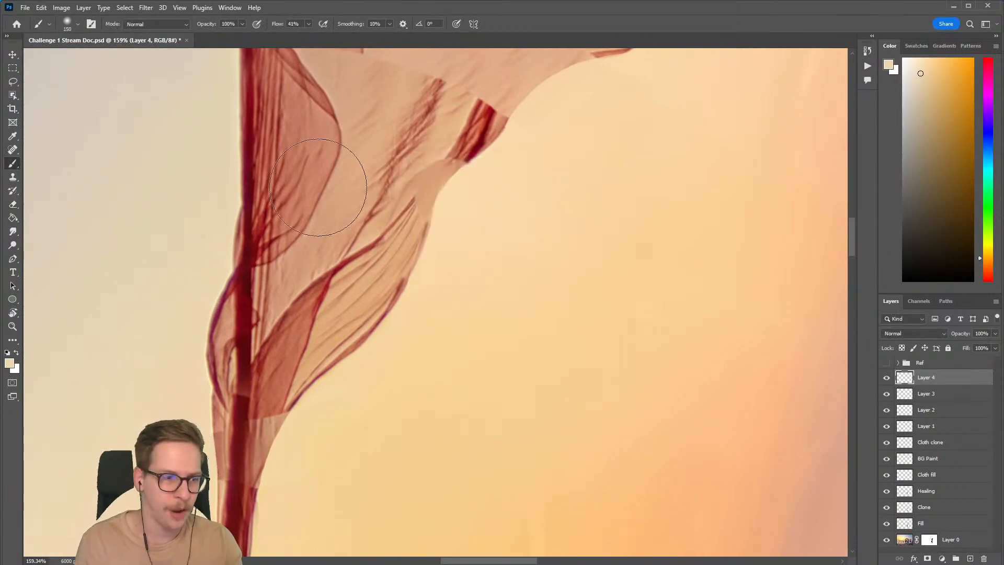
{"action": "key", "text": "bracketleft"}
{"action": "key", "text": "bracketleft"}
{"action": "key", "text": "bracketleft"}
{"action": "key", "text": "bracketleft"}
{"action": "key", "text": "bracketleft"}
{"action": "key", "text": "bracketleft"}
{"action": "key", "text": "bracketleft"}
{"action": "key", "text": "bracketleft"}
{"action": "left_click_drag", "start_coordinate": [465, 186], "coordinate": [492, 187]}
{"action": "left_click_drag", "start_coordinate": [460, 196], "coordinate": [408, 211]}
{"action": "key", "text": "bracketleft"}
{"action": "left_click", "coordinate": [418, 155], "text": "alt"}
{"action": "key", "text": "bracketleft"}
{"action": "key", "text": "bracketleft"}
{"action": "left_click", "coordinate": [416, 160], "text": "alt"}
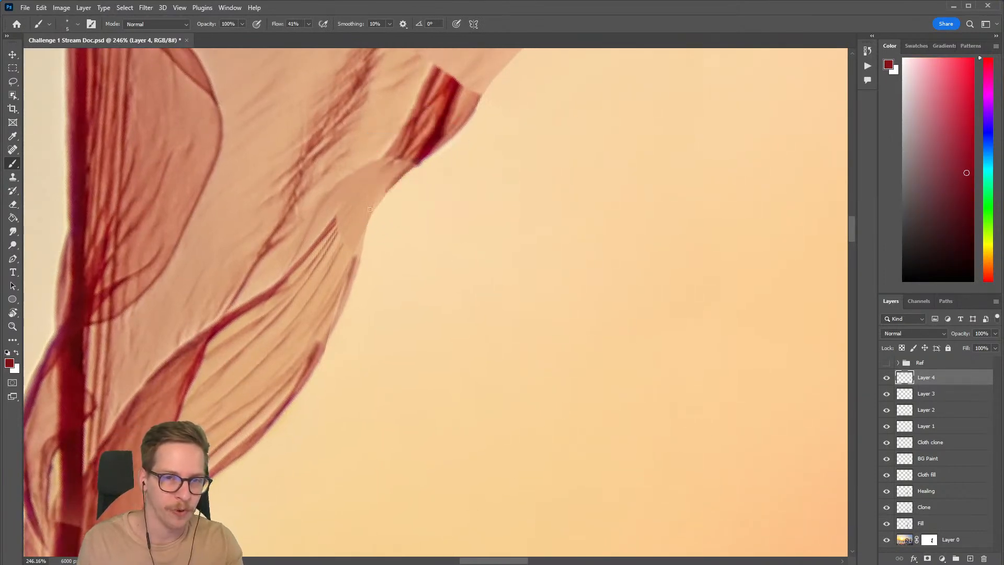
{"action": "mouse_move", "coordinate": [410, 167]}
{"action": "left_mouse_down"}
{"action": "mouse_move", "coordinate": [357, 230]}
{"action": "mouse_move", "coordinate": [396, 178]}
{"action": "mouse_move", "coordinate": [360, 234]}
{"action": "mouse_move", "coordinate": [381, 198]}
{"action": "mouse_move", "coordinate": [354, 275]}
{"action": "left_mouse_up"}
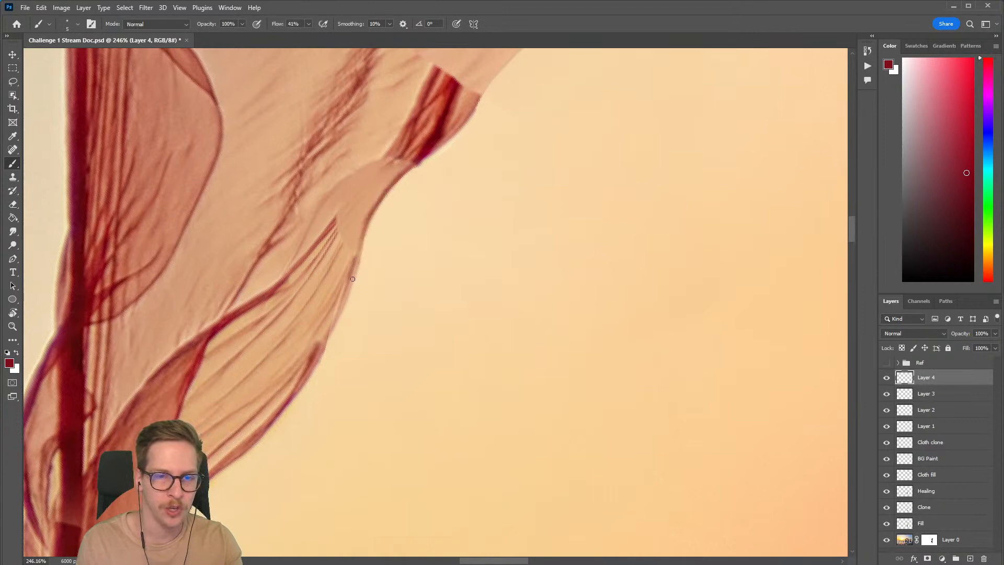
{"action": "key", "text": "ctrl+z"}
{"action": "left_click_drag", "start_coordinate": [382, 201], "coordinate": [314, 367]}
{"action": "key", "text": "ctrl+z"}
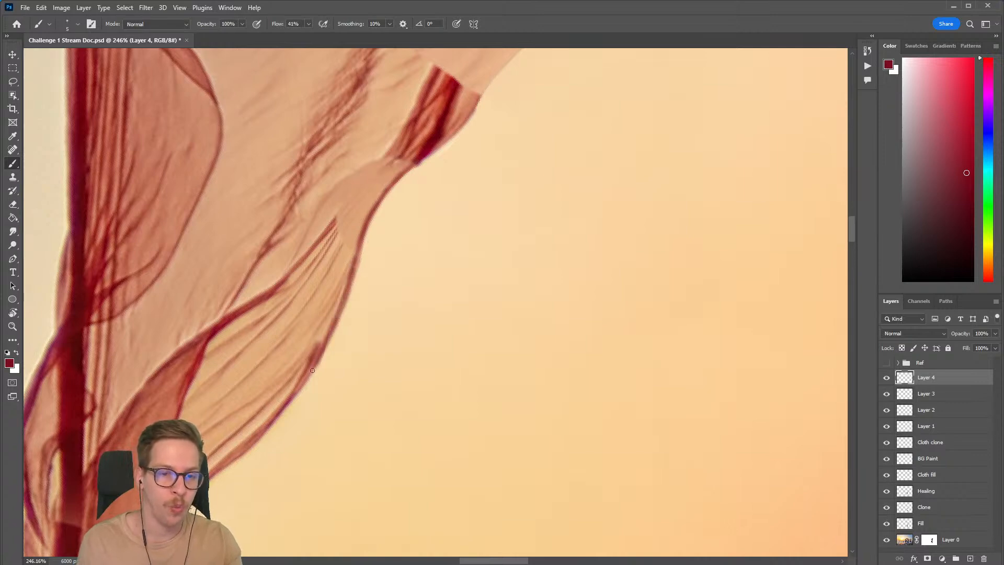
{"action": "key", "text": "ctrl+z"}
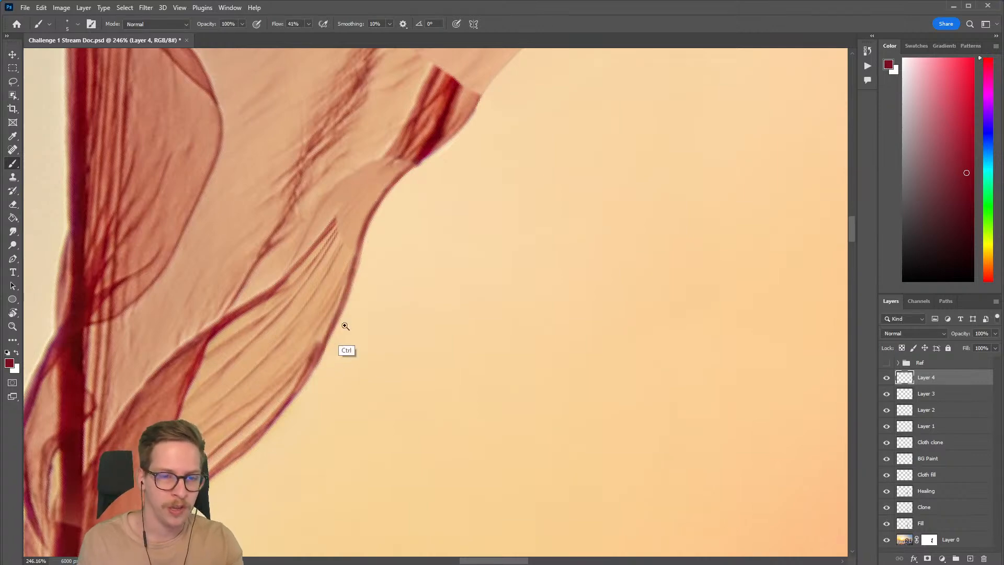
{"action": "left_click_drag", "start_coordinate": [339, 329], "coordinate": [261, 327]}
{"action": "key", "text": "Escape"}
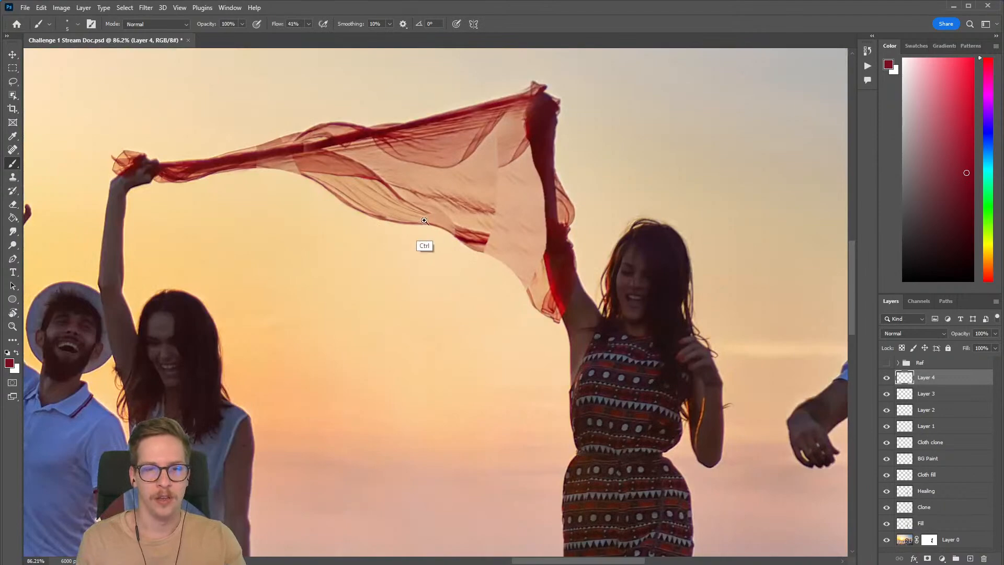
{"action": "left_click_drag", "start_coordinate": [422, 221], "coordinate": [483, 222]}
{"action": "left_click_drag", "start_coordinate": [293, 224], "coordinate": [523, 313]}
{"action": "mouse_move", "coordinate": [197, 181]}
{"action": "left_mouse_down"}
{"action": "mouse_move", "coordinate": [186, 180]}
{"action": "mouse_move", "coordinate": [347, 230]}
{"action": "mouse_move", "coordinate": [300, 228]}
{"action": "mouse_move", "coordinate": [313, 220]}
{"action": "left_mouse_up"}
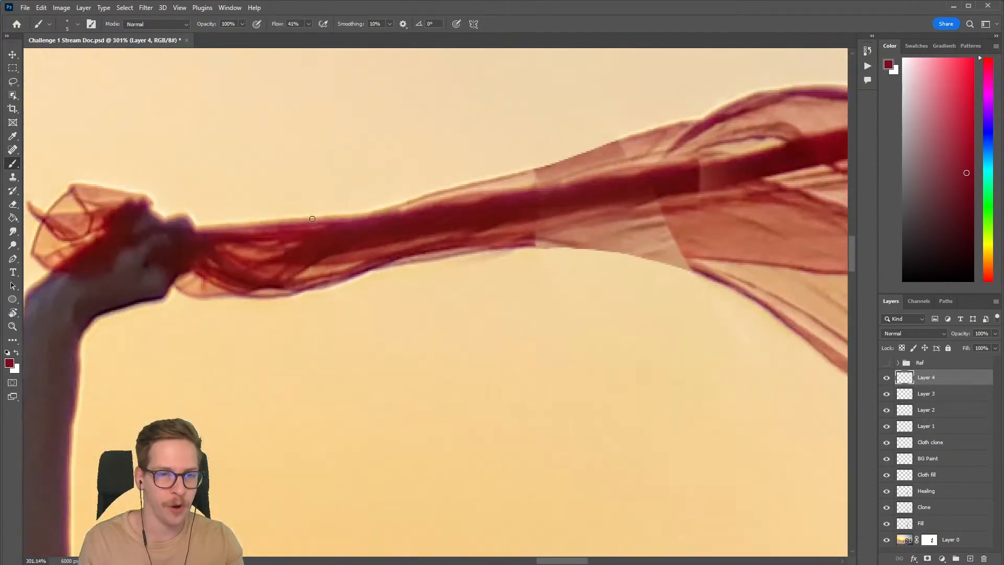
{"action": "key", "text": "l"}
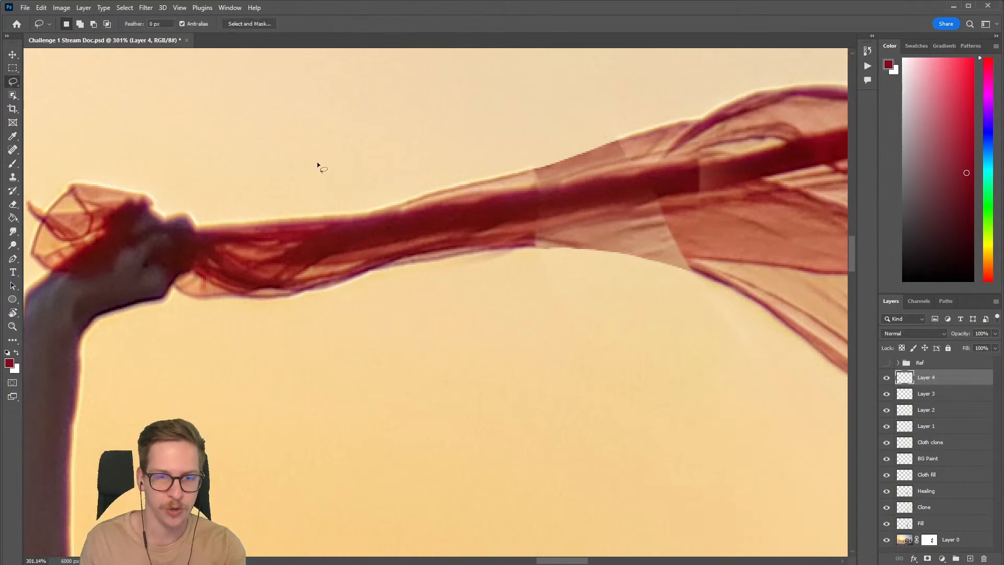
{"action": "key", "text": "b"}
{"action": "left_click_drag", "start_coordinate": [272, 150], "coordinate": [366, 138]}
{"action": "key", "text": "ctrl+d"}
{"action": "mouse_move", "coordinate": [330, 167]}
{"action": "left_mouse_down"}
{"action": "mouse_move", "coordinate": [366, 146]}
{"action": "mouse_move", "coordinate": [337, 157]}
{"action": "mouse_move", "coordinate": [337, 170]}
{"action": "mouse_move", "coordinate": [322, 161]}
{"action": "mouse_move", "coordinate": [370, 155]}
{"action": "left_mouse_up"}
{"action": "key", "text": "e"}
{"action": "key", "text": "bracketleft"}
Step: Paint a thin dark-red outline along the lower edge of the plain patch between the twisted section and the wide folds
{"action": "key", "text": "r"}
{"action": "mouse_move", "coordinate": [543, 206]}
{"action": "left_mouse_down"}
{"action": "mouse_move", "coordinate": [495, 149]}
{"action": "mouse_move", "coordinate": [418, 207]}
{"action": "mouse_move", "coordinate": [358, 229]}
{"action": "left_mouse_up"}
{"action": "key", "text": "b"}
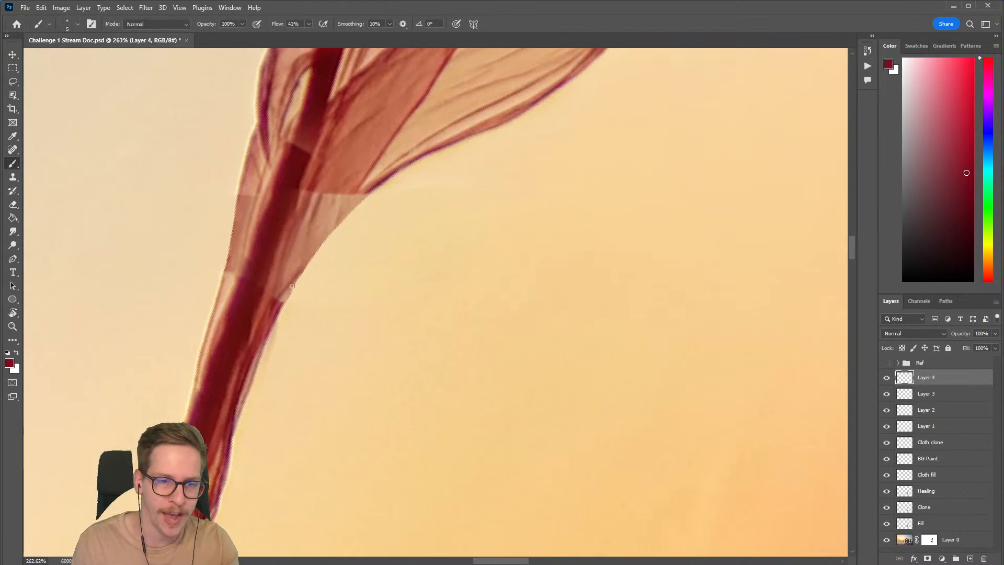
{"action": "left_click_drag", "start_coordinate": [294, 285], "coordinate": [364, 197]}
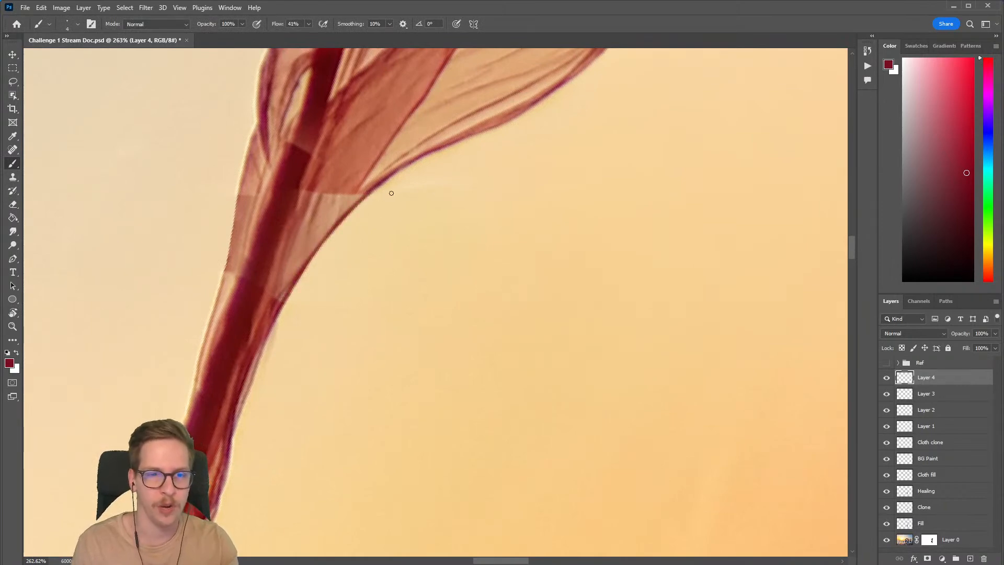
{"action": "key", "text": "Escape"}
{"action": "left_click_drag", "start_coordinate": [560, 246], "coordinate": [519, 259]}
{"action": "left_click_drag", "start_coordinate": [587, 291], "coordinate": [415, 291]}
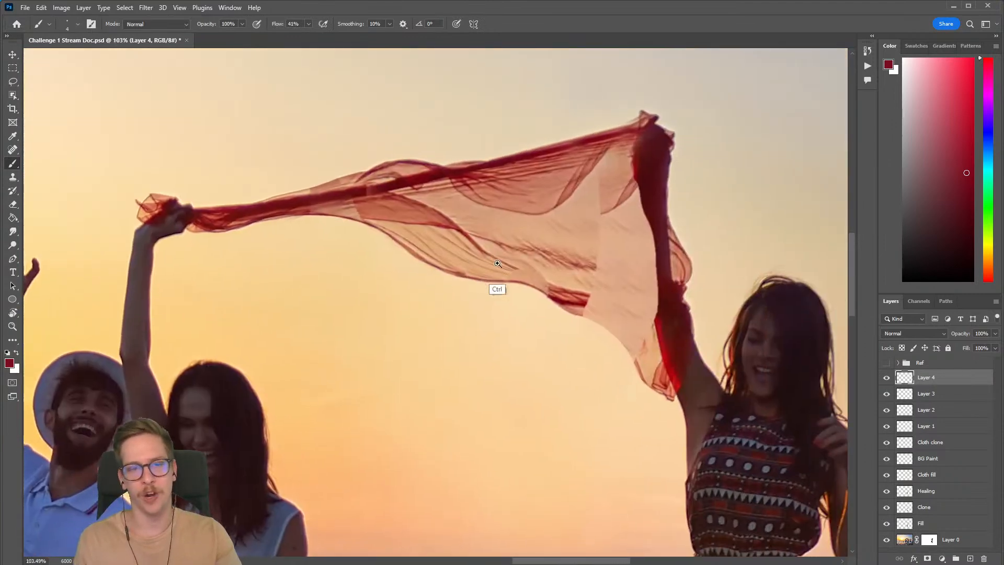
Step: Review the painted hem outline in the wider image by toggling the visibility of Layer 4
{"action": "left_click_drag", "start_coordinate": [492, 259], "coordinate": [444, 267]}
{"action": "left_click_drag", "start_coordinate": [538, 279], "coordinate": [426, 263]}
{"action": "left_click_drag", "start_coordinate": [523, 307], "coordinate": [483, 280]}
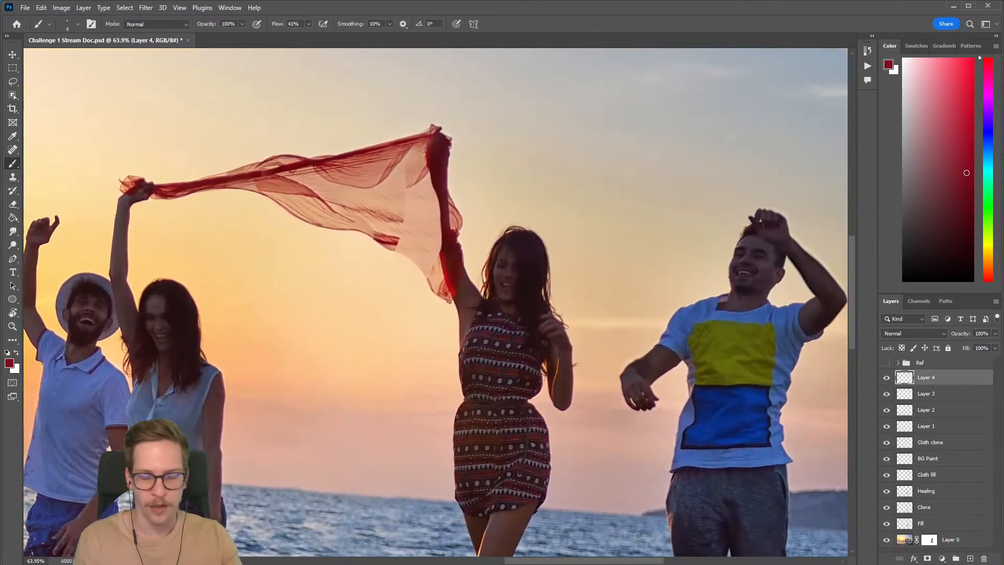
{"action": "left_click", "coordinate": [885, 378]}
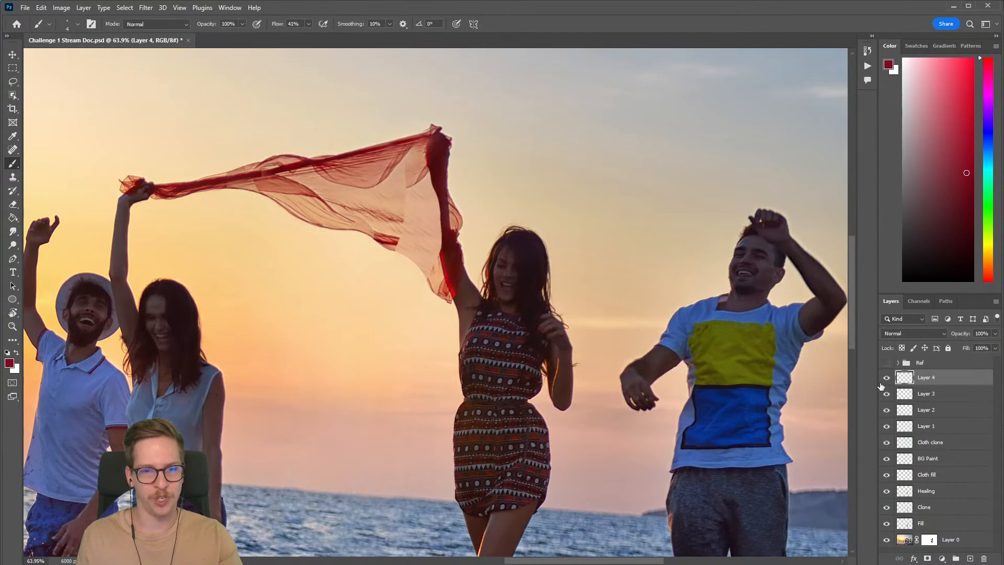
Step: Rotate the canvas and paint a thin dark-red outline along the scarf's lower edge from the dark patch to the lower tip
{"action": "mouse_move", "coordinate": [432, 281]}
{"action": "left_mouse_down"}
{"action": "mouse_move", "coordinate": [479, 273]}
{"action": "mouse_move", "coordinate": [442, 286]}
{"action": "left_mouse_up"}
{"action": "key", "text": "r"}
{"action": "mouse_move", "coordinate": [562, 255]}
{"action": "left_mouse_down"}
{"action": "mouse_move", "coordinate": [379, 156]}
{"action": "mouse_move", "coordinate": [369, 162]}
{"action": "left_mouse_up"}
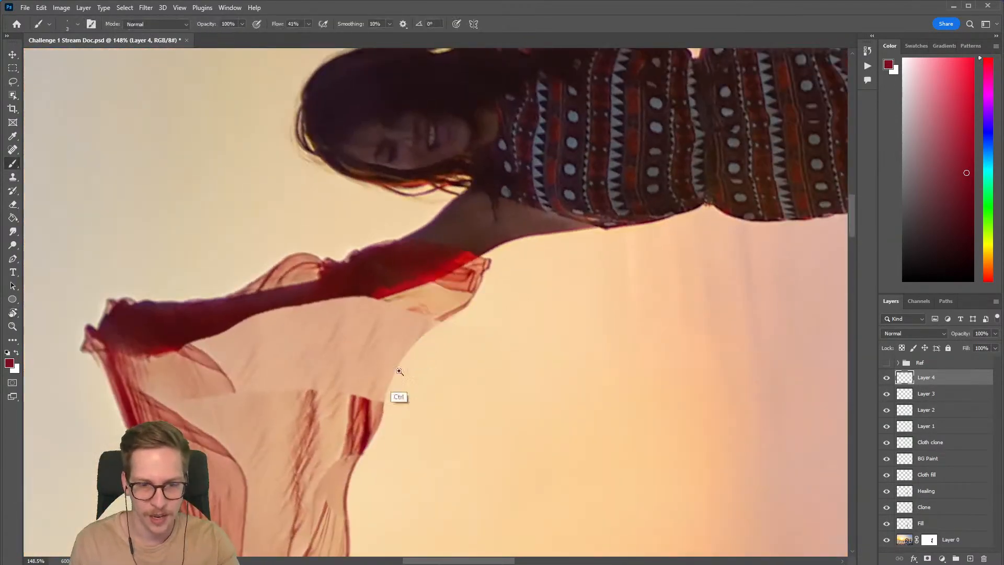
{"action": "left_click_drag", "start_coordinate": [393, 371], "coordinate": [412, 368]}
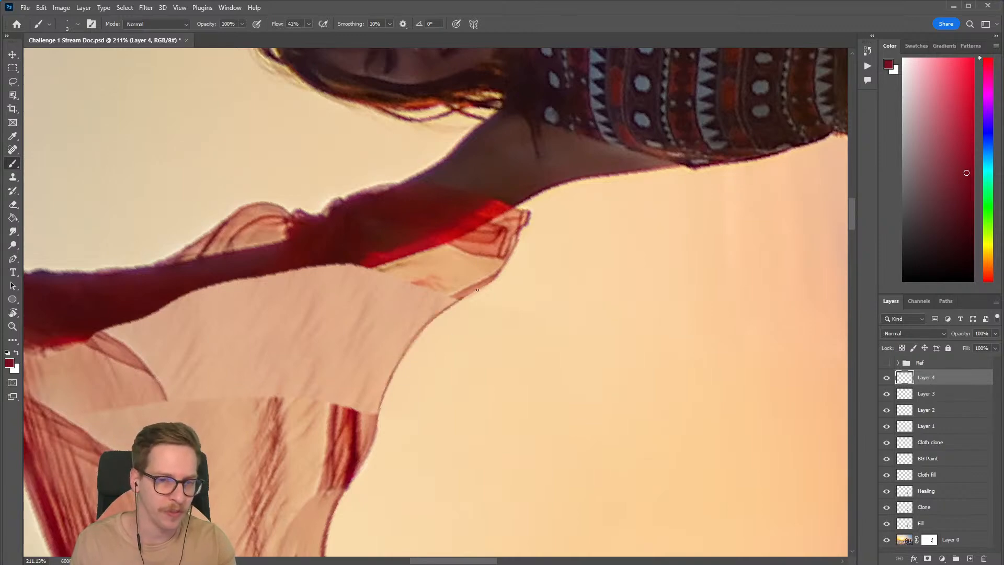
{"action": "scroll", "coordinate": [459, 326], "scroll_direction": "down", "scroll_amount": 5}
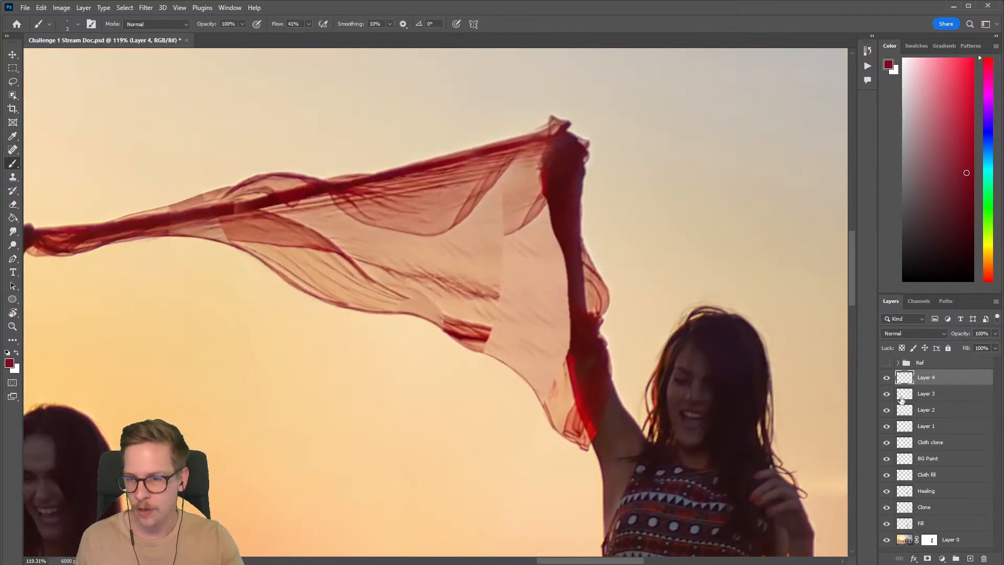
Step: Toggle the visibility of Layer 4 and Layer 3 to compare the scarf with and without the added edges
{"action": "left_click", "coordinate": [885, 379]}
{"action": "left_click", "coordinate": [886, 379]}
{"action": "left_click", "coordinate": [886, 381]}
{"action": "left_click", "coordinate": [886, 394]}
{"action": "left_click", "coordinate": [886, 395]}
{"action": "left_click", "coordinate": [886, 379]}
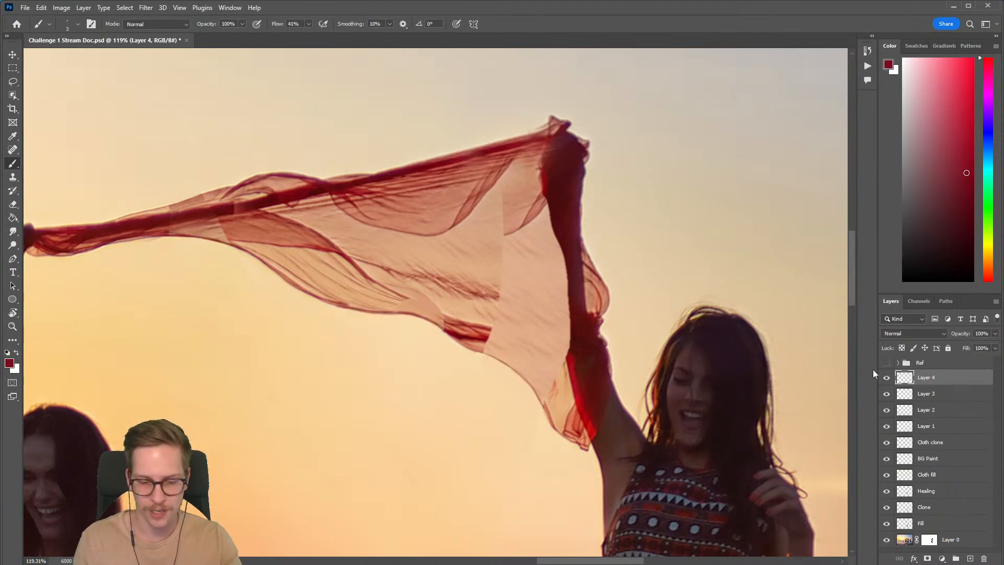
Step: Create a new layer named Clone above Layer 4
{"action": "key", "text": "ctrl+shift+n"}
{"action": "type", "text": "Clone"}
{"action": "key", "text": "Return"}
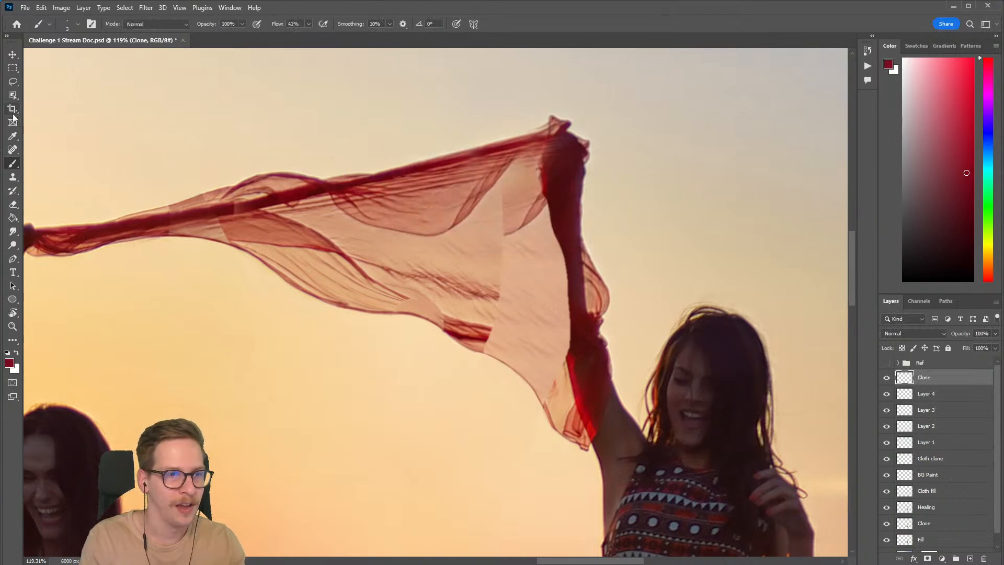
Step: Clone the translucent fold near the twisted section over the dark patch and toward the scarf's lower tip with a 125 px Clone Stamp
{"action": "left_click", "coordinate": [14, 179]}
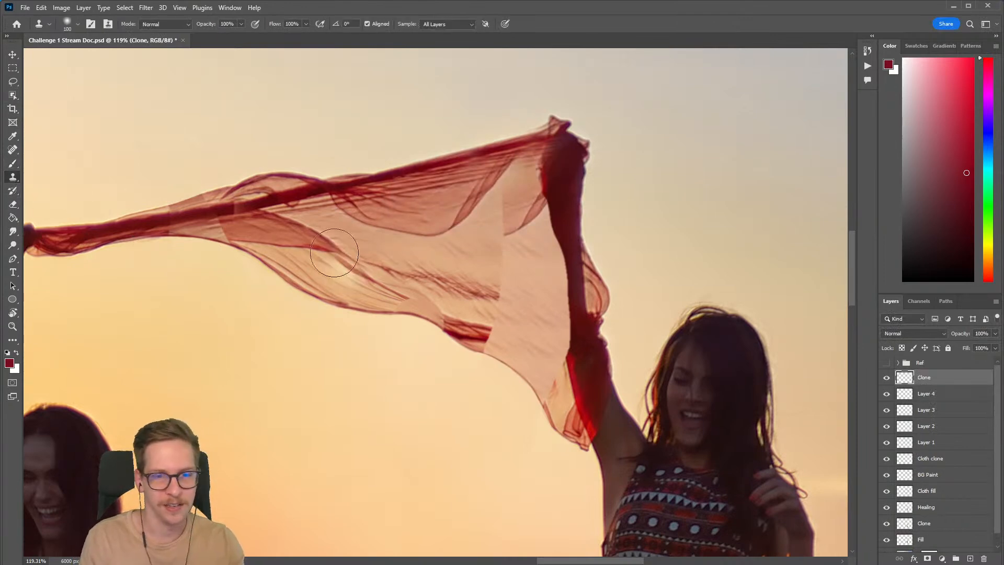
{"action": "left_click", "coordinate": [266, 227], "text": "alt"}
{"action": "key", "text": "]"}
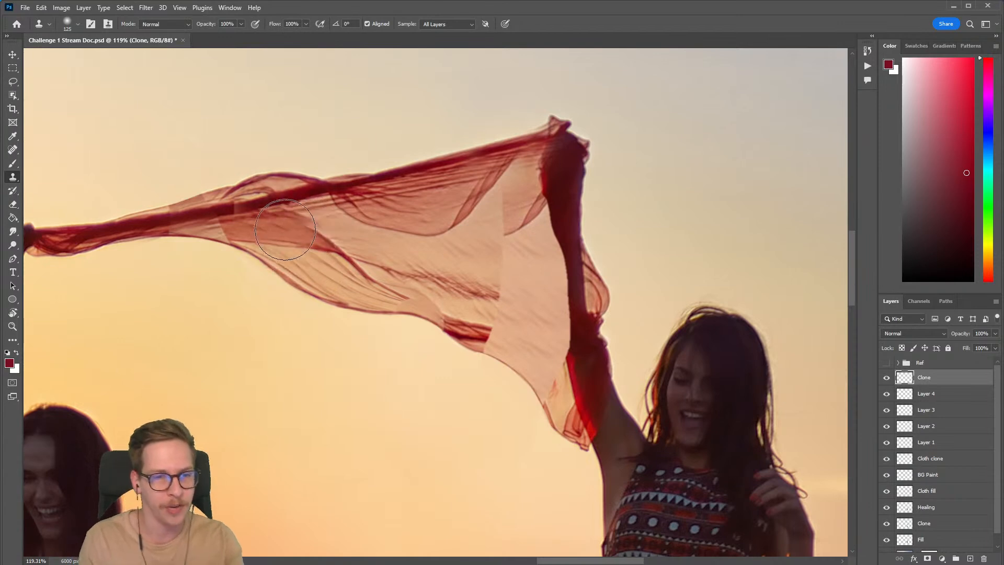
{"action": "key", "text": "alt"}
{"action": "left_click", "coordinate": [278, 228], "text": "alt"}
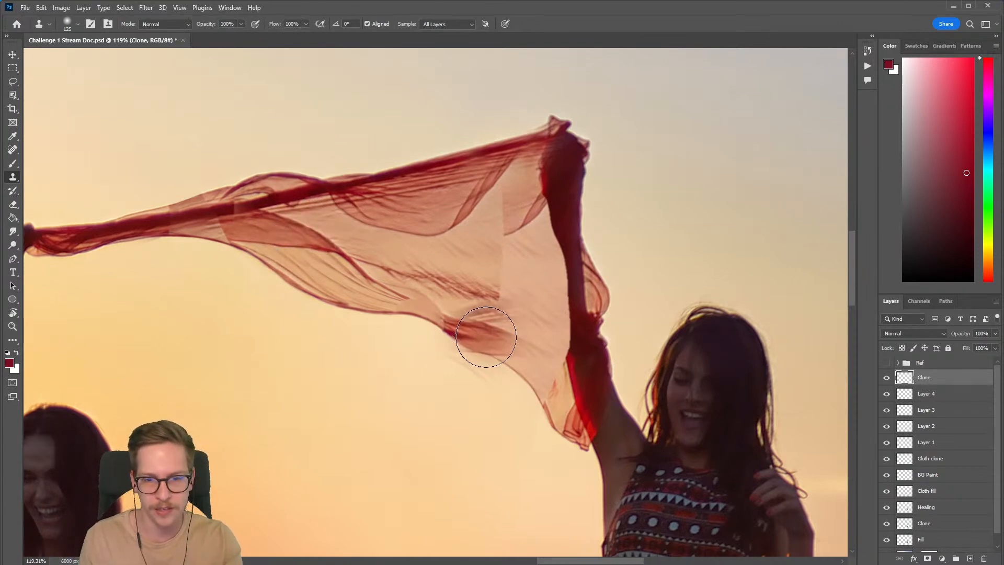
{"action": "mouse_move", "coordinate": [486, 336]}
{"action": "left_mouse_down"}
{"action": "mouse_move", "coordinate": [550, 378]}
{"action": "mouse_move", "coordinate": [543, 393]}
{"action": "mouse_move", "coordinate": [510, 392]}
{"action": "left_mouse_up"}
{"action": "scroll", "coordinate": [519, 370], "scroll_direction": "up", "scroll_amount": 3}
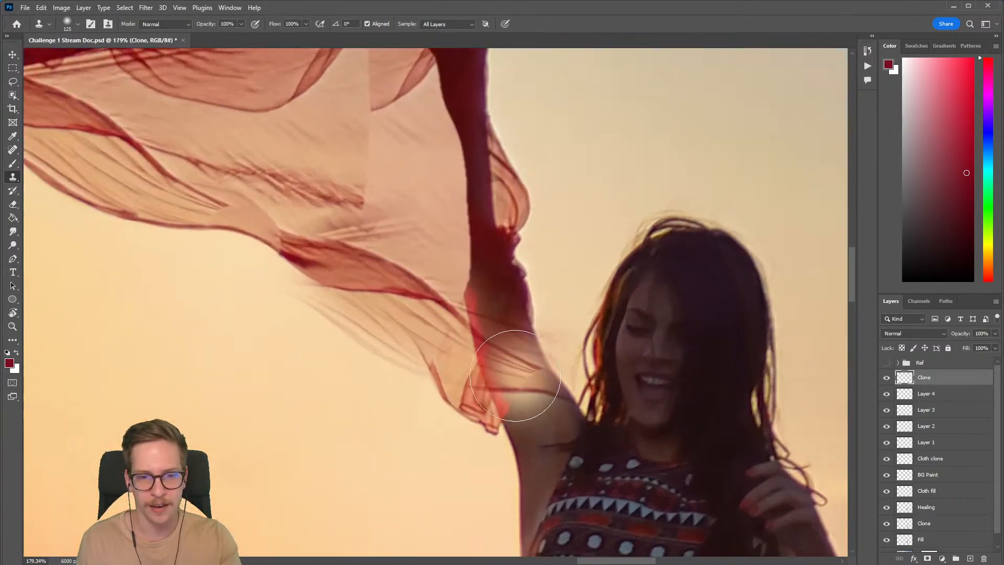
Step: Erase the cloned cloth that spills over the sky and the woman's arm, using a 45 px eraser
{"action": "key", "text": "e"}
{"action": "key", "text": "bracketright"}
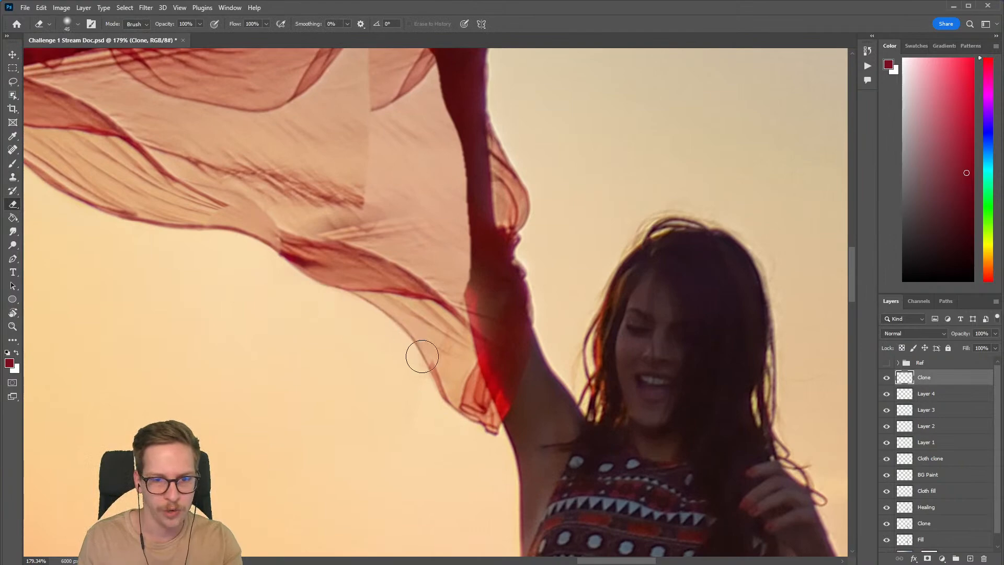
{"action": "mouse_move", "coordinate": [481, 316]}
{"action": "left_mouse_down"}
{"action": "mouse_move", "coordinate": [490, 341]}
{"action": "mouse_move", "coordinate": [459, 370]}
{"action": "left_mouse_up"}
{"action": "left_click_drag", "start_coordinate": [513, 343], "coordinate": [533, 335]}
{"action": "left_click_drag", "start_coordinate": [468, 306], "coordinate": [504, 287]}
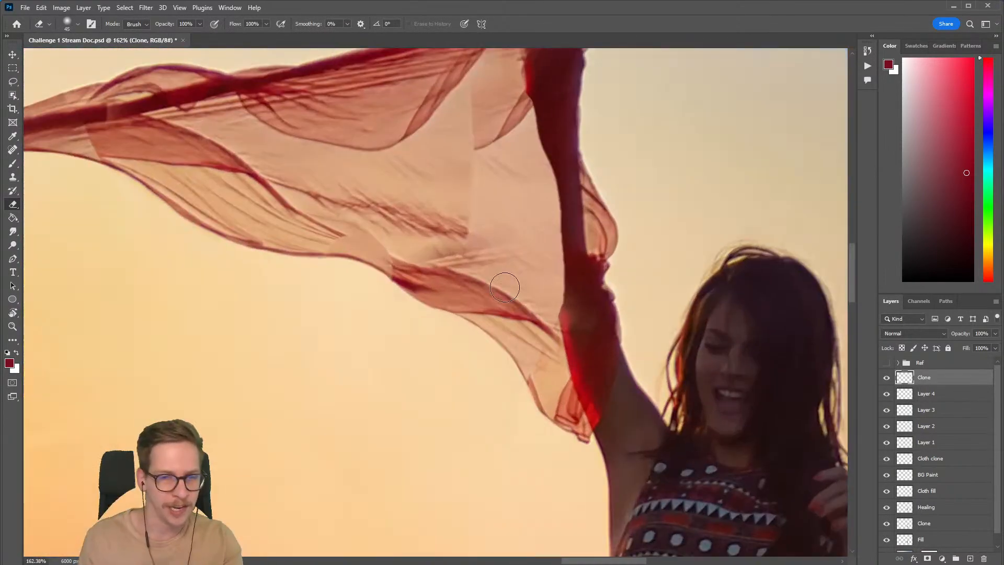
Step: Warp the cloned fold on the Clone layer, bending its lower end down to follow the scarf's edge toward the tip
{"action": "key", "text": "ctrl+t"}
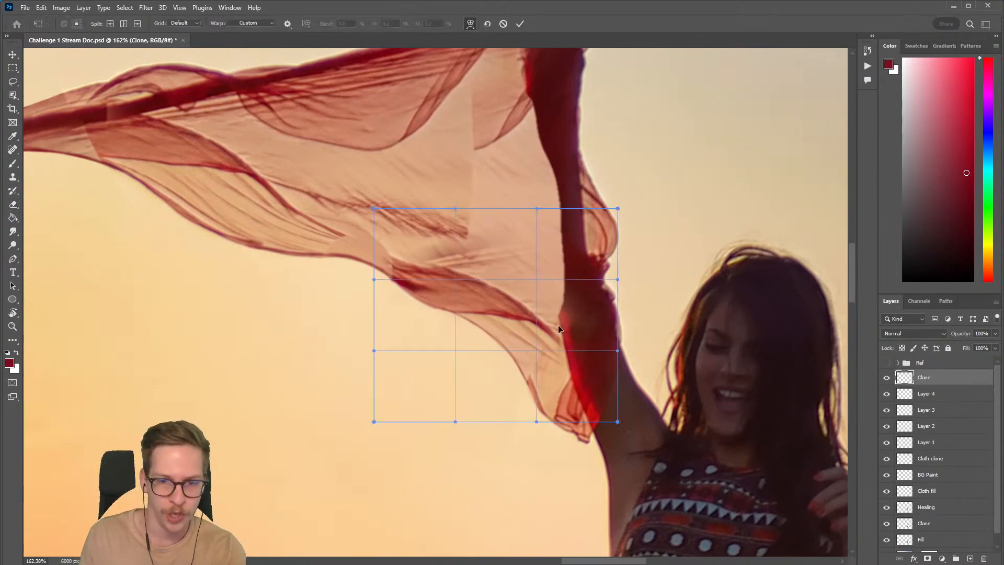
{"action": "left_click_drag", "start_coordinate": [580, 334], "coordinate": [568, 460]}
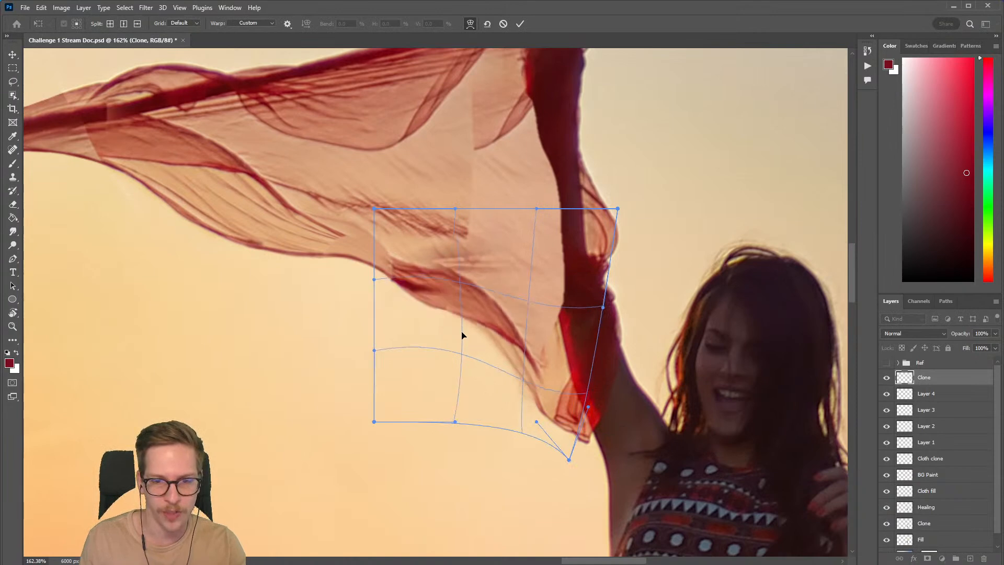
{"action": "left_click_drag", "start_coordinate": [455, 340], "coordinate": [460, 339]}
{"action": "mouse_move", "coordinate": [569, 385]}
{"action": "left_mouse_down"}
{"action": "mouse_move", "coordinate": [556, 398]}
{"action": "mouse_move", "coordinate": [569, 390]}
{"action": "left_mouse_up"}
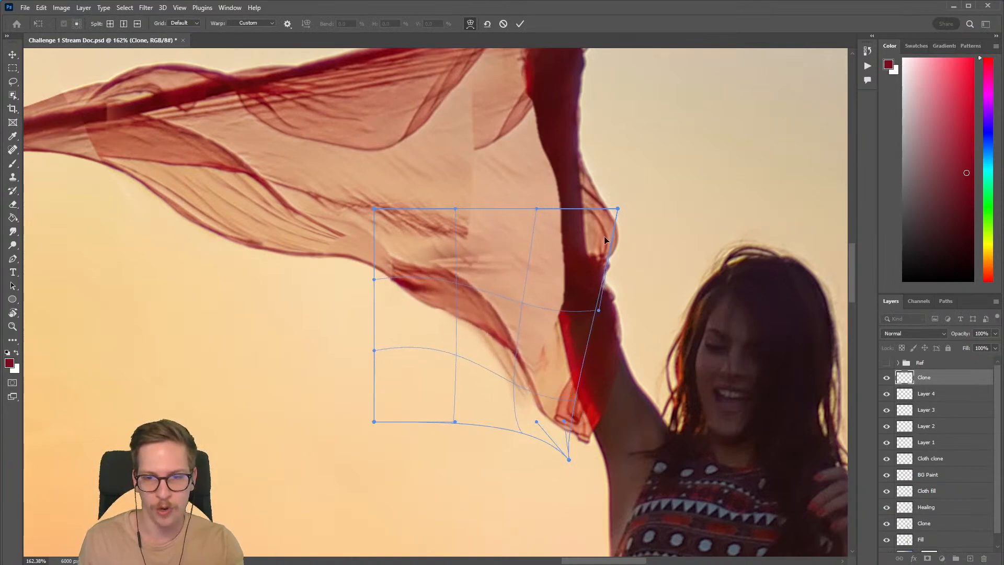
{"action": "key", "text": "Return"}
Step: Erase the warped fold's remnants outside the scarf's lower edge with a small 30 px eraser
{"action": "key", "text": "e"}
{"action": "key", "text": "bracketleft"}
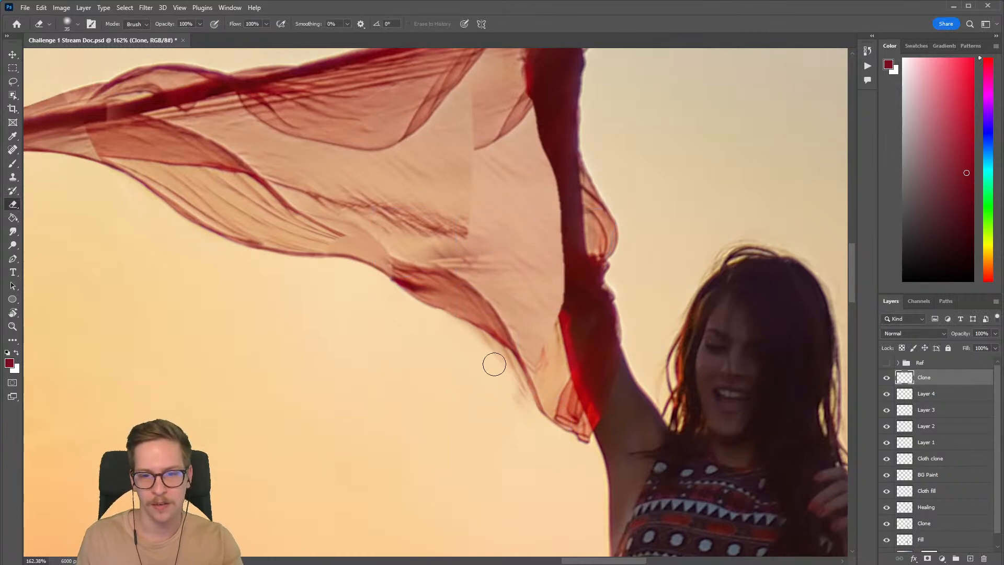
{"action": "key", "text": "bracketleft"}
Step: Check the scarf in the full image against the Ref group, inspecting the reconstructed cloth closely
{"action": "key", "text": "ctrl+0"}
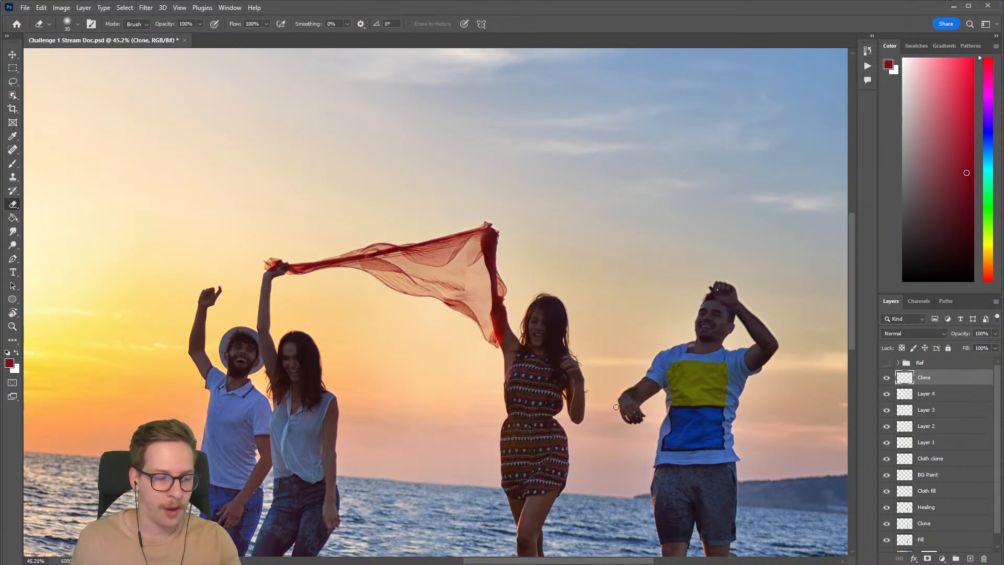
{"action": "left_click", "coordinate": [887, 363]}
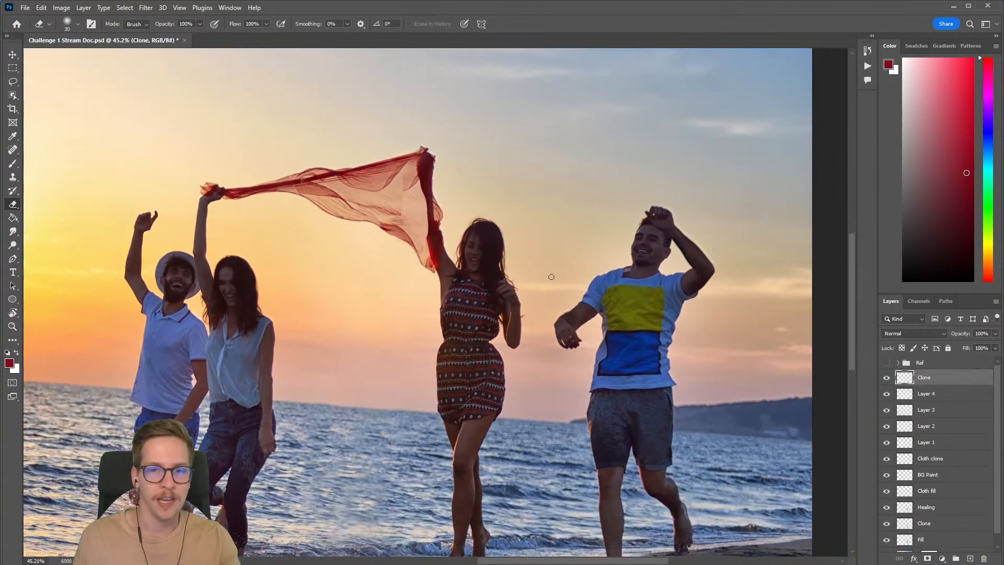
{"action": "left_click_drag", "start_coordinate": [392, 190], "coordinate": [534, 249]}
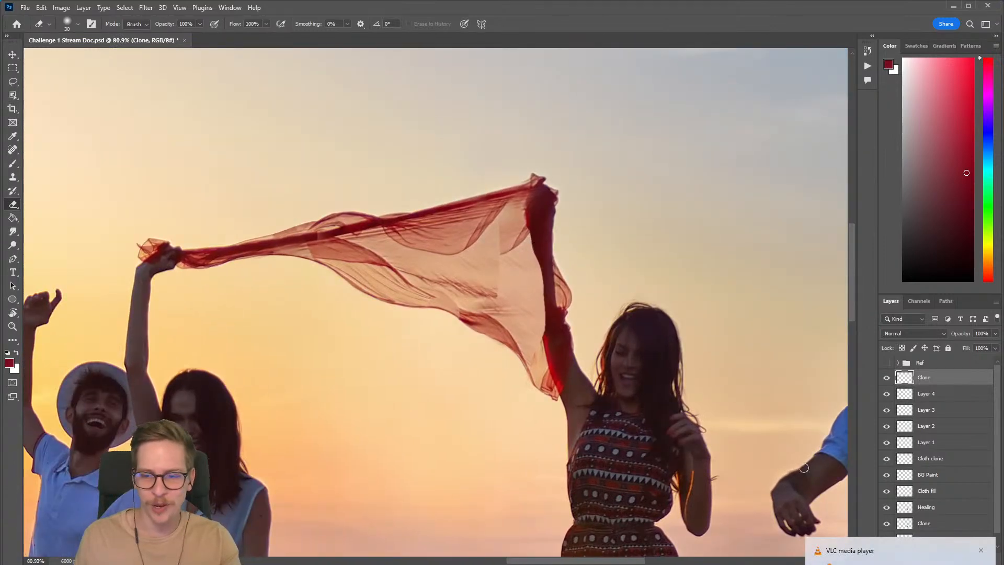
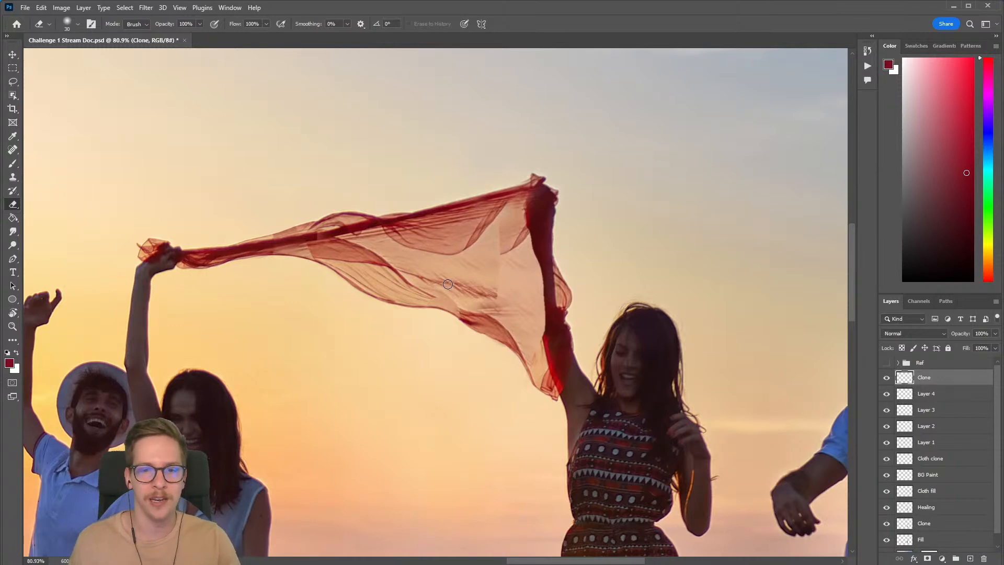
Step: Compare the reconstructed cloth beside the woman's raised arm with the original by toggling the Ref group
{"action": "left_click_drag", "start_coordinate": [561, 280], "coordinate": [528, 304]}
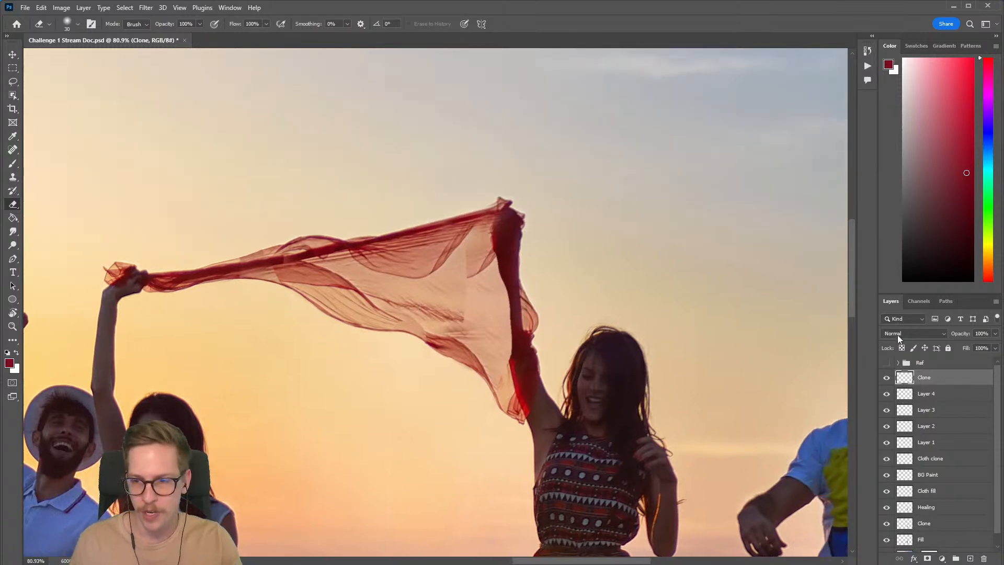
{"action": "left_click", "coordinate": [886, 362]}
{"action": "left_click", "coordinate": [887, 364]}
{"action": "left_click", "coordinate": [887, 364]}
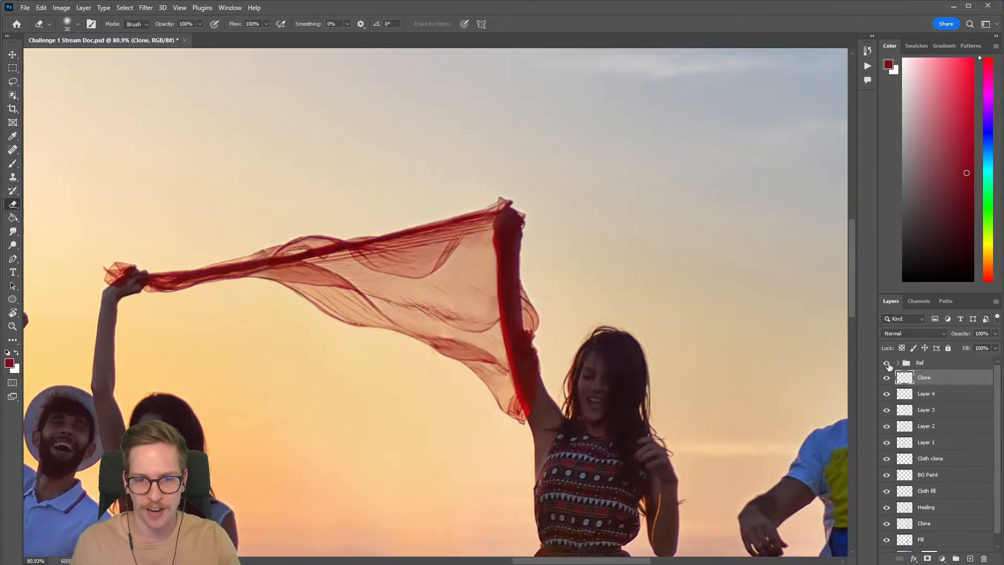
{"action": "left_click", "coordinate": [887, 364]}
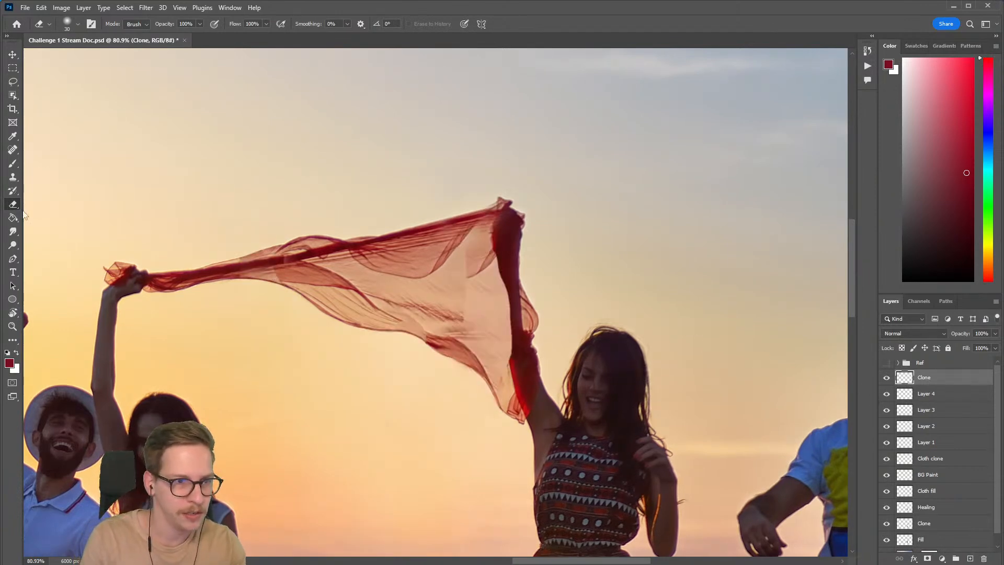
Step: Clone smooth cloth over the hard-edged fold beside the woman's raised arm on the Clone layer
{"action": "left_click", "coordinate": [13, 177]}
{"action": "left_click", "coordinate": [439, 292], "text": "alt"}
{"action": "key", "text": "bracketleft"}
{"action": "key", "text": "bracketleft"}
{"action": "mouse_move", "coordinate": [478, 270]}
{"action": "left_mouse_down"}
{"action": "mouse_move", "coordinate": [450, 300]}
{"action": "mouse_move", "coordinate": [485, 269]}
{"action": "mouse_move", "coordinate": [468, 277]}
{"action": "left_mouse_up"}
Step: Erase the cloned cloth that spills over the dark fabric along the raised arm, using a 60 px eraser
{"action": "key", "text": "e"}
{"action": "key", "text": "bracketright"}
{"action": "key", "text": "bracketright"}
{"action": "key", "text": "bracketright"}
{"action": "key", "text": "bracketright"}
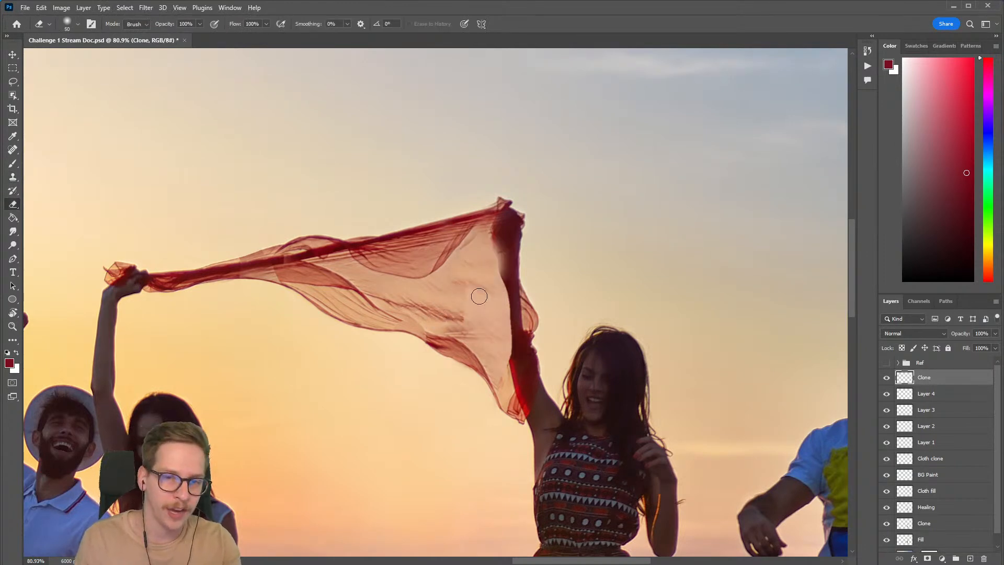
{"action": "key", "text": "bracketleft"}
{"action": "left_click_drag", "start_coordinate": [500, 246], "coordinate": [512, 280]}
{"action": "left_click_drag", "start_coordinate": [575, 349], "coordinate": [465, 289]}
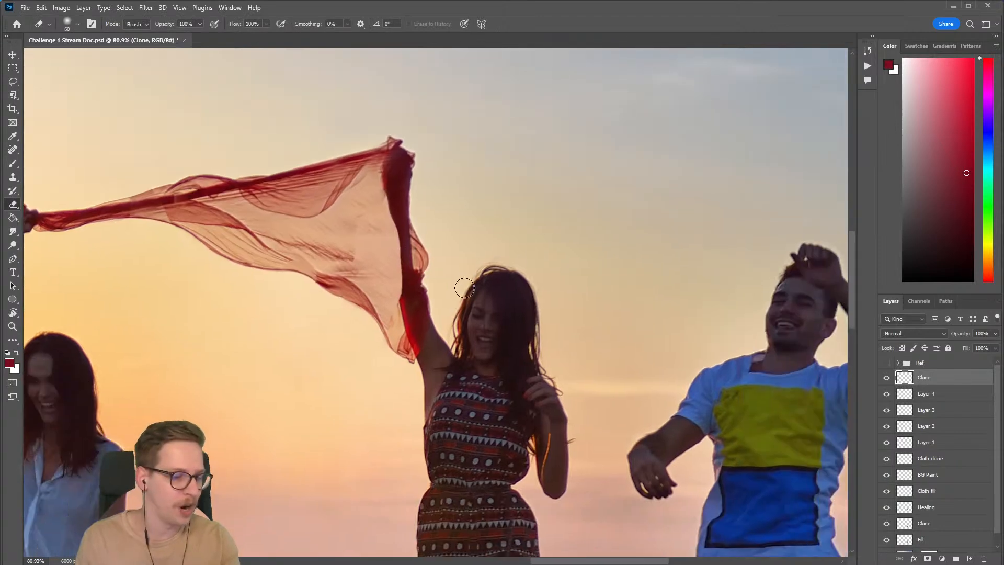
Step: Create a new layer above Clone and lasso a narrow strip along the scarf-side edge of the raised arm
{"action": "key", "text": "ctrl+shift+n"}
{"action": "key", "text": "Return"}
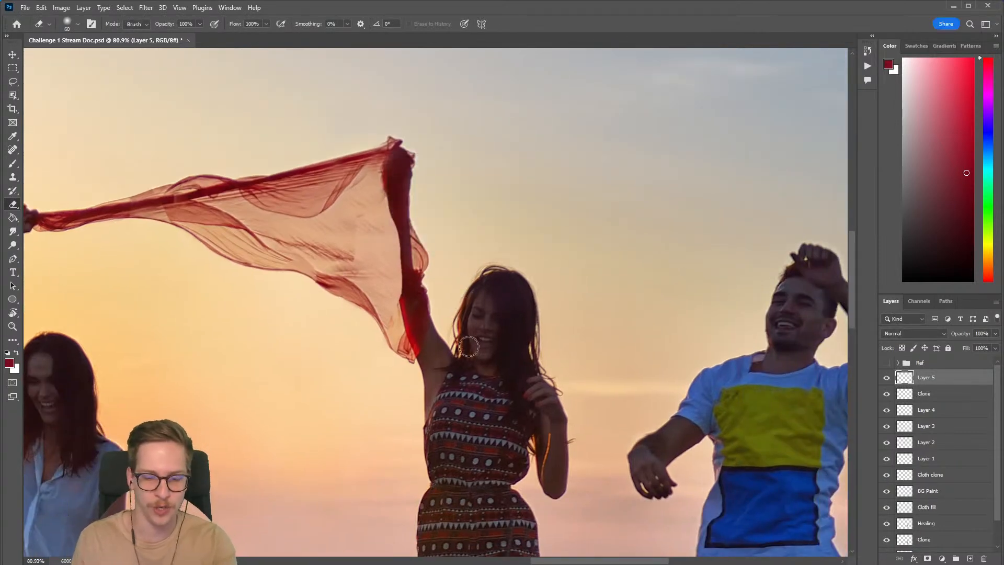
{"action": "key", "text": "l"}
{"action": "scroll", "coordinate": [428, 224], "scroll_direction": "up", "scroll_amount": 2}
{"action": "left_click_drag", "start_coordinate": [428, 223], "coordinate": [386, 187]}
{"action": "scroll", "coordinate": [347, 161], "scroll_direction": "up", "scroll_amount": 1}
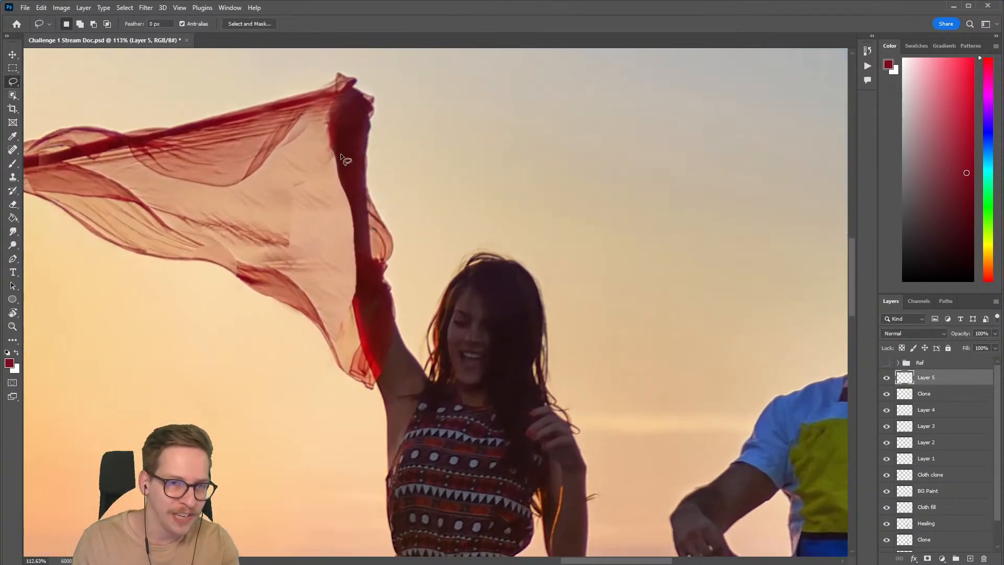
{"action": "mouse_move", "coordinate": [330, 134]}
{"action": "left_mouse_down"}
{"action": "mouse_move", "coordinate": [360, 320]}
{"action": "mouse_move", "coordinate": [367, 243]}
{"action": "mouse_move", "coordinate": [349, 135]}
{"action": "mouse_move", "coordinate": [333, 133]}
{"action": "left_mouse_up"}
{"action": "key", "text": "shift"}
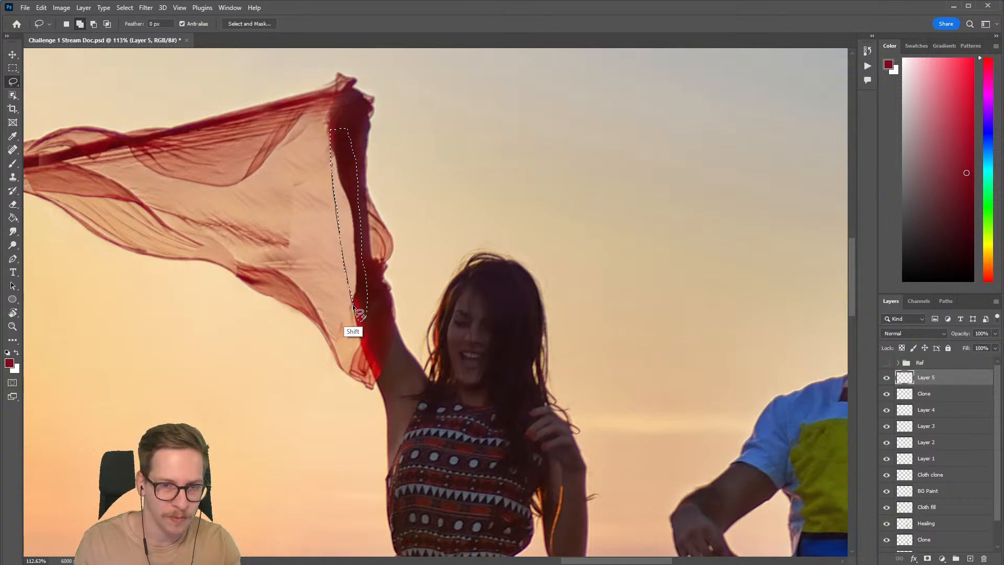
Step: Fill the selected arm strip with dark red sampled from the arm, using a 40 px brush, and deselect it
{"action": "key", "text": "b"}
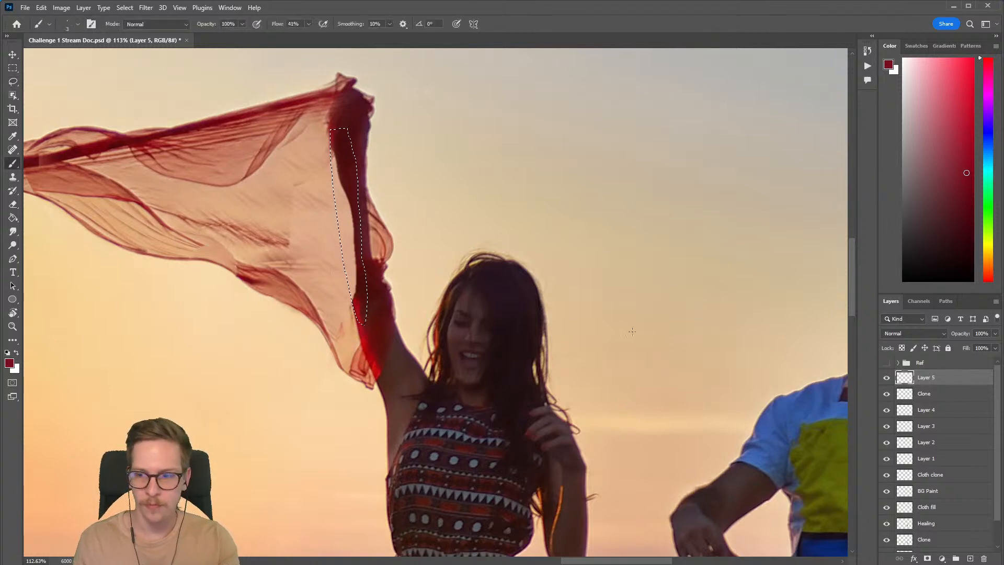
{"action": "left_click", "coordinate": [348, 171], "text": "alt"}
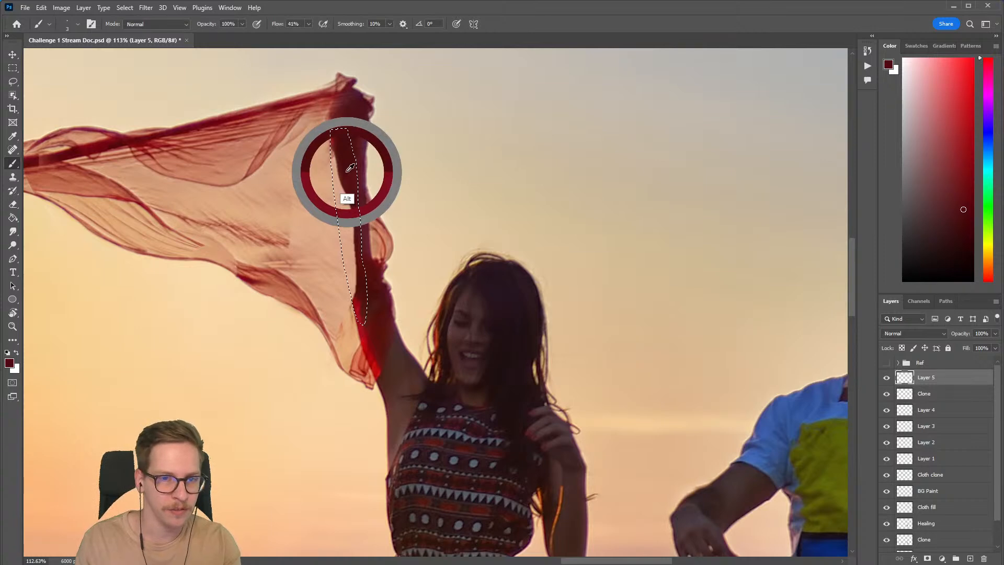
{"action": "key", "text": "bracketright"}
{"action": "key", "text": "bracketright"}
{"action": "key", "text": "bracketright"}
{"action": "key", "text": "bracketright"}
{"action": "key", "text": "bracketright"}
{"action": "key", "text": "bracketright"}
{"action": "key", "text": "bracketright"}
{"action": "key", "text": "bracketright"}
{"action": "key", "text": "bracketright"}
{"action": "key", "text": "bracketright"}
{"action": "key", "text": "bracketright"}
{"action": "key", "text": "bracketright"}
{"action": "key", "text": "bracketright"}
{"action": "mouse_move", "coordinate": [338, 161]}
{"action": "left_mouse_down"}
{"action": "mouse_move", "coordinate": [354, 311]}
{"action": "mouse_move", "coordinate": [340, 173]}
{"action": "mouse_move", "coordinate": [358, 296]}
{"action": "mouse_move", "coordinate": [345, 235]}
{"action": "mouse_move", "coordinate": [384, 232]}
{"action": "mouse_move", "coordinate": [383, 289]}
{"action": "left_mouse_up"}
{"action": "key", "text": "ctrl+d"}
{"action": "mouse_move", "coordinate": [376, 213]}
{"action": "left_mouse_down"}
{"action": "mouse_move", "coordinate": [417, 206]}
{"action": "mouse_move", "coordinate": [386, 200]}
{"action": "mouse_move", "coordinate": [359, 211]}
{"action": "left_mouse_up"}
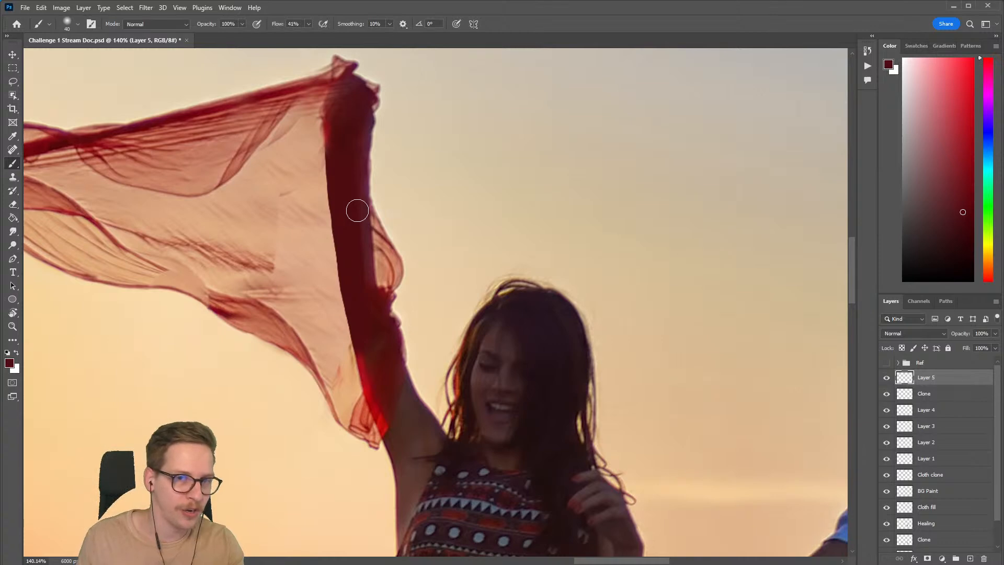
Step: Soften the painted arm strip with a 2-pixel Gaussian Blur and compare the result with the layer hidden
{"action": "left_click", "coordinate": [146, 7]}
{"action": "mouse_move", "coordinate": [161, 144]}
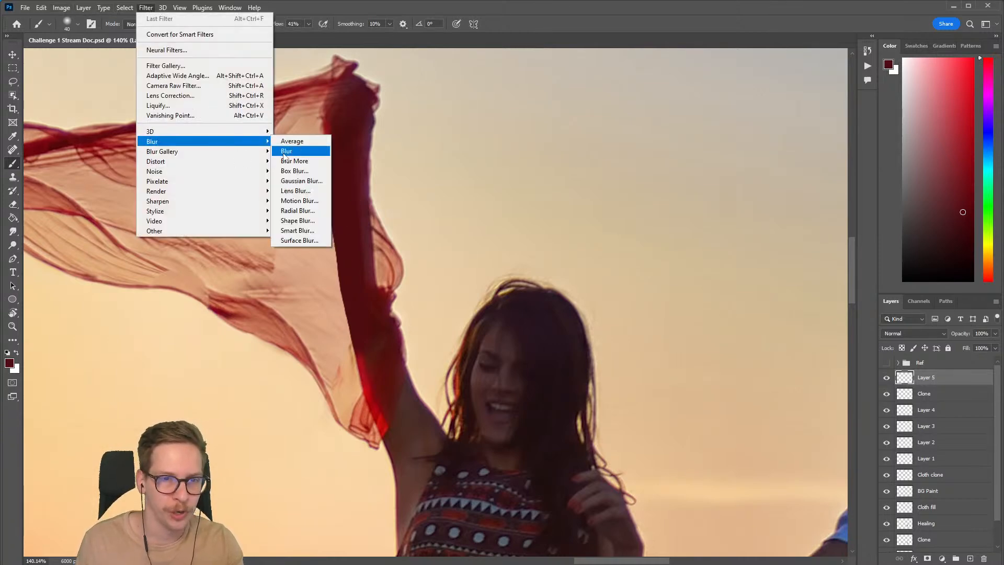
{"action": "left_click", "coordinate": [300, 181]}
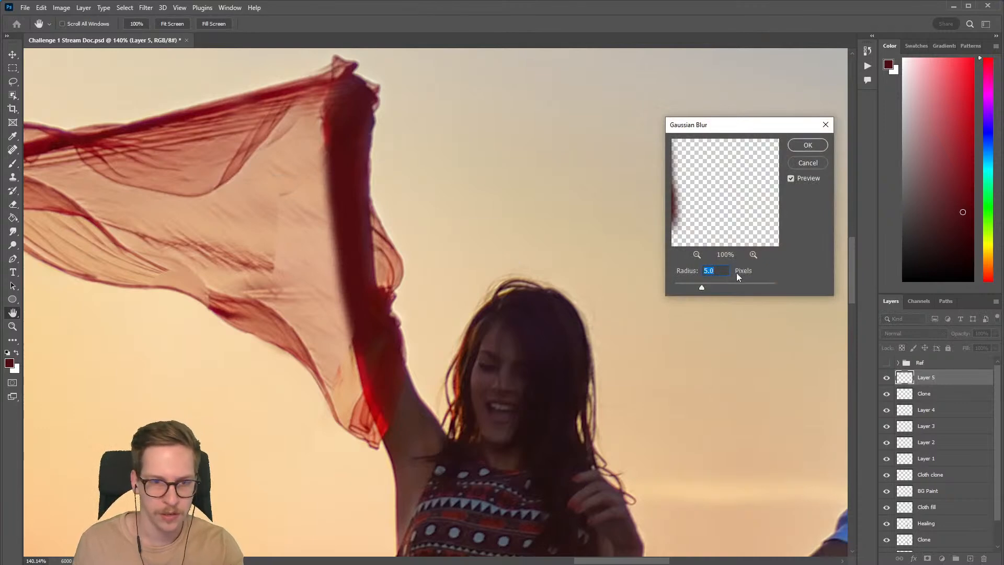
{"action": "type", "text": "2"}
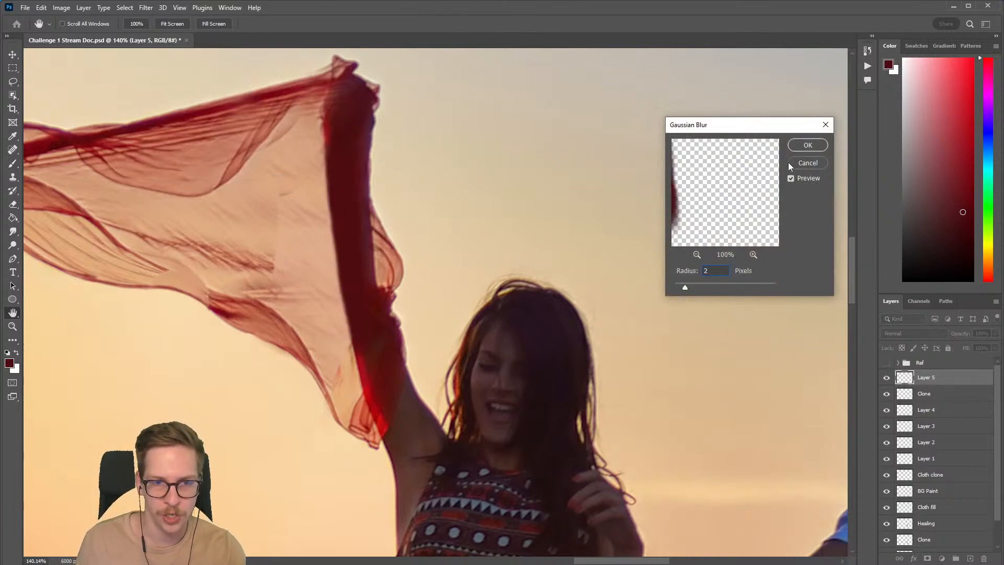
{"action": "left_click", "coordinate": [808, 156]}
{"action": "left_click", "coordinate": [886, 378]}
{"action": "left_click", "coordinate": [886, 378]}
Step: With Layer 5's transparent pixels temporarily locked, tint the strip's scarf-side edge with brighter reds sampled from the cloth, using a 30 px brush
{"action": "left_click", "coordinate": [902, 348]}
{"action": "left_click", "coordinate": [333, 126], "text": "alt"}
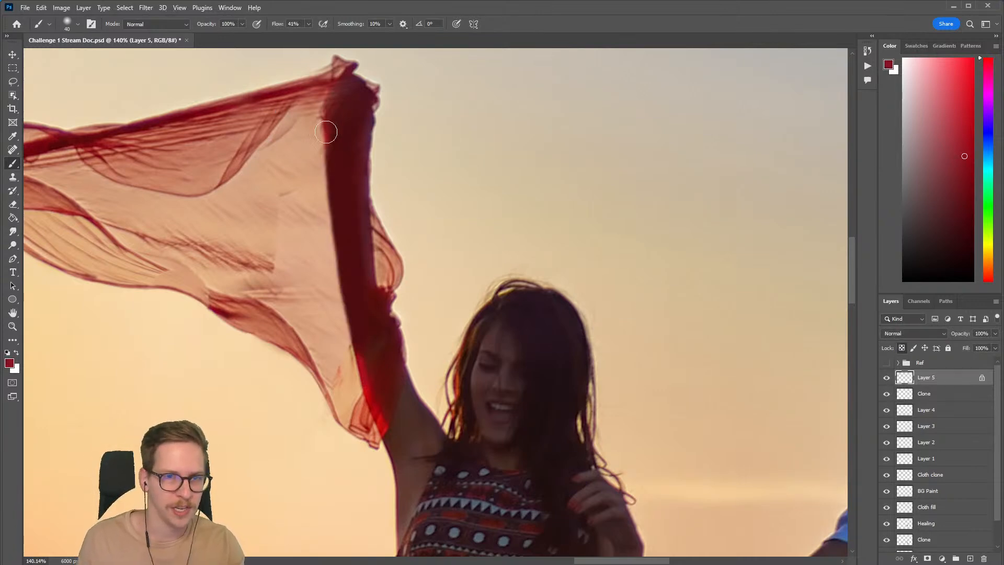
{"action": "mouse_move", "coordinate": [319, 150]}
{"action": "left_mouse_down"}
{"action": "mouse_move", "coordinate": [323, 195]}
{"action": "mouse_move", "coordinate": [315, 145]}
{"action": "left_mouse_up"}
{"action": "key", "text": "["}
{"action": "mouse_move", "coordinate": [330, 275]}
{"action": "left_mouse_down"}
{"action": "mouse_move", "coordinate": [350, 358]}
{"action": "mouse_move", "coordinate": [339, 310]}
{"action": "mouse_move", "coordinate": [347, 335]}
{"action": "left_mouse_up"}
{"action": "left_click", "coordinate": [359, 359], "text": "alt"}
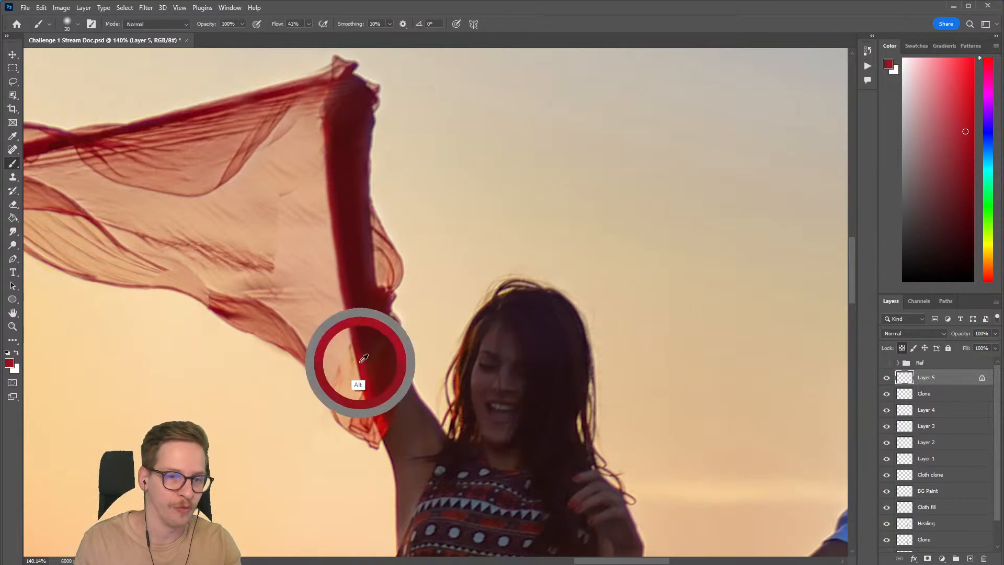
{"action": "mouse_move", "coordinate": [334, 285]}
{"action": "left_mouse_down"}
{"action": "mouse_move", "coordinate": [319, 217]}
{"action": "mouse_move", "coordinate": [327, 243]}
{"action": "left_mouse_up"}
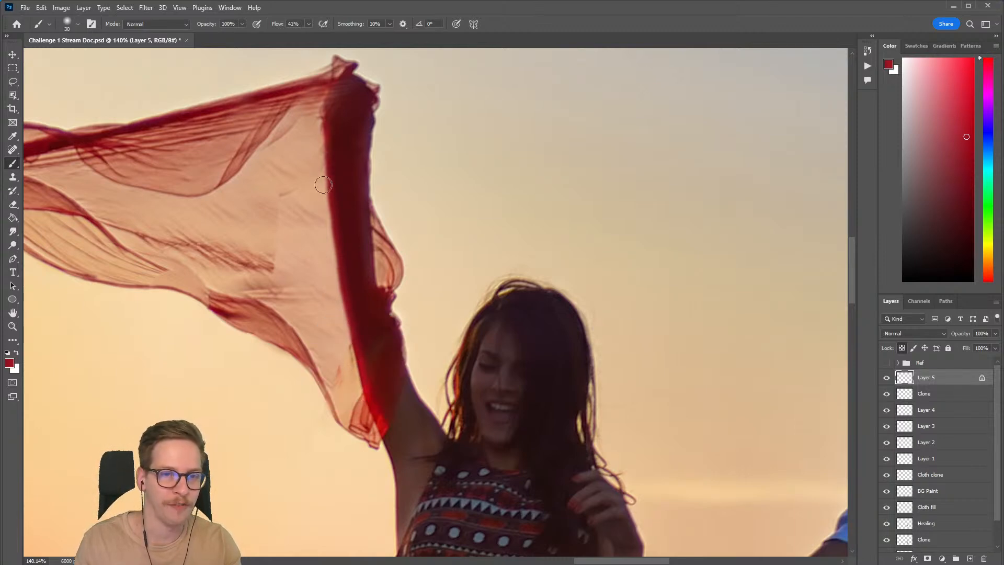
{"action": "mouse_move", "coordinate": [342, 309]}
{"action": "left_mouse_down"}
{"action": "mouse_move", "coordinate": [363, 329]}
{"action": "mouse_move", "coordinate": [436, 298]}
{"action": "left_mouse_up"}
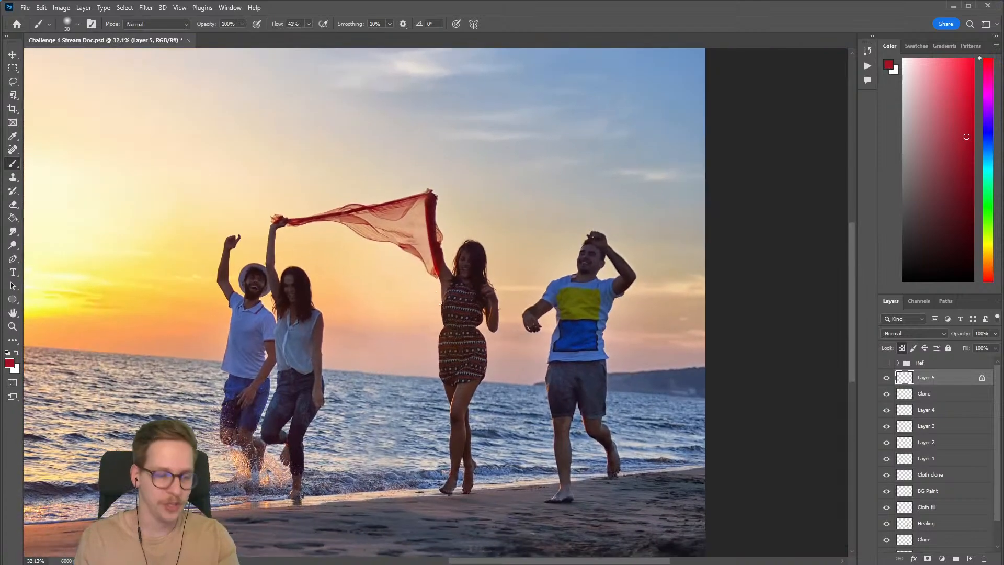
{"action": "left_click", "coordinate": [901, 347]}
{"action": "scroll", "coordinate": [635, 333], "scroll_direction": "down", "scroll_amount": 5}
{"action": "left_click_drag", "start_coordinate": [573, 329], "coordinate": [527, 303]}
{"action": "scroll", "coordinate": [527, 303], "scroll_direction": "up", "scroll_amount": 3}
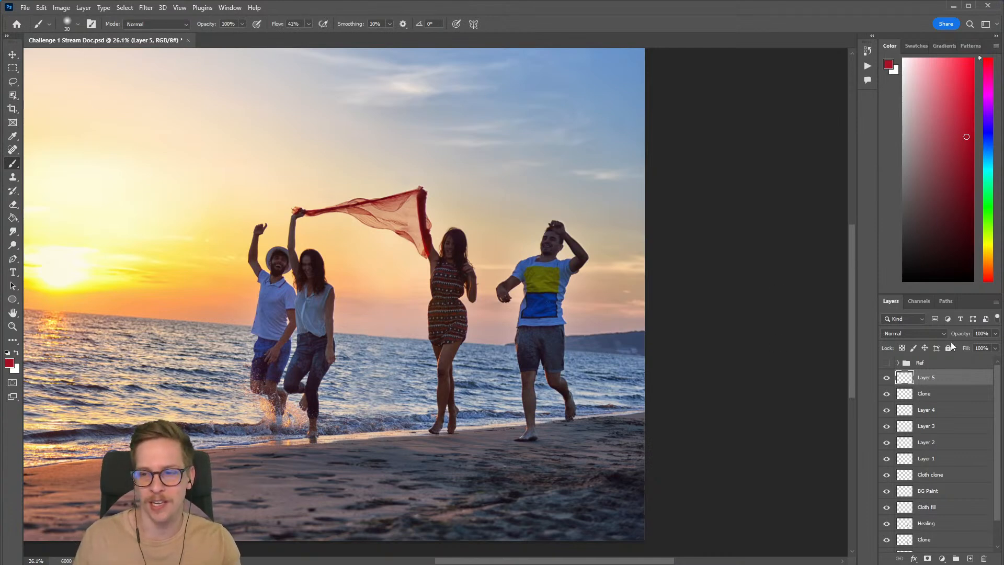
{"action": "left_click_drag", "start_coordinate": [716, 366], "coordinate": [740, 373]}
{"action": "scroll", "coordinate": [737, 371], "scroll_direction": "down", "scroll_amount": 2}
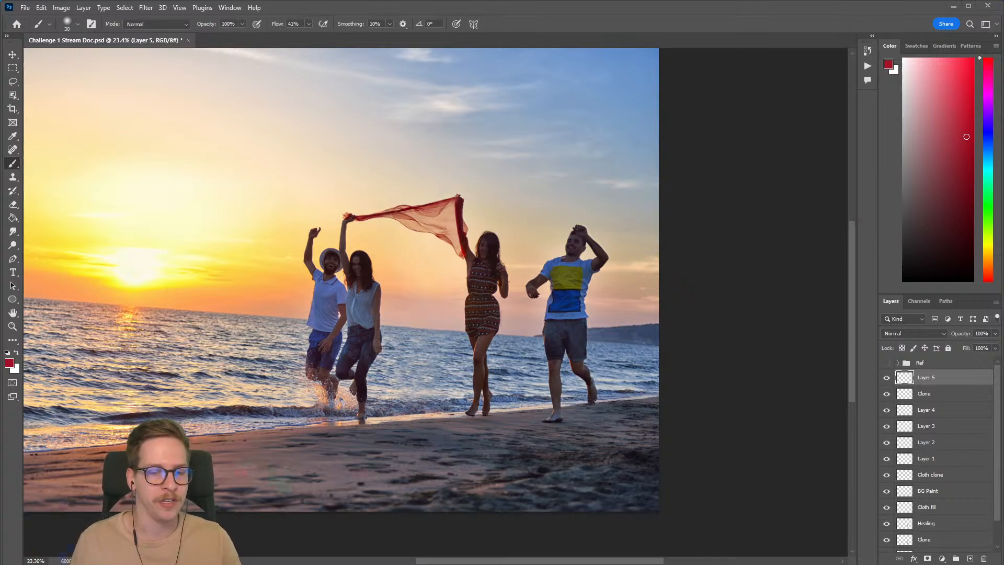
Step: Switch to Discord, browse the challenge submissions in the dcc-feedback channel, and return to Photoshop
{"action": "key", "text": "alt+Tab"}
{"action": "scroll", "coordinate": [506, 444], "scroll_direction": "up", "scroll_amount": 3}
{"action": "scroll", "coordinate": [508, 443], "scroll_direction": "down", "scroll_amount": 3}
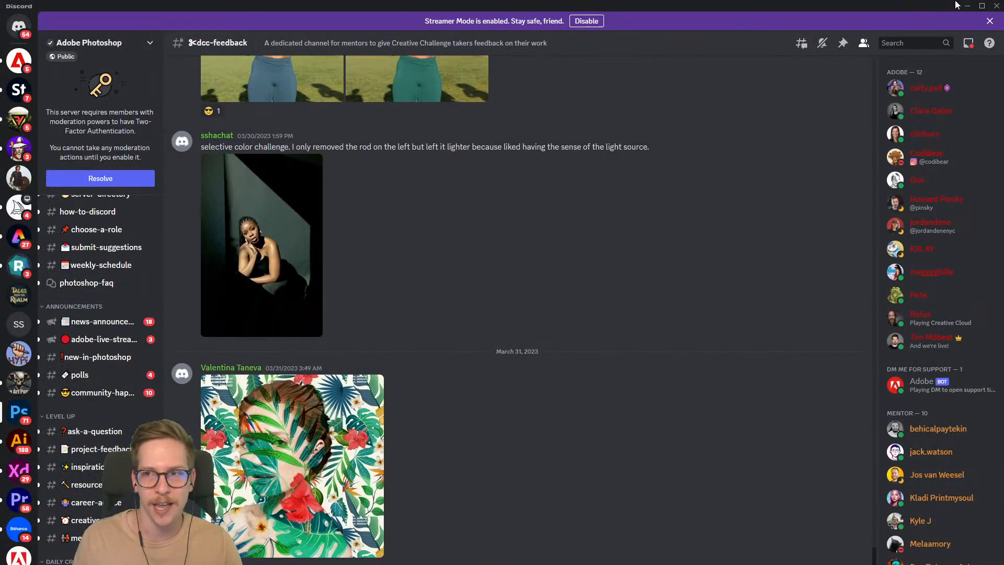
{"action": "scroll", "coordinate": [753, 105], "scroll_direction": "up", "scroll_amount": 1}
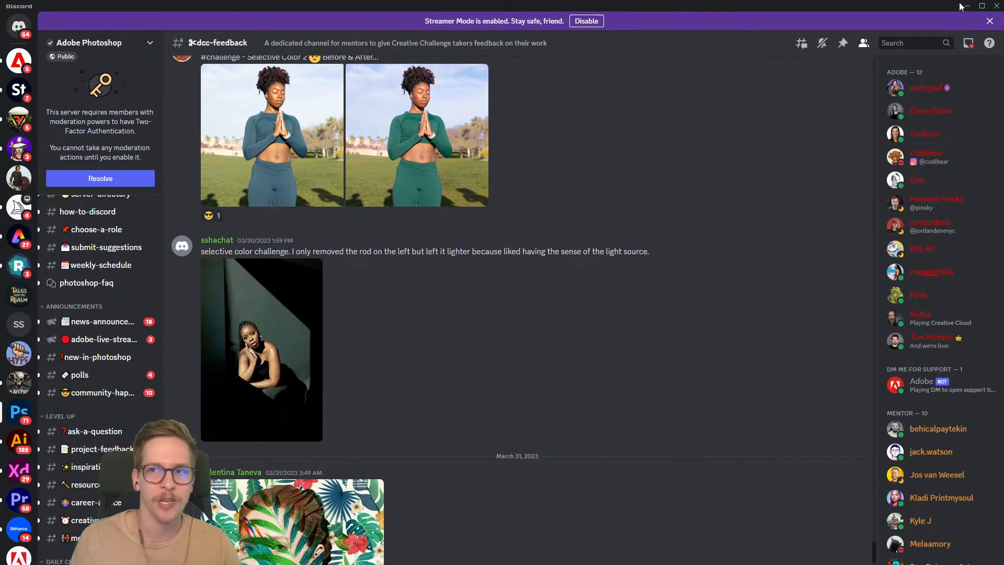
{"action": "key", "text": "alt+Tab"}
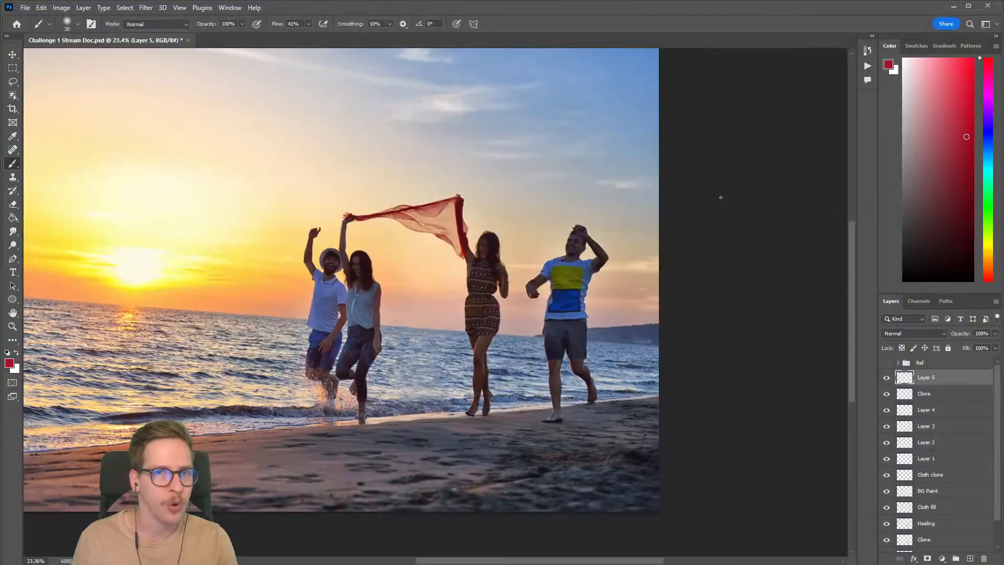